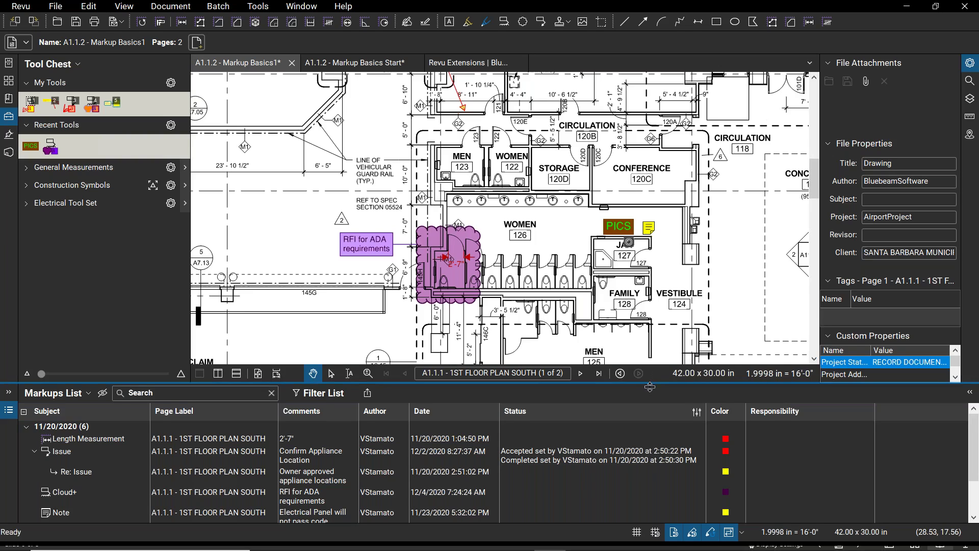
Step: Shrink the Markups List and narrow the Tool Chest to enlarge the drawing area
left_click_drag(647, 384, 639, 474)
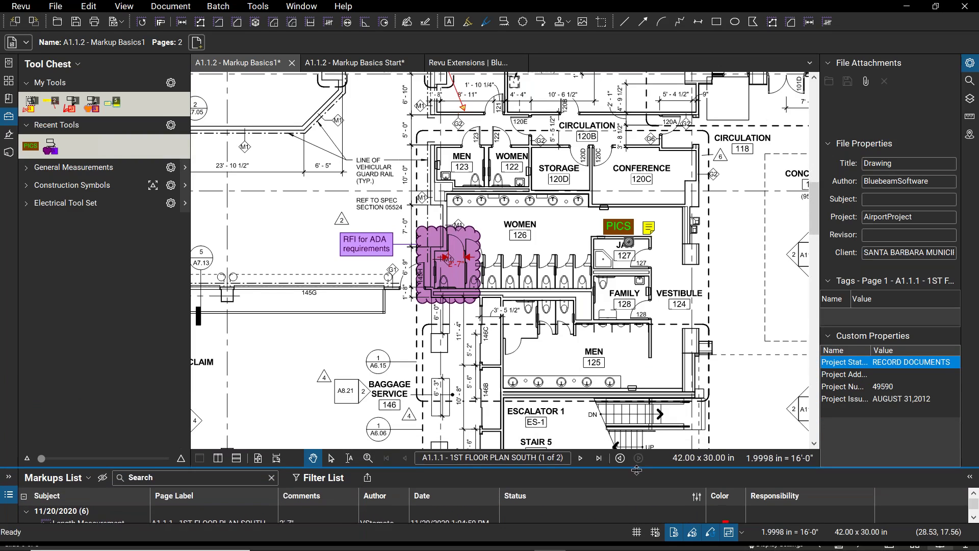
mouse_move(191, 282)
left_mouse_down()
mouse_move(147, 282)
mouse_move(163, 282)
left_mouse_up()
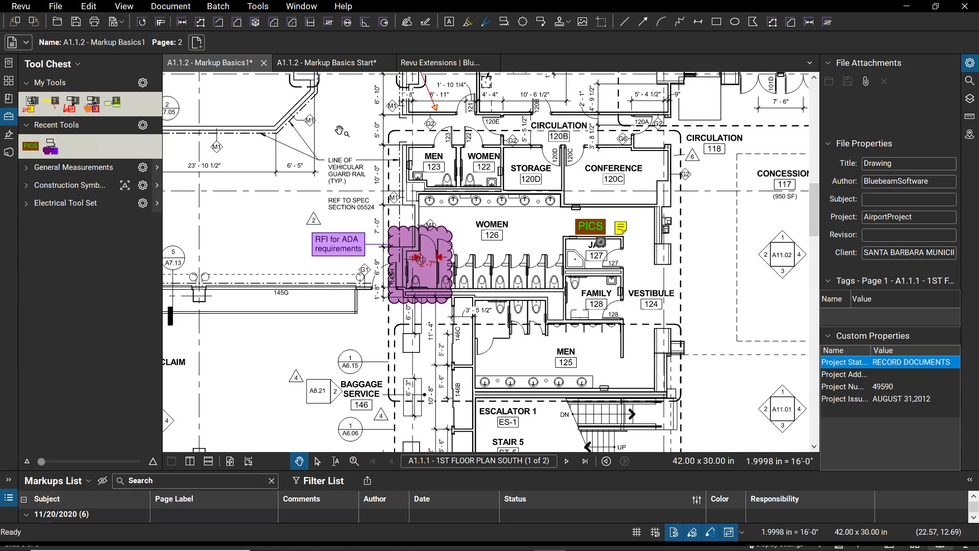
Step: Look through the available markup tools and the predefined stamps
left_click(259, 10)
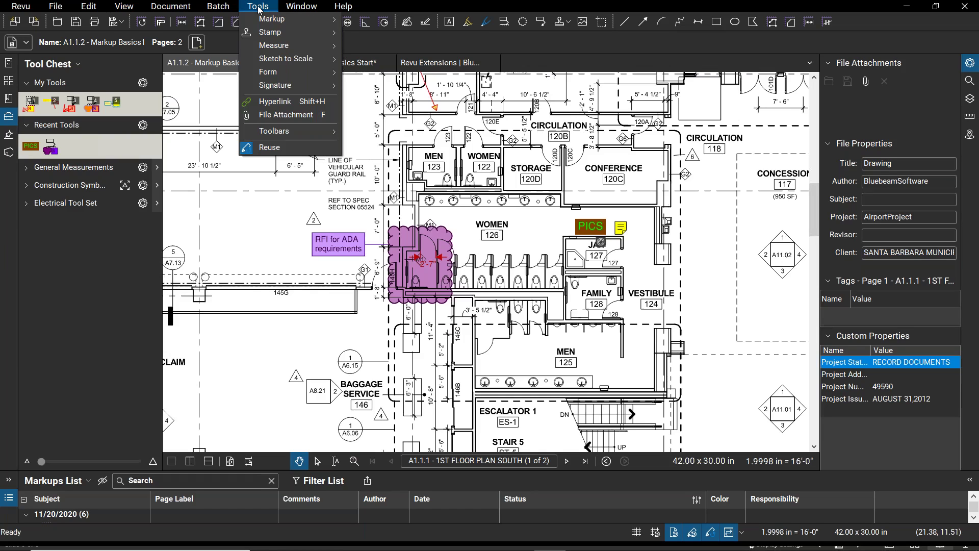
mouse_move(265, 21)
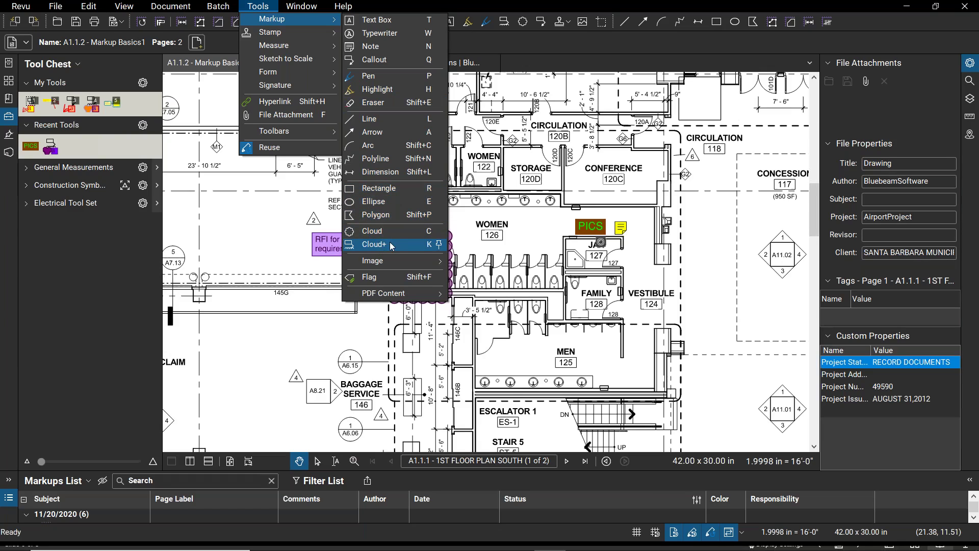
mouse_move(390, 261)
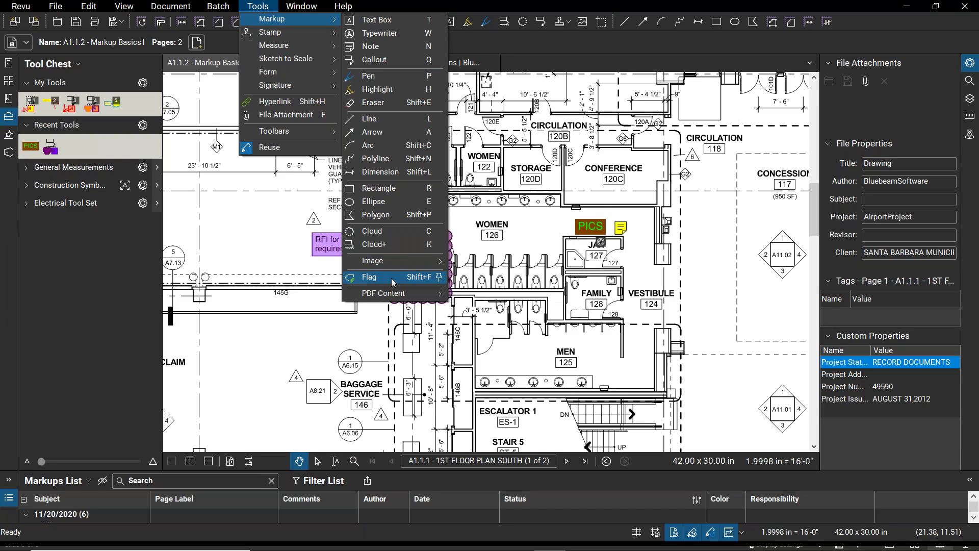
mouse_move(393, 294)
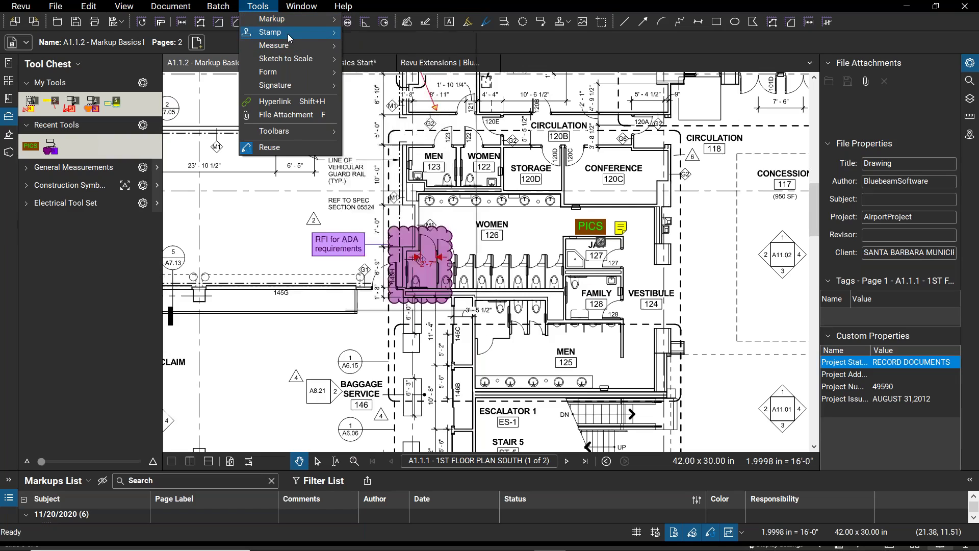
mouse_move(288, 34)
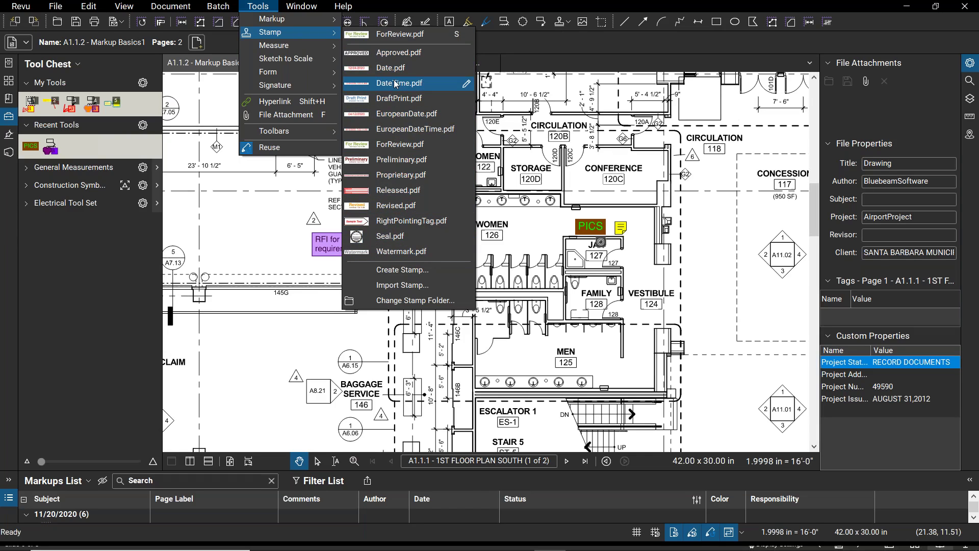
mouse_move(319, 45)
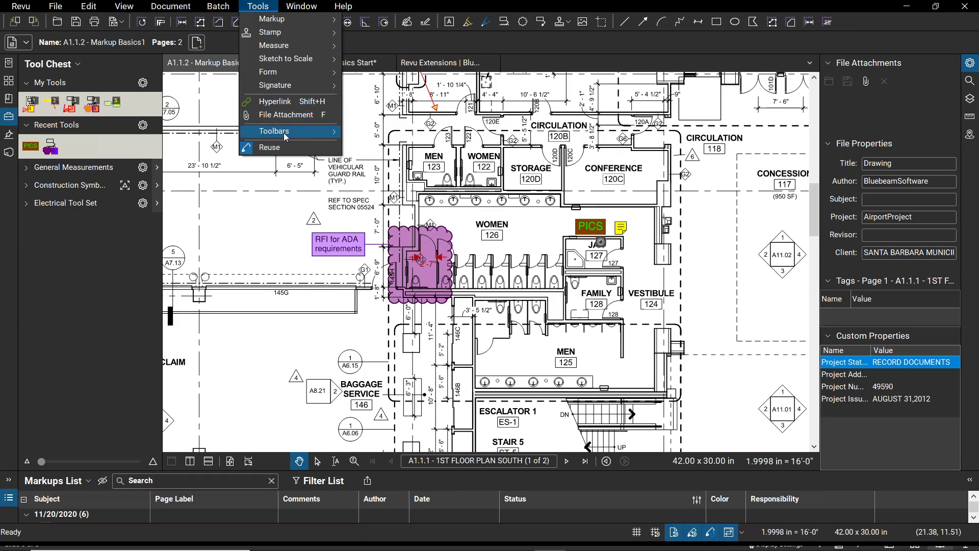
Step: Open toolbar customization, select the custom toolbar listed above Zoom, and show the commands from all categories
mouse_move(293, 134)
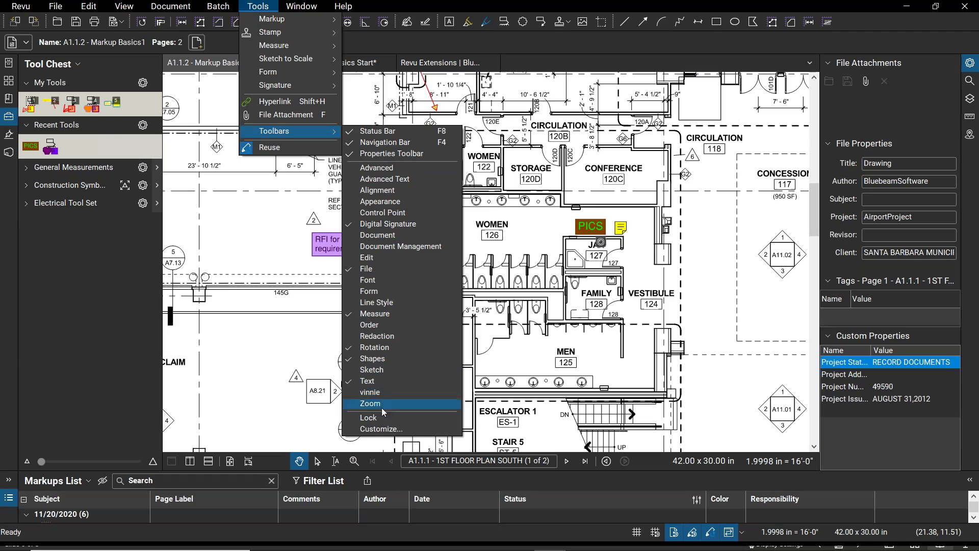
left_click(381, 430)
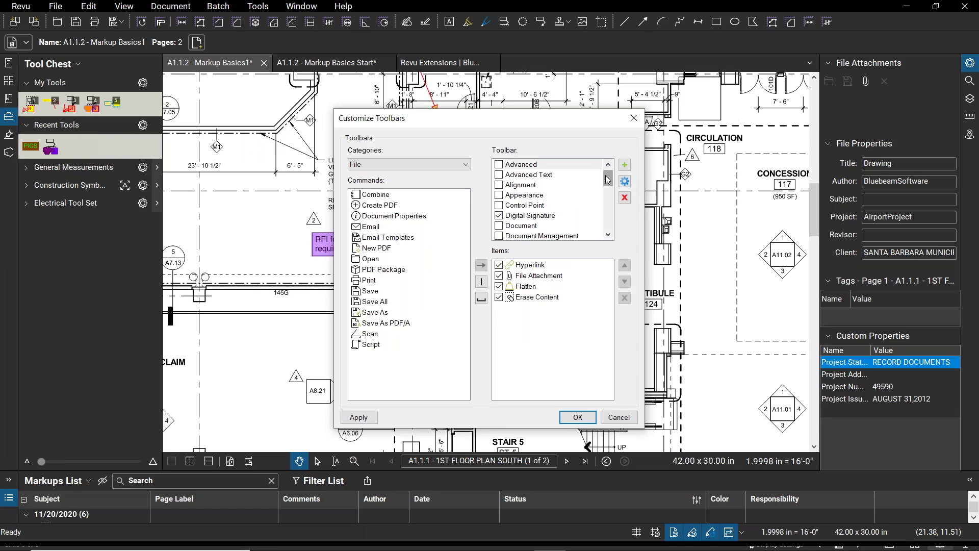
left_click_drag(607, 178, 607, 222)
left_click(512, 216)
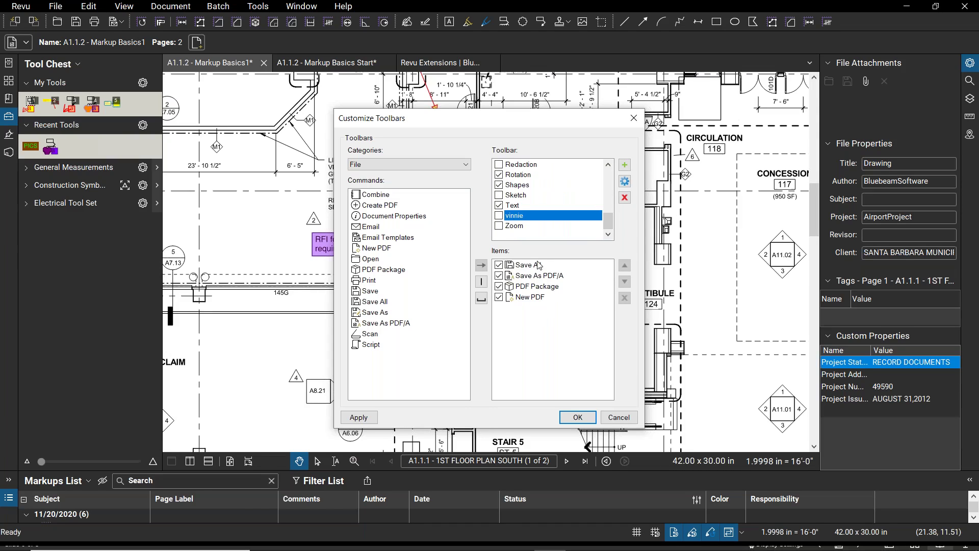
left_click(466, 169)
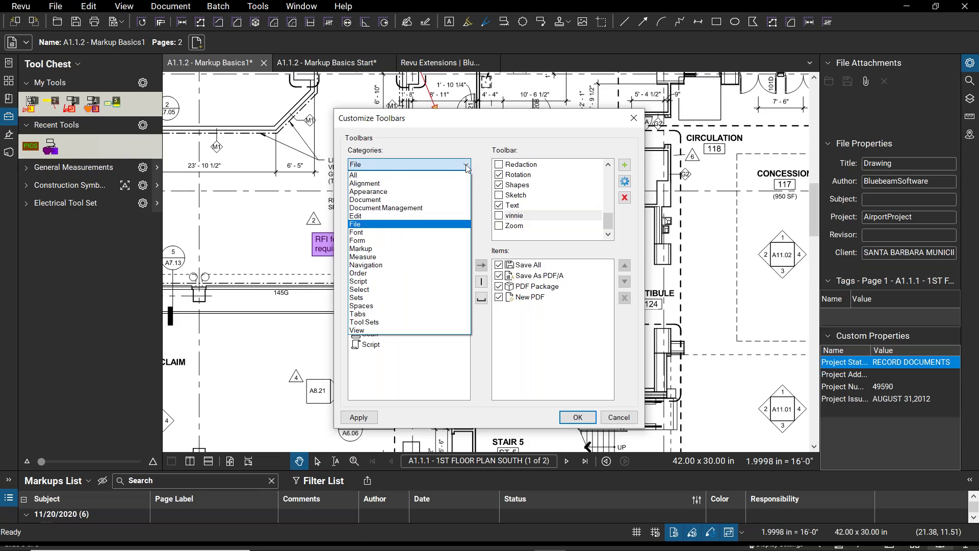
left_click(378, 175)
mouse_move(463, 208)
left_mouse_down()
mouse_move(463, 258)
mouse_move(462, 224)
left_mouse_up()
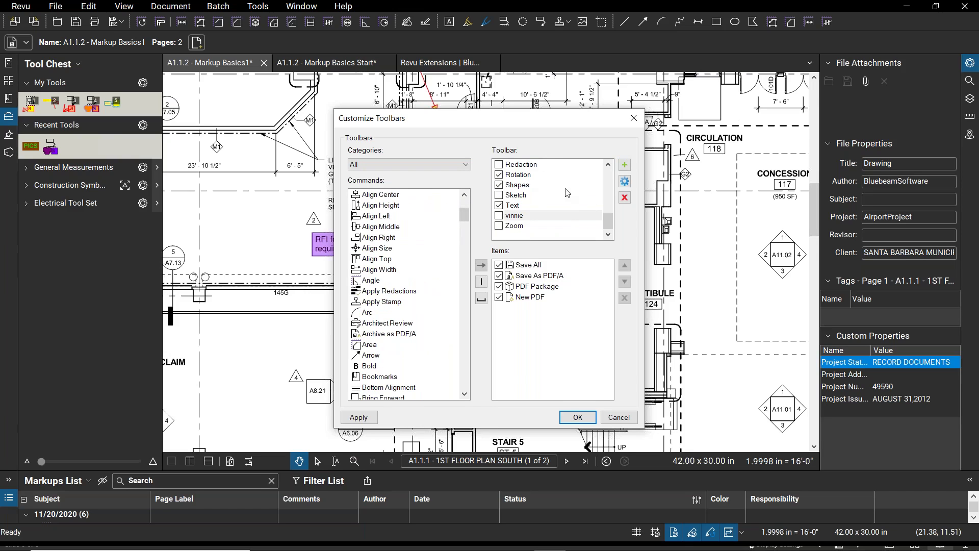
Step: Try to add the Align Size and Apply Redactions commands to the custom toolbar listed above Zoom
left_click(623, 167)
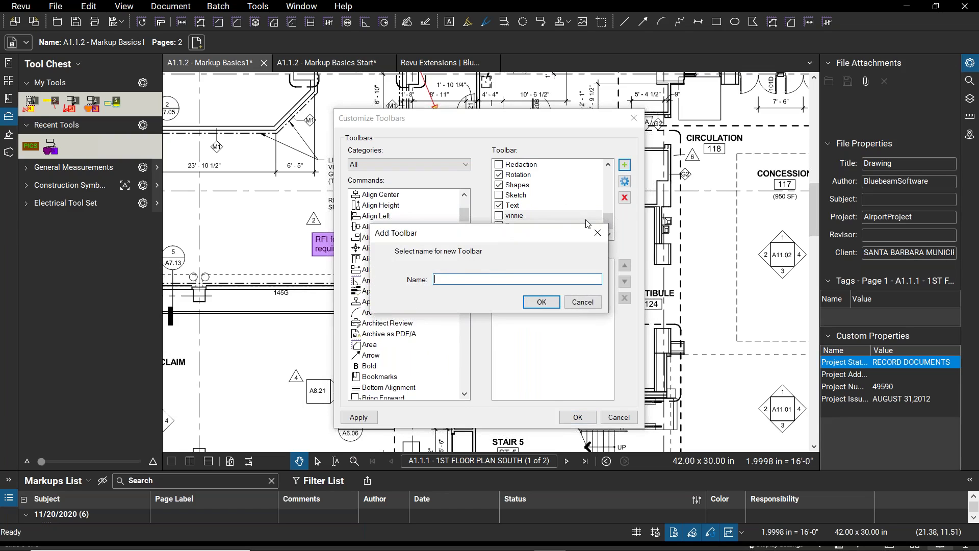
left_click(598, 233)
left_click(539, 218)
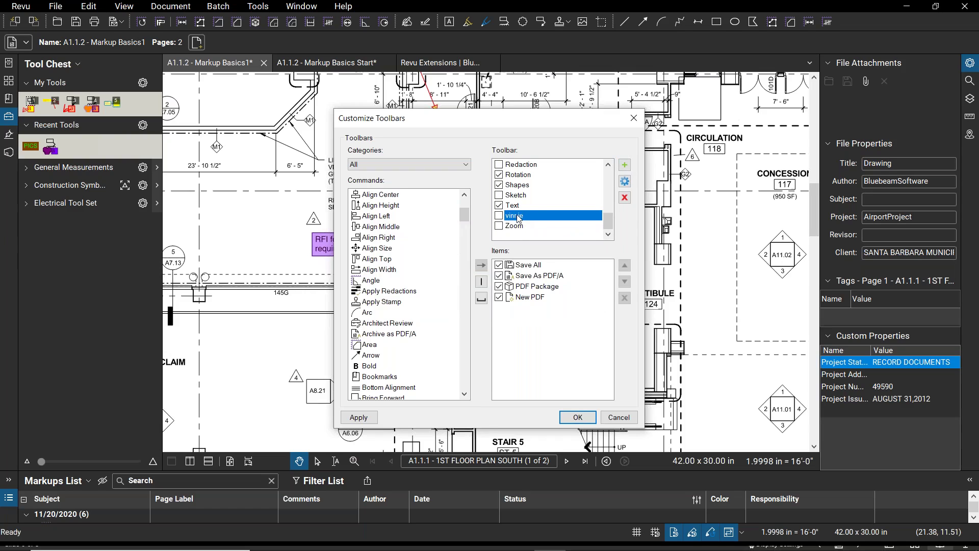
left_click(372, 248)
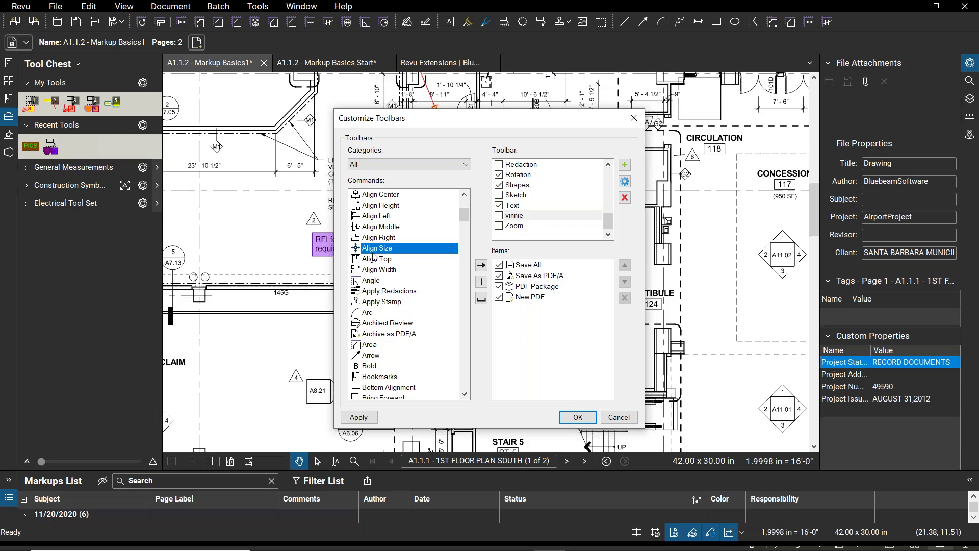
left_click(480, 266)
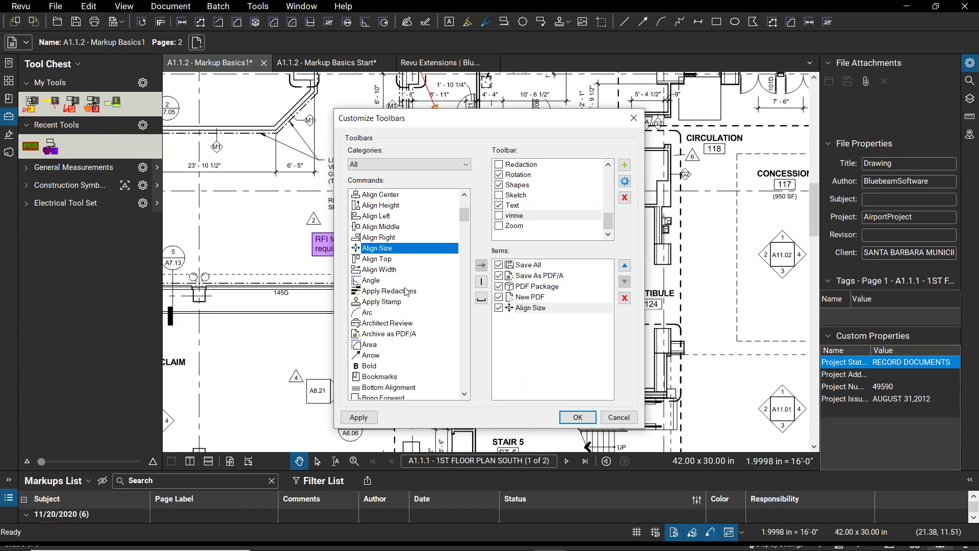
left_click(444, 291)
left_click(480, 265)
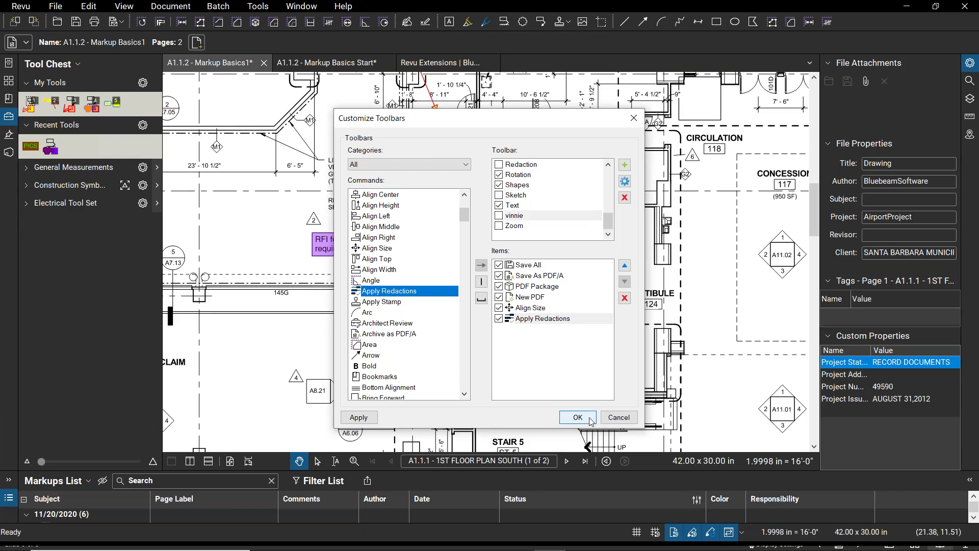
left_click(619, 419)
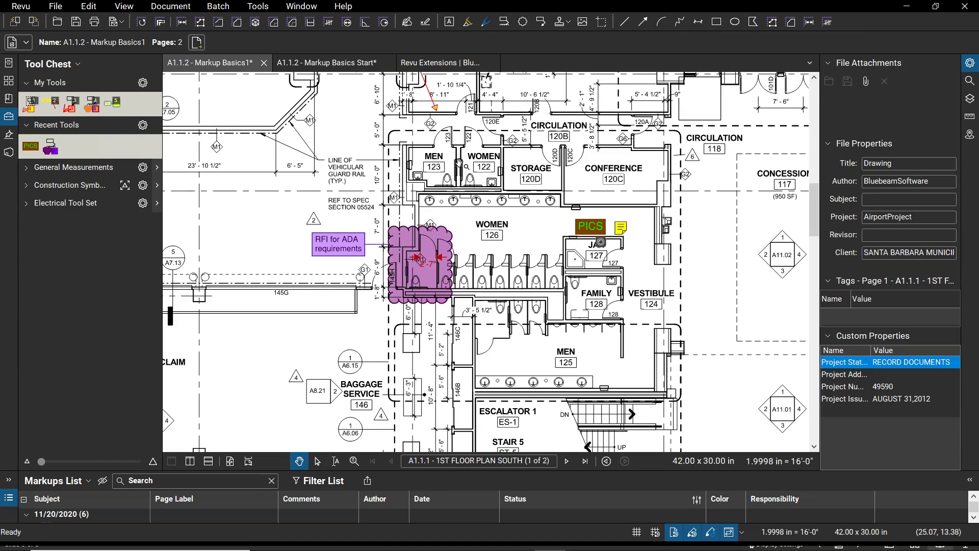
Step: Select the "RFI for ADA requirements" Cloud+ markup on the floor plan and enlarge the Markups List
left_click(452, 283)
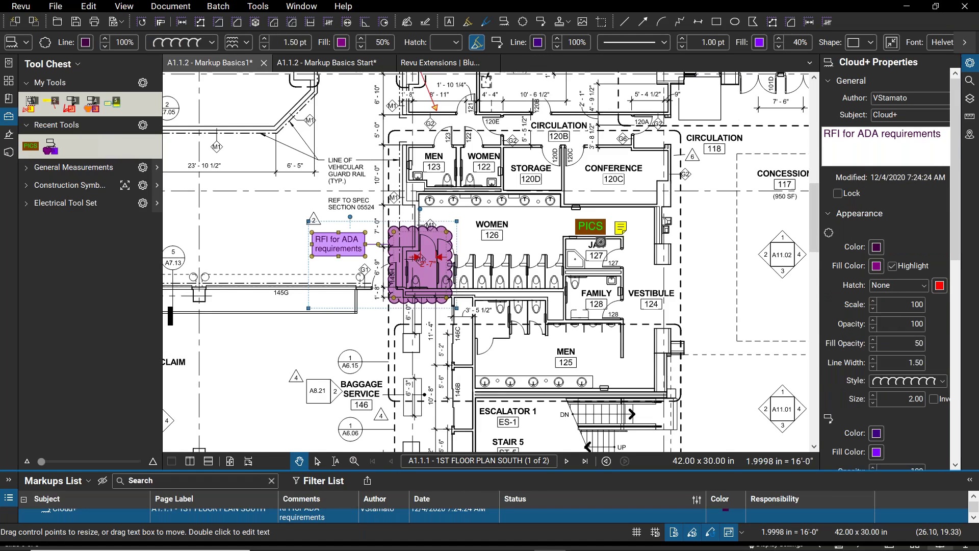
left_click_drag(541, 465, 541, 397)
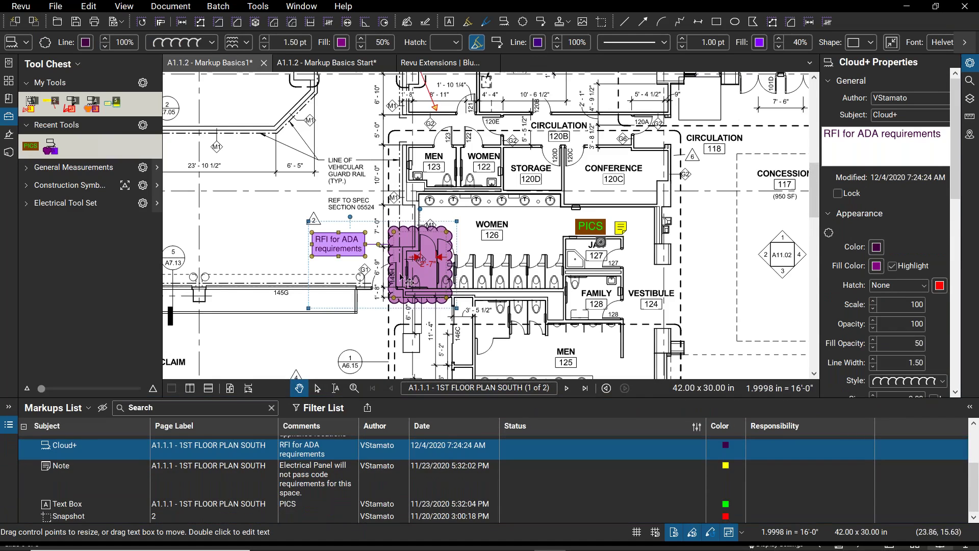
scroll(438, 269, "up", 1)
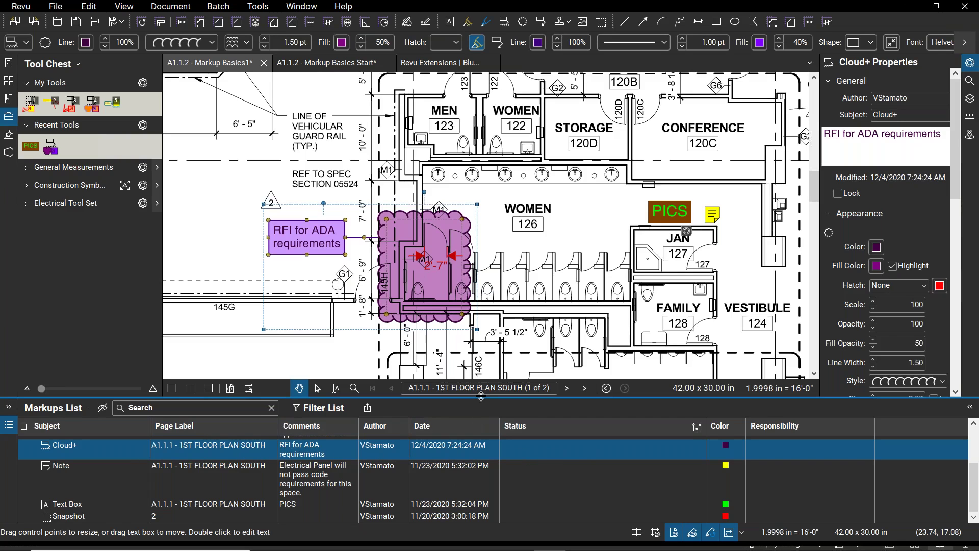
mouse_move(481, 397)
left_mouse_down()
mouse_move(471, 465)
mouse_move(464, 397)
left_mouse_up()
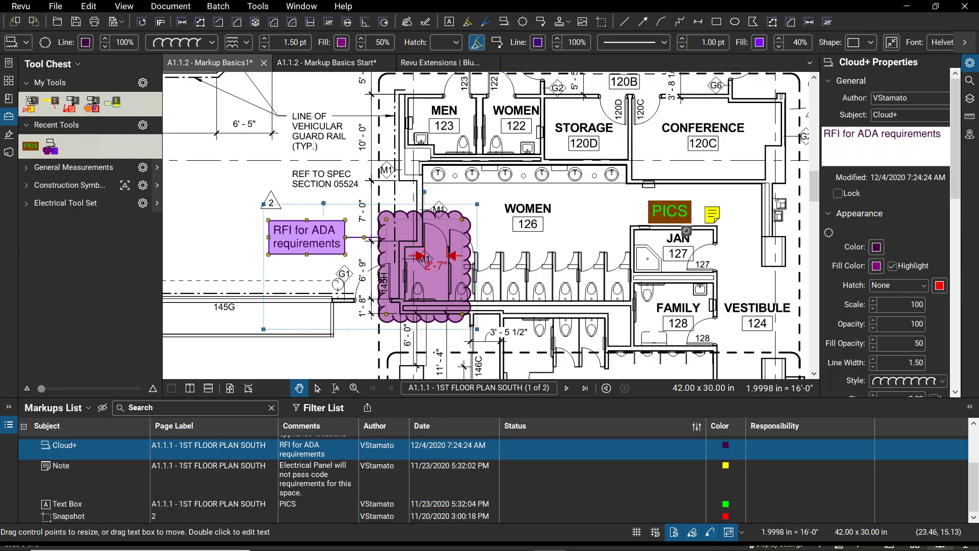
Step: Examine the options available for the selected Cloud+ markup, including its layer and order choices, and deselect it
right_click(435, 237)
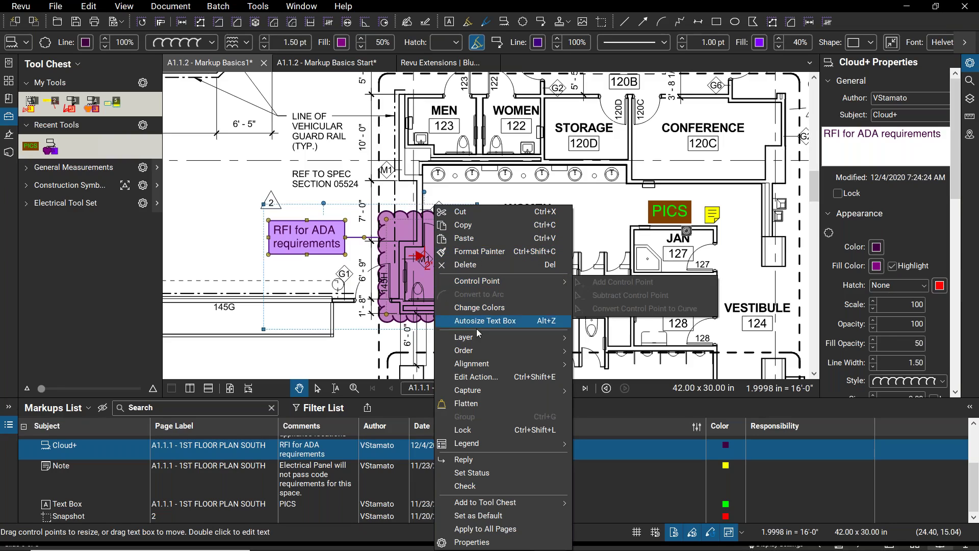
mouse_move(482, 338)
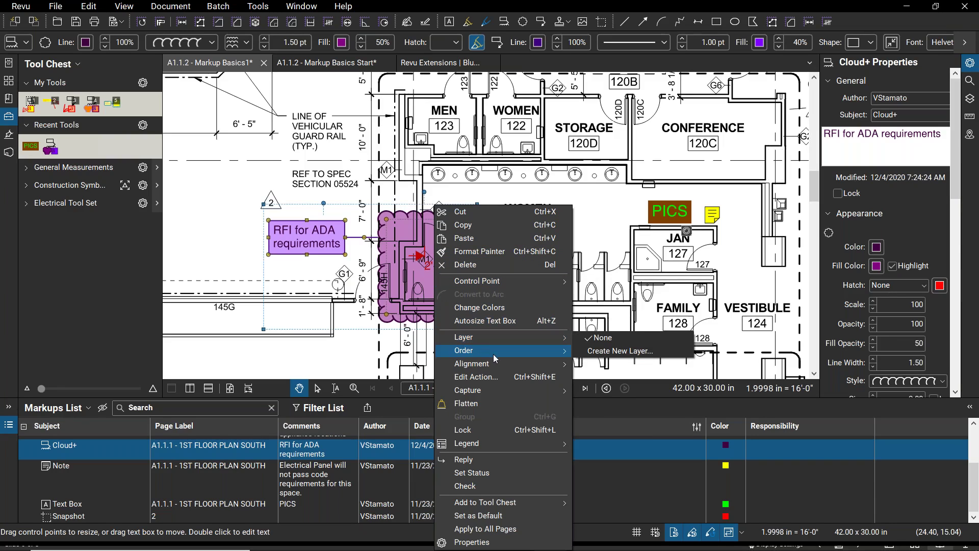
mouse_move(497, 390)
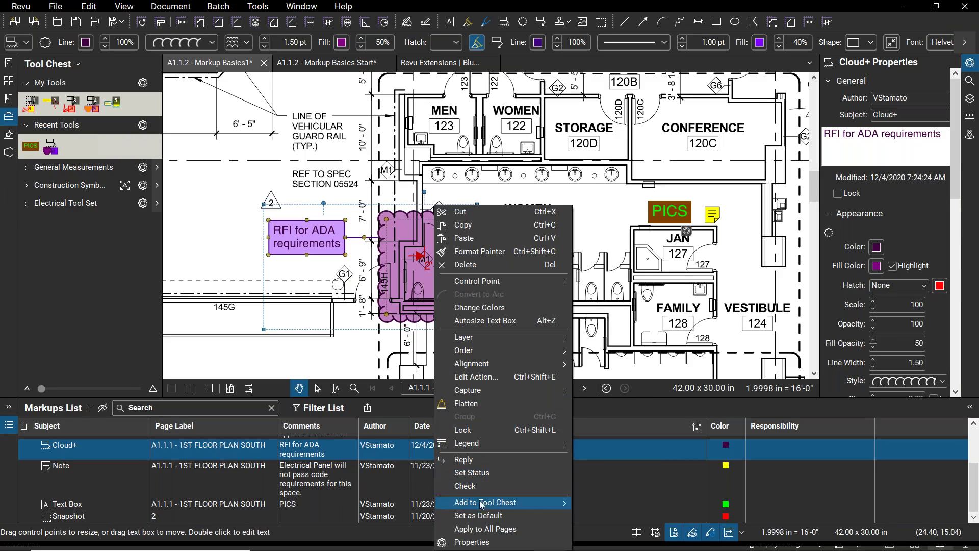
mouse_move(499, 506)
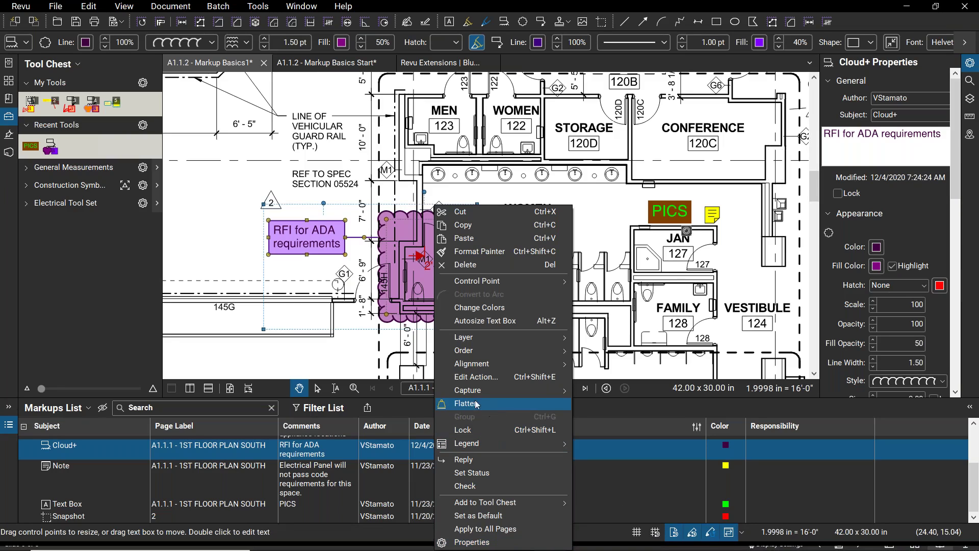
mouse_move(563, 352)
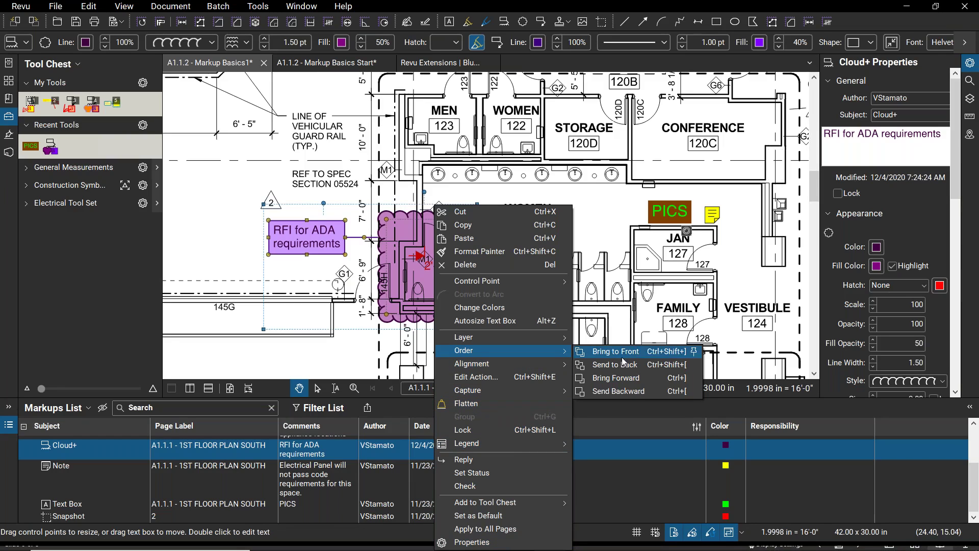
left_click(595, 281)
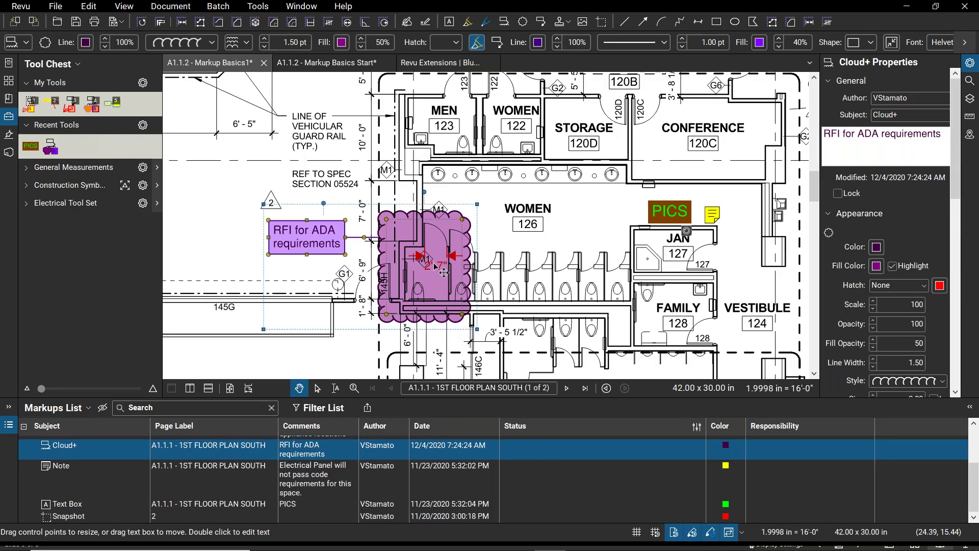
left_click(514, 244)
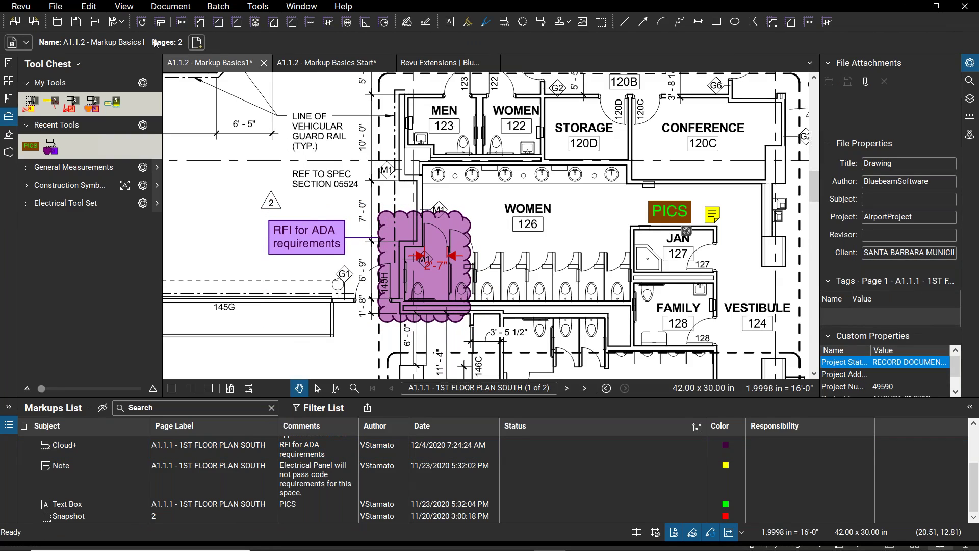
Step: Flatten all markups on all pages with Allow Markup Recovery (Unflatten) enabled, and enlarge the Markups List
left_click(165, 7)
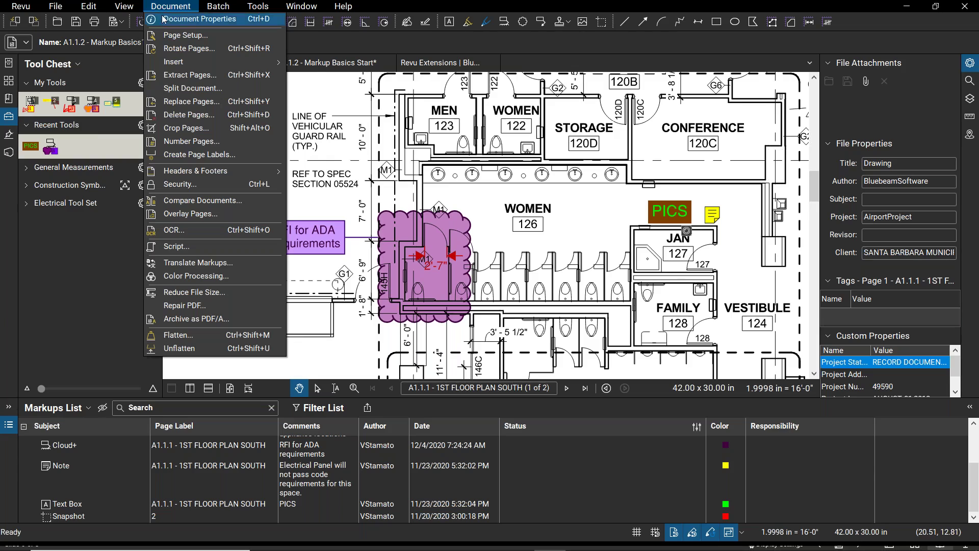
left_click(202, 334)
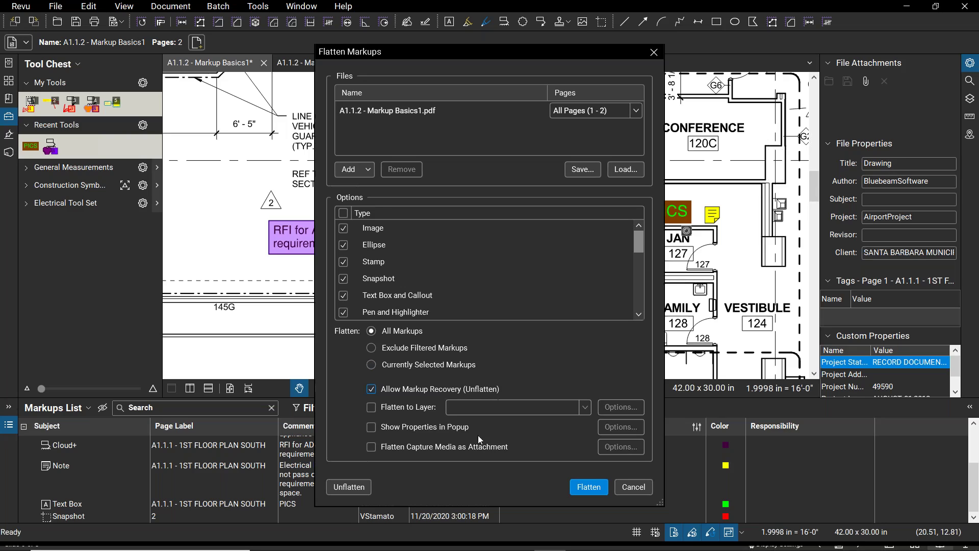
left_click(589, 487)
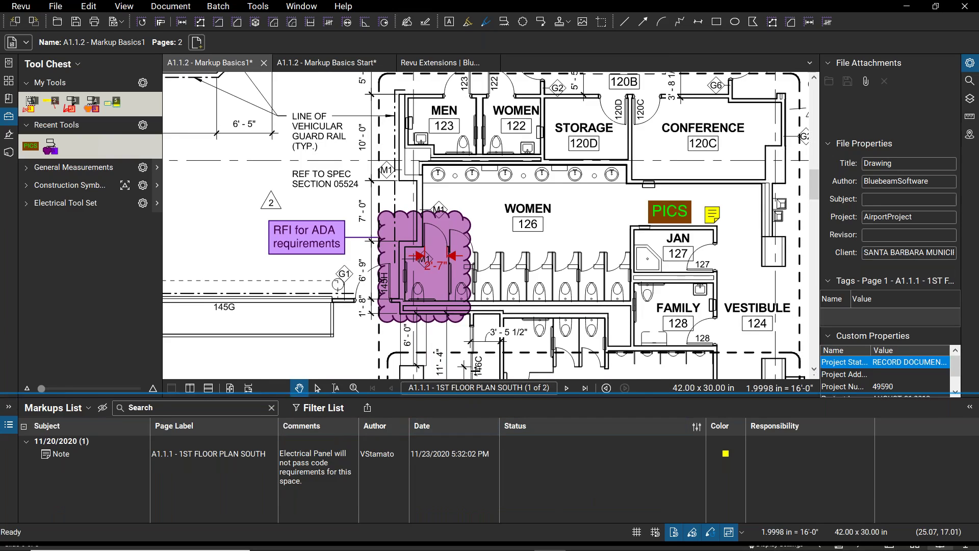
mouse_move(470, 398)
left_mouse_down()
mouse_move(476, 204)
mouse_move(481, 368)
mouse_move(480, 357)
left_mouse_up()
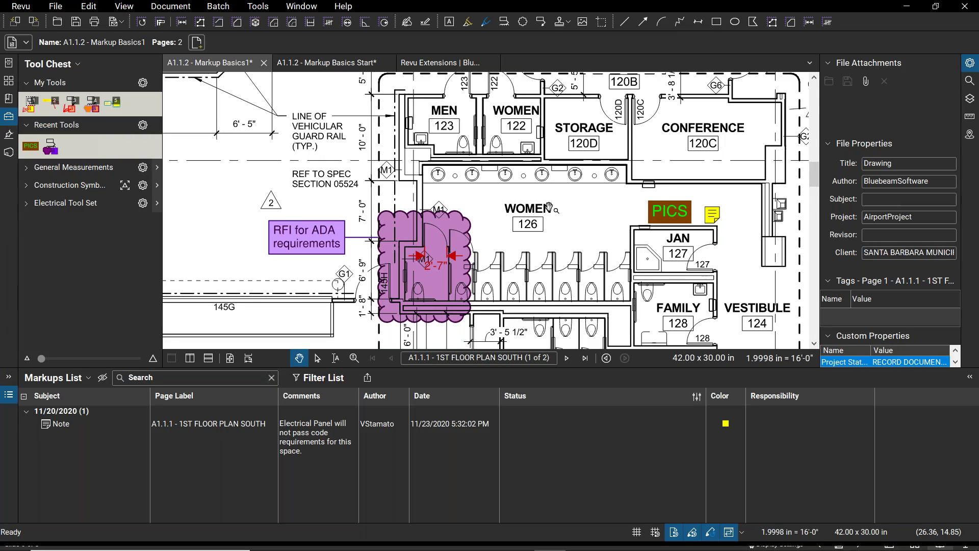
Step: Unflatten the document's markups, then select and deselect the "RFI for ADA requirements" Cloud+ markup to check that it is editable
left_click(172, 6)
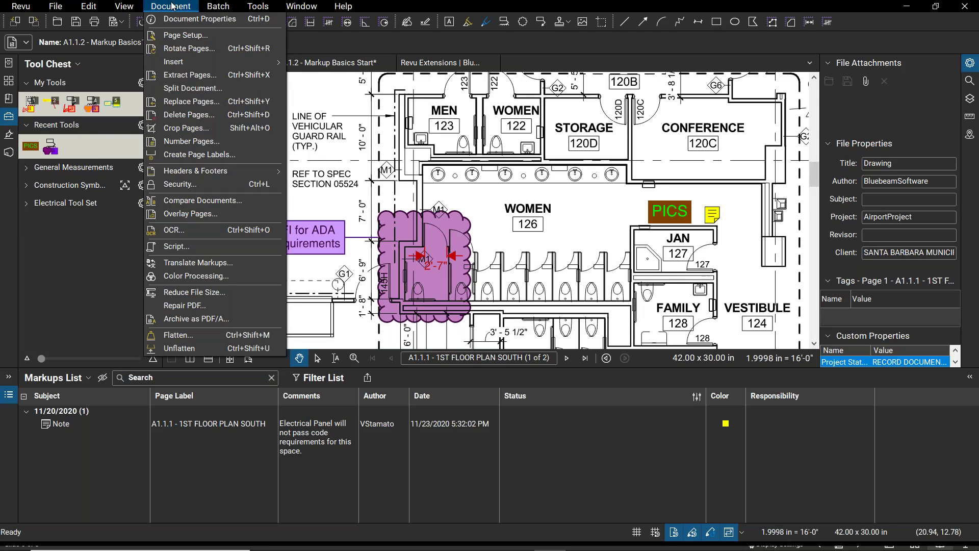
left_click(191, 348)
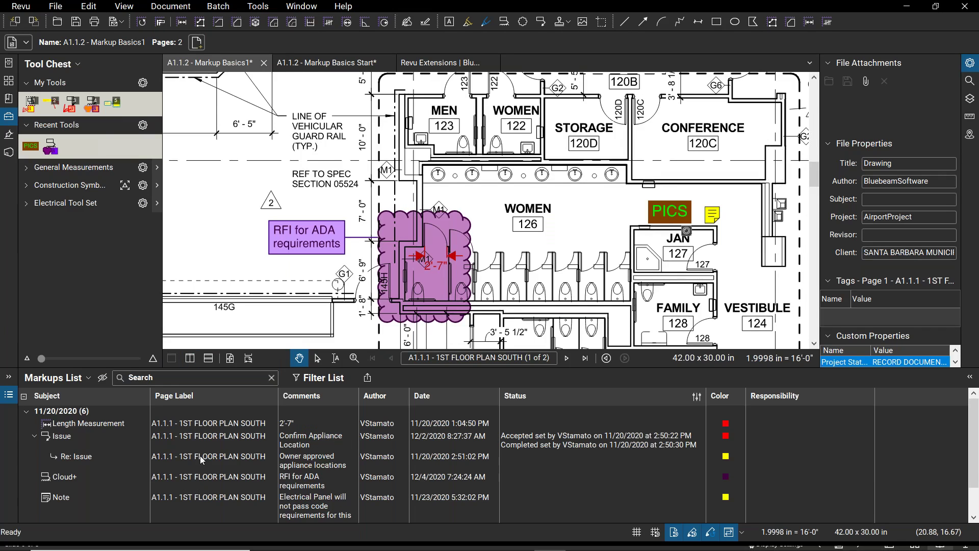
left_click(440, 285)
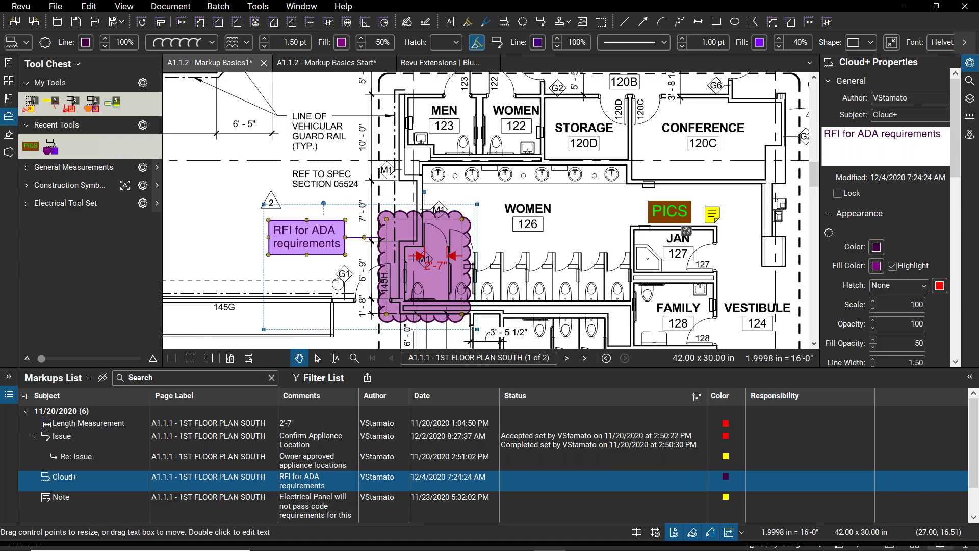
left_click(543, 231)
Step: Lock the "RFI for ADA requirements" Cloud+ markup on the floor plan
scroll(542, 231, "down", 6)
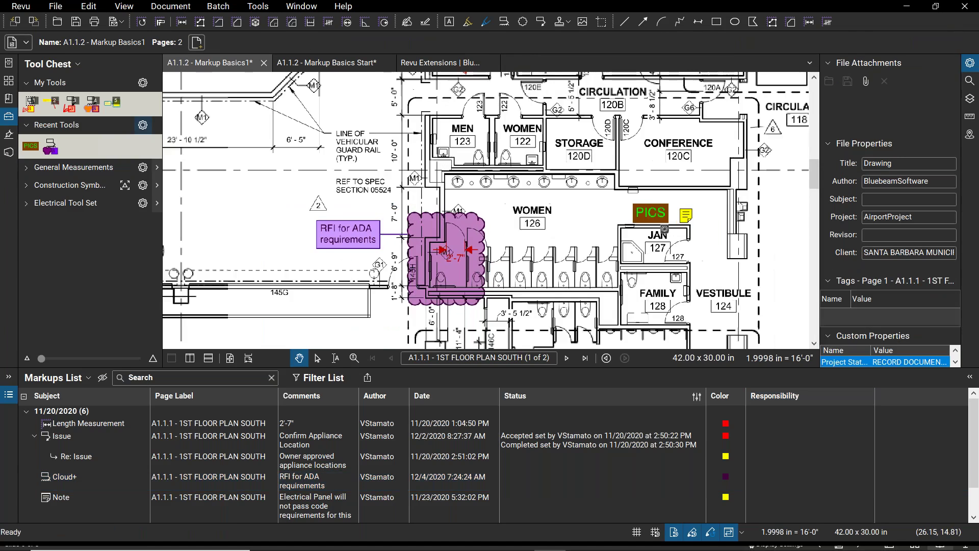
left_click_drag(556, 222, 546, 245)
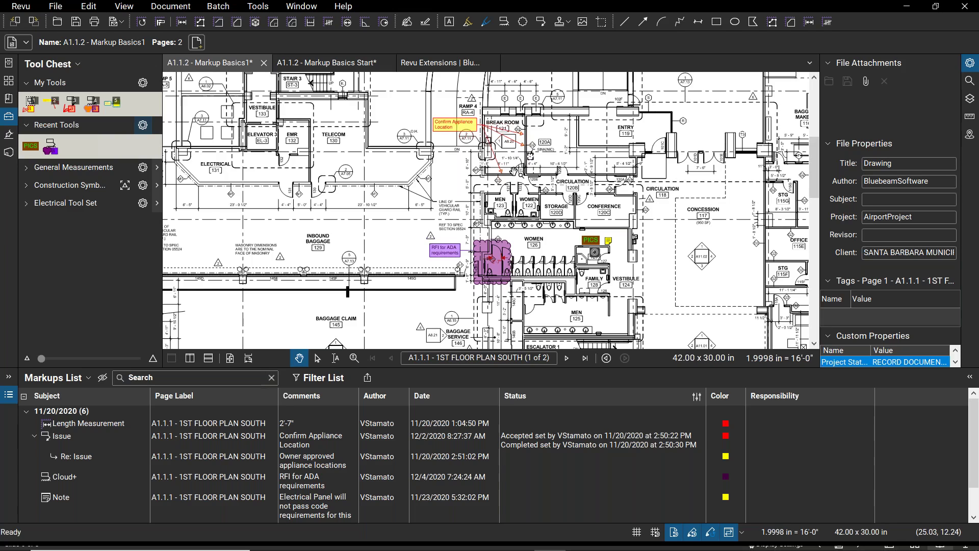
scroll(526, 249, "up", 5)
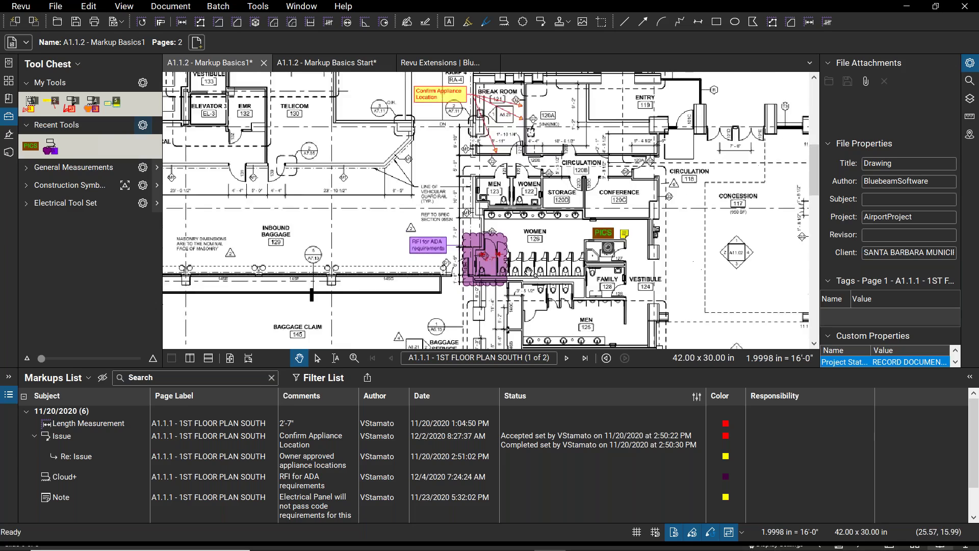
scroll(527, 250, "up", 1)
scroll(543, 249, "down", 1)
left_click_drag(543, 250, 546, 229)
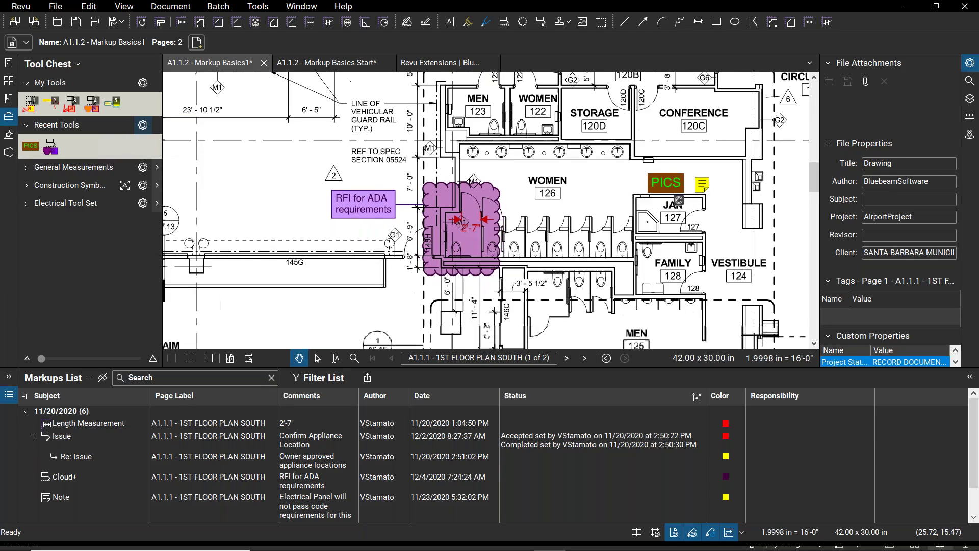
left_click(474, 242)
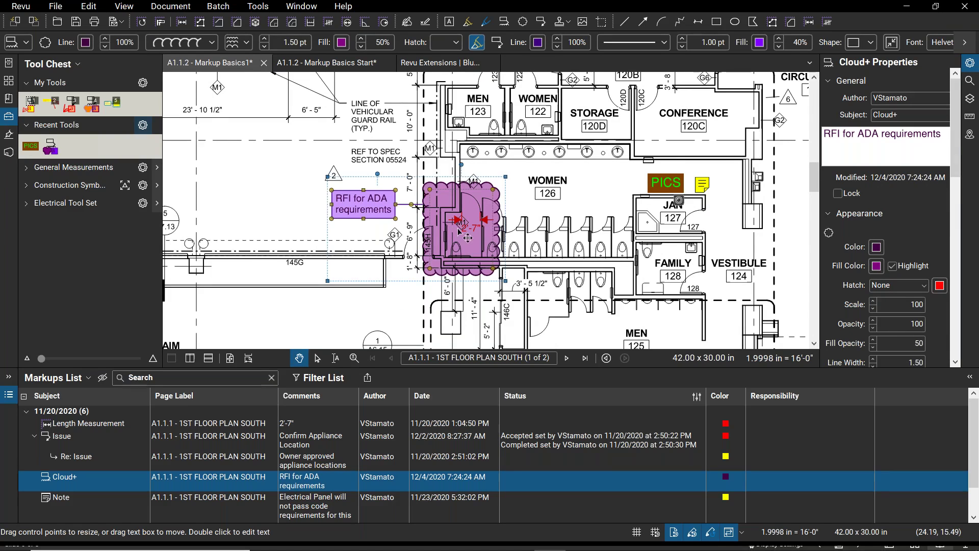
right_click(472, 240)
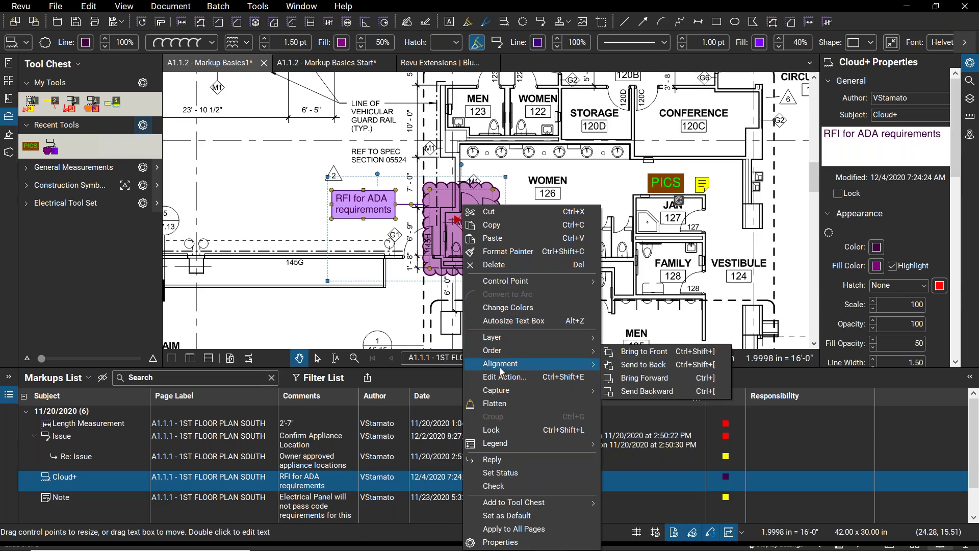
left_click(507, 429)
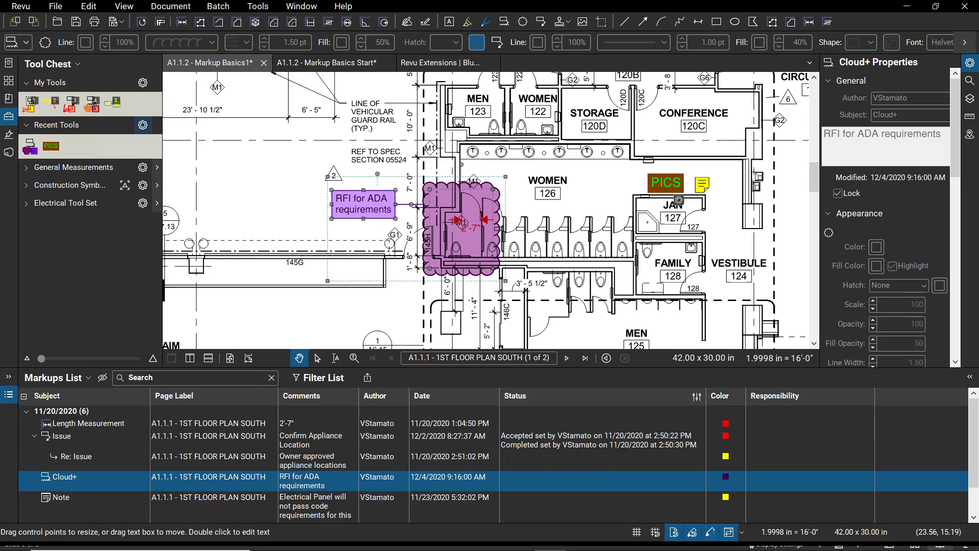
Step: Check how the locked Cloud+ markup responds to selection and examine its comment pop-up, closing it each time
left_click(563, 215)
left_click(478, 192)
double_click(464, 242)
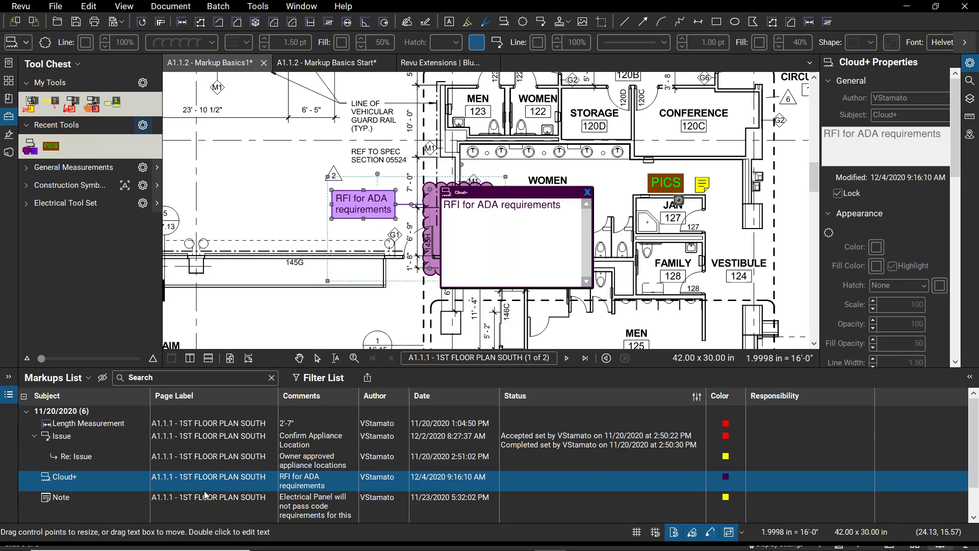
left_click(586, 192)
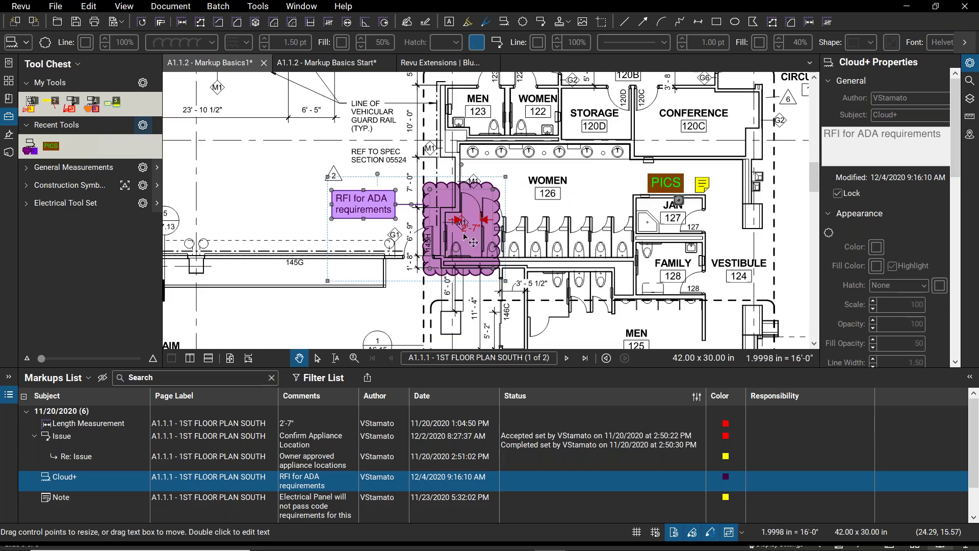
double_click(467, 248)
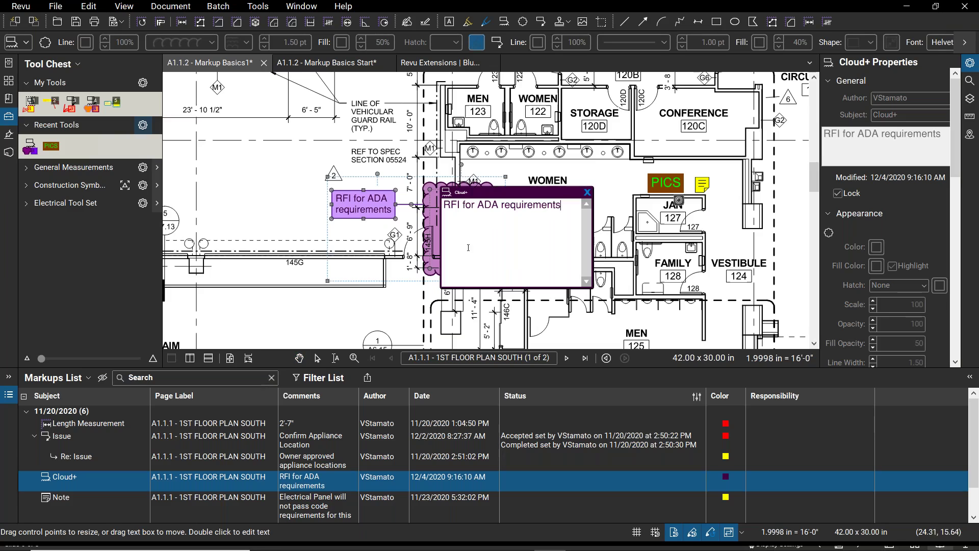
left_click(587, 192)
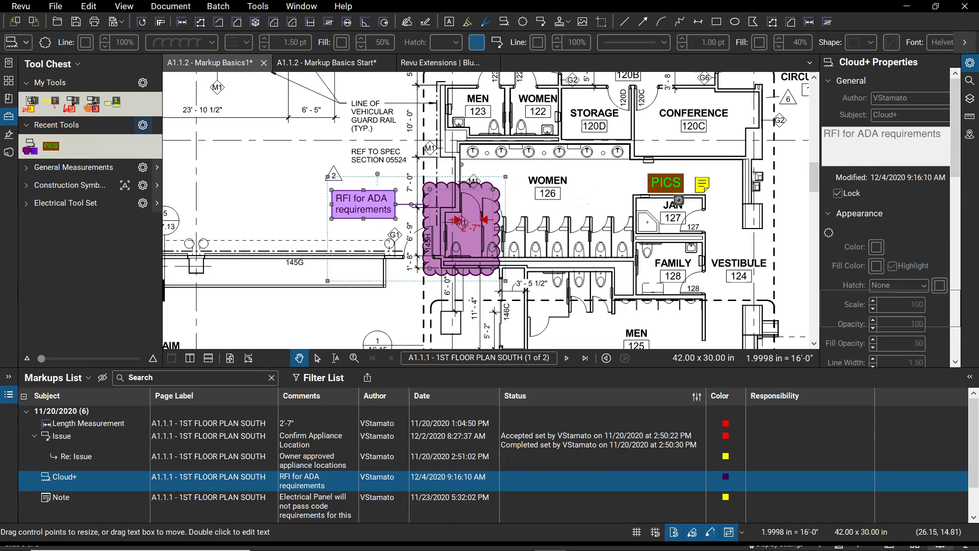
left_click(572, 205)
left_click(468, 231)
Step: Unlock the "RFI for ADA requirements" Cloud+ markup and deselect it
right_click(468, 204)
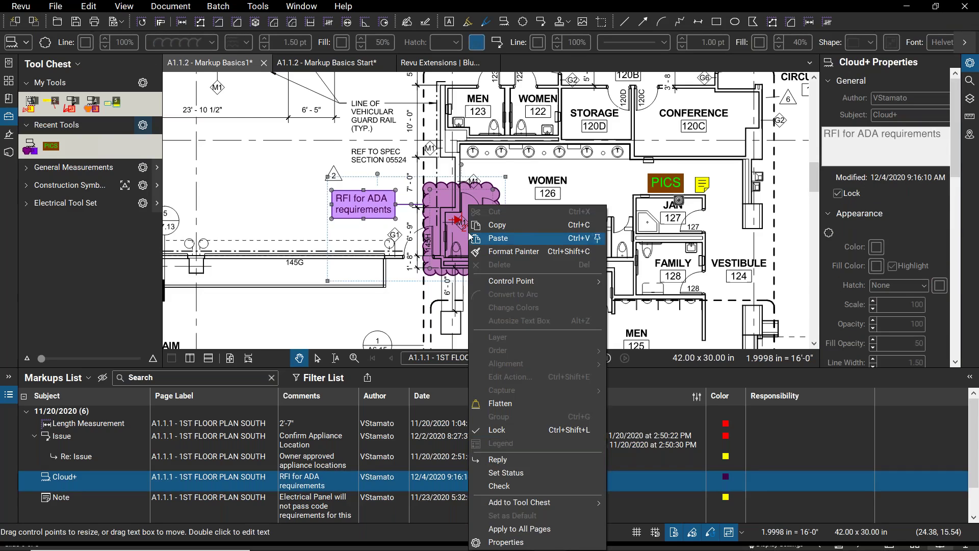
left_click(516, 430)
left_click(559, 296)
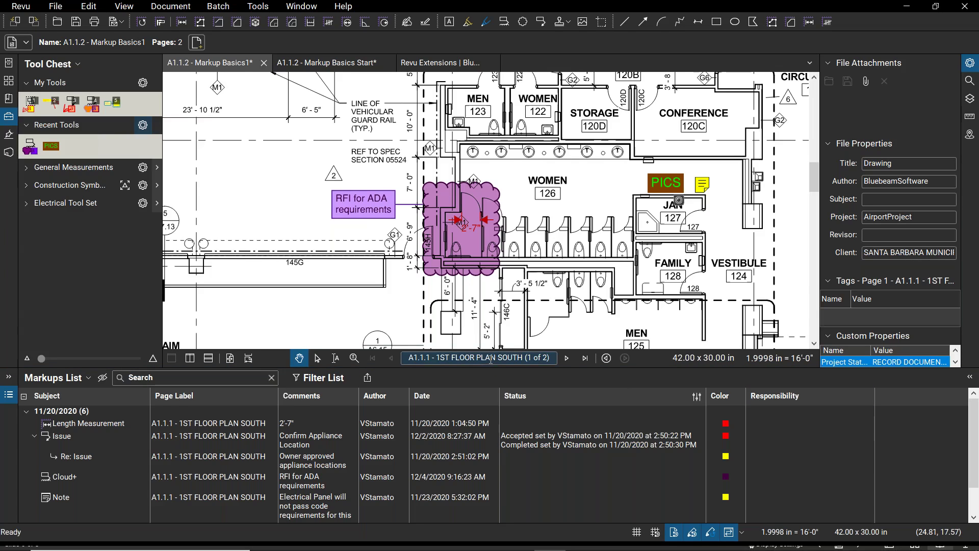
Step: Shrink the Markups List to give the floor plan more room, with the area around ENTRY 119 in view
left_click_drag(486, 367, 488, 451)
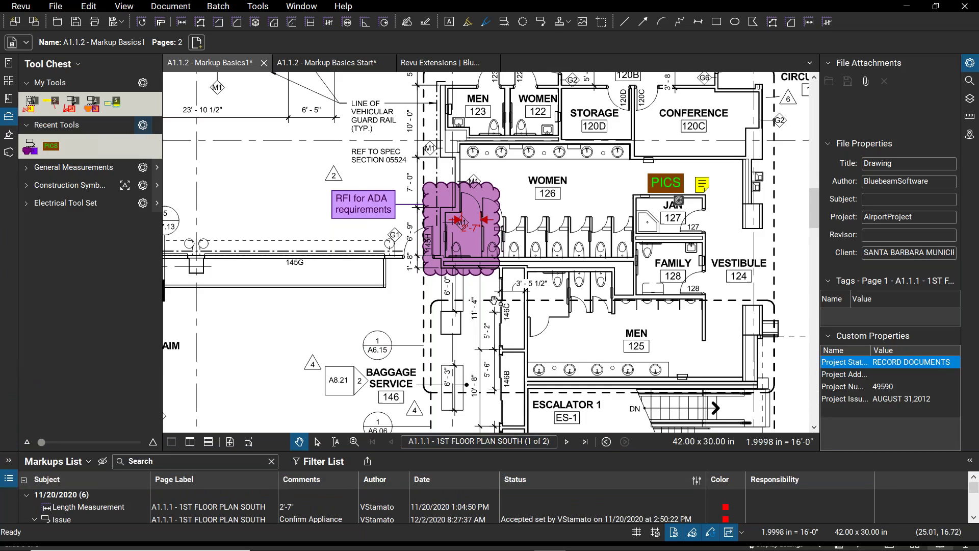
scroll(632, 188, "down", 4)
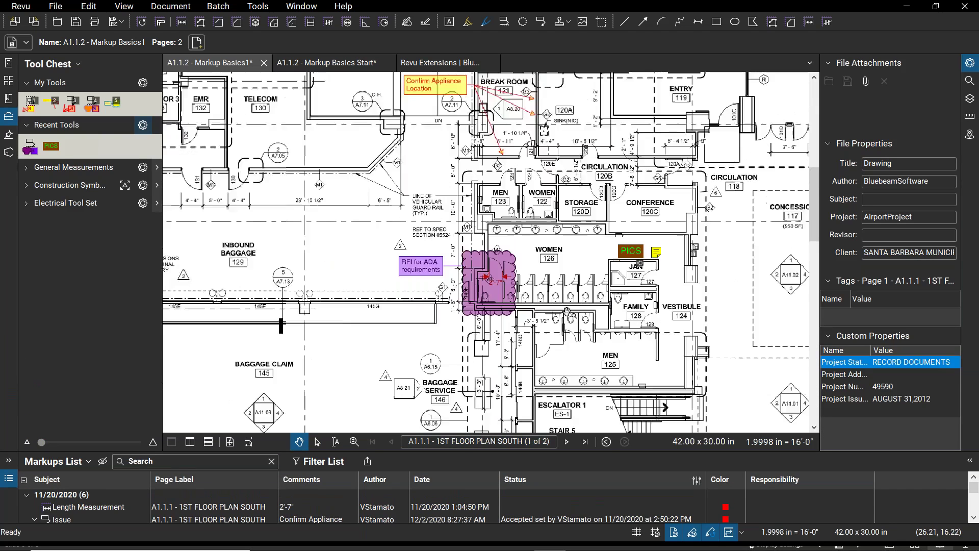
left_click_drag(639, 226, 528, 249)
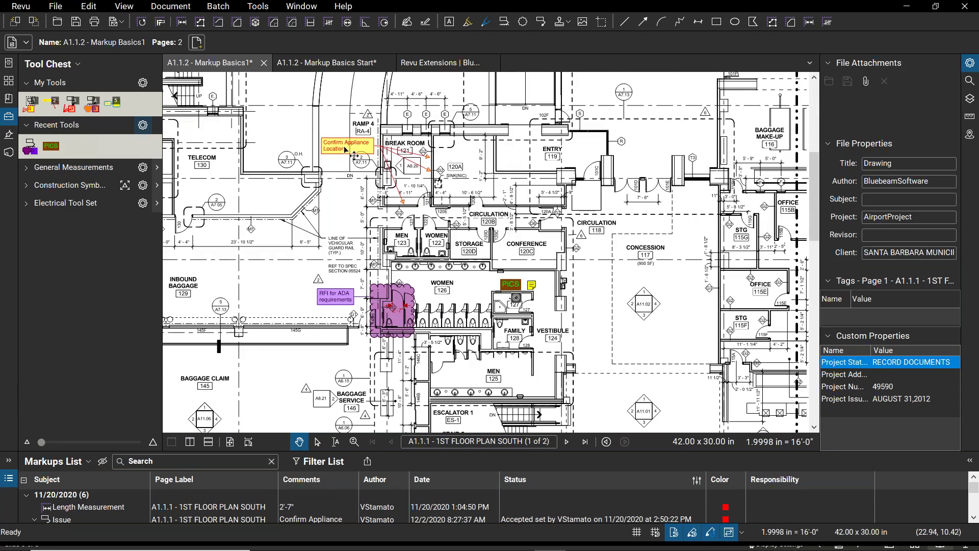
left_click_drag(450, 323, 481, 320)
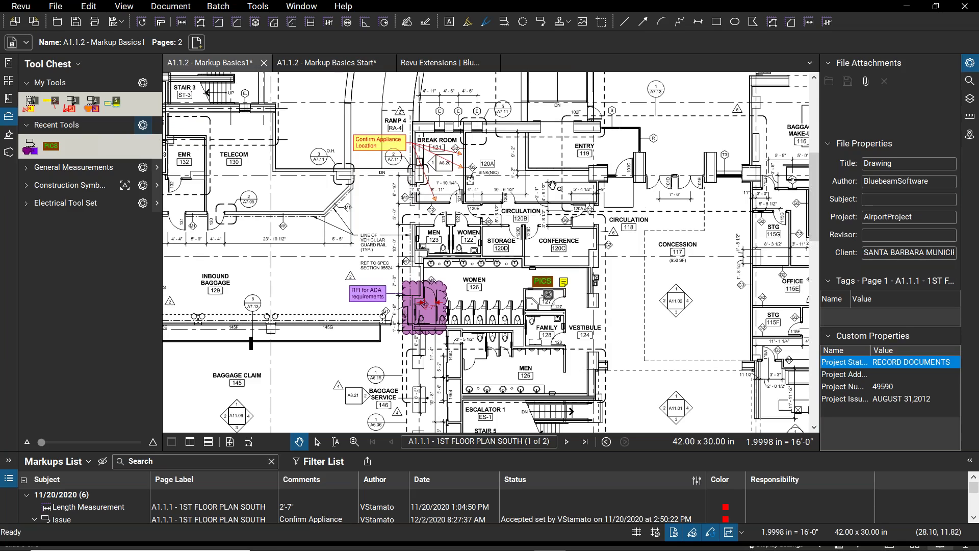
Step: Draw a four-sided Cloud+ markup beside ENTRY 119, place its callout above it with the text "cloud", and deselect it
key("k")
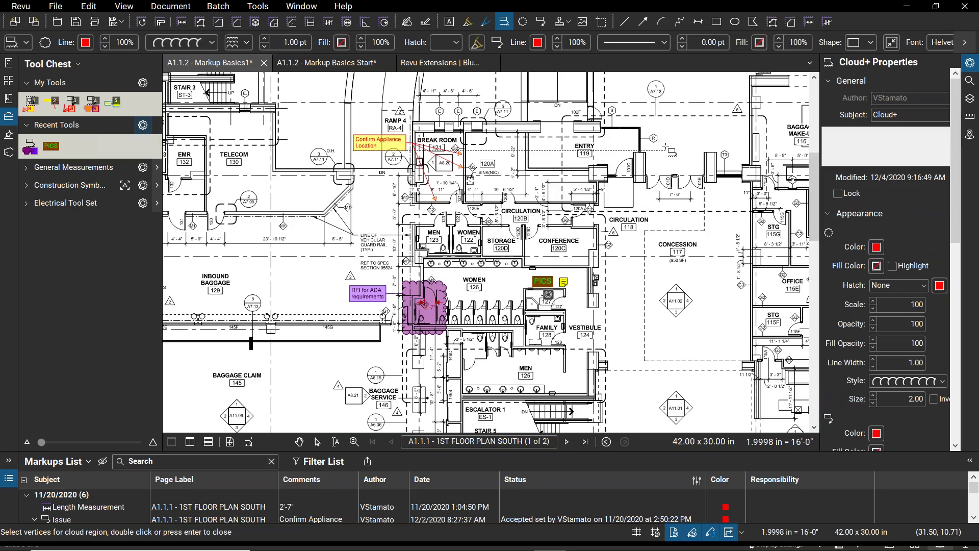
left_click(631, 121)
left_click(644, 159)
left_click(693, 152)
left_click(685, 115)
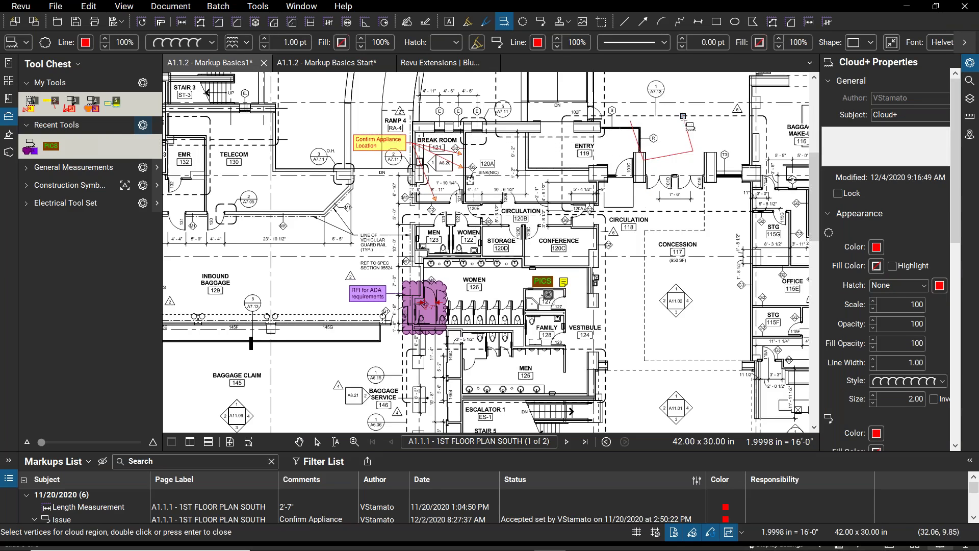
double_click(639, 124)
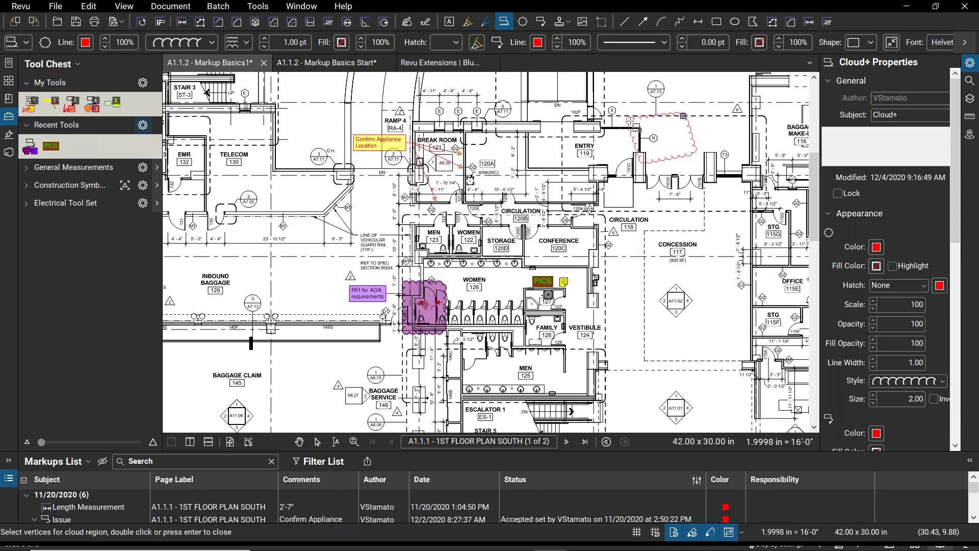
left_click(674, 103)
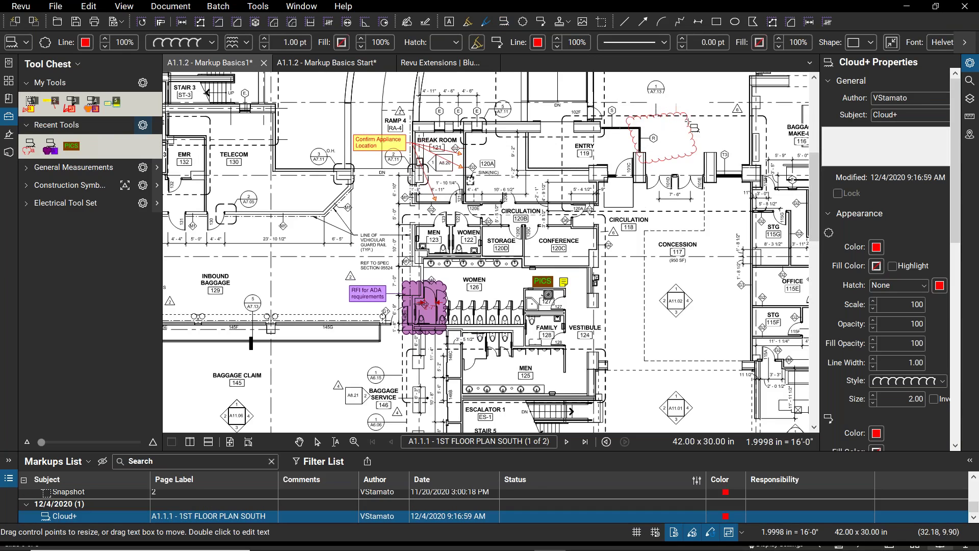
type("cloud")
key("Escape")
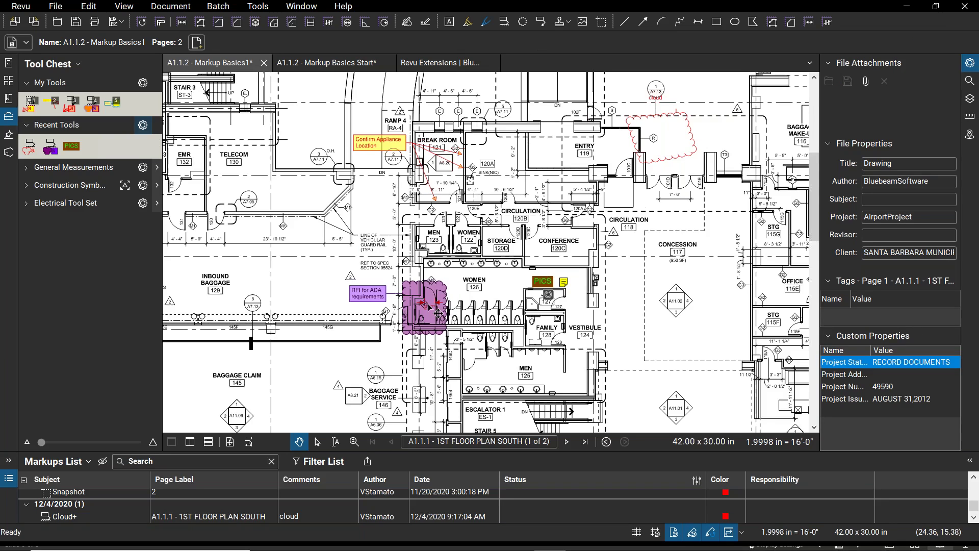
Step: Review the available markup tools and their shortcut letters
left_click(263, 9)
mouse_move(271, 20)
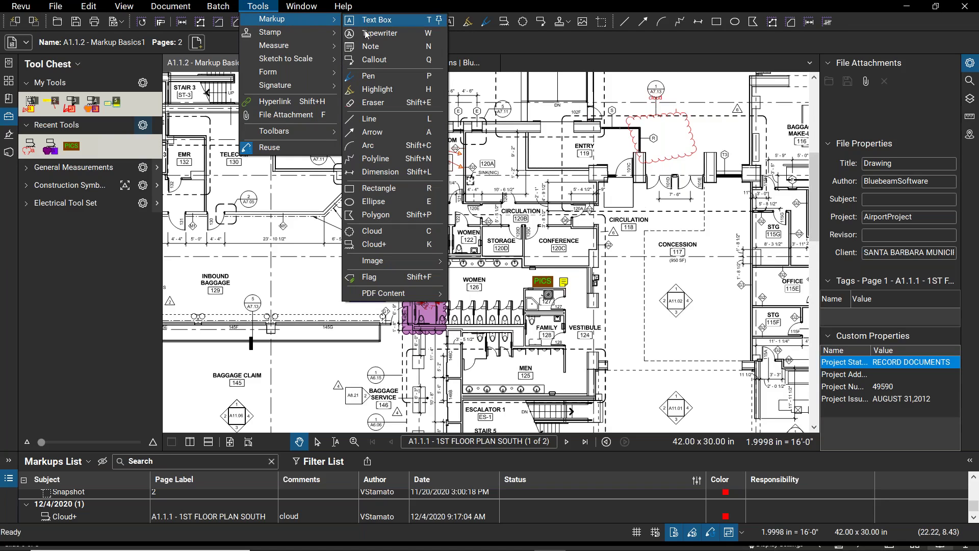
left_click(307, 187)
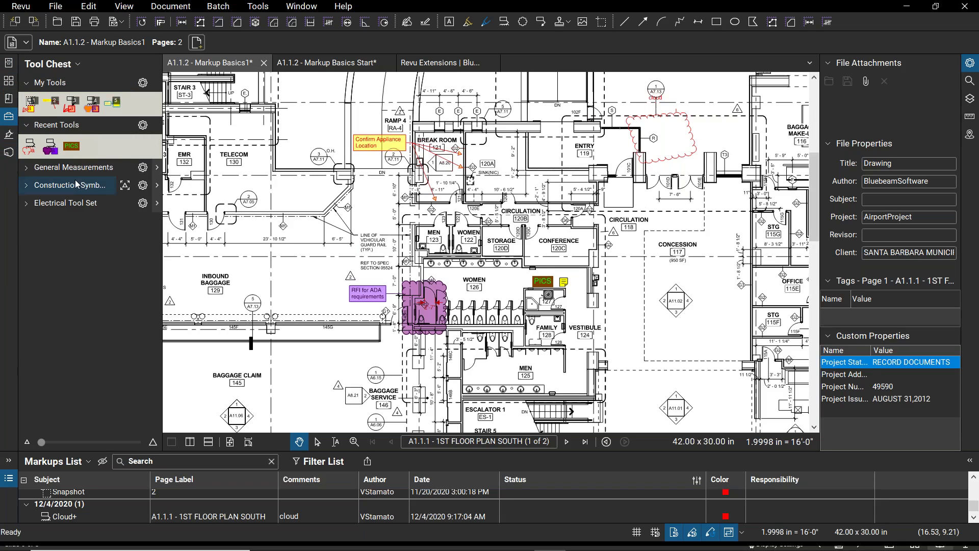
Step: Examine which panels can be shown and the show, hide and attach options for the Tool Chest panel
right_click(7, 176)
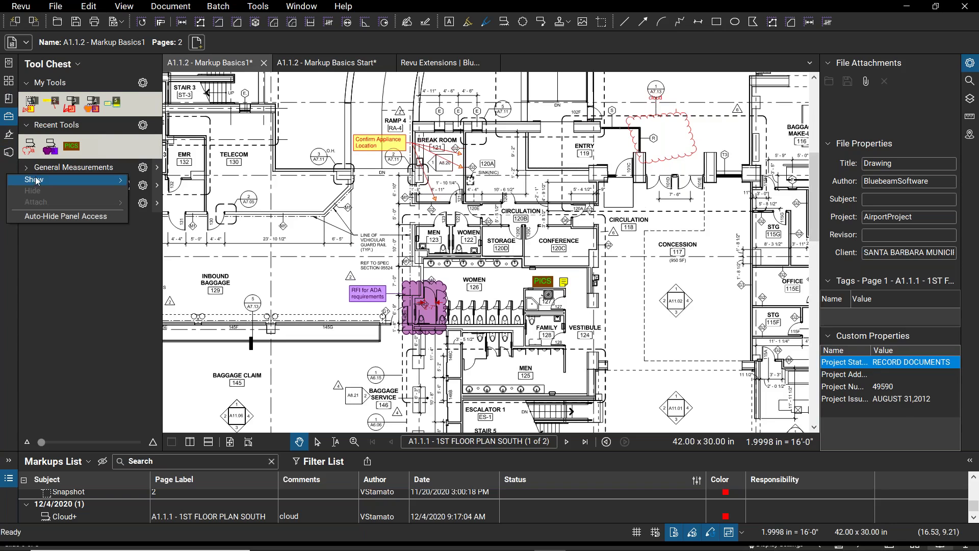
mouse_move(42, 181)
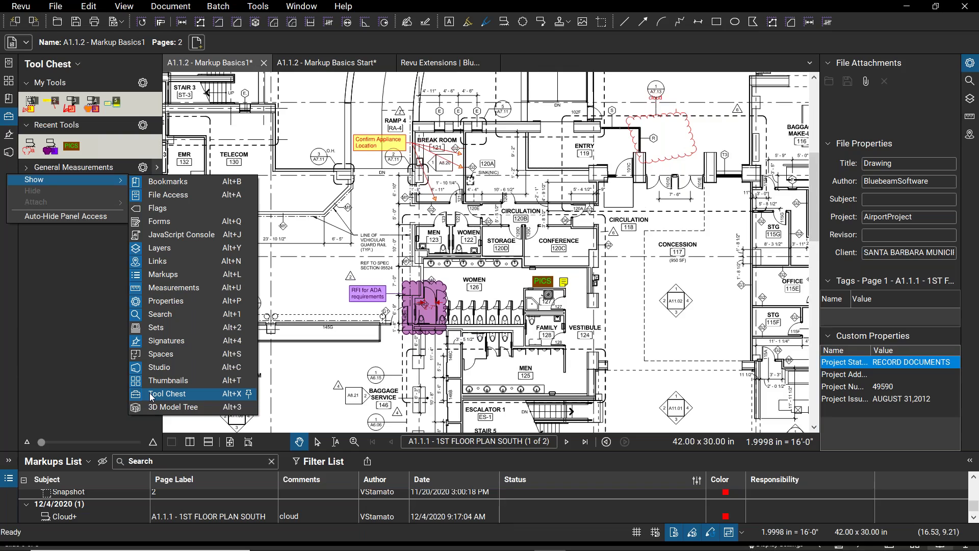
left_click(10, 268)
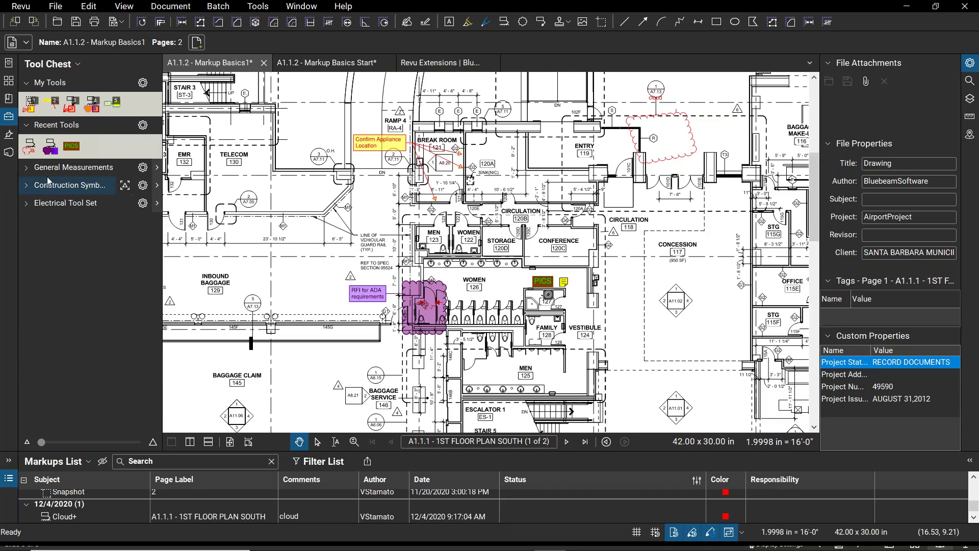
right_click(11, 117)
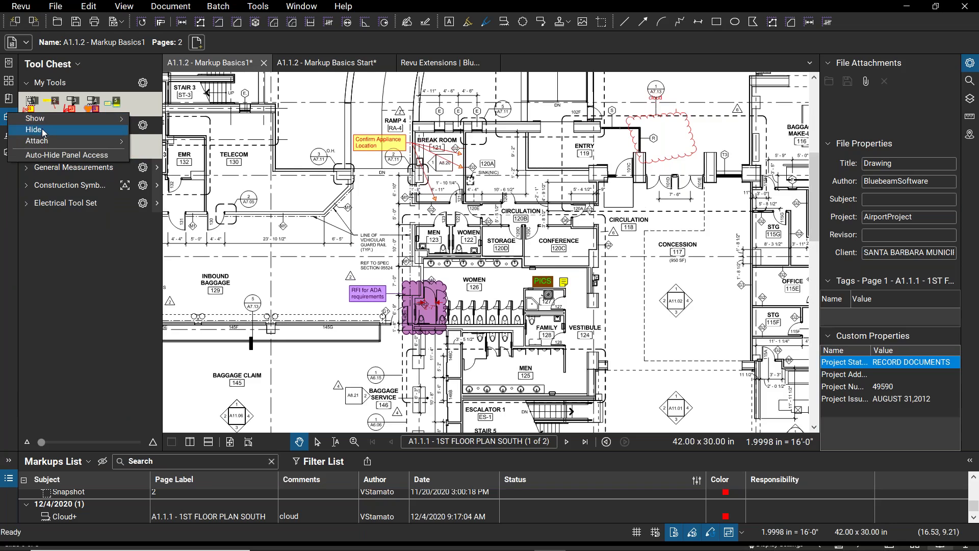
left_click(12, 213)
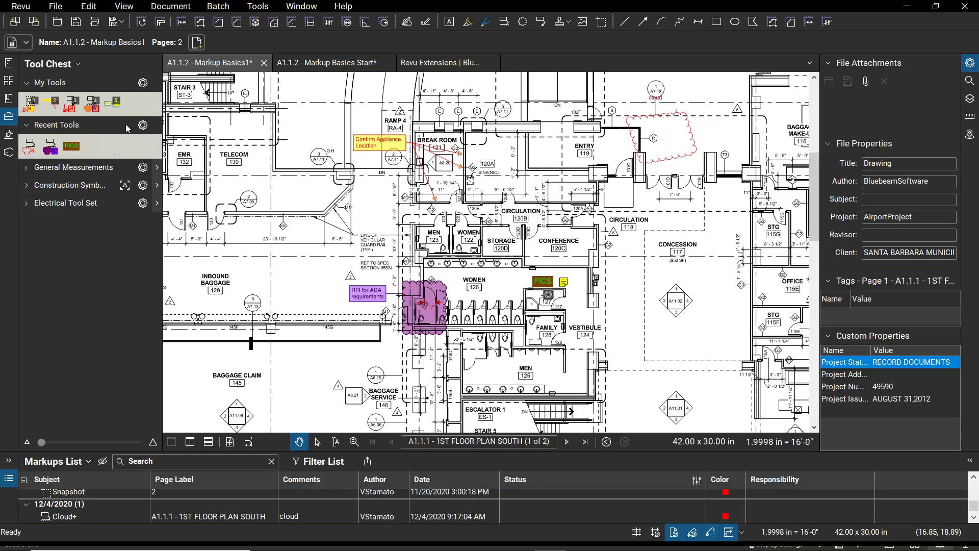
Step: Expand the Construction Symbols and Electrical Tool Set groups, and widen the Tool Chest and its Subject column to fit the tool names
left_click(24, 188)
left_click(27, 247)
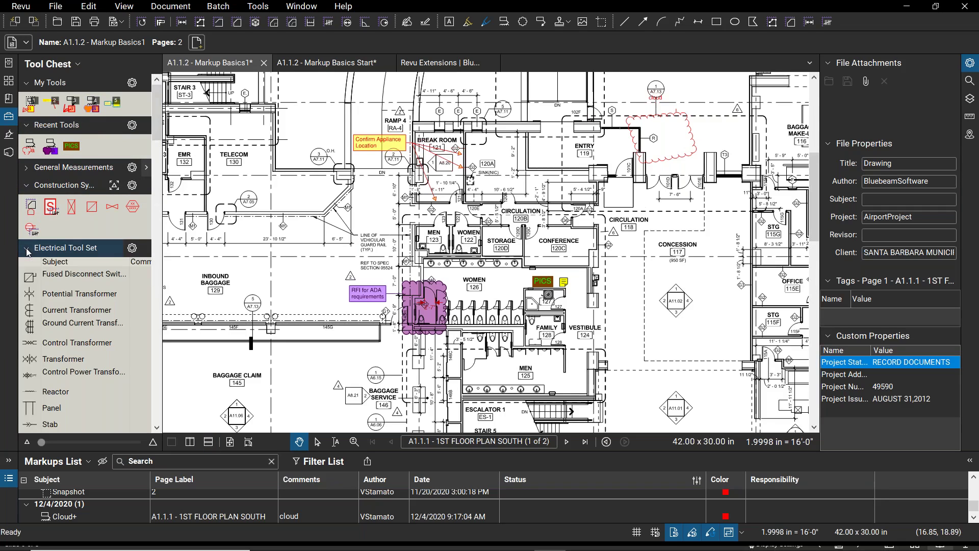
left_click_drag(158, 280, 235, 271)
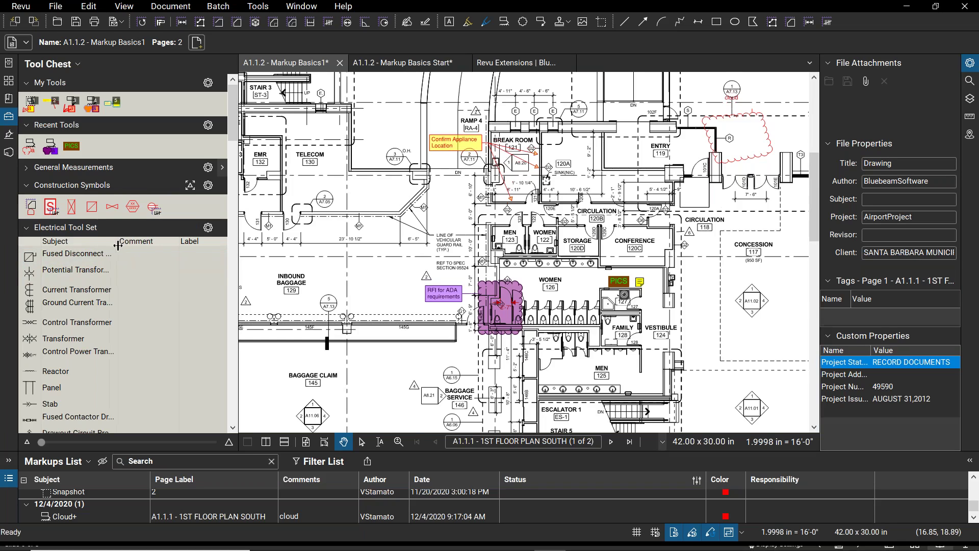
left_click_drag(108, 243, 152, 241)
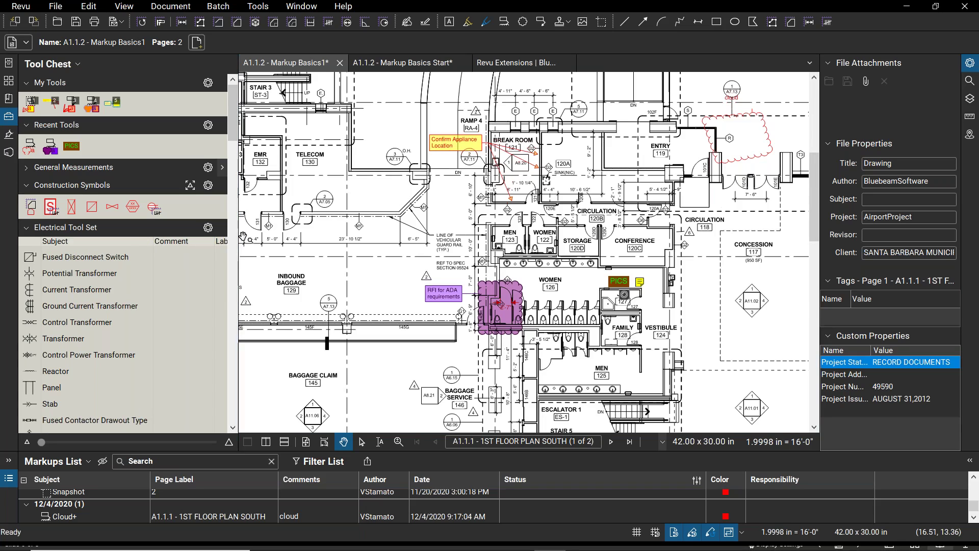
Step: Widen the Tool Chest slightly and display the Electrical Tool Set as symbols instead of a detailed list
left_click_drag(241, 254, 258, 255)
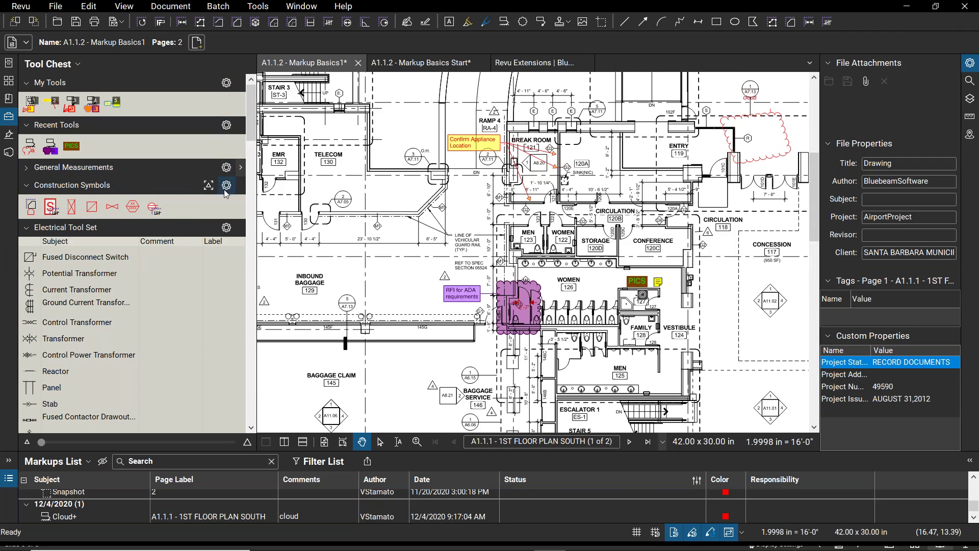
left_click(226, 228)
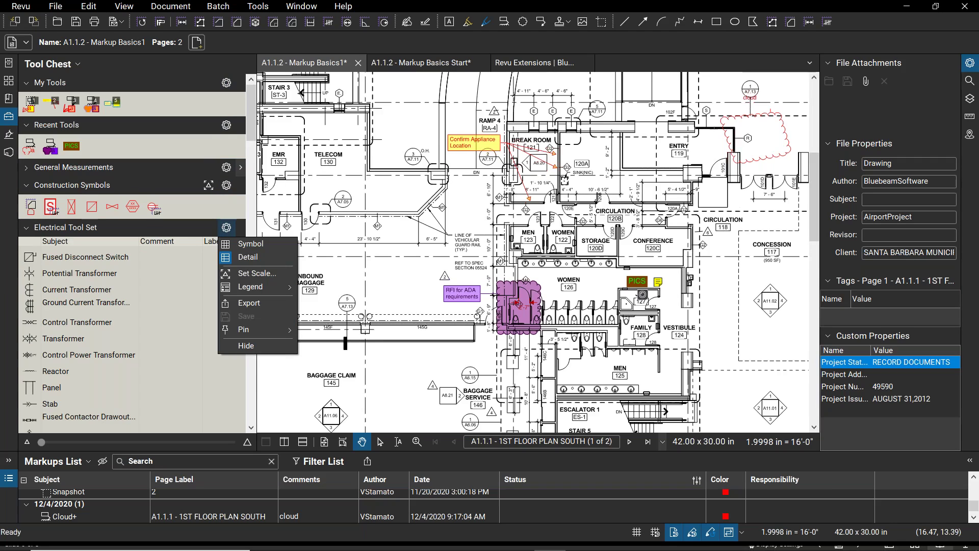
left_click(260, 244)
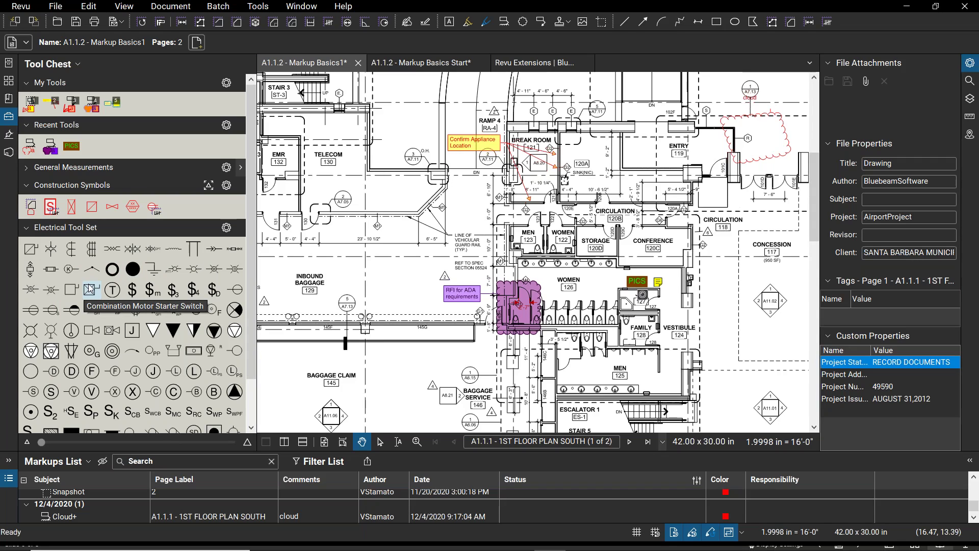
Step: Preview the Switched Receptacle symbol over the plan without placing it, and review the Electrical Tool Set's display options
left_click(73, 311)
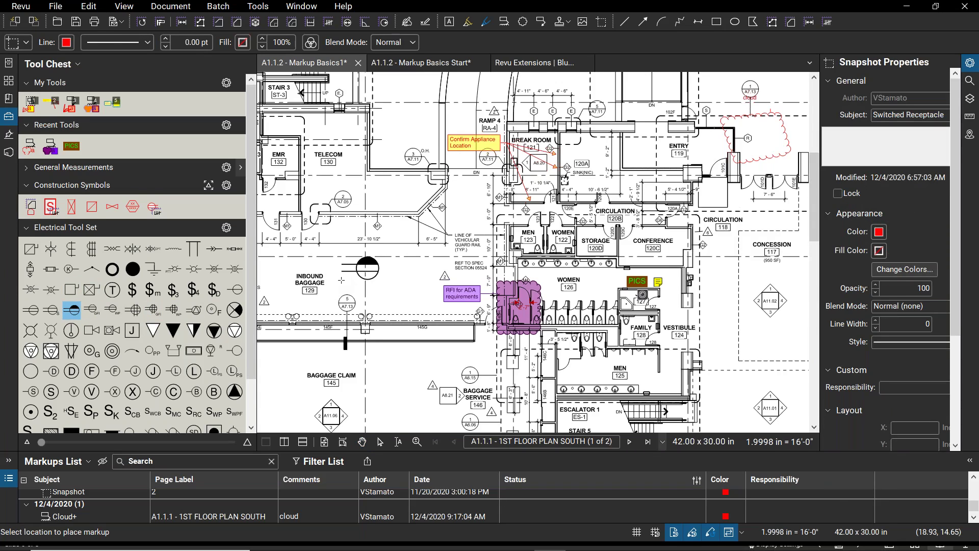
key("Escape")
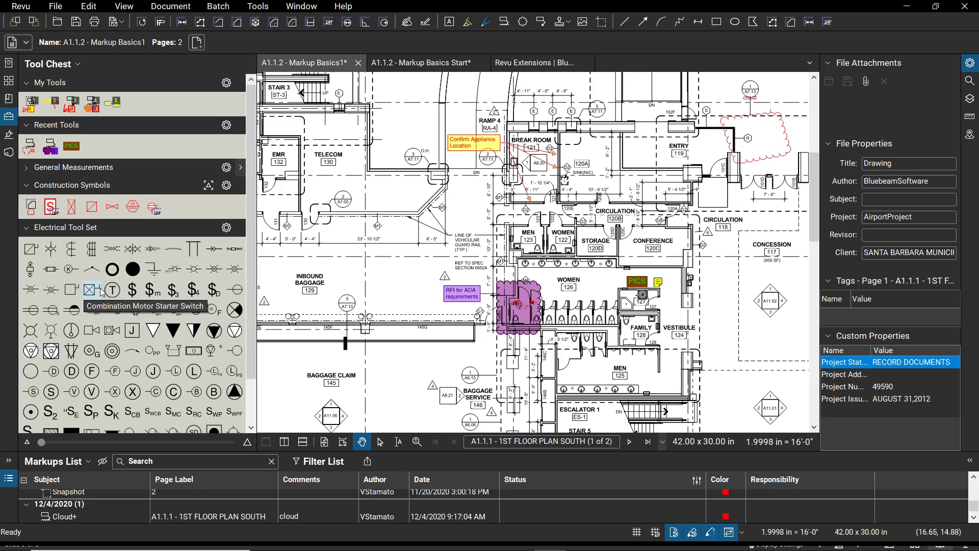
left_click(226, 229)
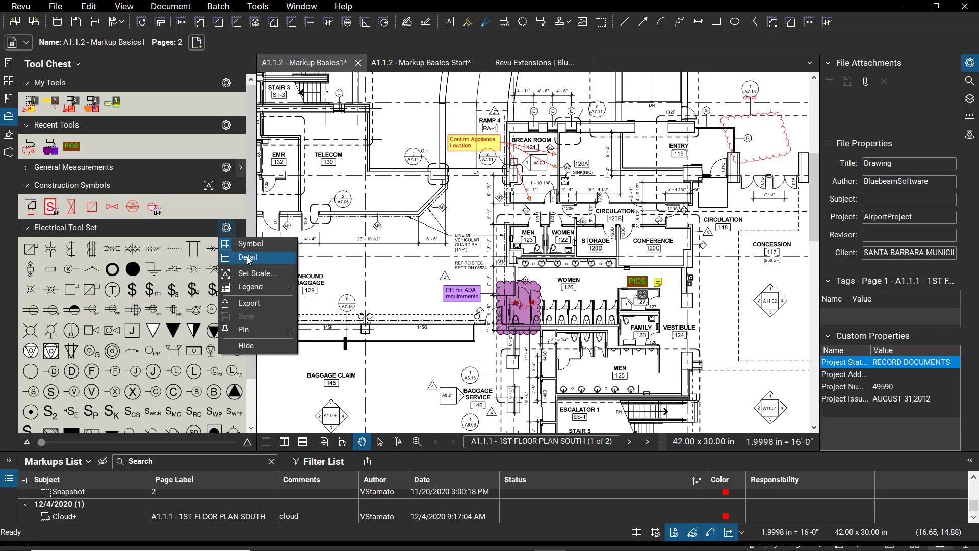
left_click(334, 270)
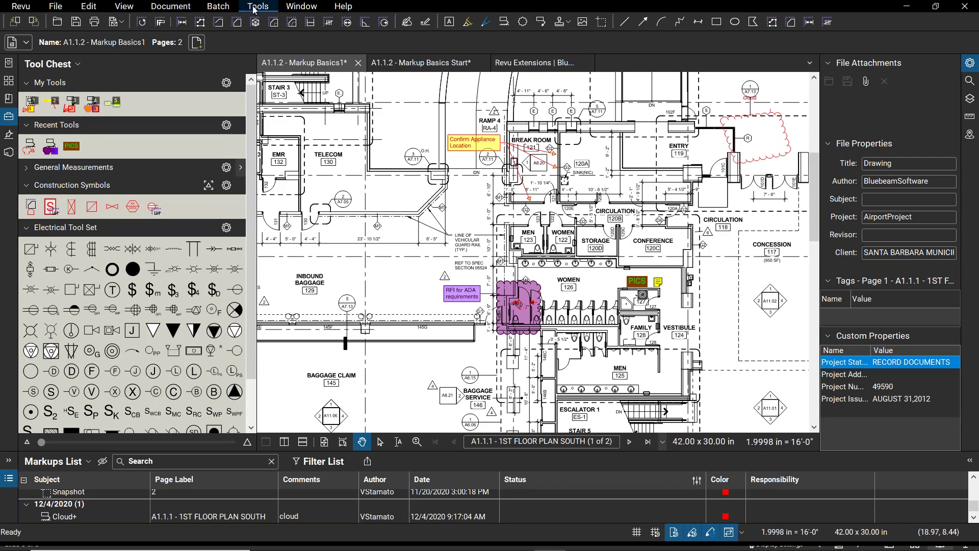
Step: Locate the WebTab command, and examine the extension categories on the already open Revu Extensions page
left_click(303, 7)
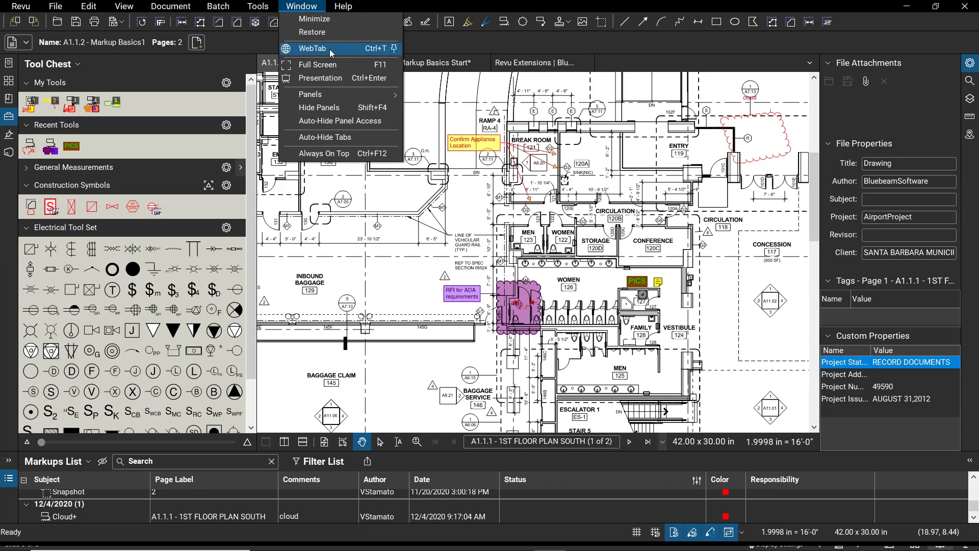
left_click(532, 78)
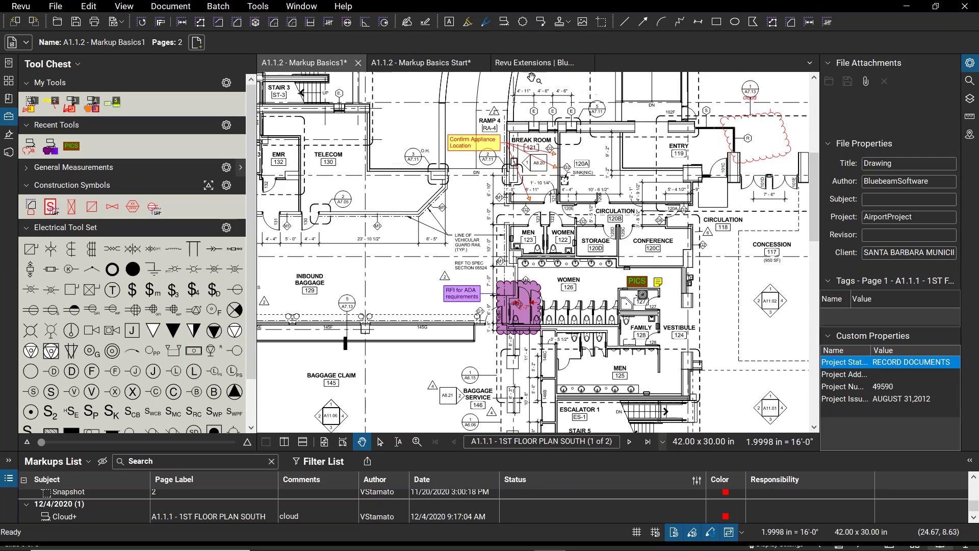
left_click(531, 62)
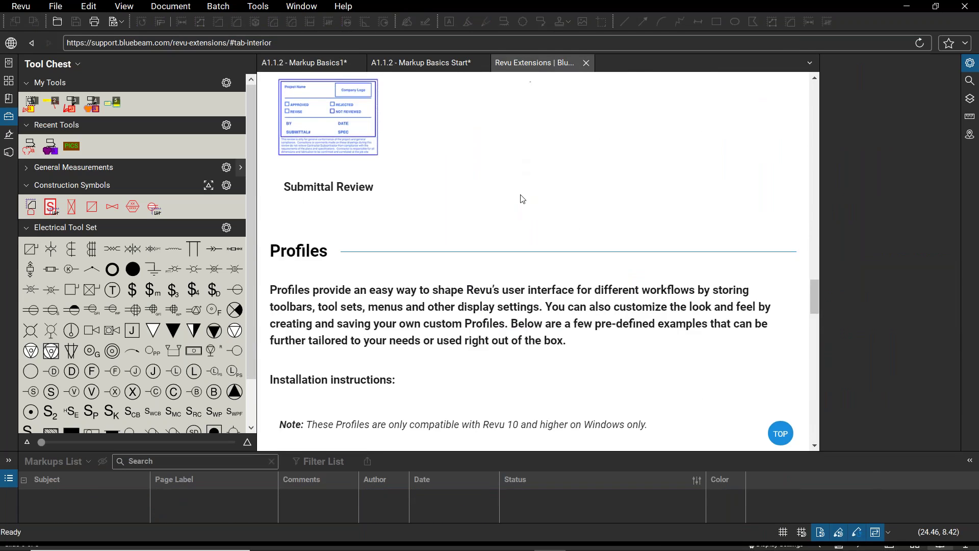
scroll(522, 199, "up", 20)
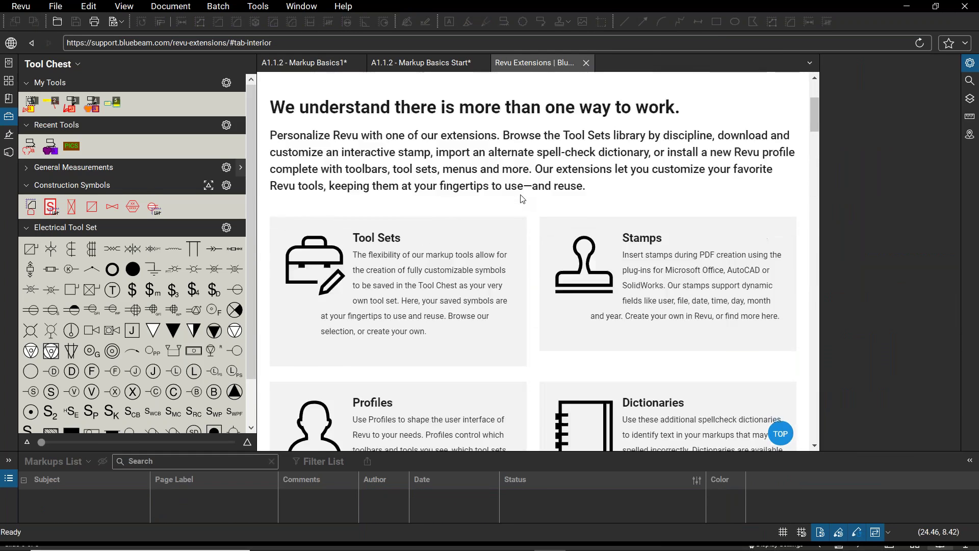
scroll(523, 199, "up", 3)
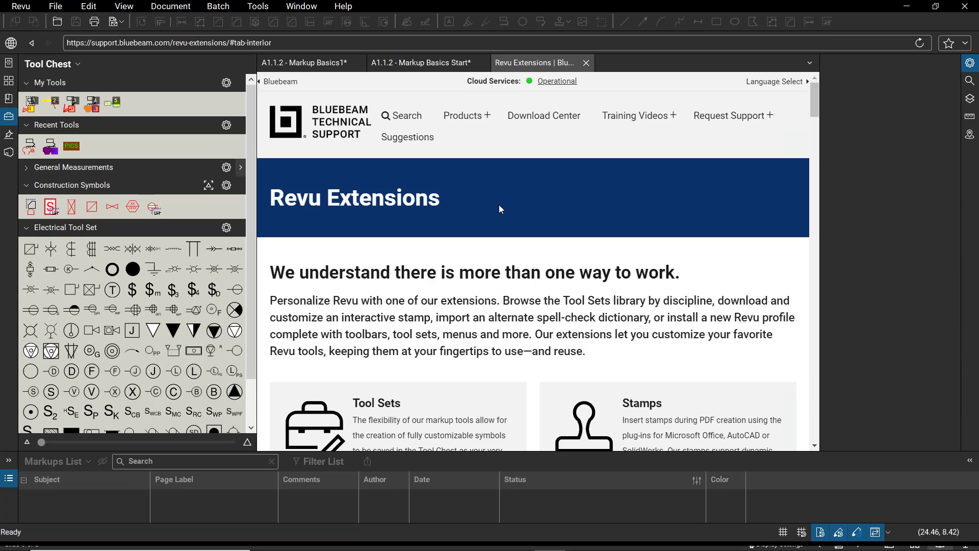
scroll(499, 204, "down", 3)
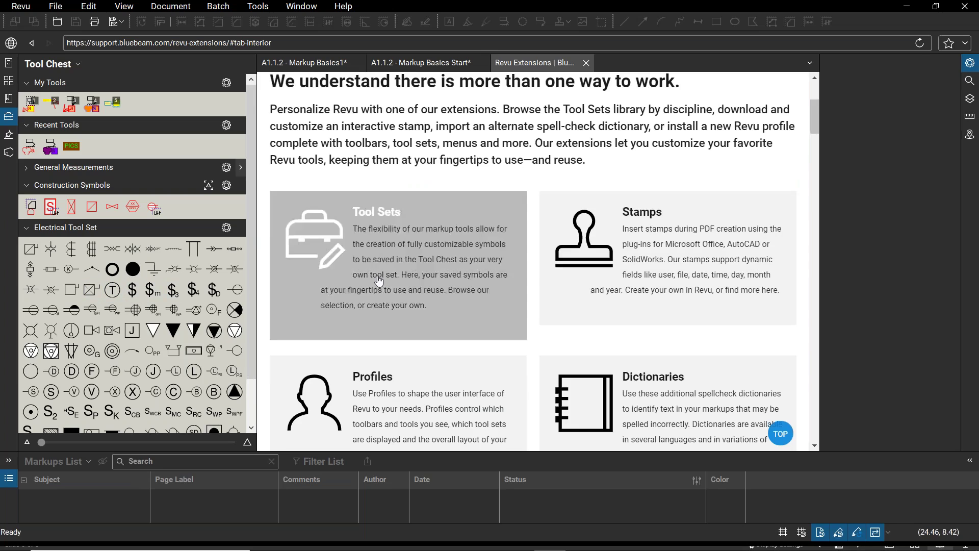
scroll(589, 254, "down", 2)
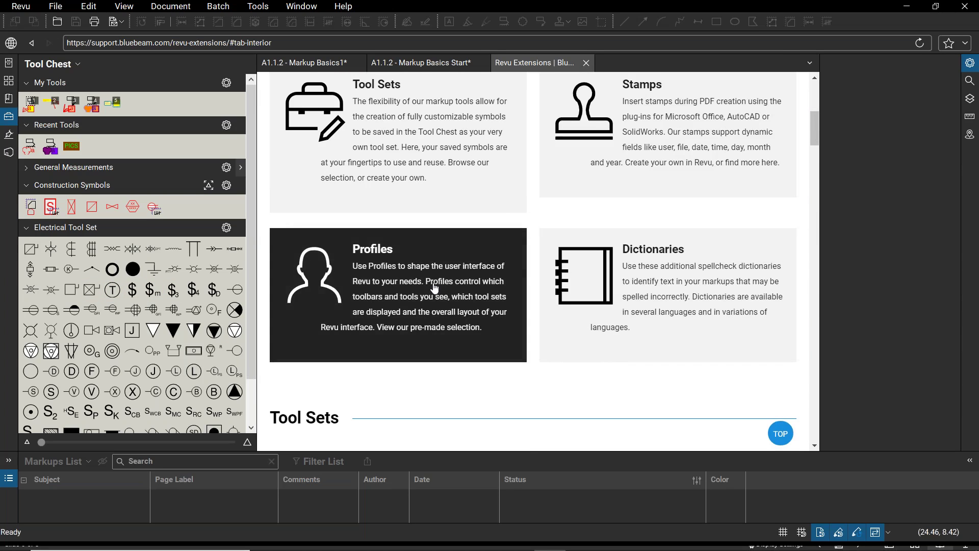
scroll(434, 288, "down", 10)
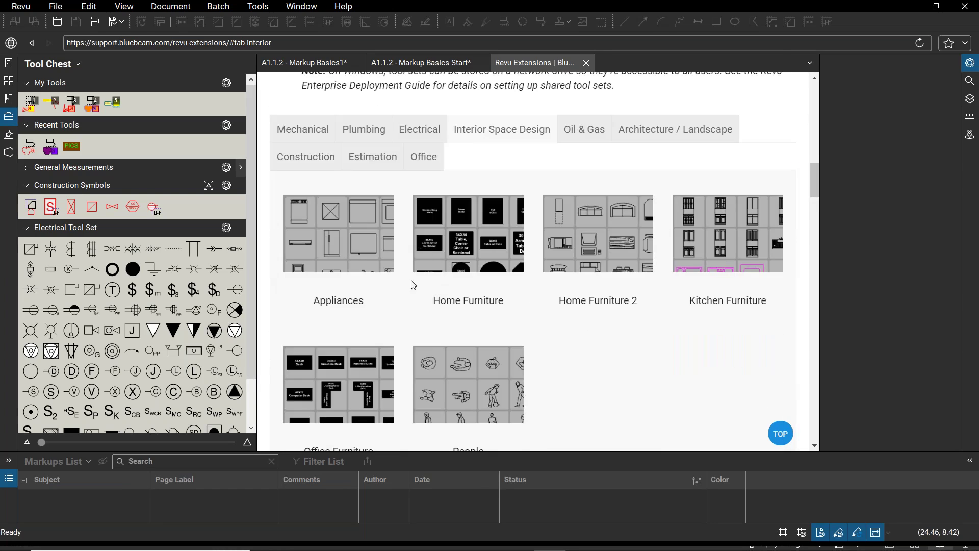
Step: Browse the downloadable Architecture / Landscape and Office tool sets on the Revu Extensions page
scroll(568, 230, "up", 1)
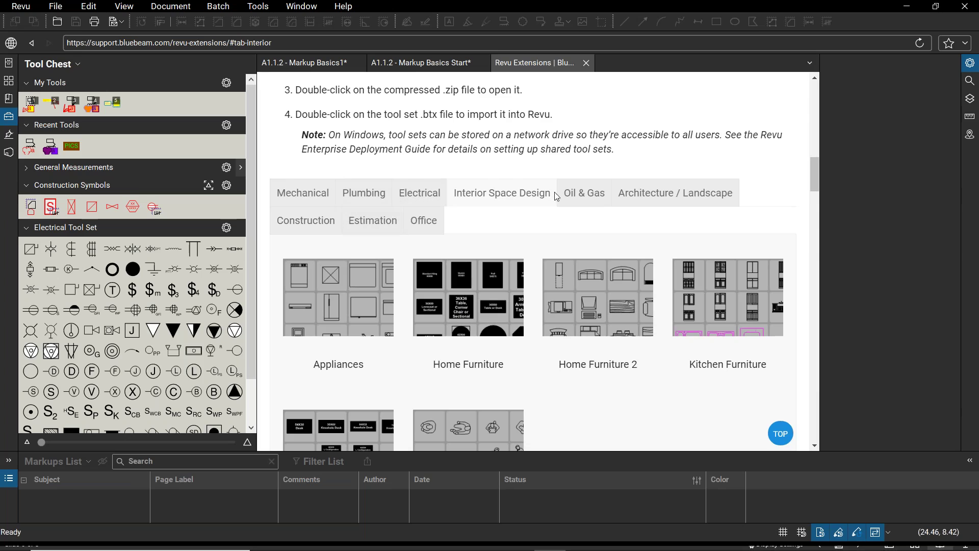
left_click(651, 197)
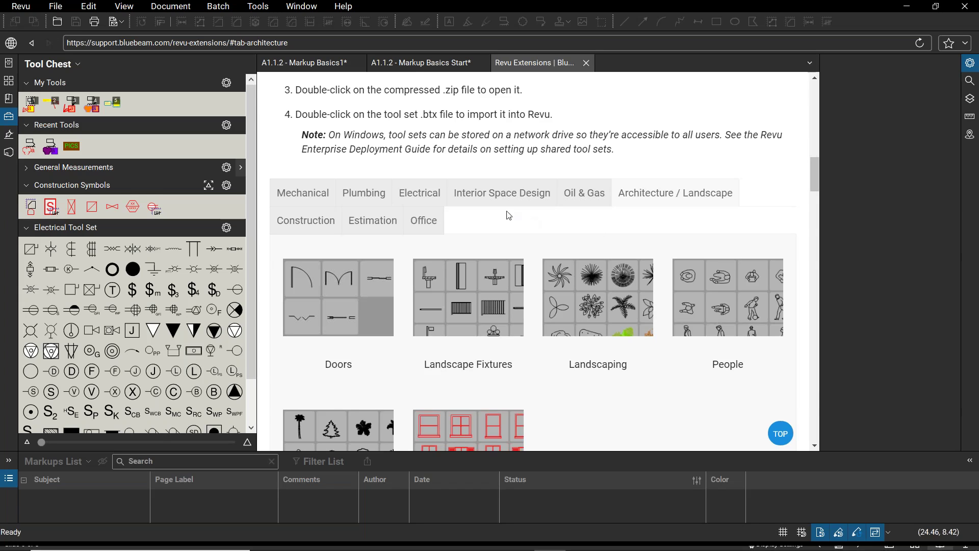
left_click(423, 225)
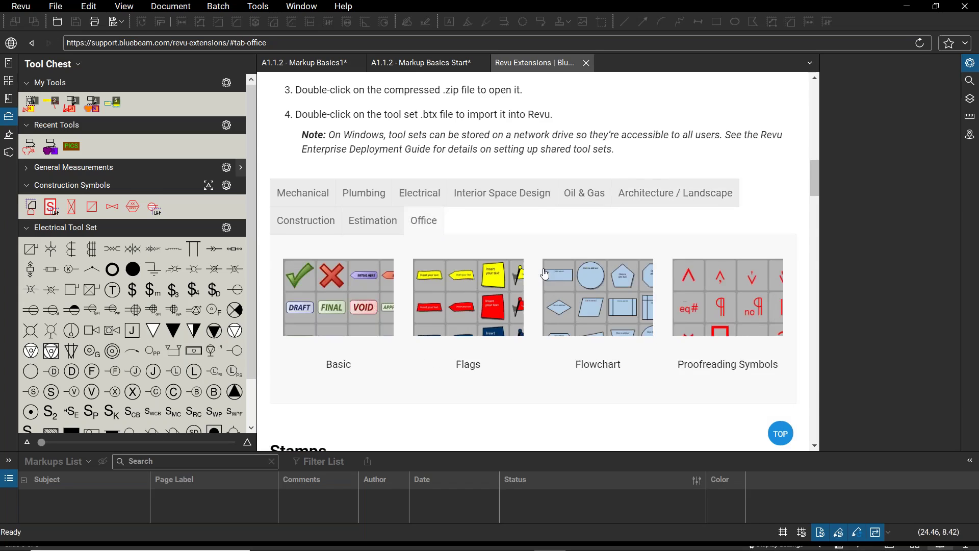
Step: Review the Stamps, Profiles and Dictionaries sections of the Revu Extensions page, and return to its category overview
scroll(387, 176, "down", 3)
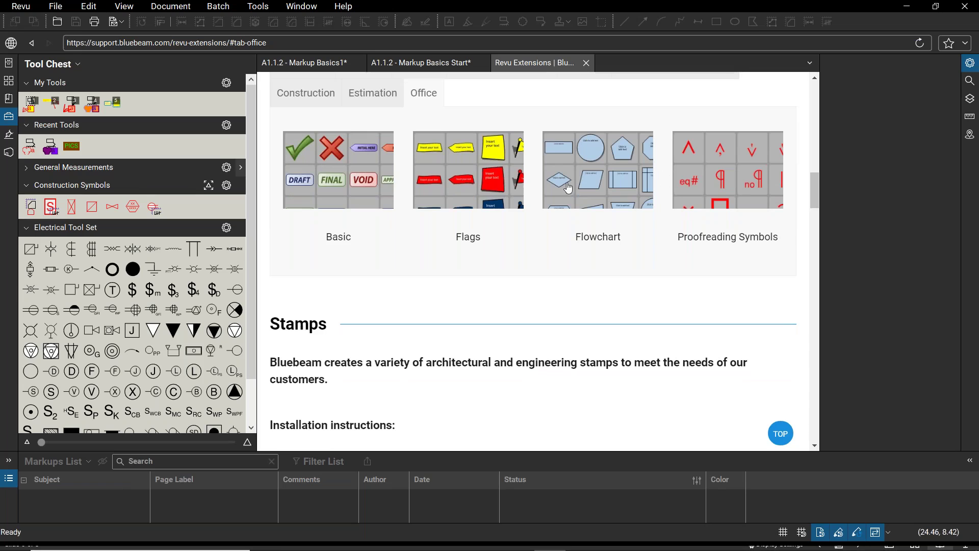
scroll(495, 192, "down", 4)
scroll(497, 191, "down", 6)
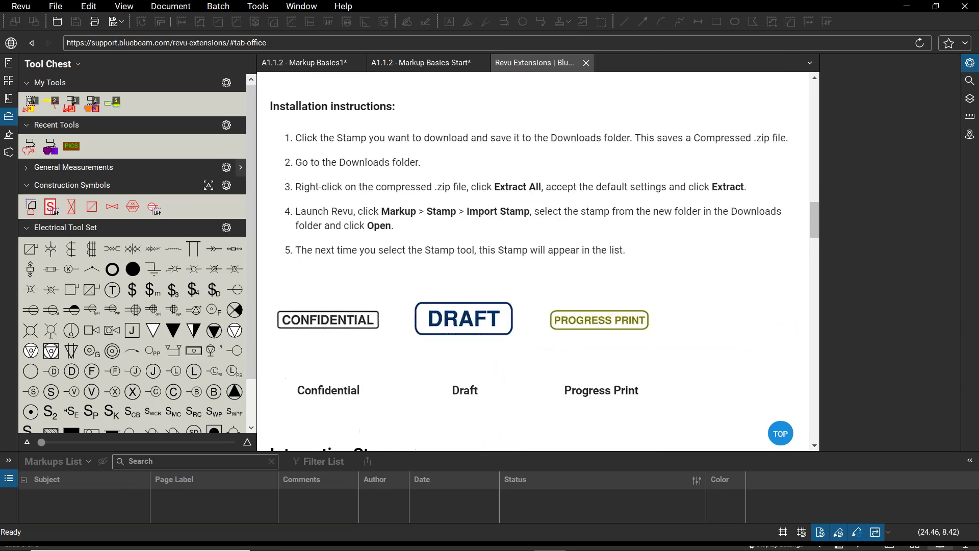
scroll(497, 175, "down", 6)
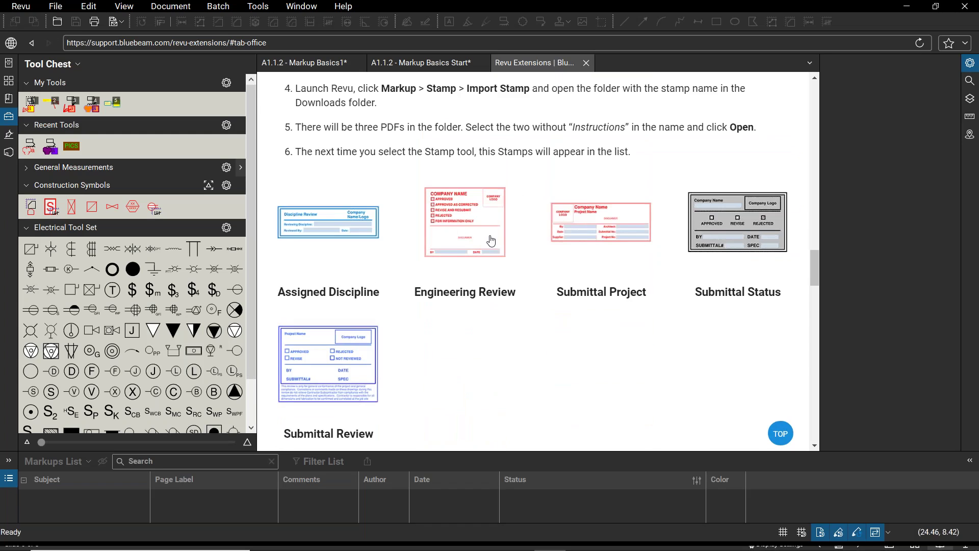
scroll(491, 241, "down", 14)
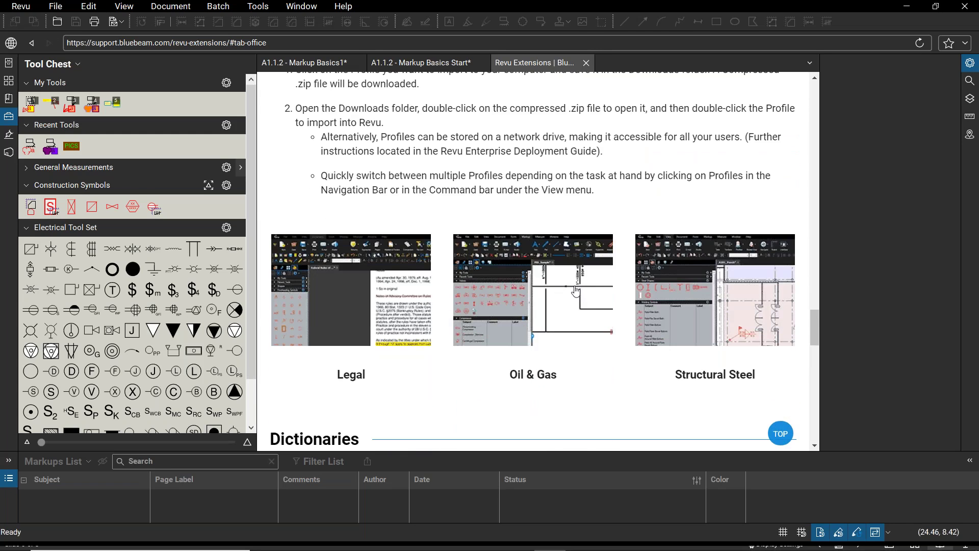
scroll(382, 292, "down", 4)
scroll(382, 292, "down", 3)
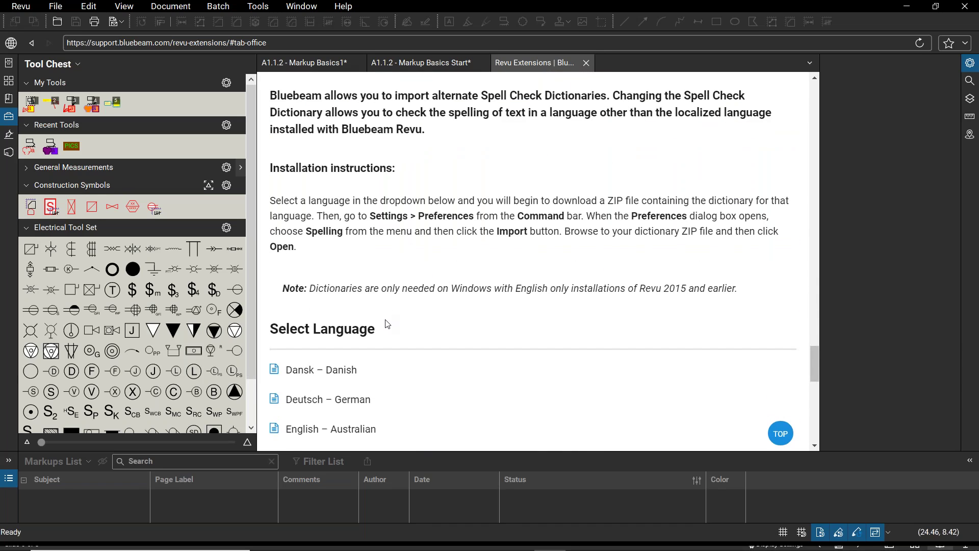
scroll(391, 311, "up", 10)
scroll(459, 170, "up", 8)
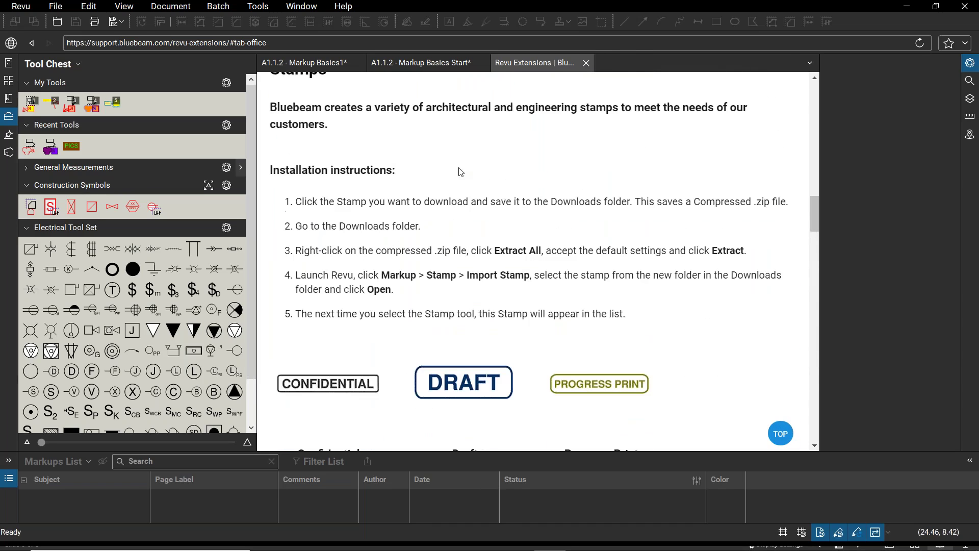
scroll(464, 265, "up", 15)
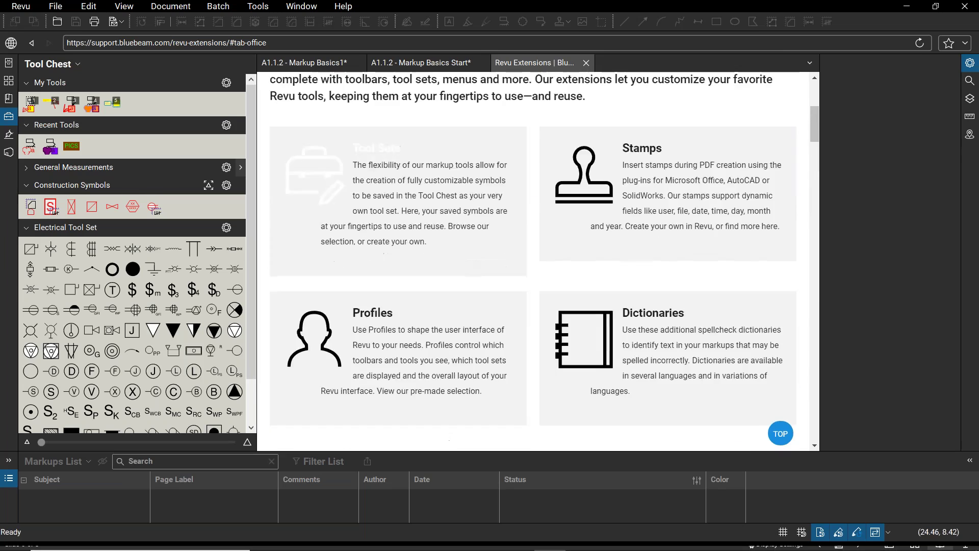
scroll(437, 291, "down", 3)
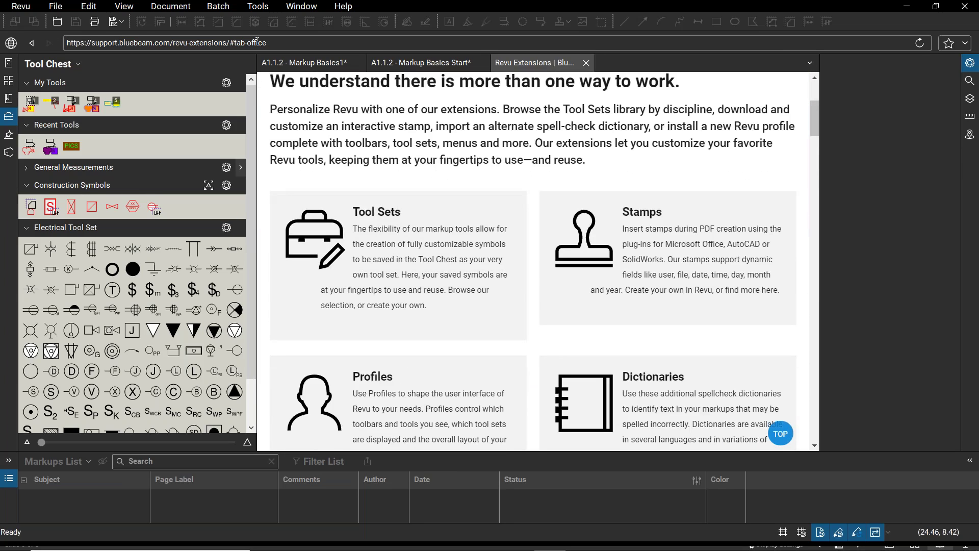
Step: Return to the A1.1.2 - Markup Basics1 drawing, and narrow the Tool Chest and Properties panels with the purple RFI cloud selected
left_click(299, 63)
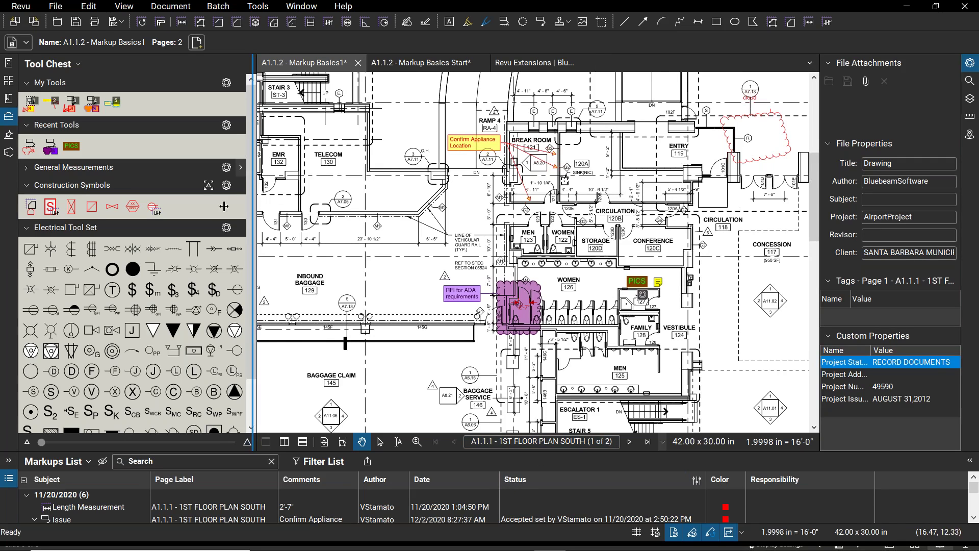
left_click_drag(256, 206, 161, 206)
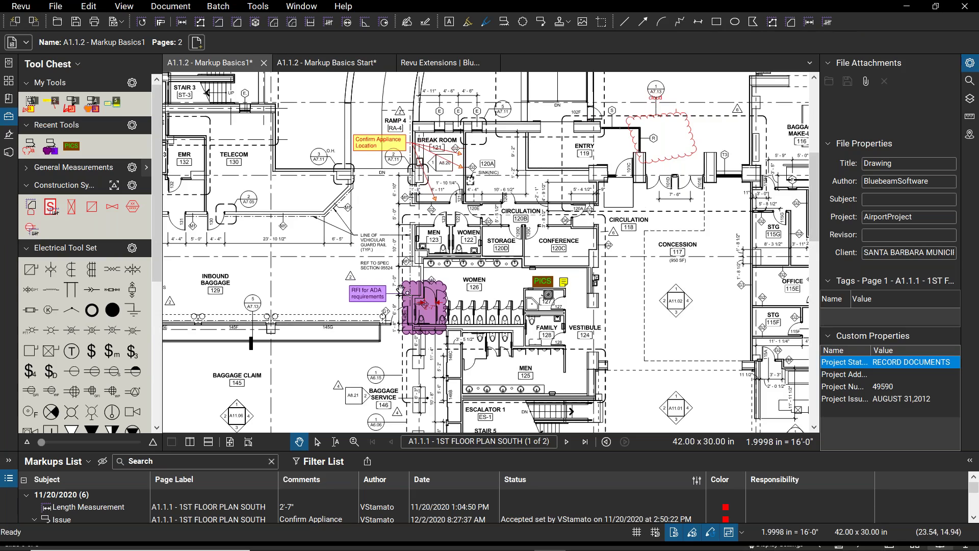
left_click(424, 309)
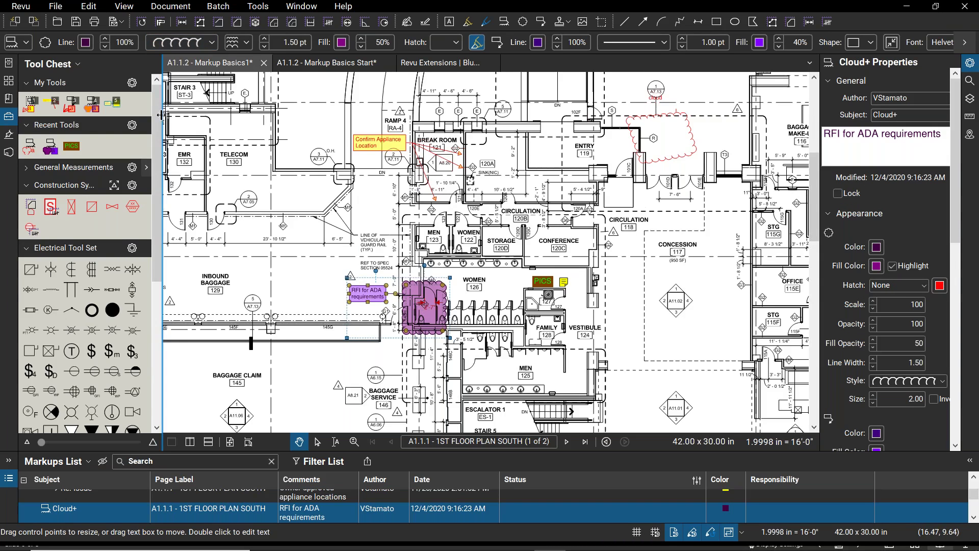
left_click_drag(161, 115, 49, 121)
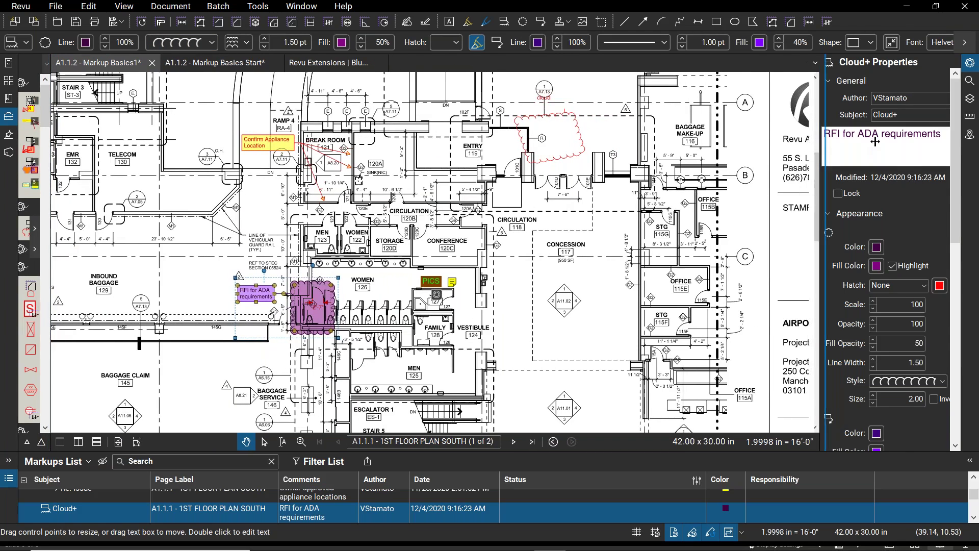
left_click_drag(818, 145, 916, 145)
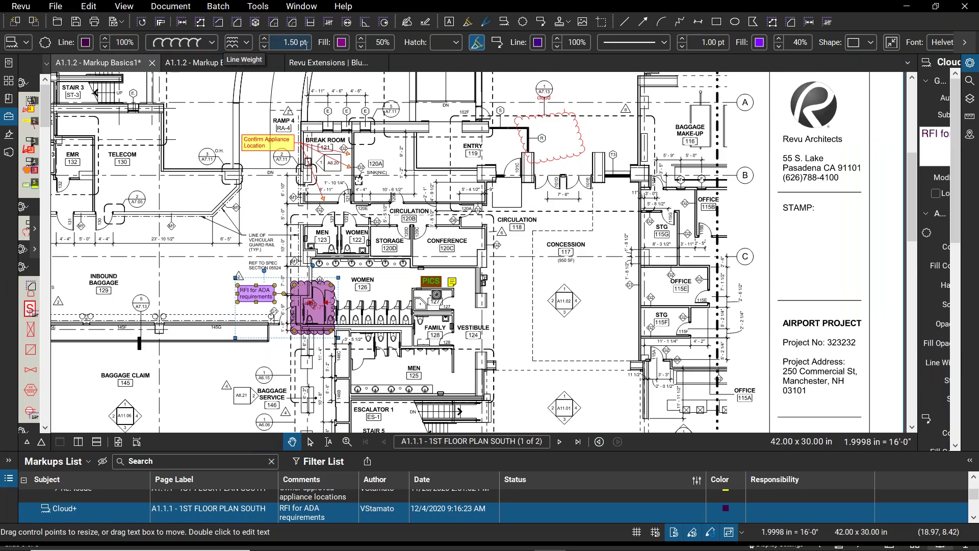
Step: Check the line colour choices for the purple RFI cloud beside Women 126, and set its arc size to 4.00
scroll(314, 248, "up", 5)
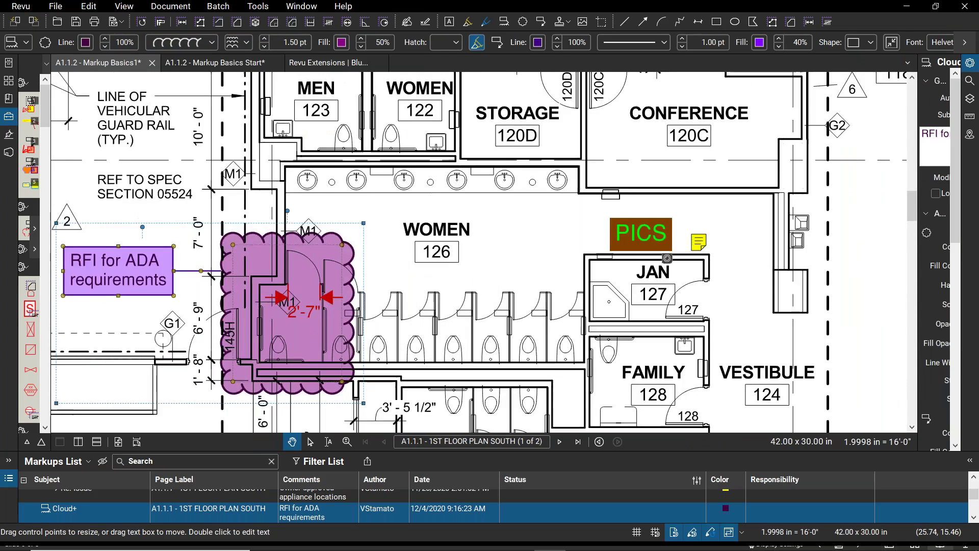
scroll(563, 306, "down", 1)
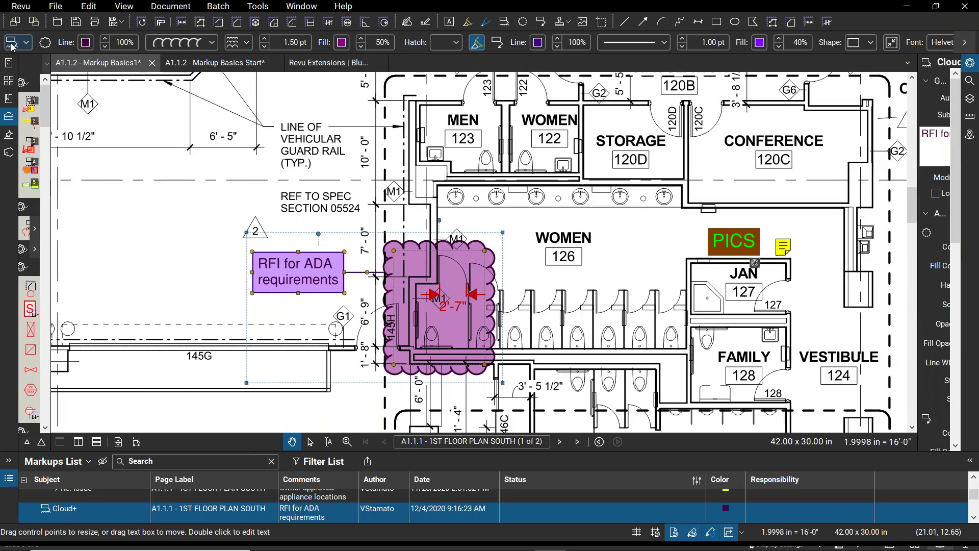
left_click(86, 43)
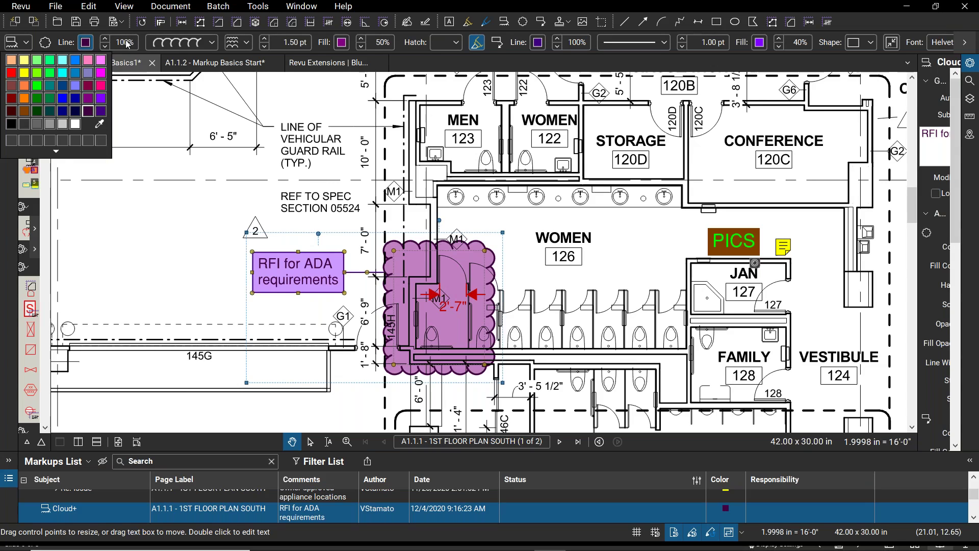
left_click(245, 44)
left_click(246, 43)
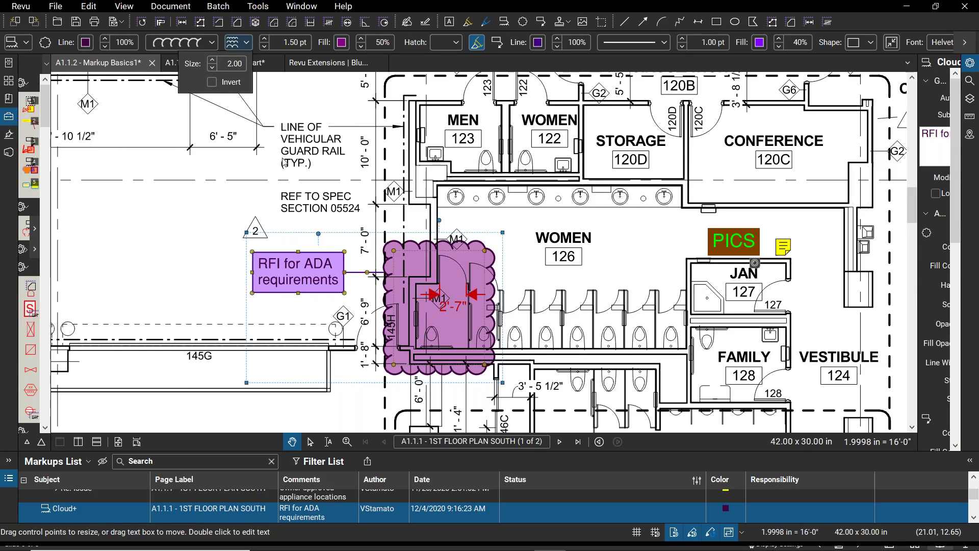
left_click(212, 61)
left_click(212, 61)
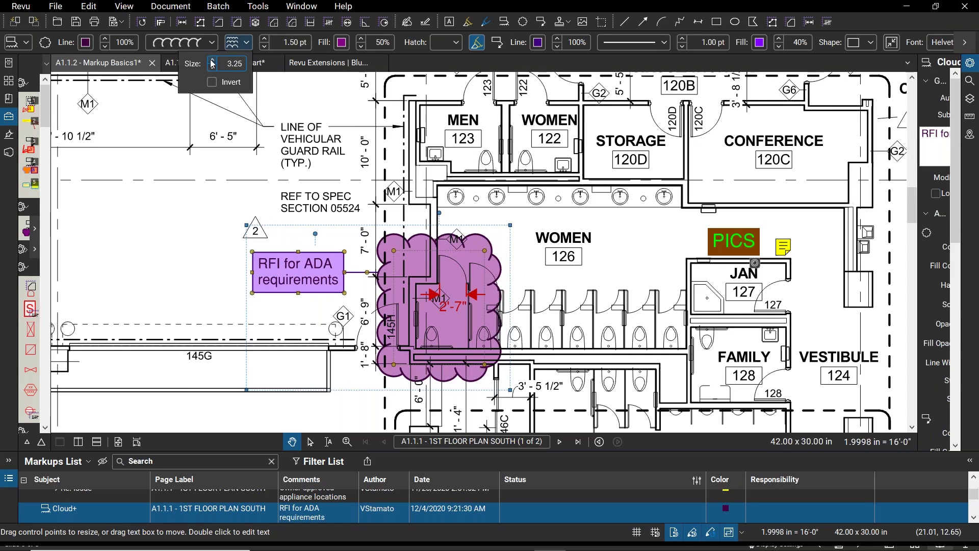
left_click(212, 61)
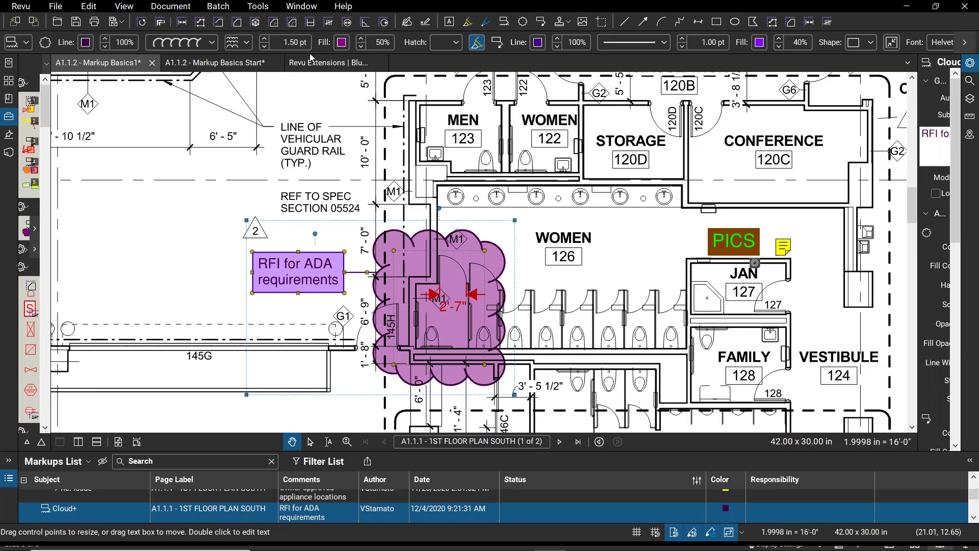
Step: Keep the RFI cloud's fill colour, set its fill opacity to 20%, and turn off its Highlight option
left_click(342, 43)
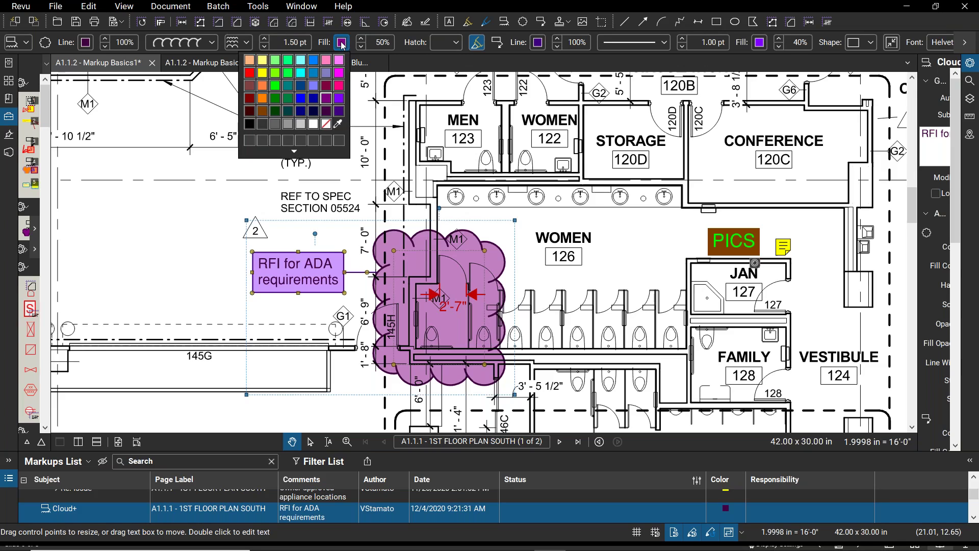
left_click(437, 318)
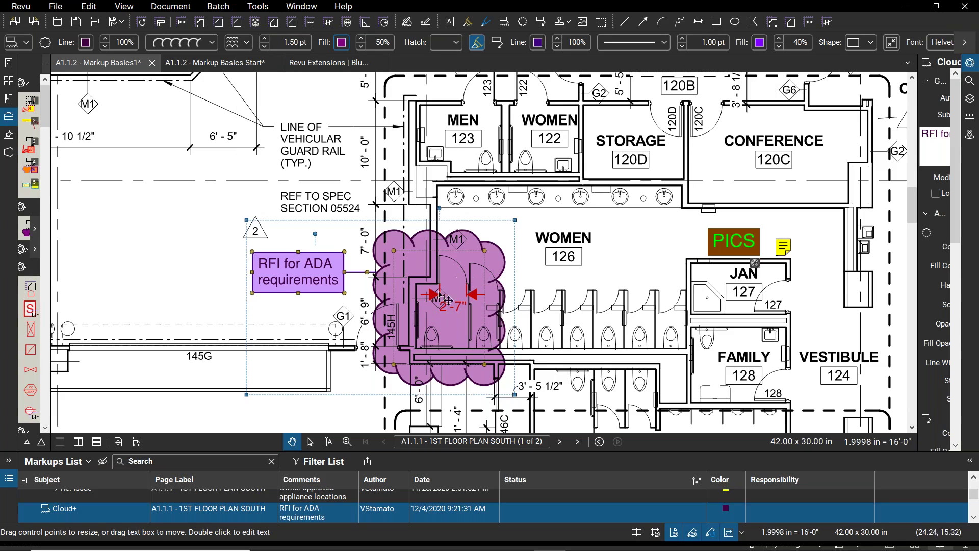
left_click(361, 47)
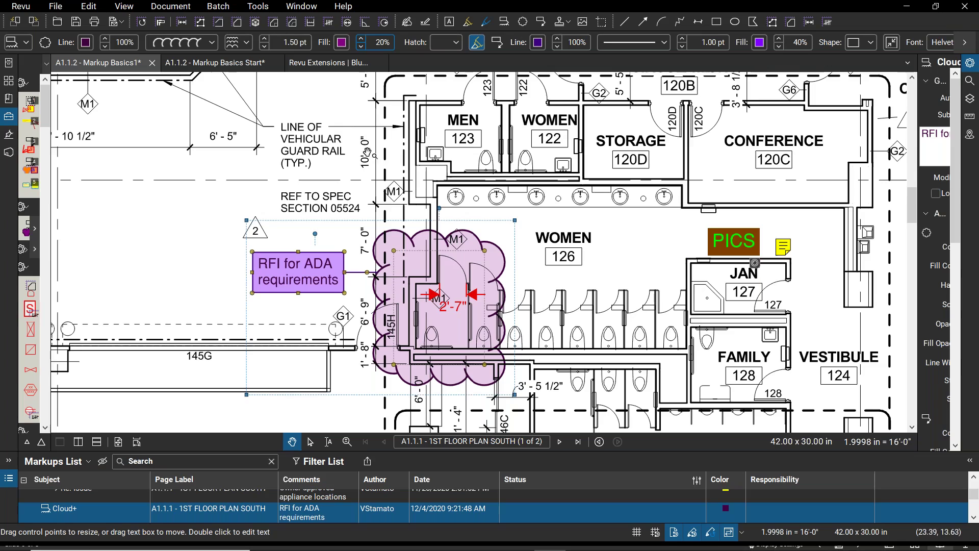
left_click(477, 43)
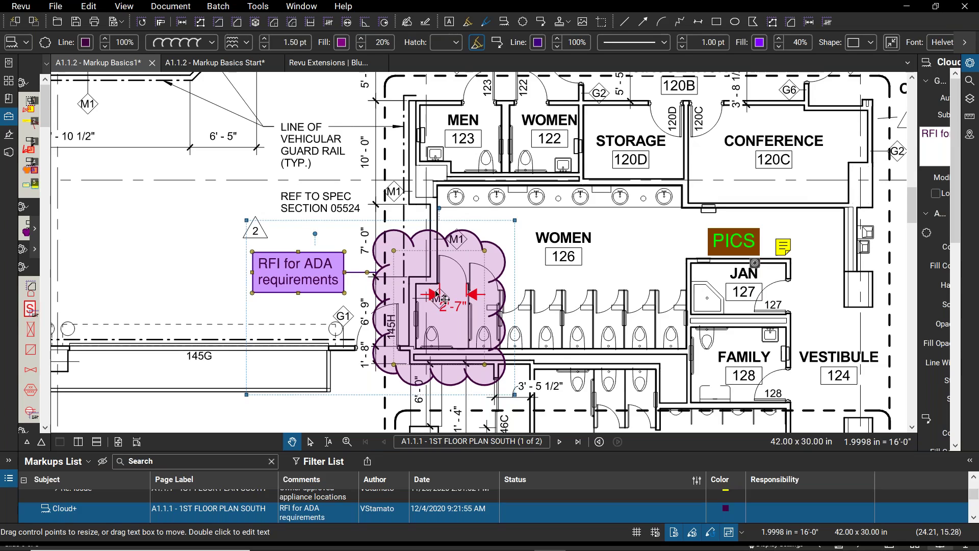
Step: View the line colour choices for the RFI callout without changing them, and deselect the markup
left_click(538, 42)
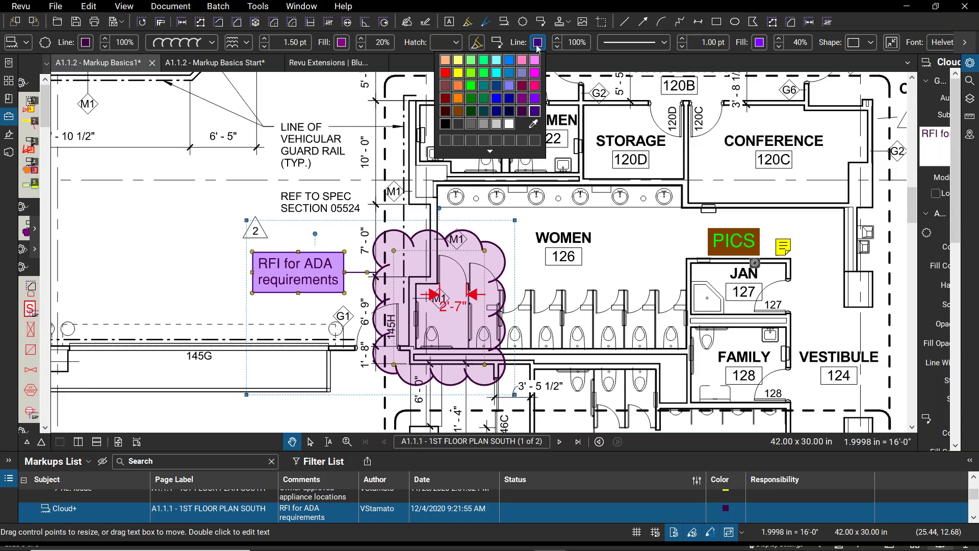
left_click(575, 91)
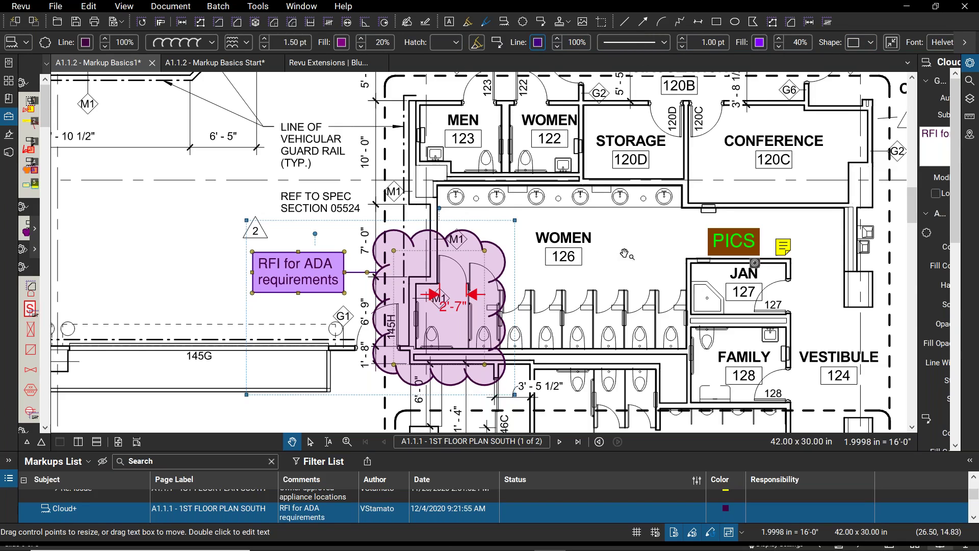
left_click(516, 258)
left_click(517, 242)
left_click(602, 193)
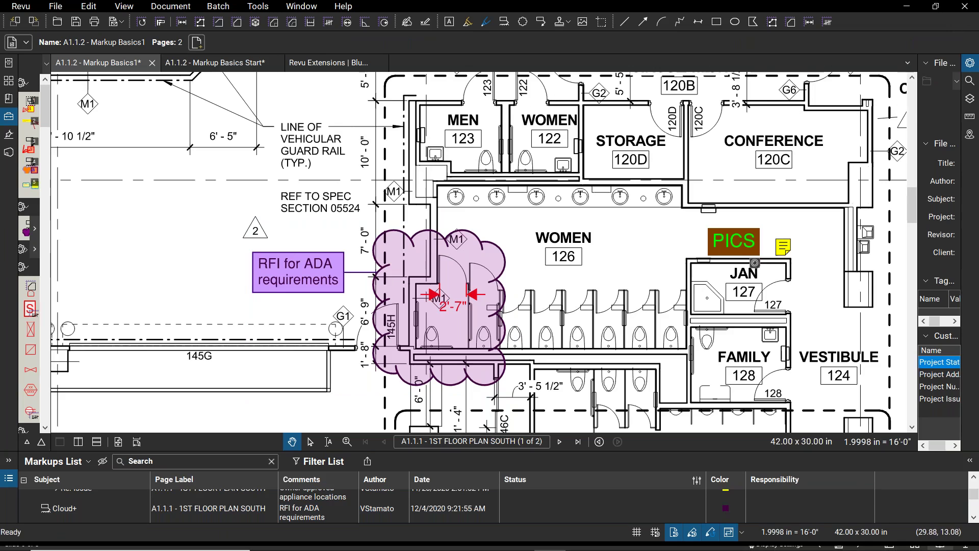
Step: Reselect the RFI cloud, and enlarge both the Properties panel and the Markups List
left_click_drag(918, 108, 807, 112)
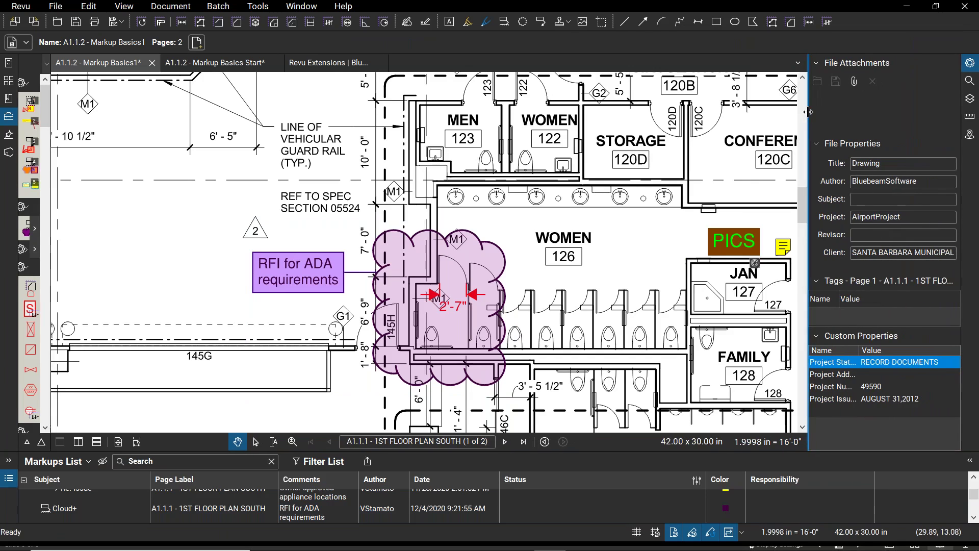
left_click(449, 289)
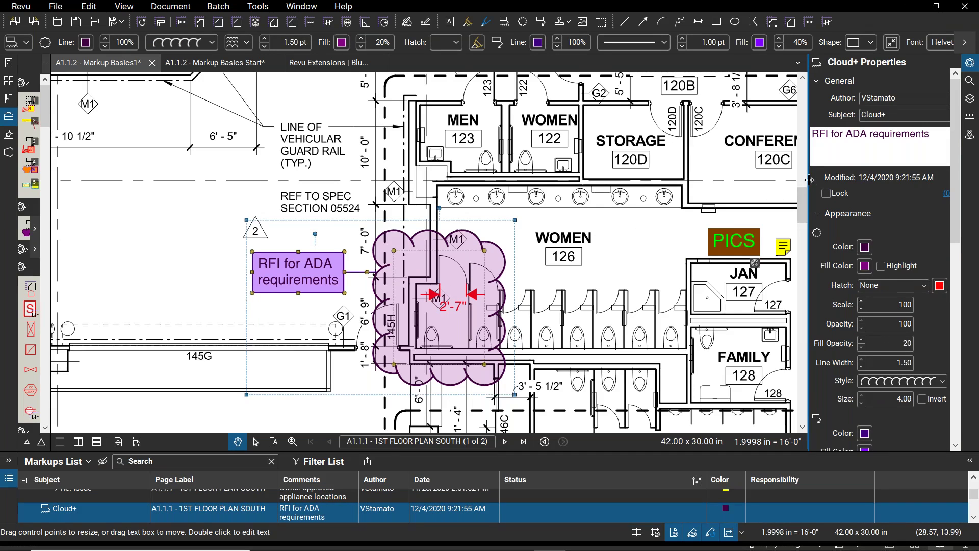
left_click_drag(793, 181, 725, 192)
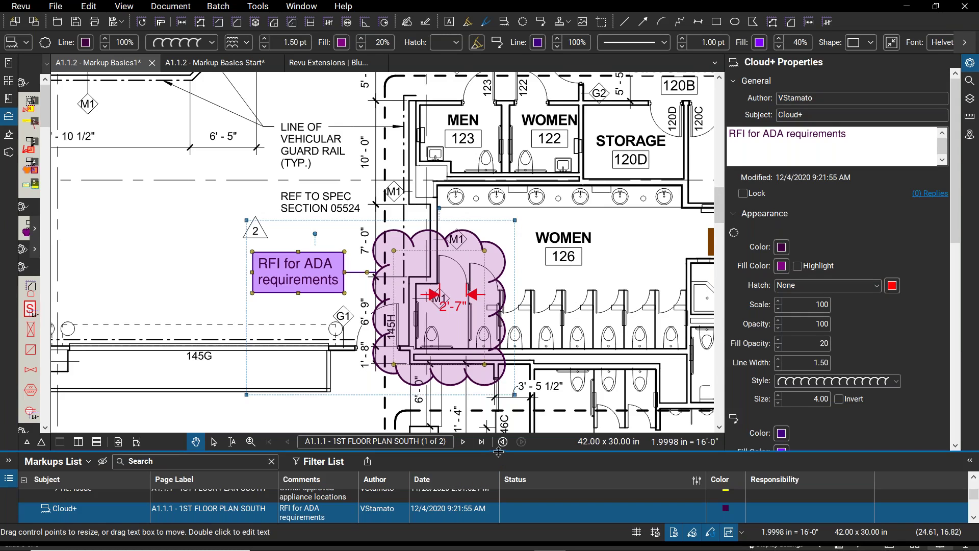
left_click_drag(498, 453, 500, 409)
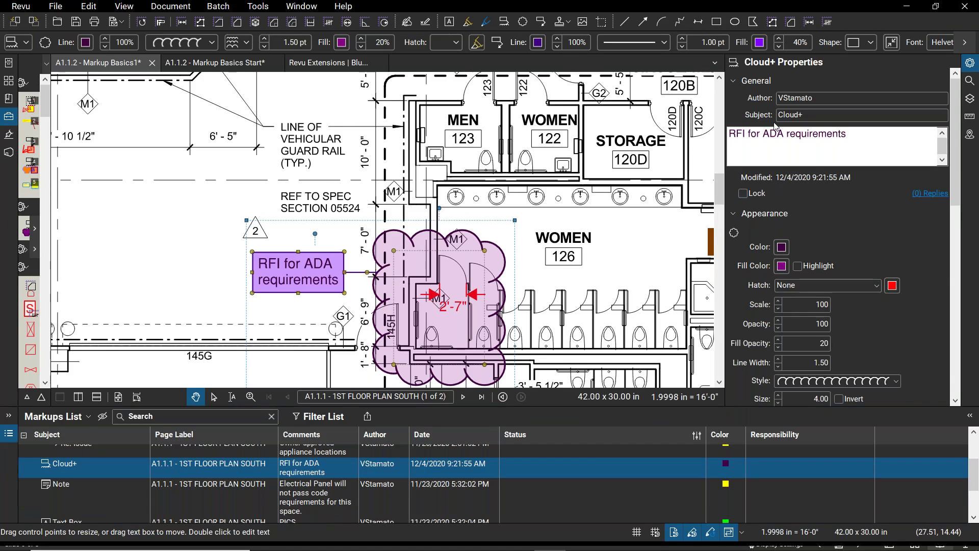
Step: Change the RFI markup's comment to "RFI for ADA Requirements", and widen its text box to fit the wording on two lines
left_click(797, 114)
key("BackSpace")
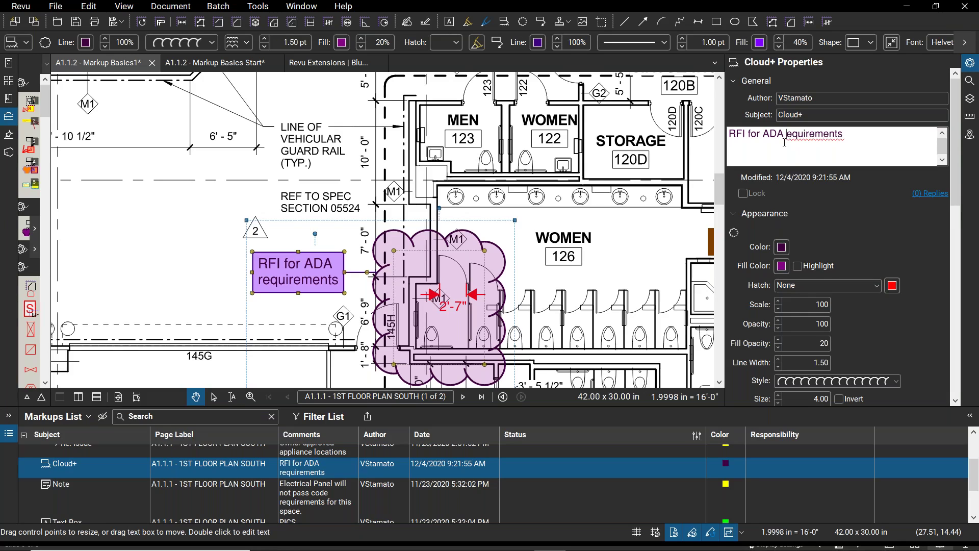
type("R")
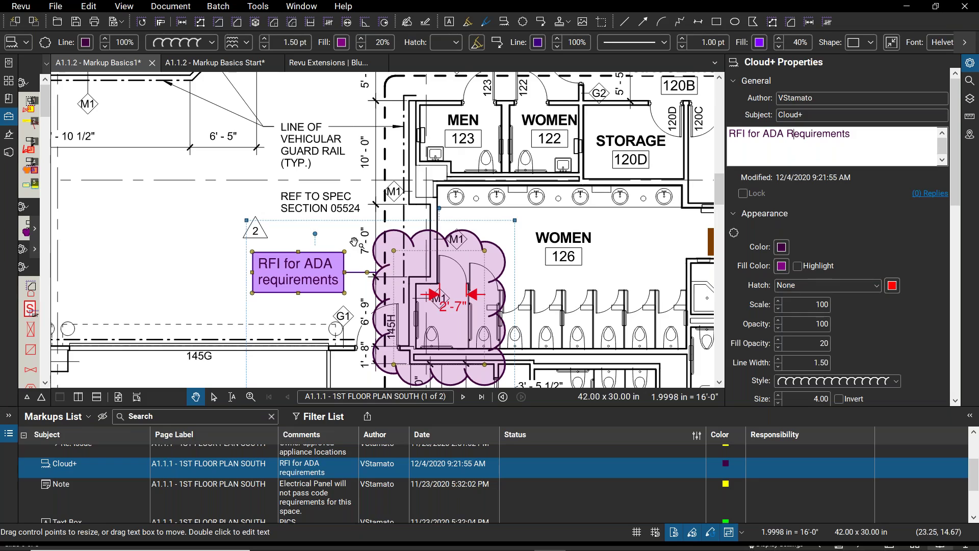
left_click(634, 261)
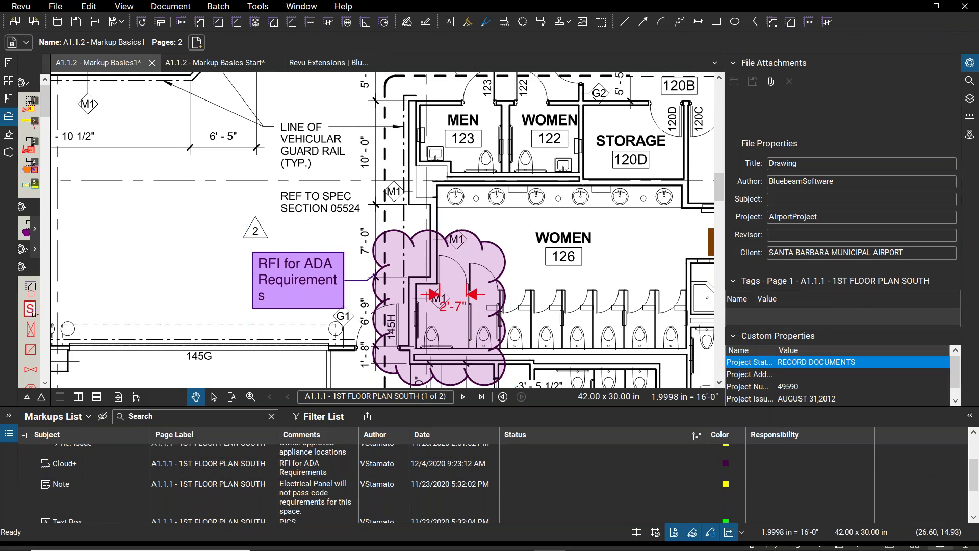
left_click(272, 286)
left_click_drag(252, 280, 242, 280)
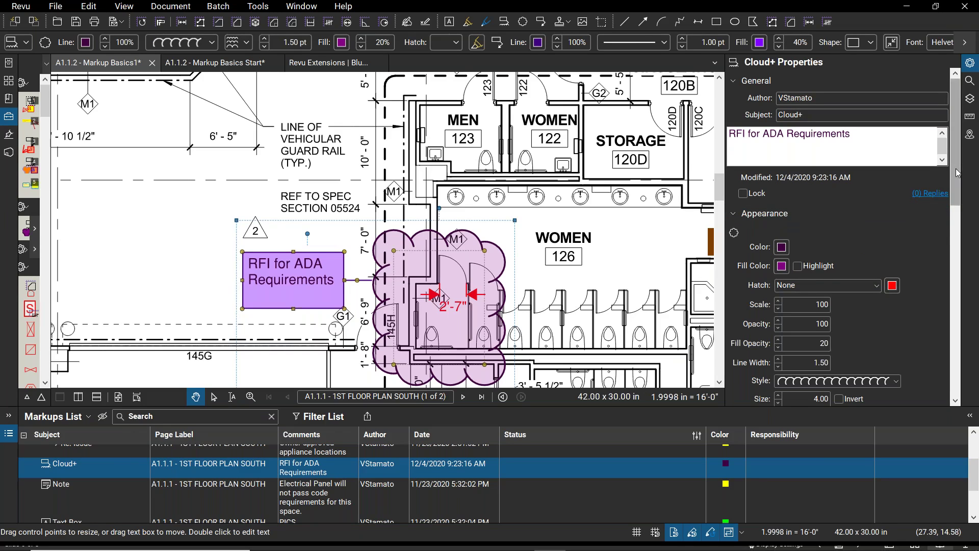
Step: Try the Circle, Triangle and Hexagon shapes on the RFI callout's text box, and return it to Rectangle
scroll(955, 199, "down", 3)
scroll(955, 200, "down", 2)
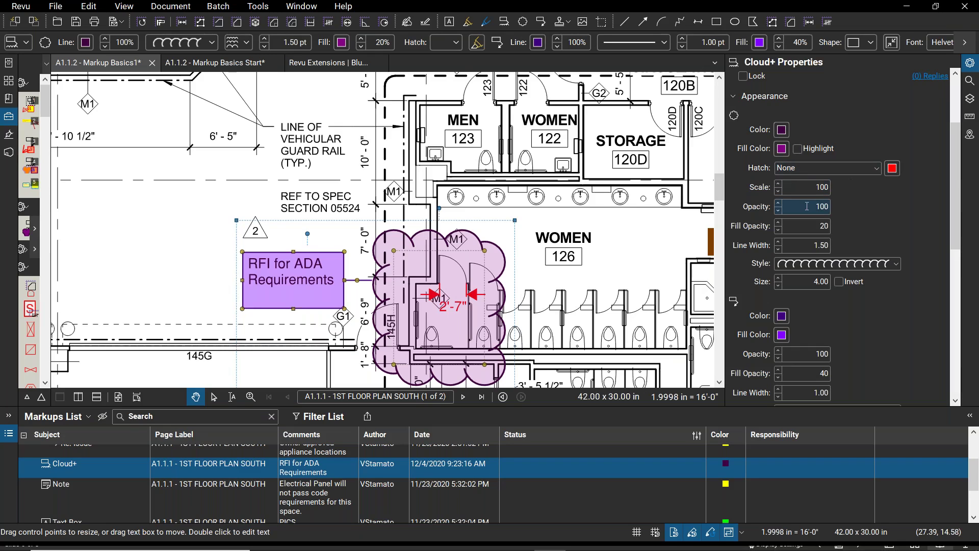
scroll(956, 220, "down", 4)
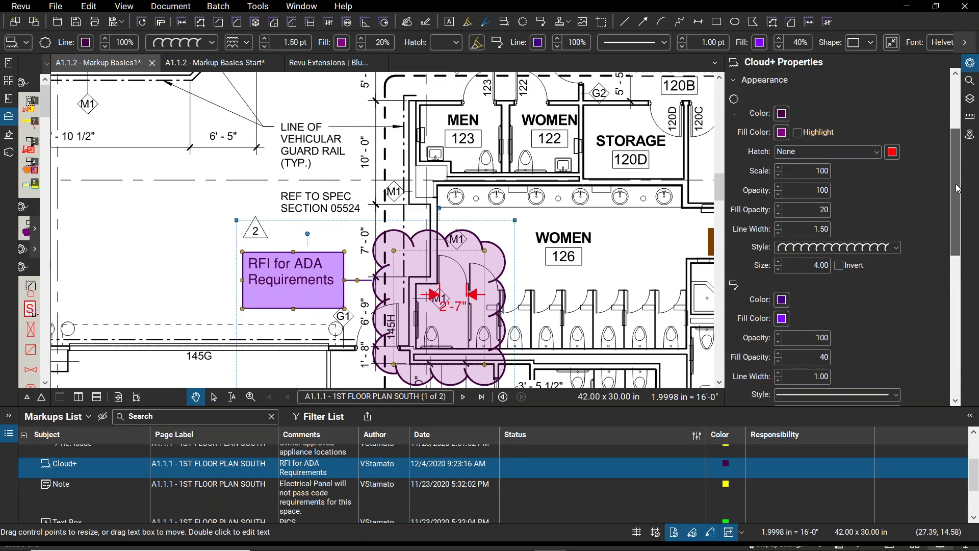
scroll(956, 220, "down", 1)
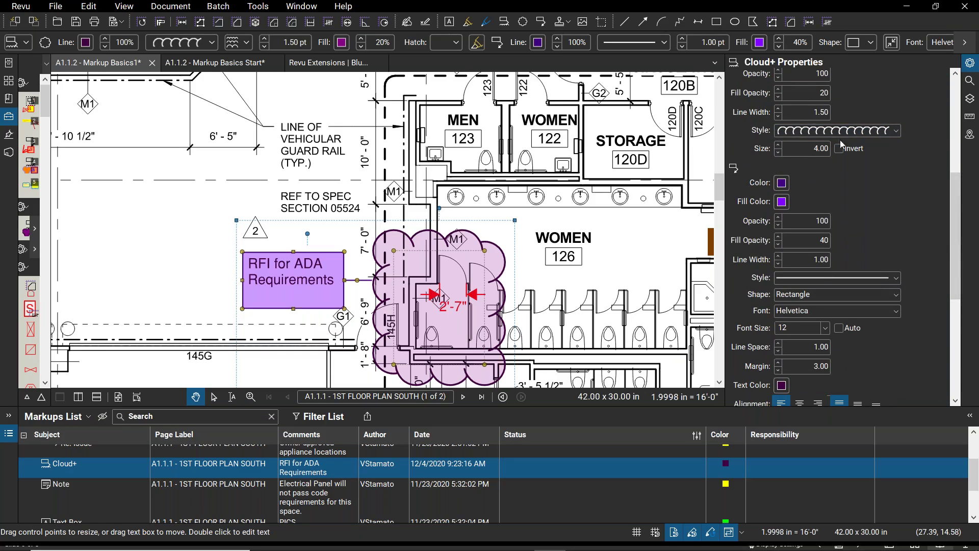
scroll(820, 98, "down", 3)
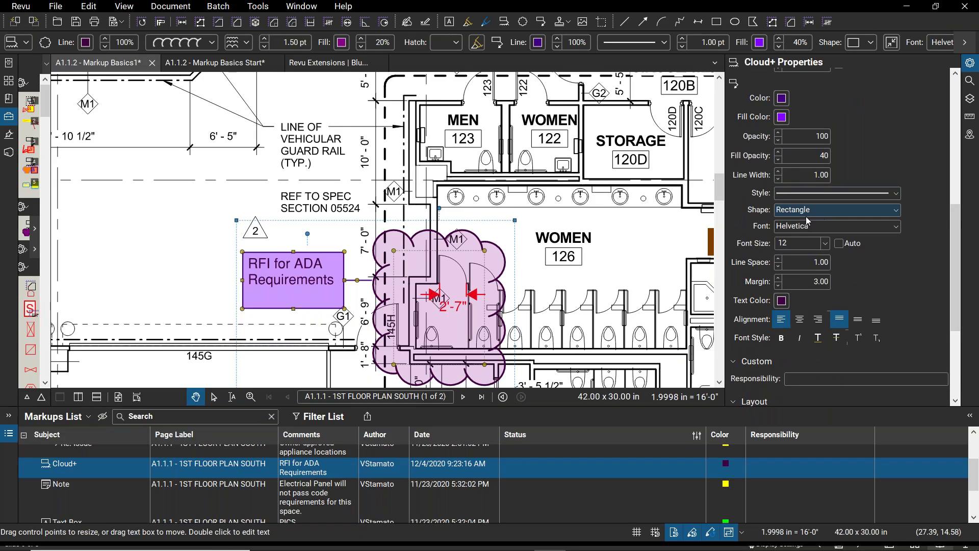
left_click(895, 213)
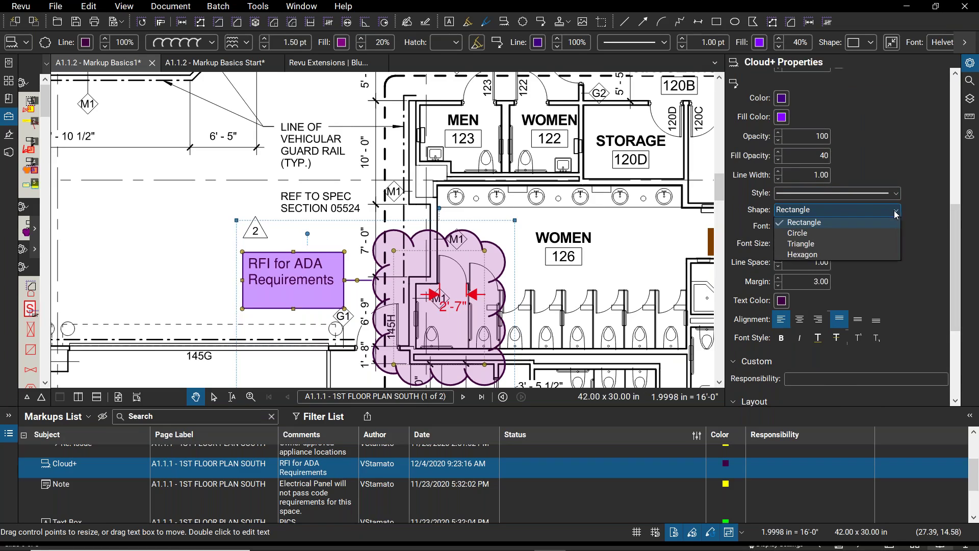
left_click(827, 234)
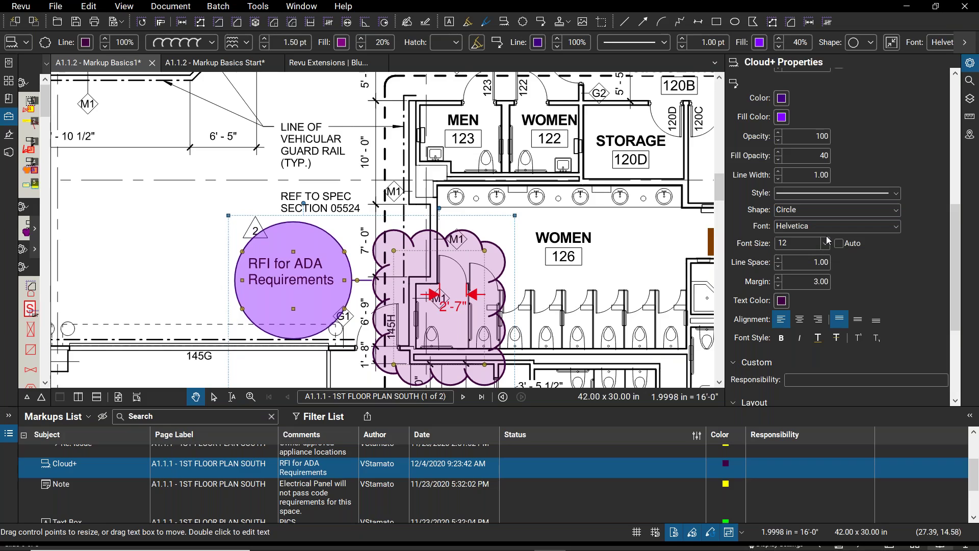
left_click(898, 210)
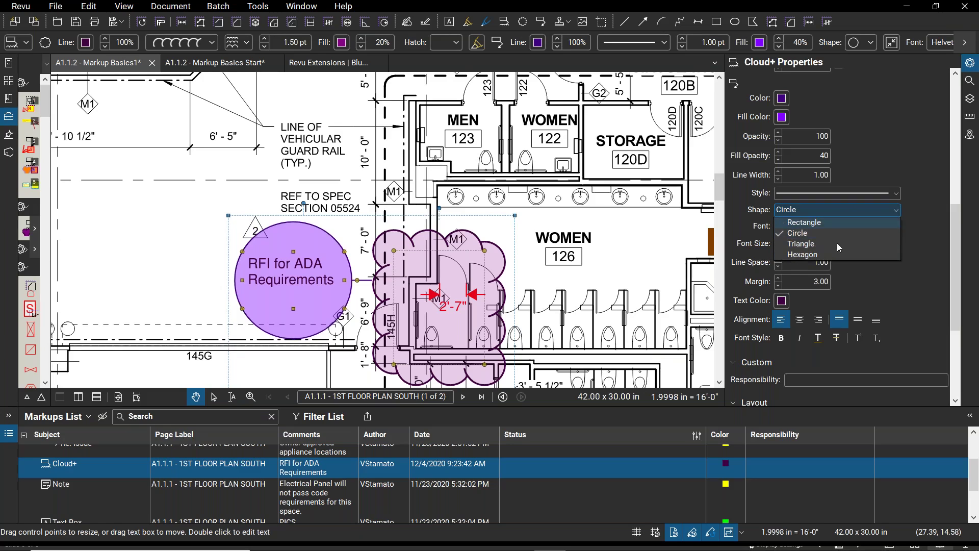
left_click(807, 243)
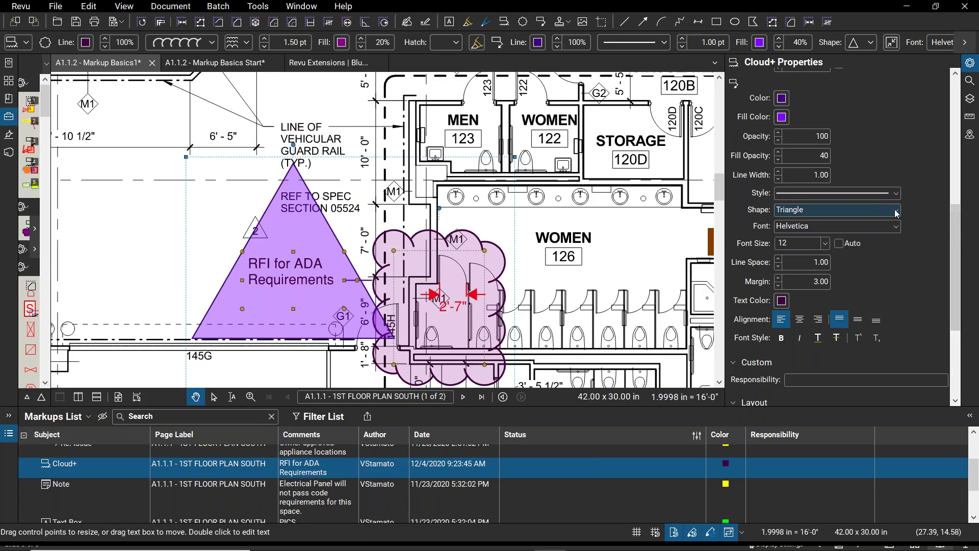
left_click(896, 209)
left_click(827, 255)
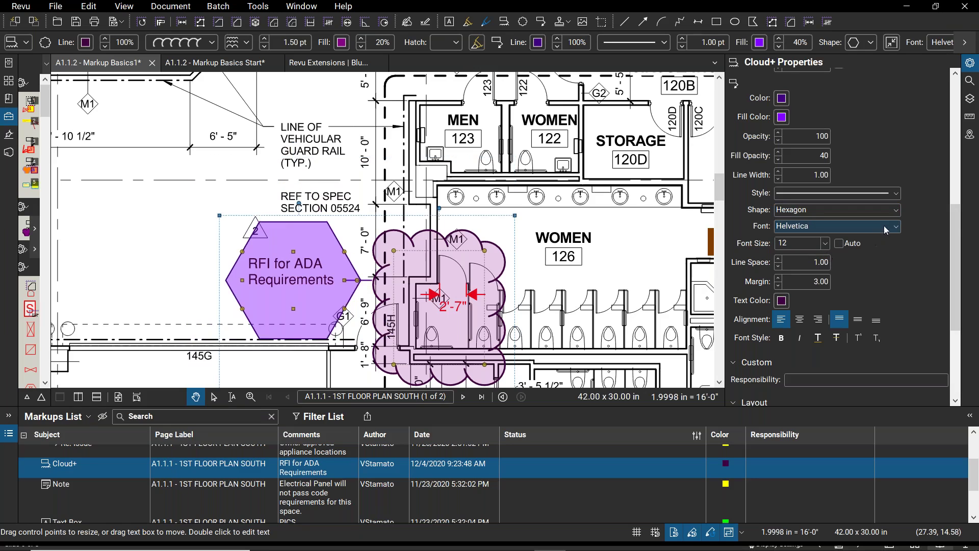
left_click(897, 211)
left_click(848, 220)
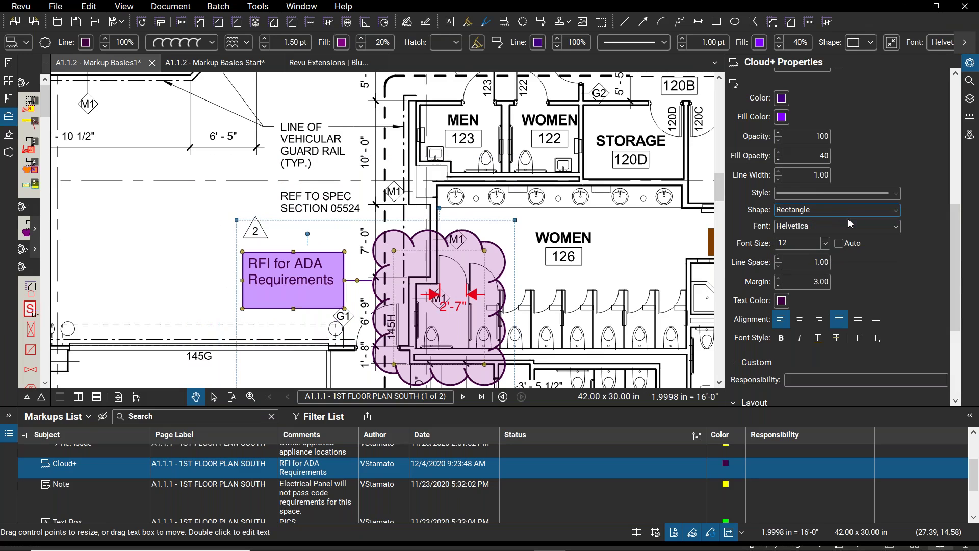
Step: Review the fonts available for the RFI callout, and examine its Custom Responsibility field and Layout properties
left_click(824, 225)
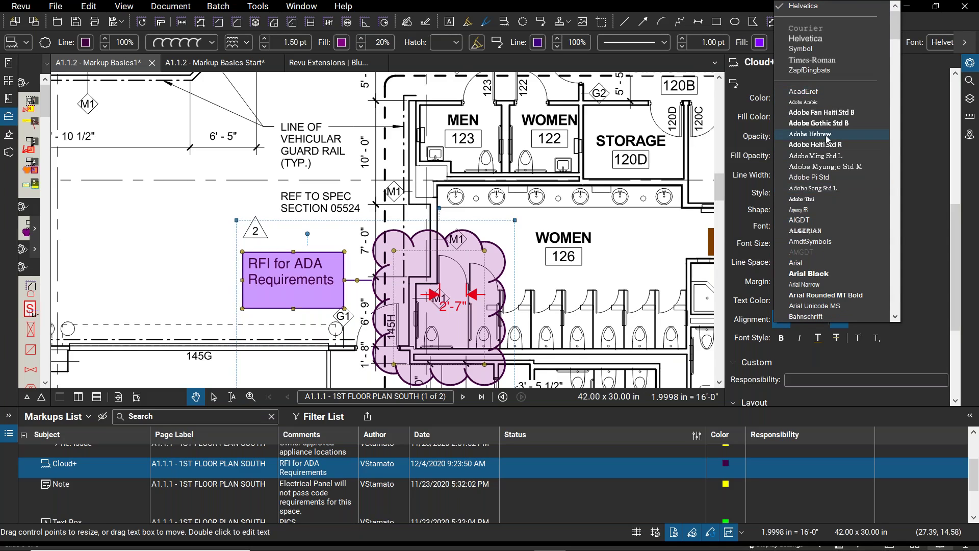
left_click(927, 114)
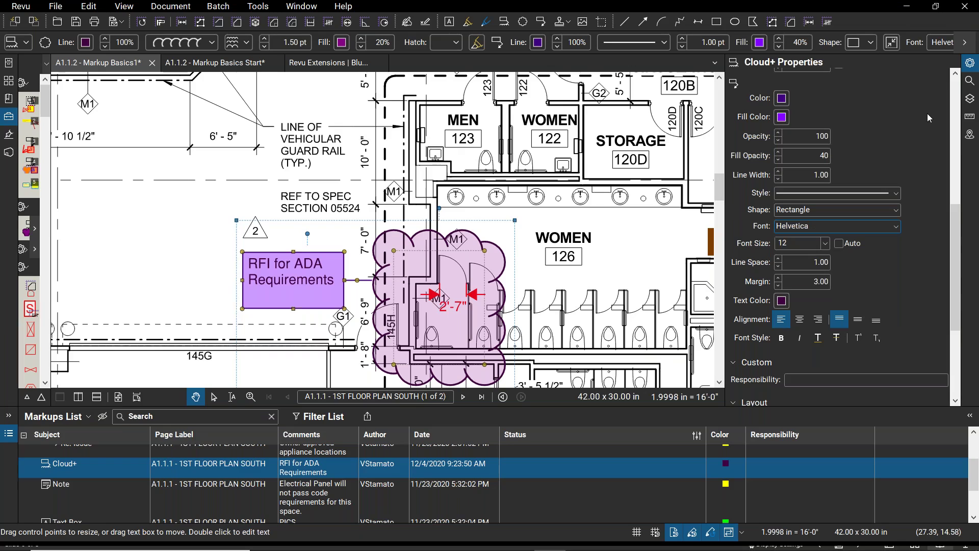
scroll(952, 219, "down", 5)
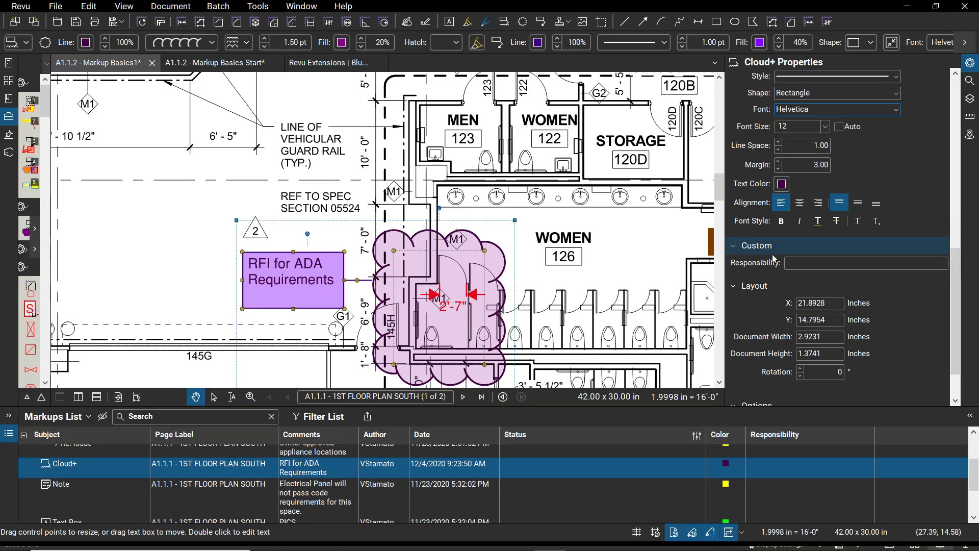
left_click(791, 262)
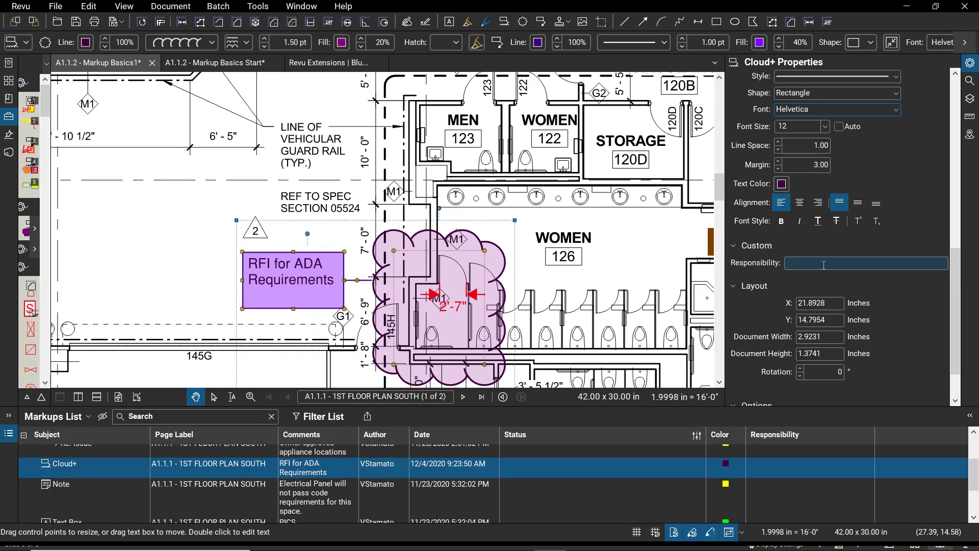
Step: Review the RFI Cloud+'s Responsibility and Layout properties, and add the markup to the My Tools set in the Tool Chest
left_click(804, 265)
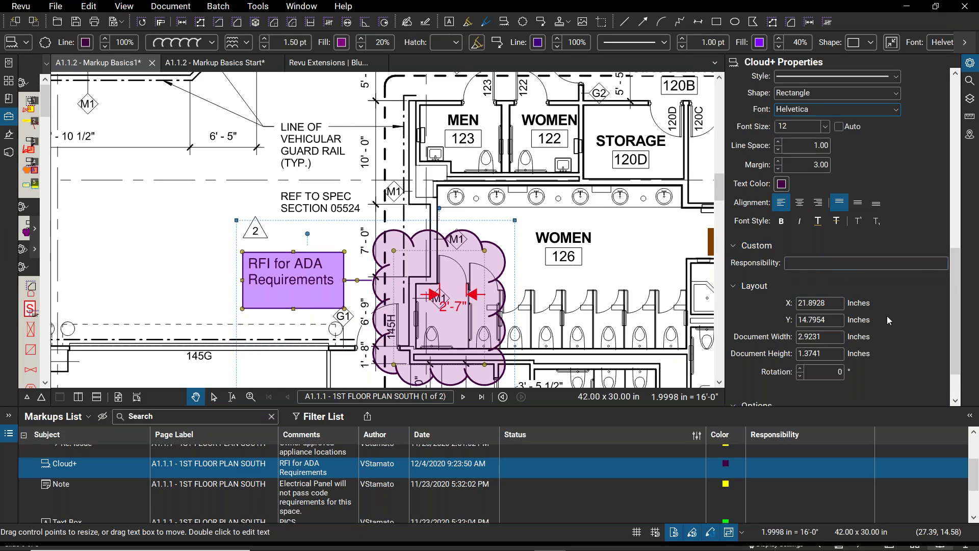
left_click_drag(959, 271, 958, 336)
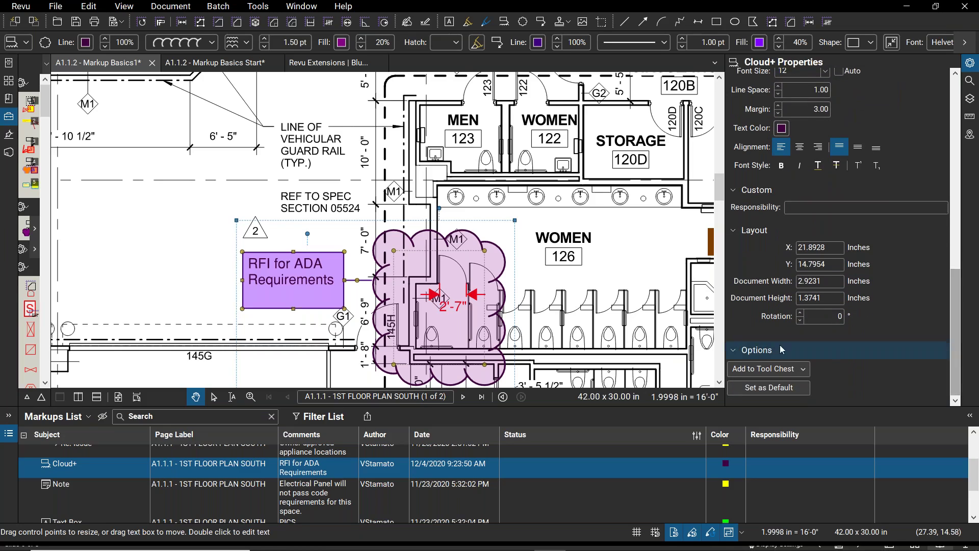
left_click(803, 372)
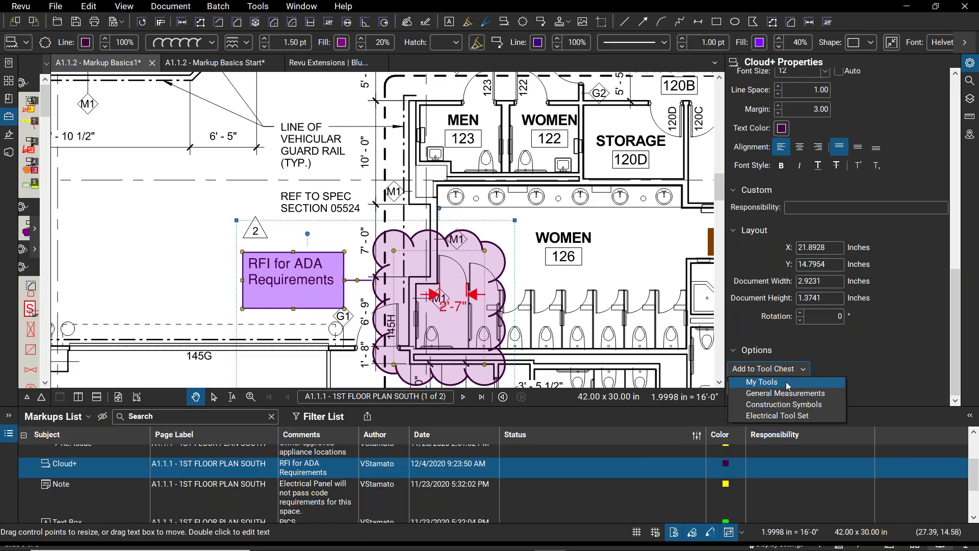
left_click(785, 382)
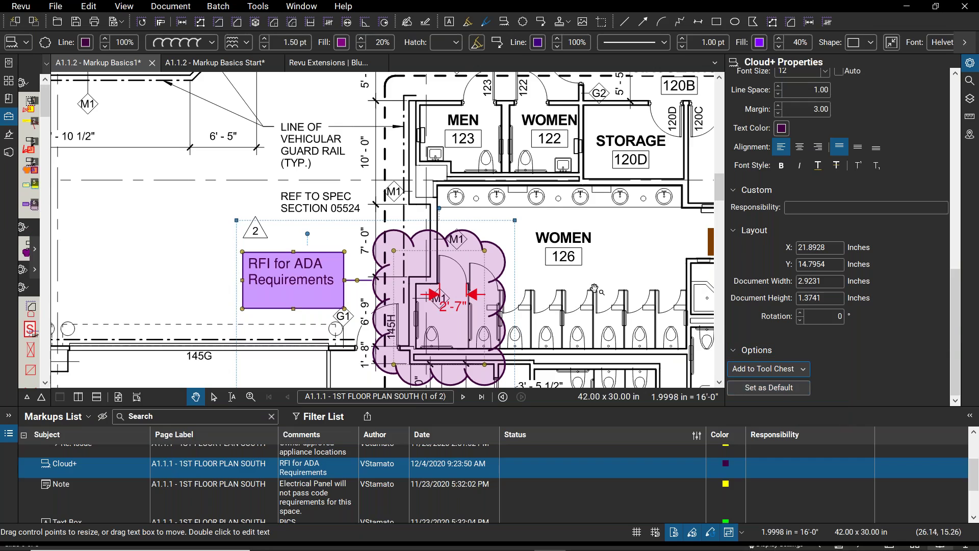
key("Escape")
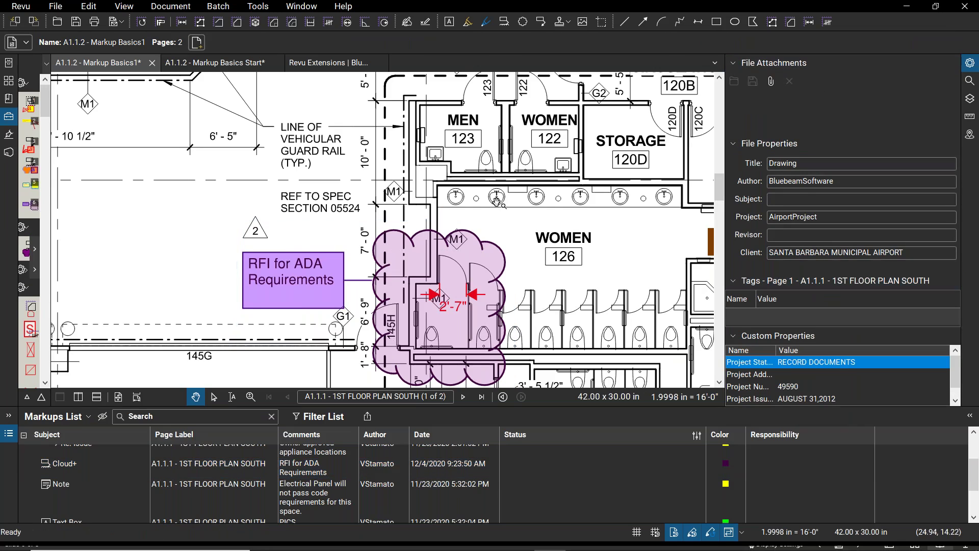
Step: Reselect the RFI Cloud+ and enlarge its text box upward and to the left, beyond the wording
left_click(468, 281)
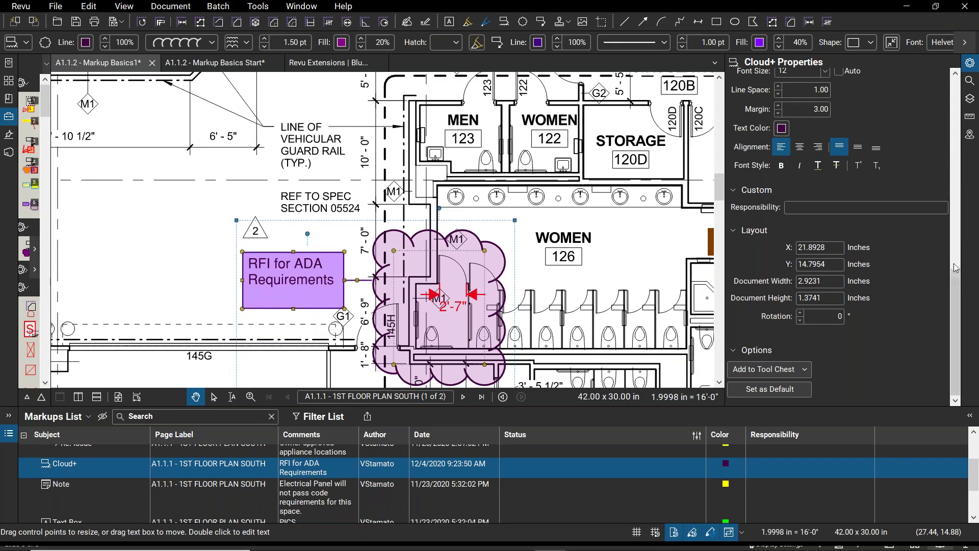
left_click_drag(959, 284, 958, 82)
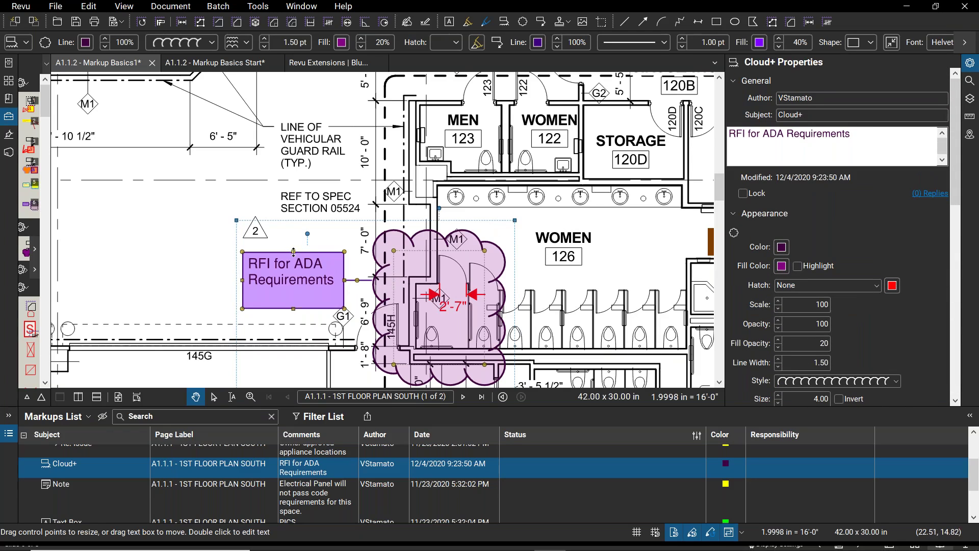
left_click_drag(294, 245, 293, 213)
left_click_drag(242, 262, 205, 261)
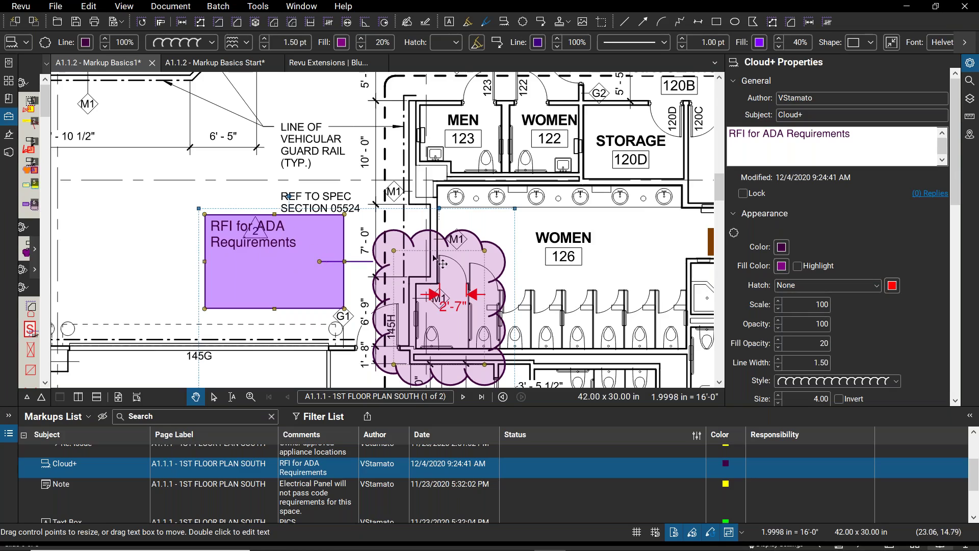
Step: Try automatic font sizing on the RFI callout's text, and undo the change
left_click(964, 42)
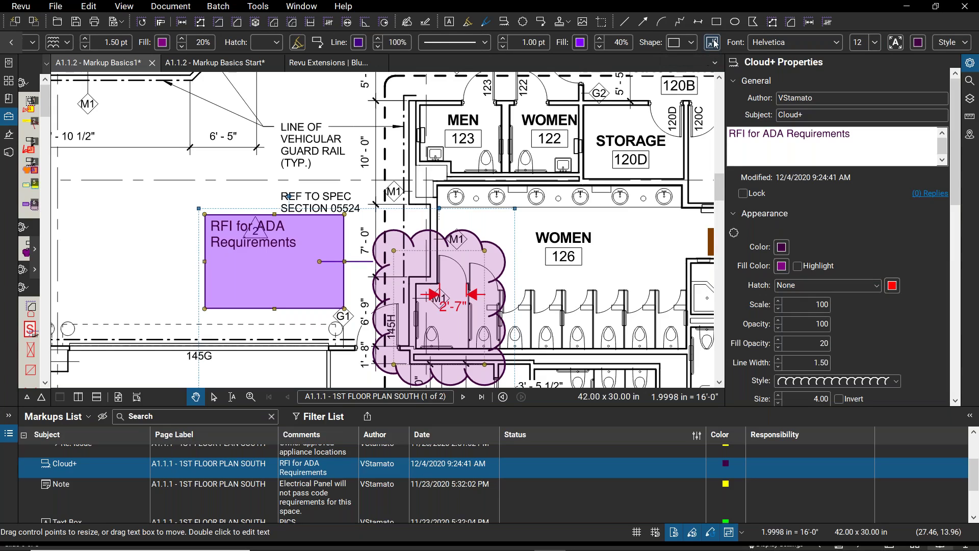
left_click(896, 43)
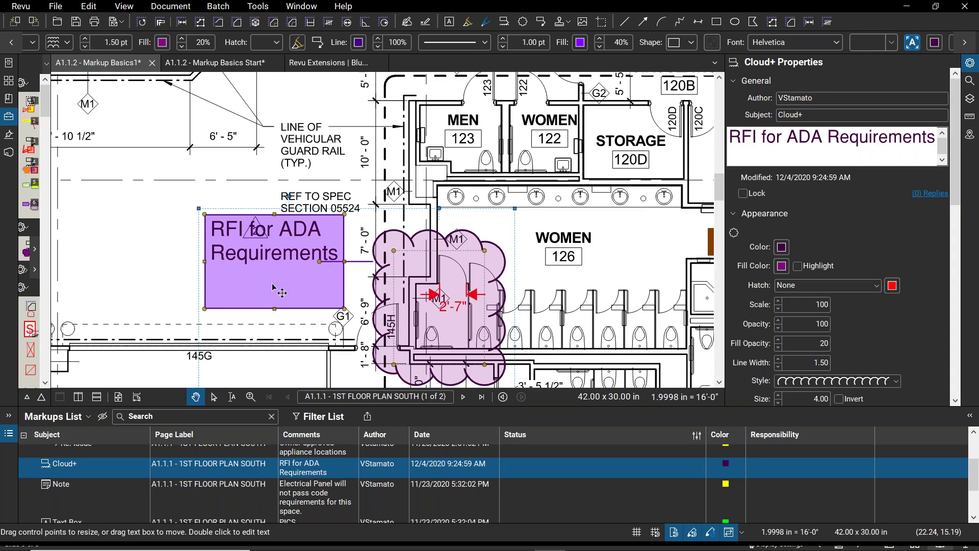
key("ctrl+z")
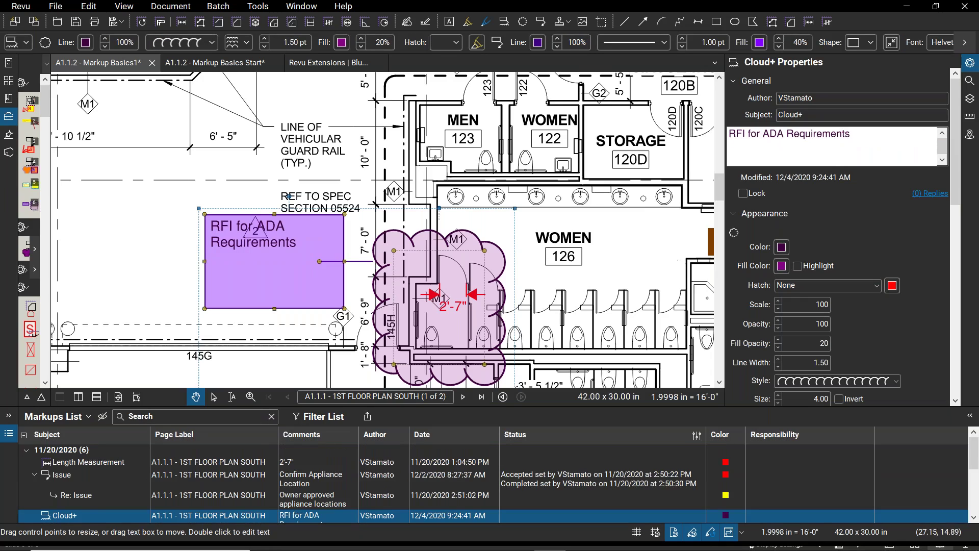
Step: Autosize the RFI callout's text box so it fits tightly around its wording, and deselect the markup
left_click(893, 46)
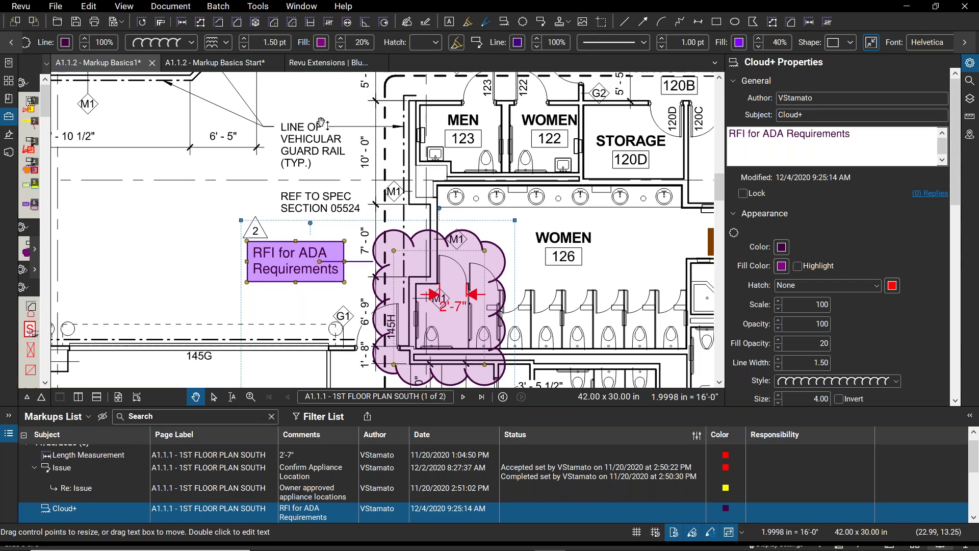
left_click(274, 167)
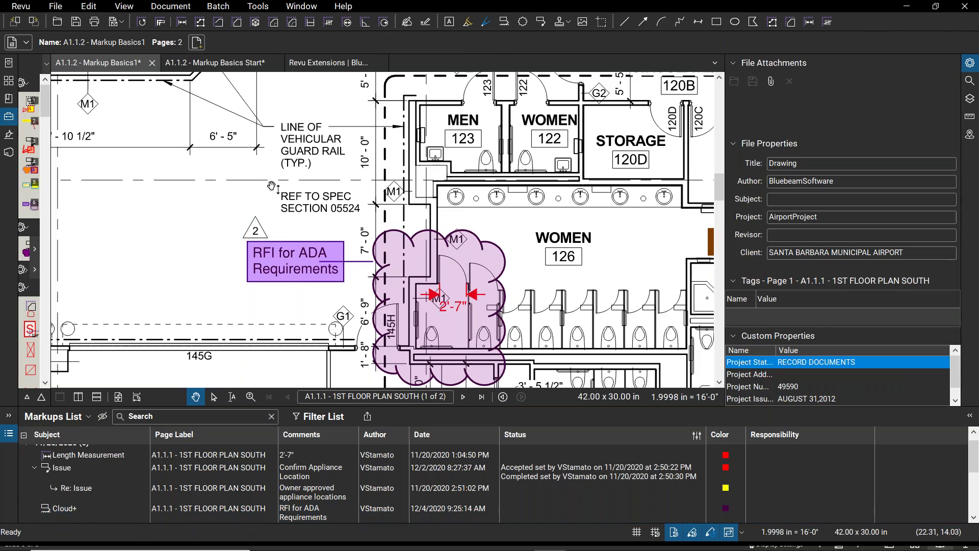
Step: Locate the Reuse Markup Tools option, hide the Status Bar and show it again
left_click(710, 532)
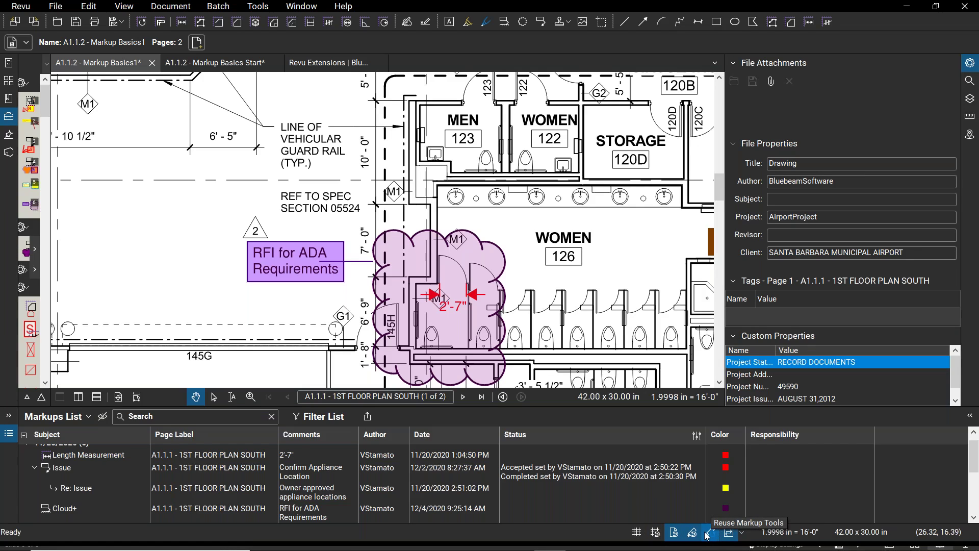
left_click(266, 8)
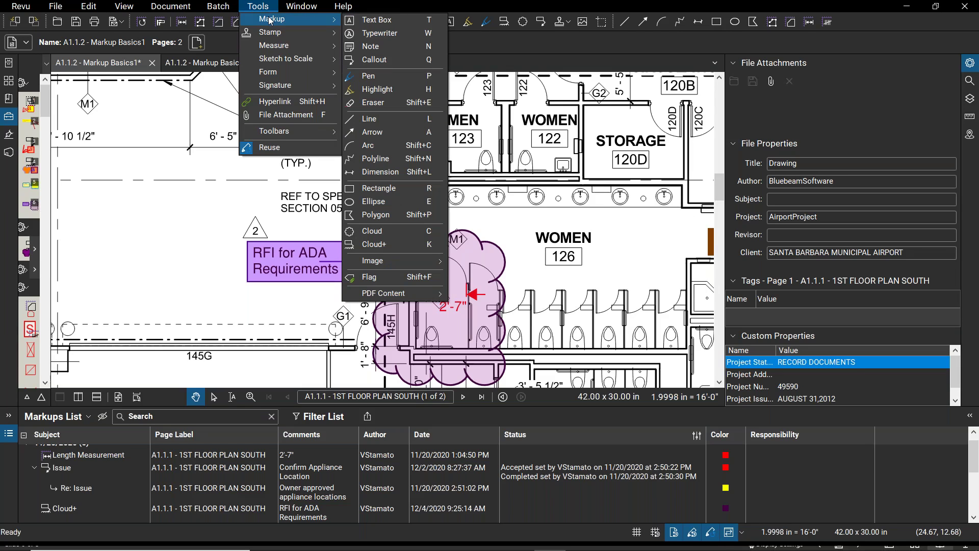
mouse_move(295, 132)
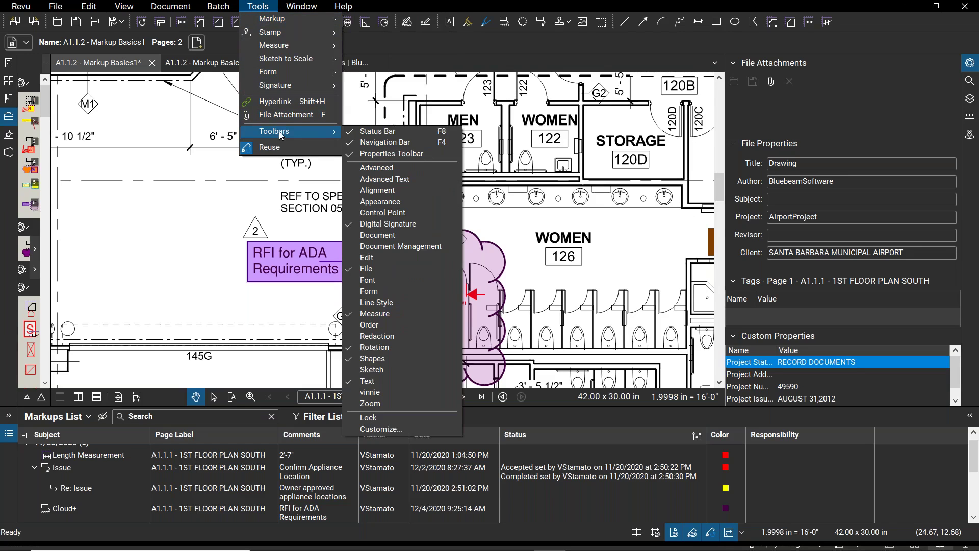
left_click(377, 142)
left_click(377, 142)
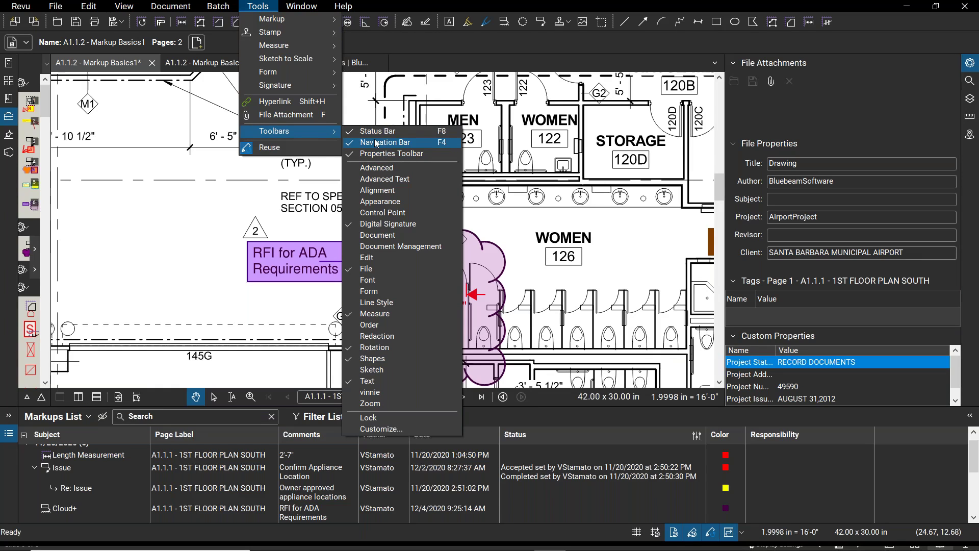
left_click(380, 132)
left_click(380, 131)
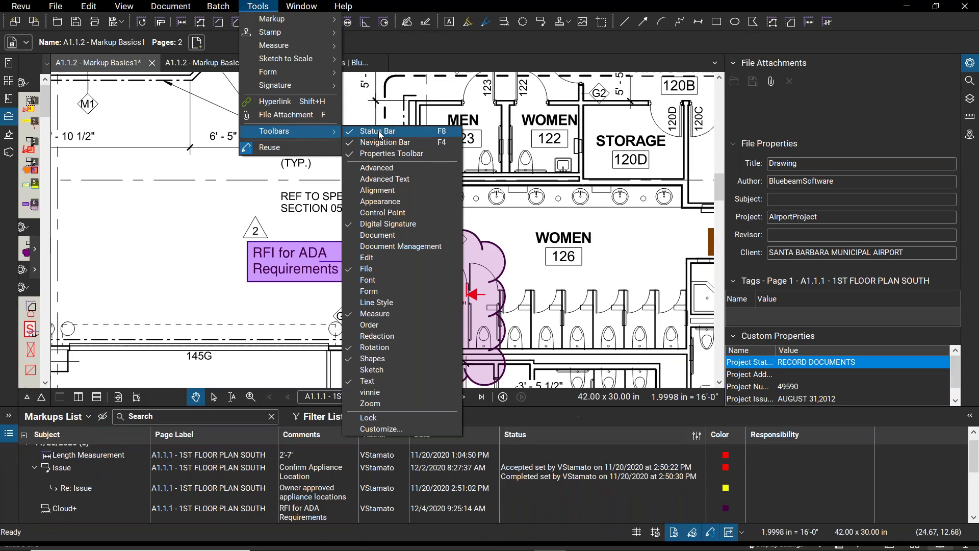
left_click(379, 133)
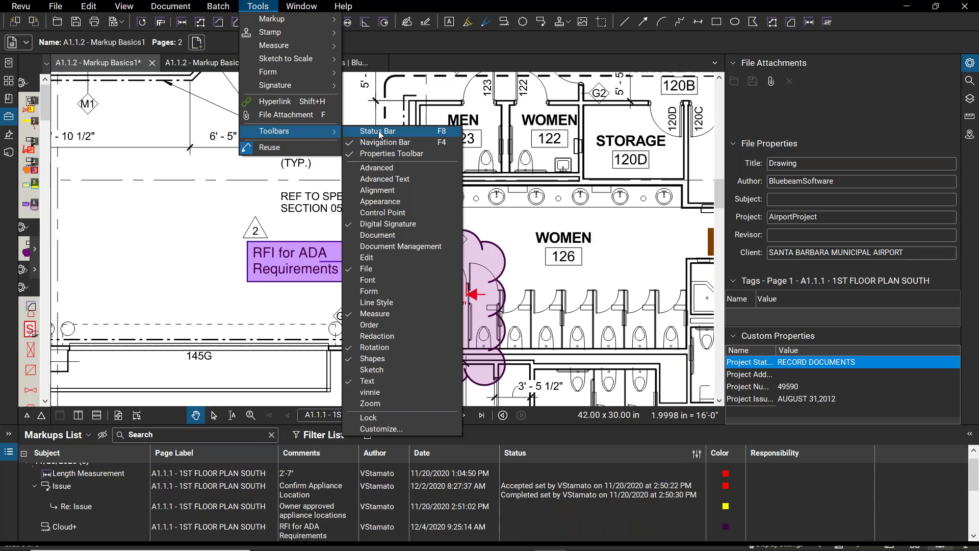
left_click(379, 134)
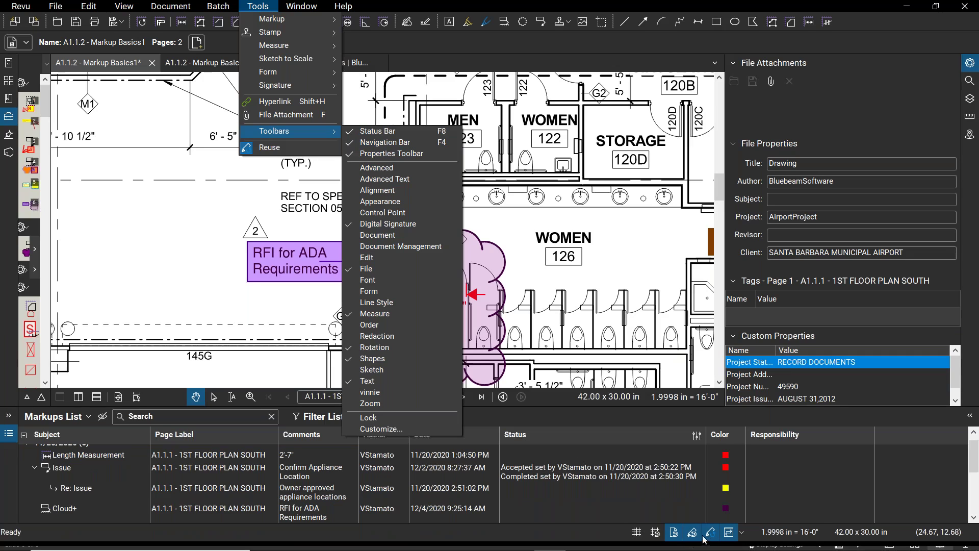
left_click(662, 511)
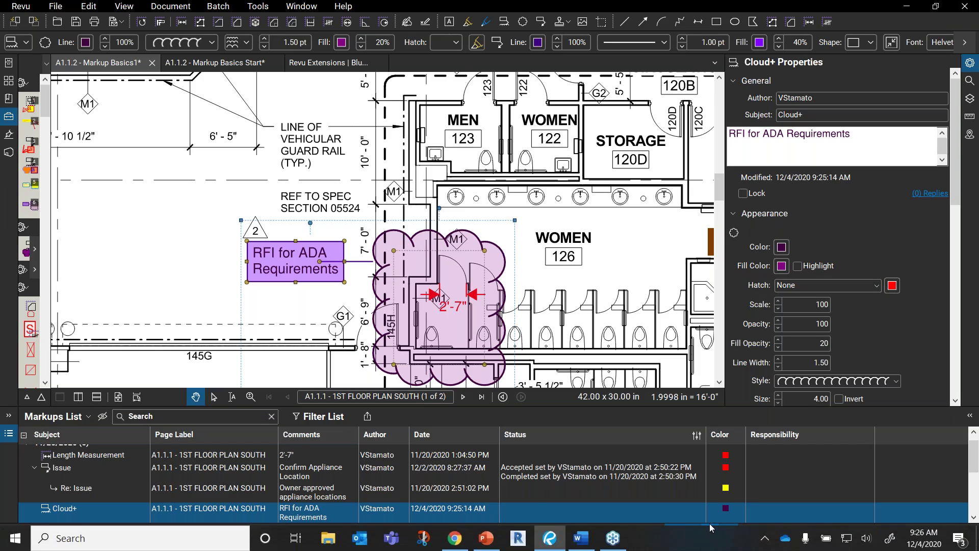
left_click(169, 202)
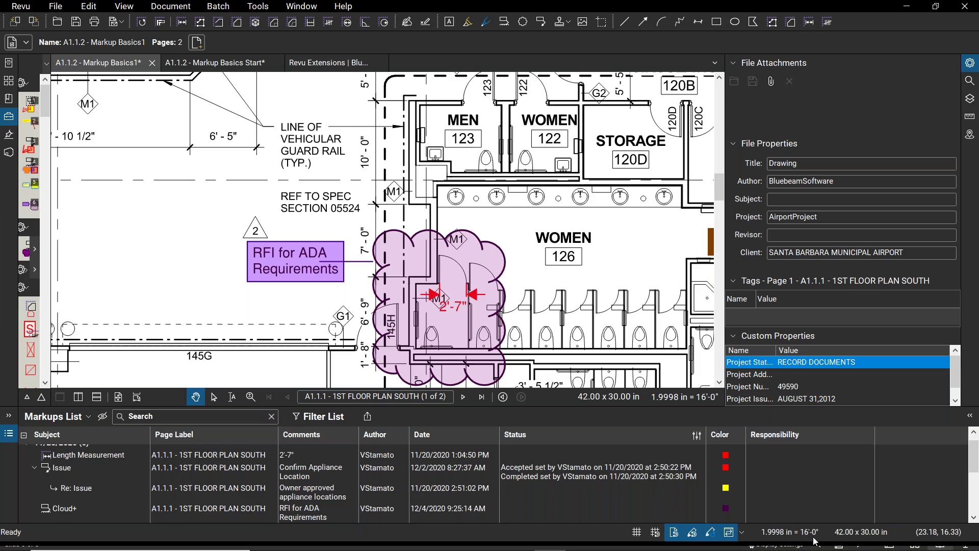
Step: Open the Preferences and show the Markup options of the Tools category
left_click(21, 7)
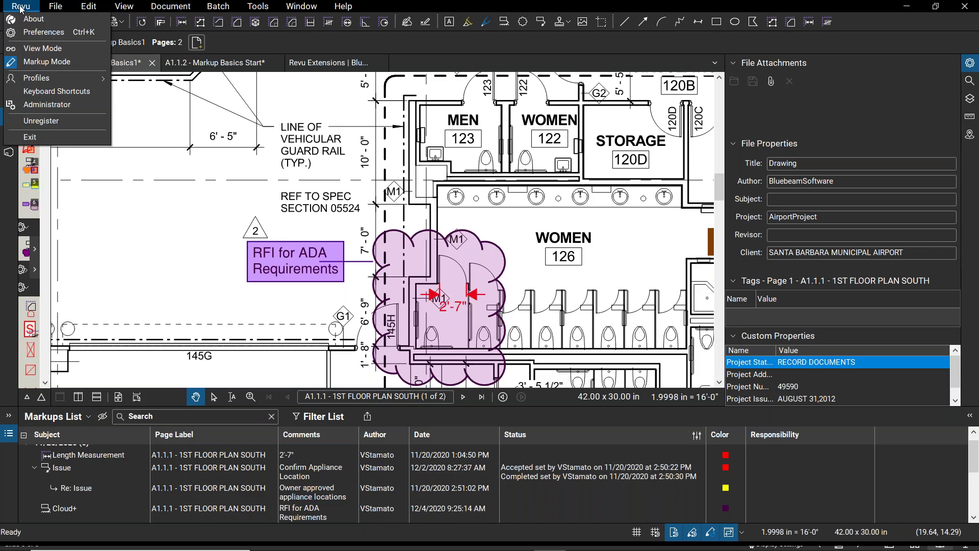
left_click(32, 34)
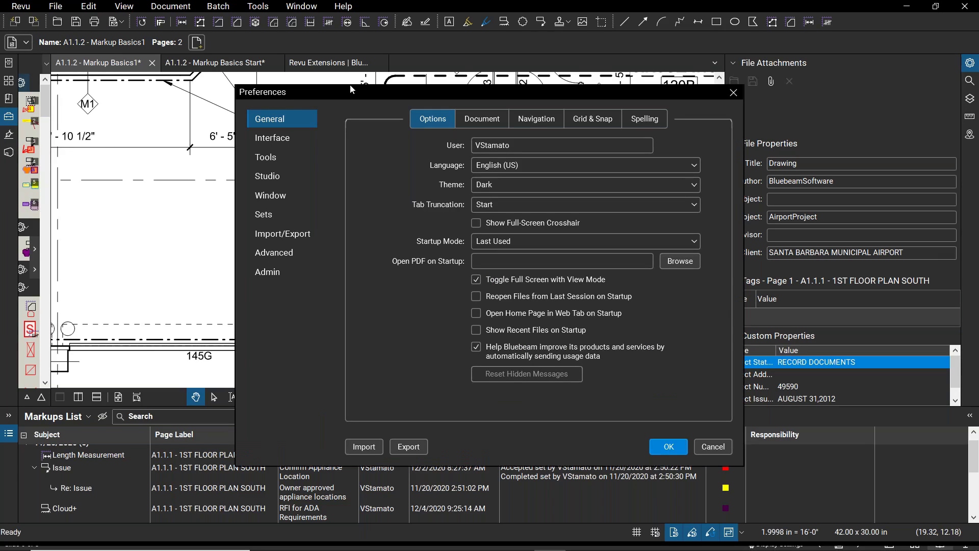
left_click_drag(346, 84, 334, 74)
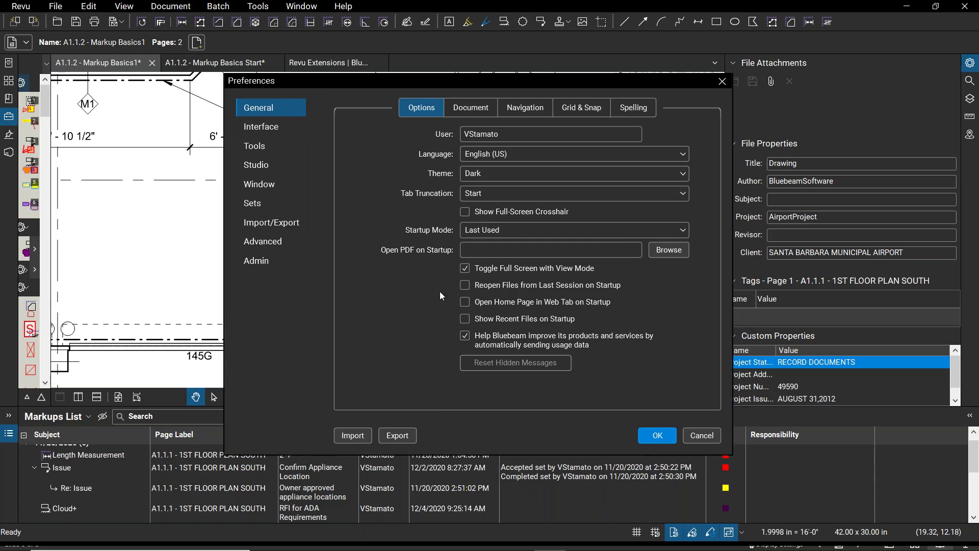
left_click(269, 146)
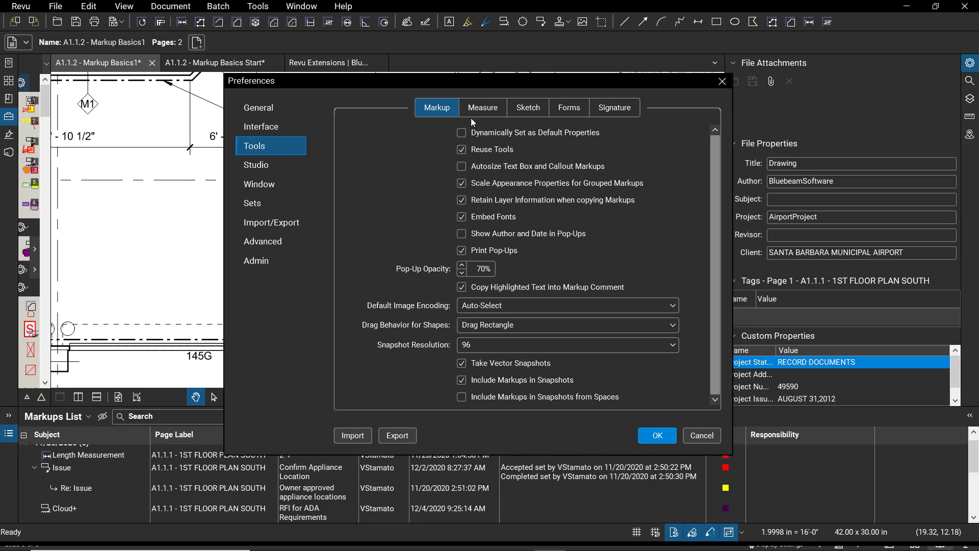
Step: Review the Measure, Sketch, Forms, Signature and Markup tool preferences, and close the Preferences without changing anything
left_click(490, 108)
left_click(533, 110)
left_click(578, 111)
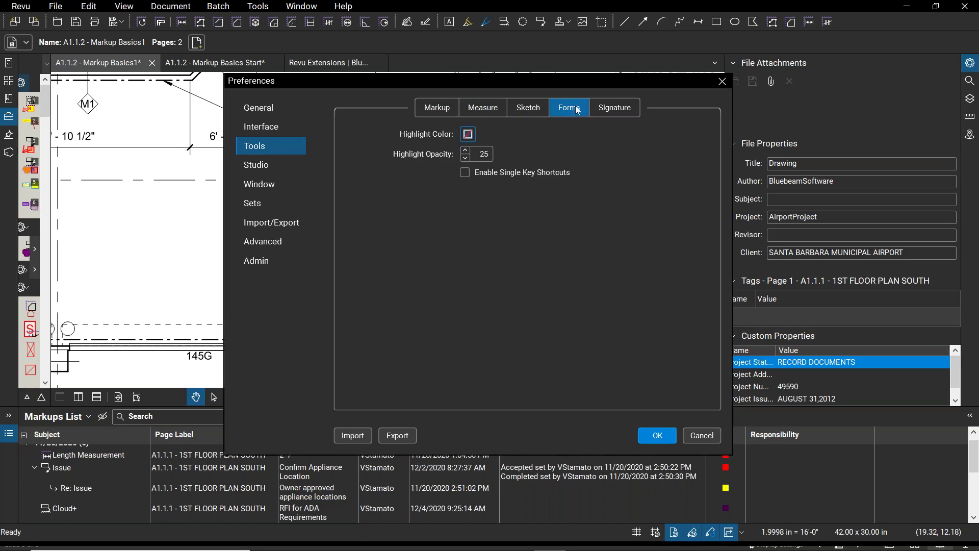
left_click(604, 112)
left_click(527, 109)
left_click(472, 111)
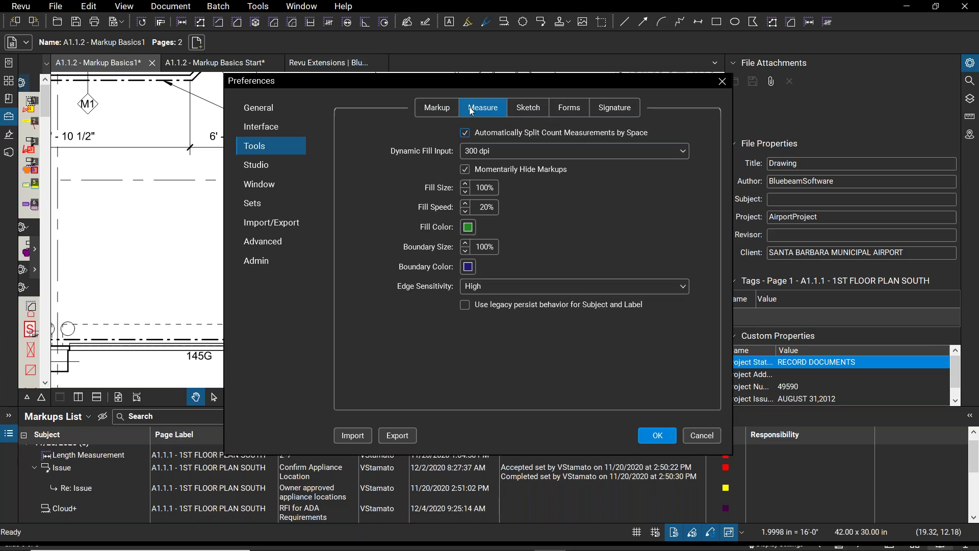
left_click(437, 109)
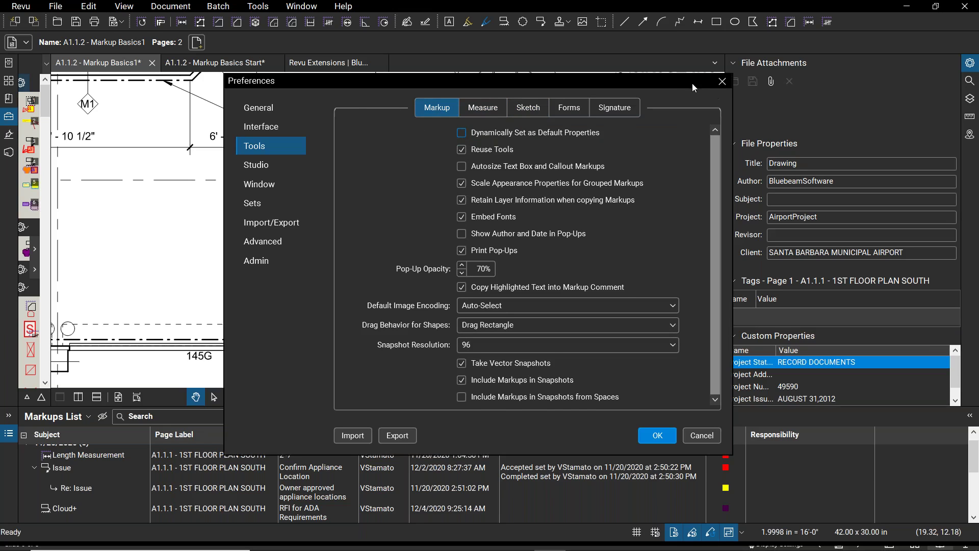
left_click_drag(684, 75, 664, 68)
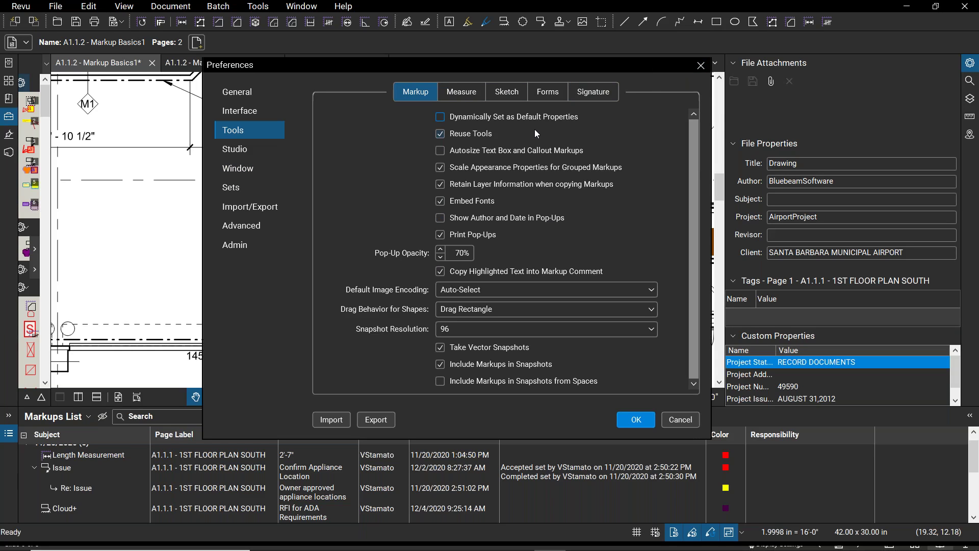
left_click(700, 64)
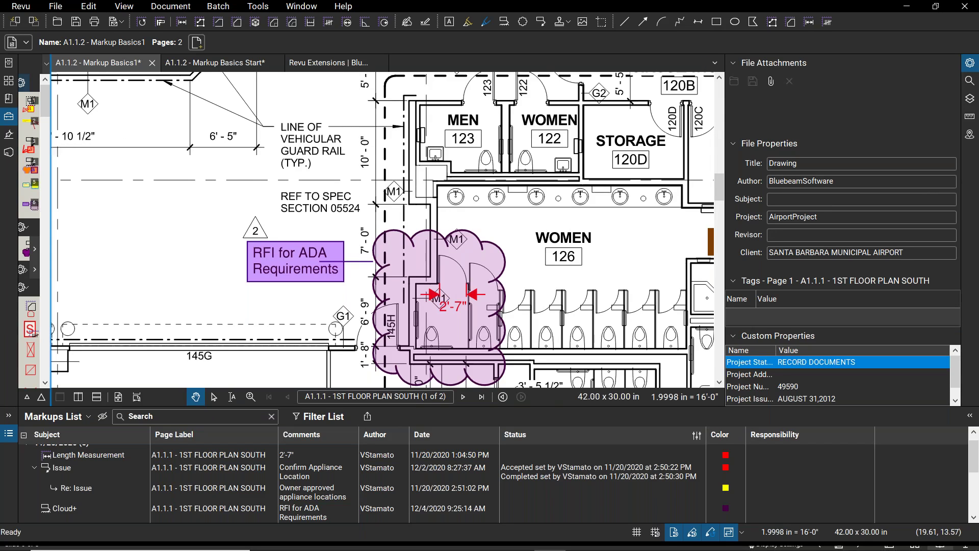
Step: Widen the Tool Chest panel, and collapse the Construction Symbols and Electrical Tool Set groups
left_click_drag(48, 150, 149, 153)
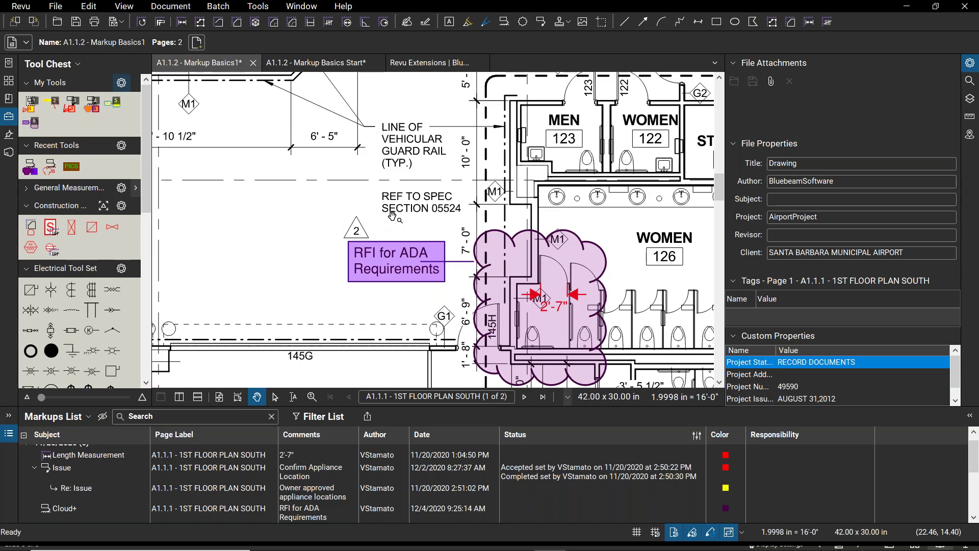
scroll(393, 217, "down", 3)
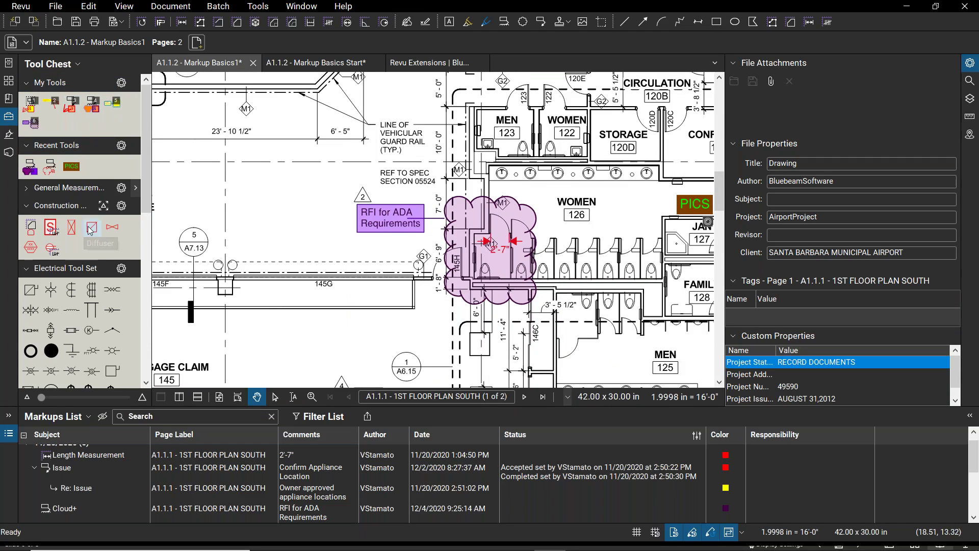
left_click(31, 206)
left_click(28, 224)
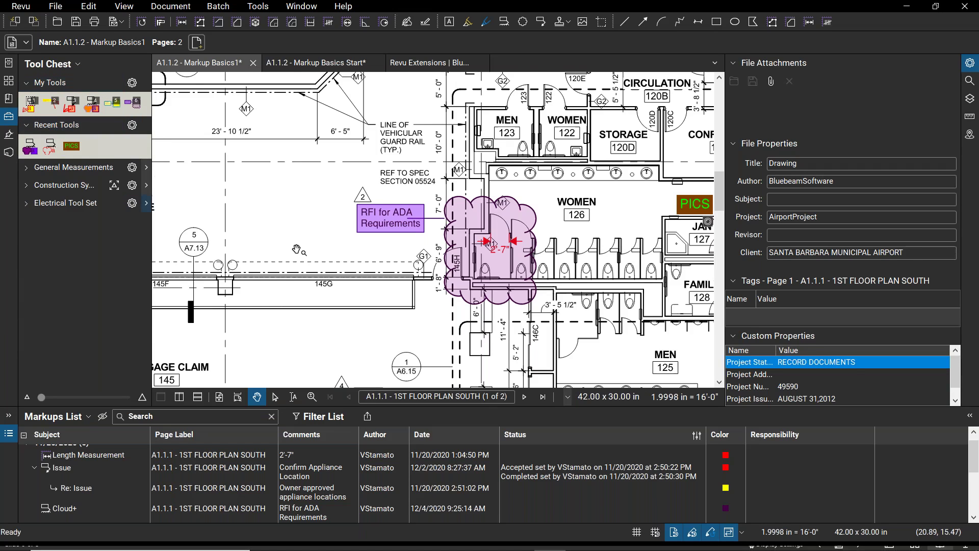
Step: Switch to the open drawing A1.1.2 - Markup Basics Start
scroll(297, 249, "down", 2)
left_click(317, 62)
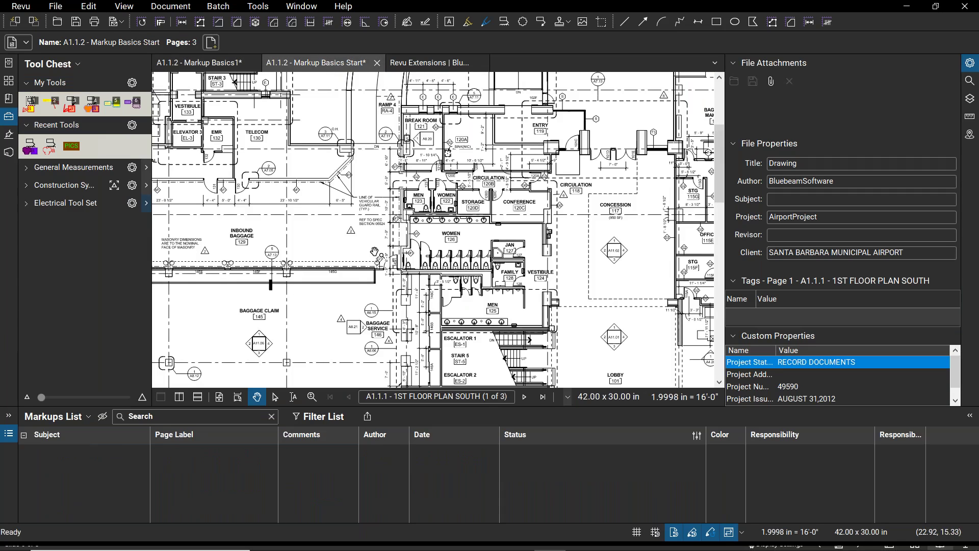
Step: Copy the RFI for ADA Requirements Cloud+ at the women's restroom in A1.1.2 - Markup Basics1
scroll(374, 251, "down", 5)
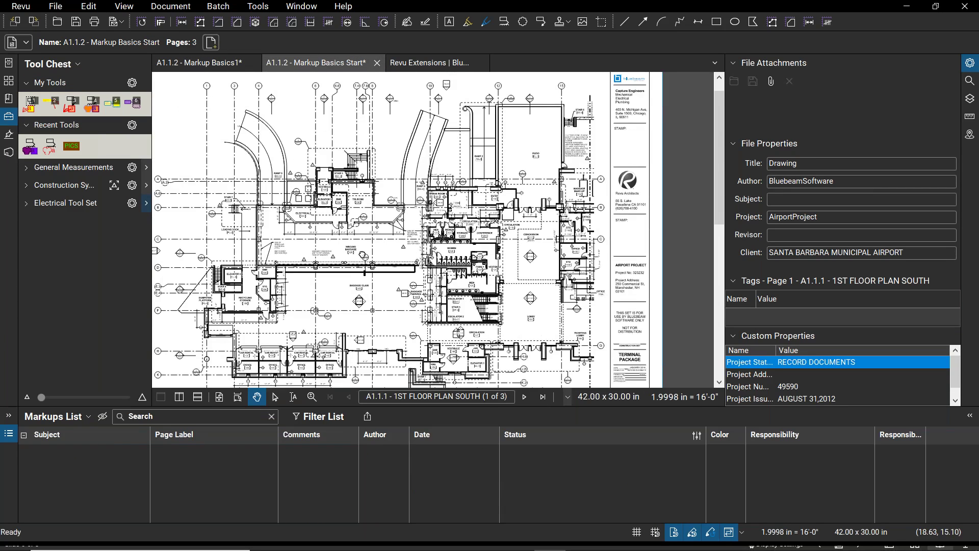
scroll(285, 259, "up", 1)
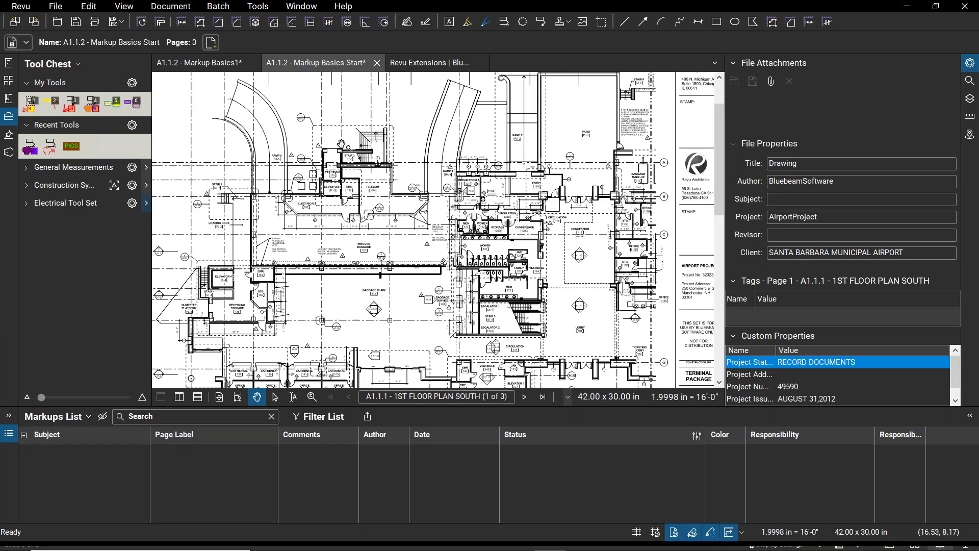
left_click(208, 68)
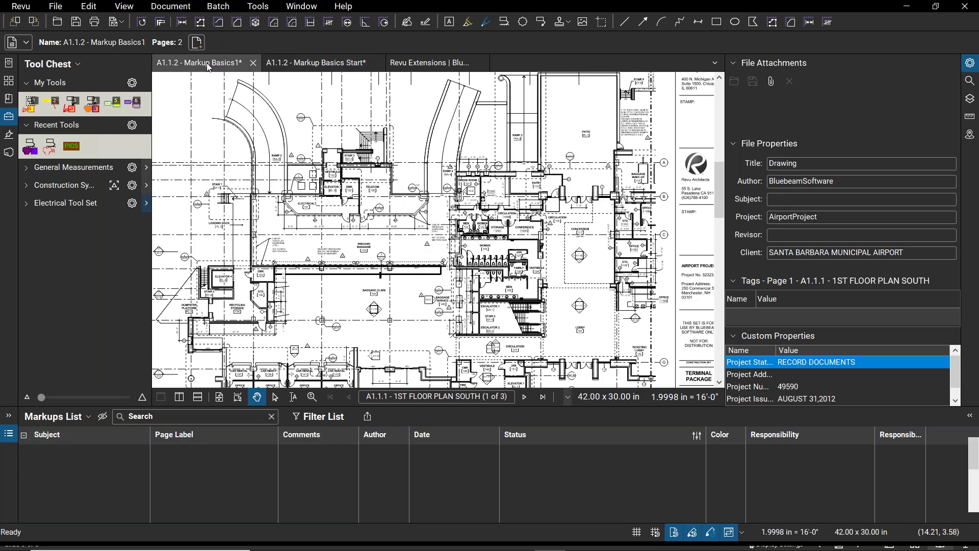
left_click(431, 234)
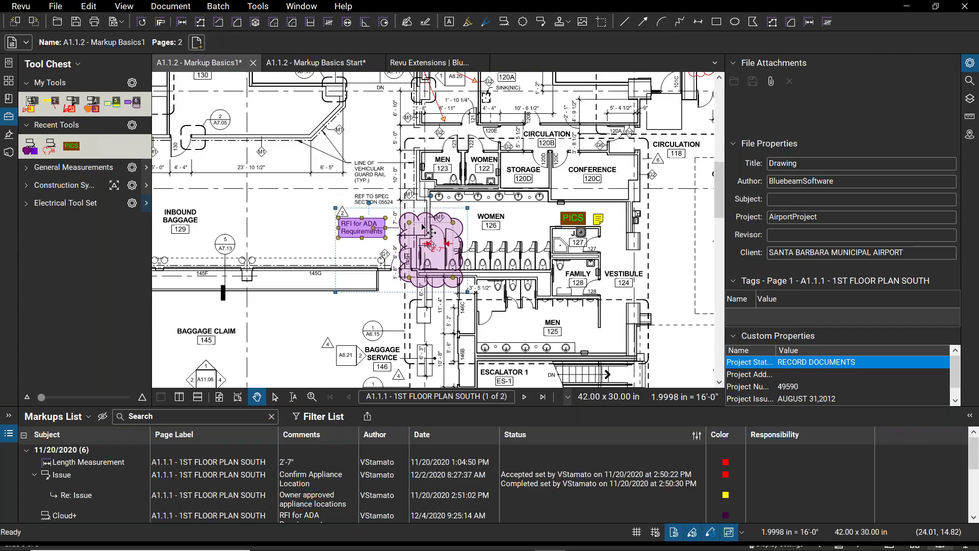
right_click(438, 236)
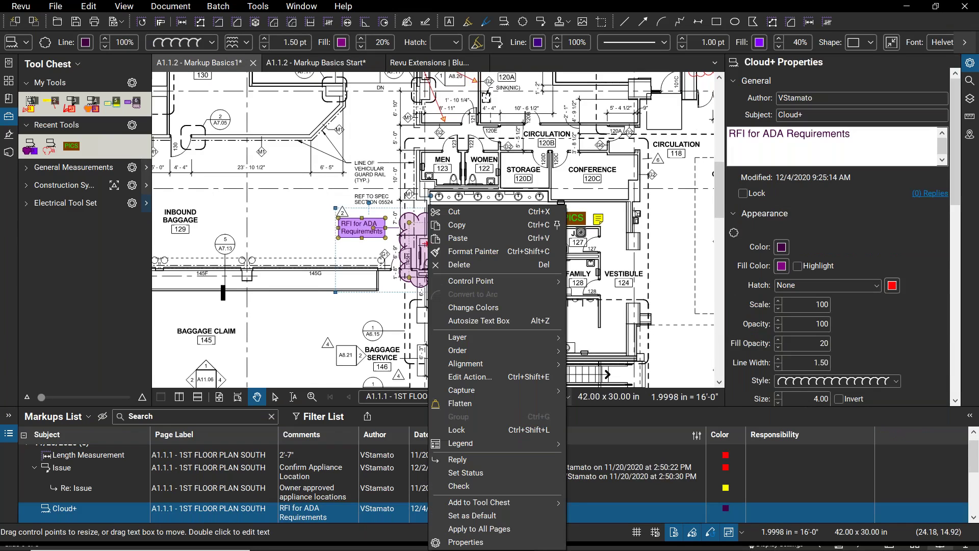
left_click(452, 222)
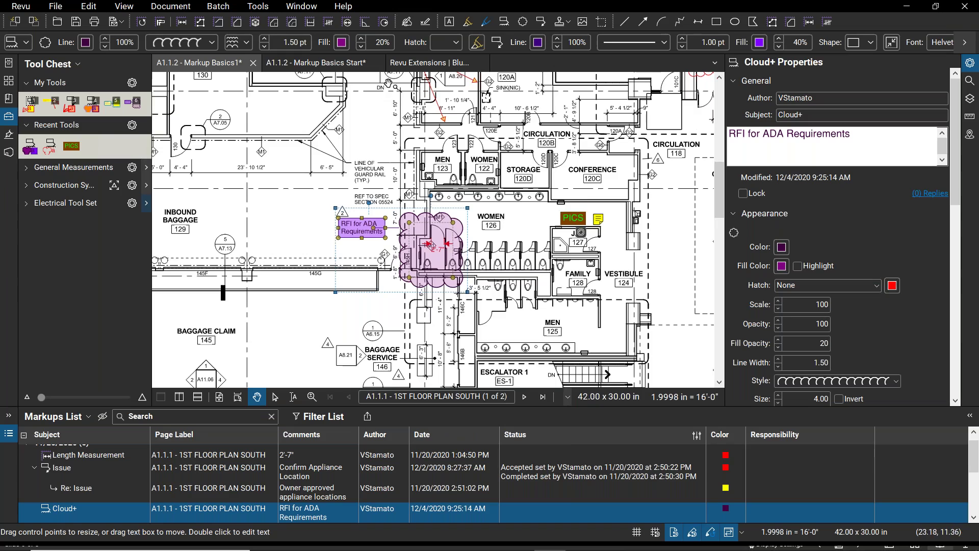
Step: Paste the copied Cloud+ into A1.1.2 - Markup Basics Start near the women's restroom stalls, and deselect it
left_click(339, 62)
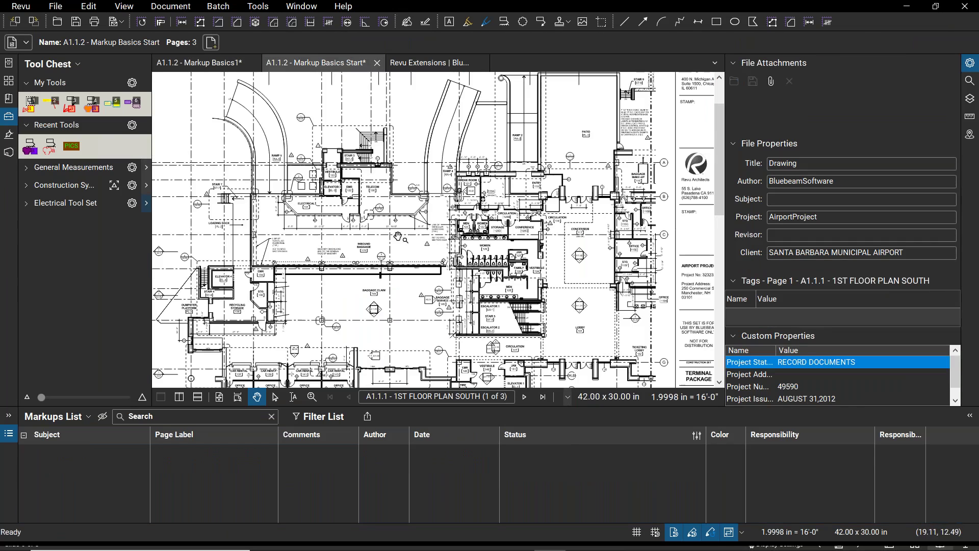
right_click(439, 279)
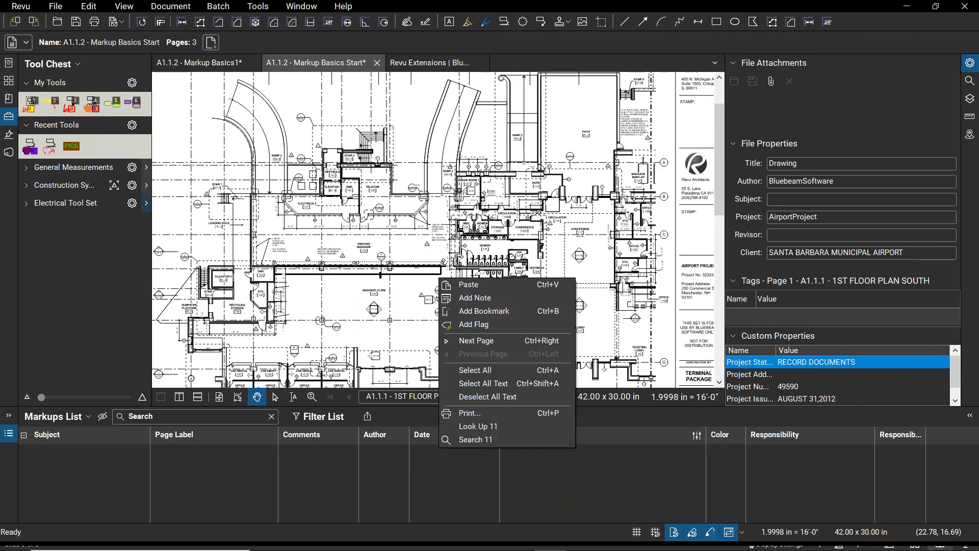
left_click(465, 287)
scroll(486, 273, "up", 3)
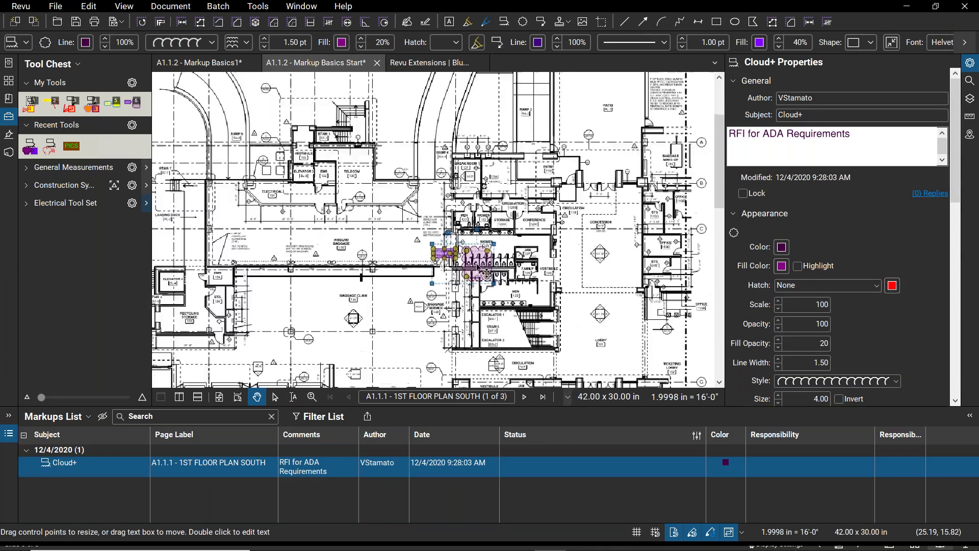
scroll(478, 267, "up", 2)
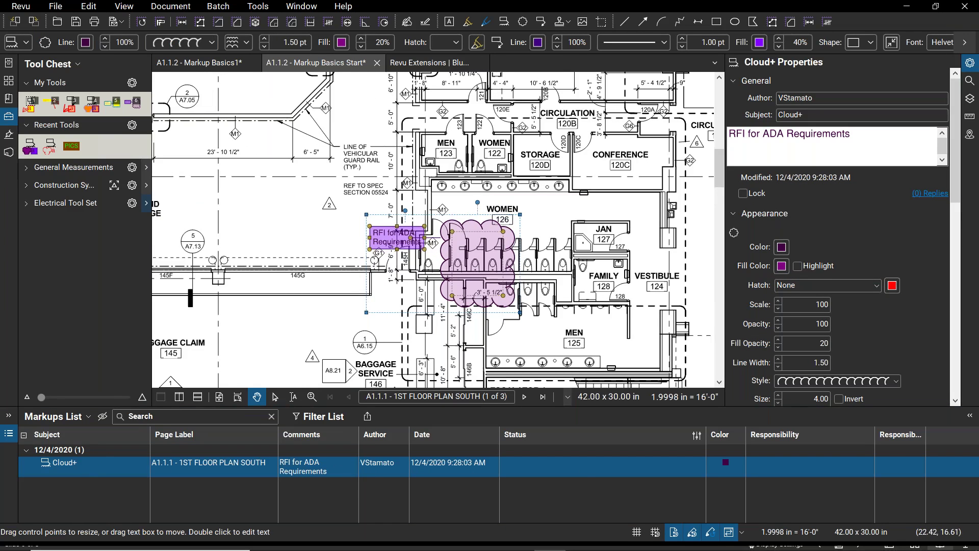
left_click(343, 286)
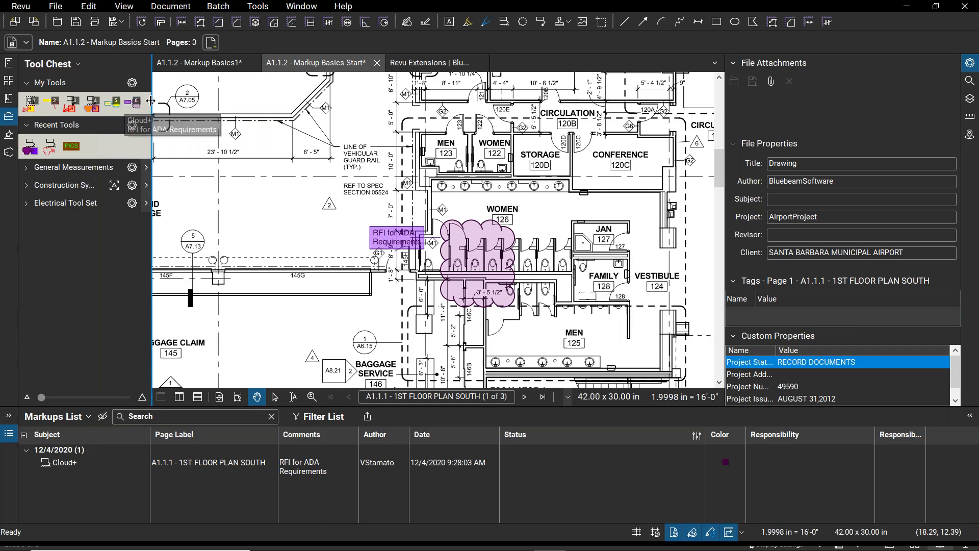
Step: Widen the Tool Chest panel and enlarge its tool symbols
left_click_drag(152, 101, 169, 102)
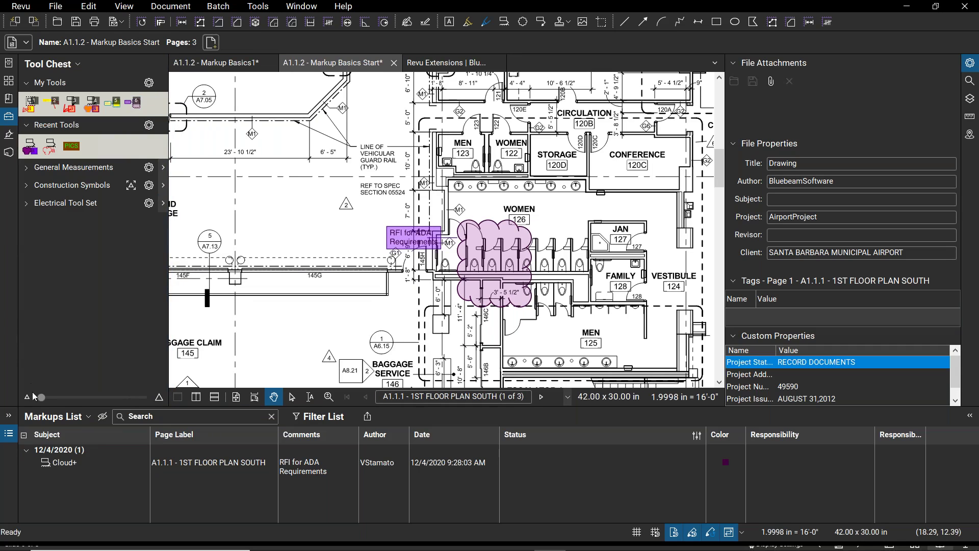
left_click_drag(44, 401, 117, 410)
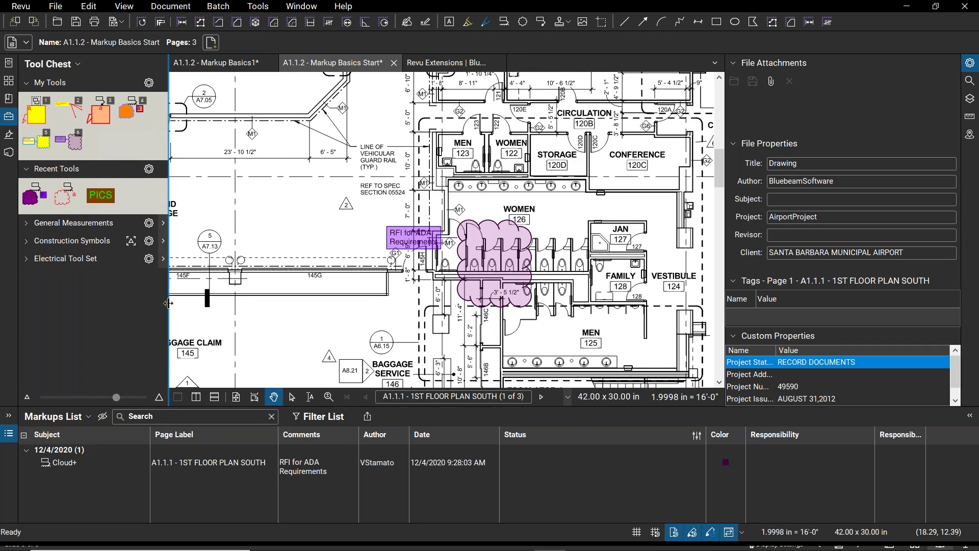
left_click_drag(169, 302, 201, 302)
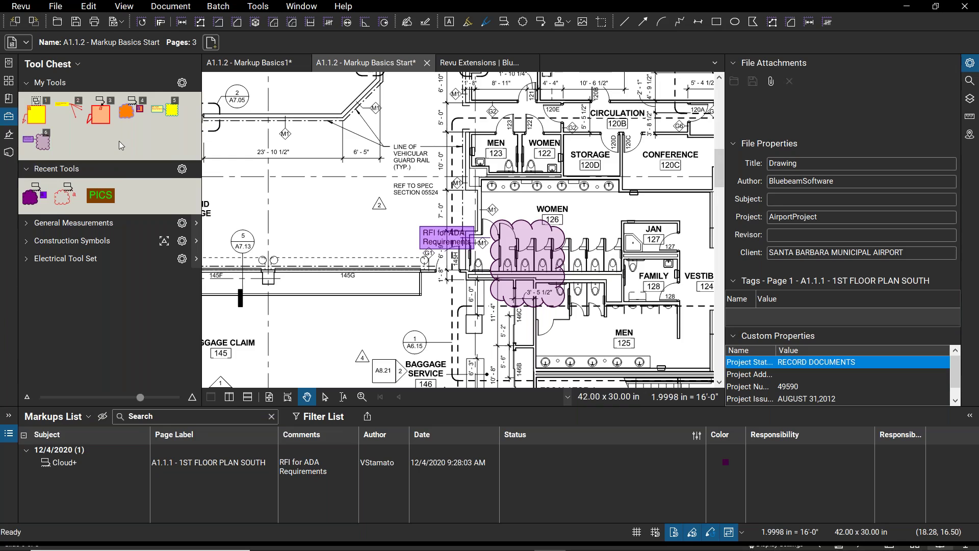
Step: Place two copies of the saved RFI for ADA Requirements Cloud+ from My Tools over the inbound baggage area
left_click(39, 137)
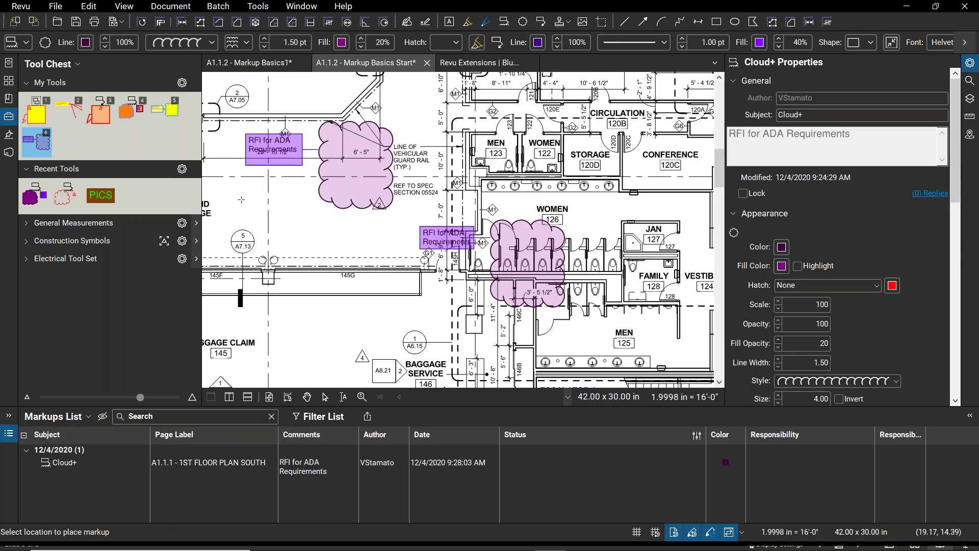
left_click(252, 216)
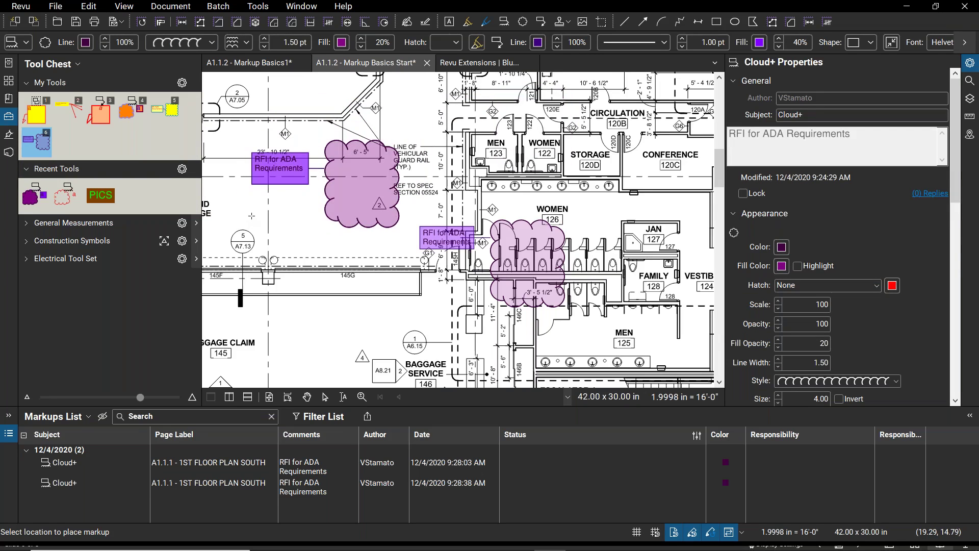
left_click(258, 319)
key("Escape")
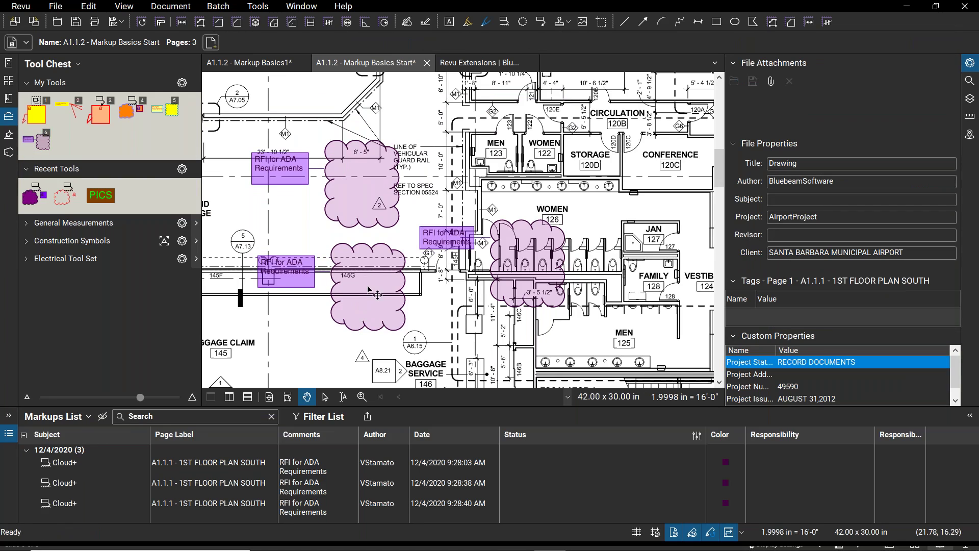
Step: Delete the two Cloud+ copies placed over the inbound baggage area, and clear the selection
left_click(369, 294)
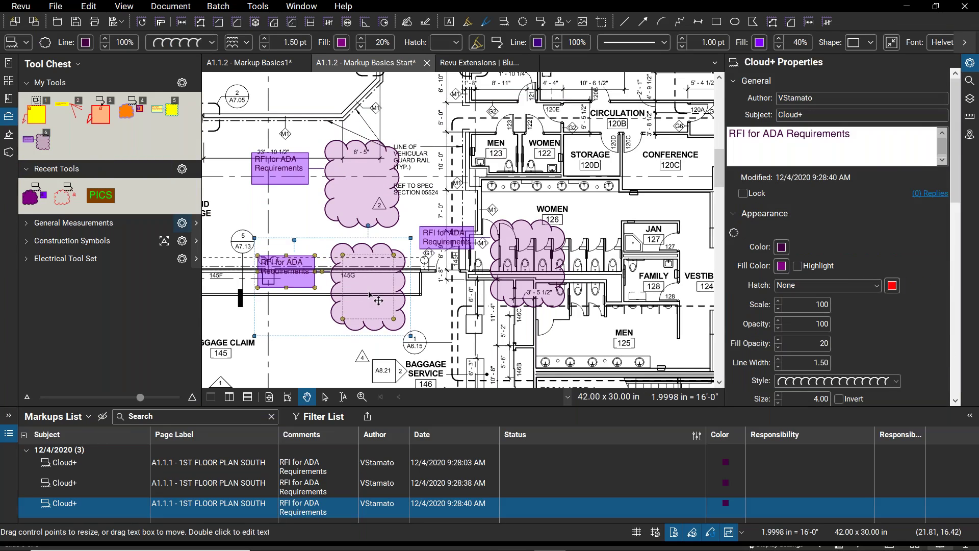
key("Delete")
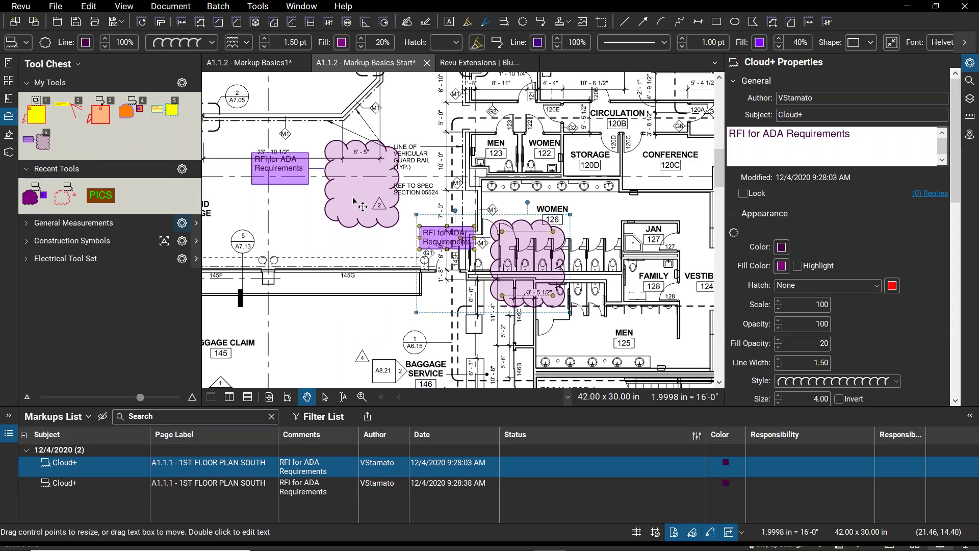
left_click(355, 203)
key("Delete")
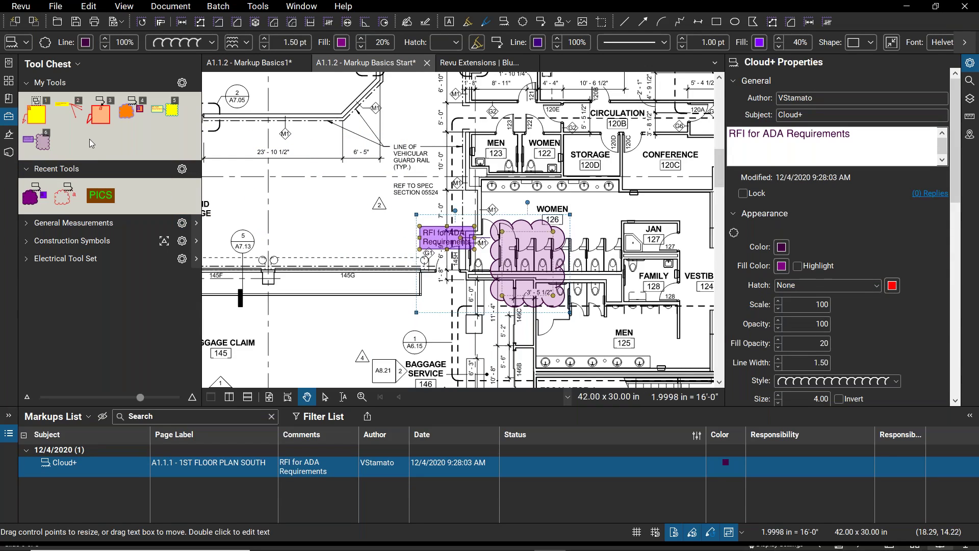
left_click(321, 224)
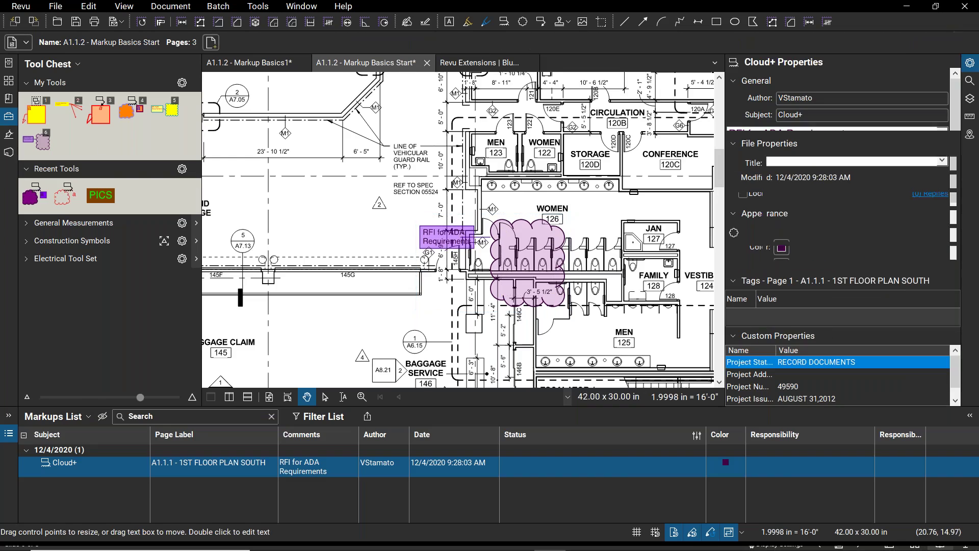
Step: Switch the saved RFI for ADA Requirements tool to properties mode and draw a Cloud+ reading "cloud +" in the inbound baggage area
left_click(45, 145)
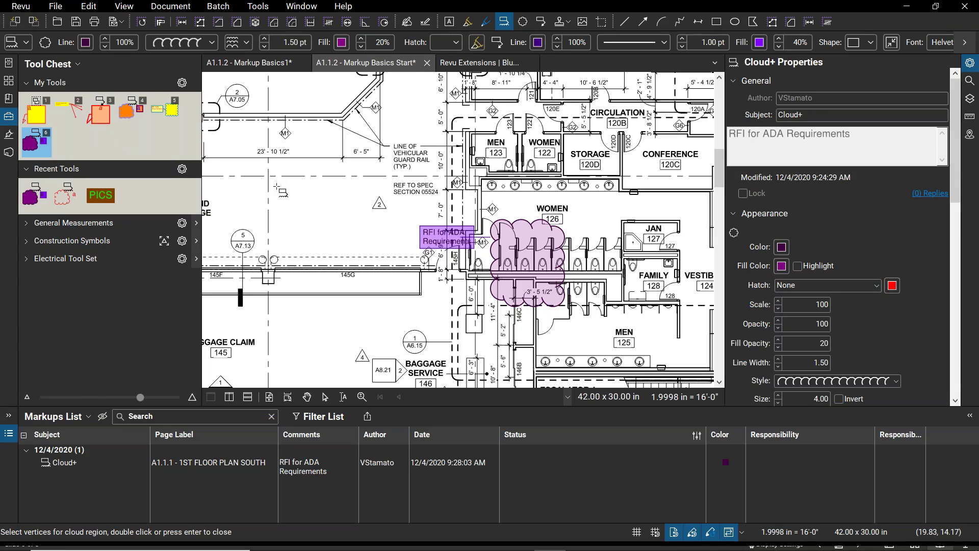
left_click_drag(277, 191, 362, 242)
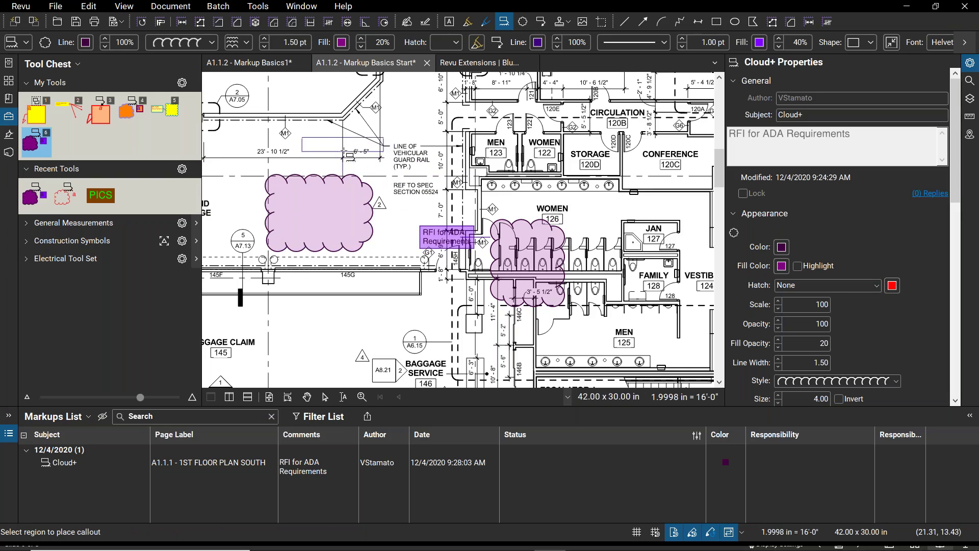
left_click(315, 94)
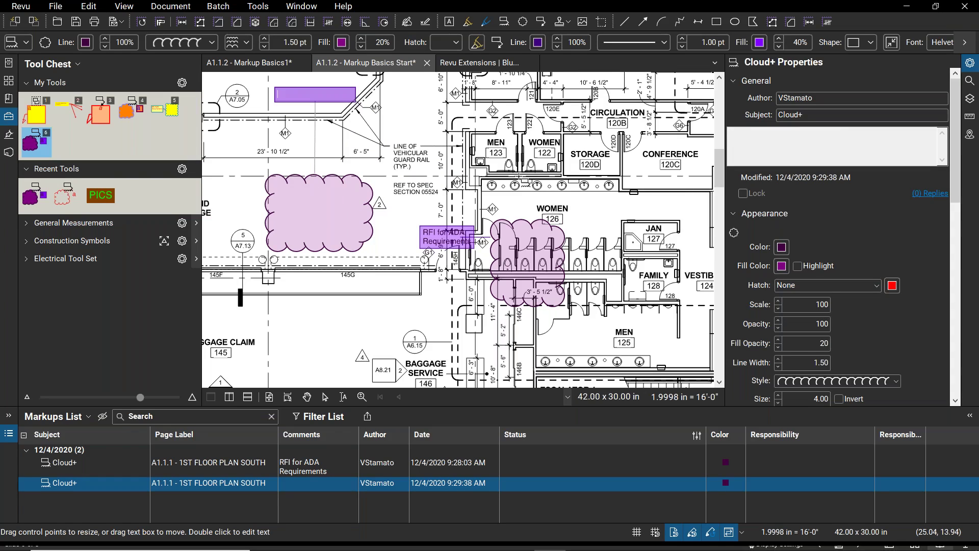
type("C")
left_click(413, 110)
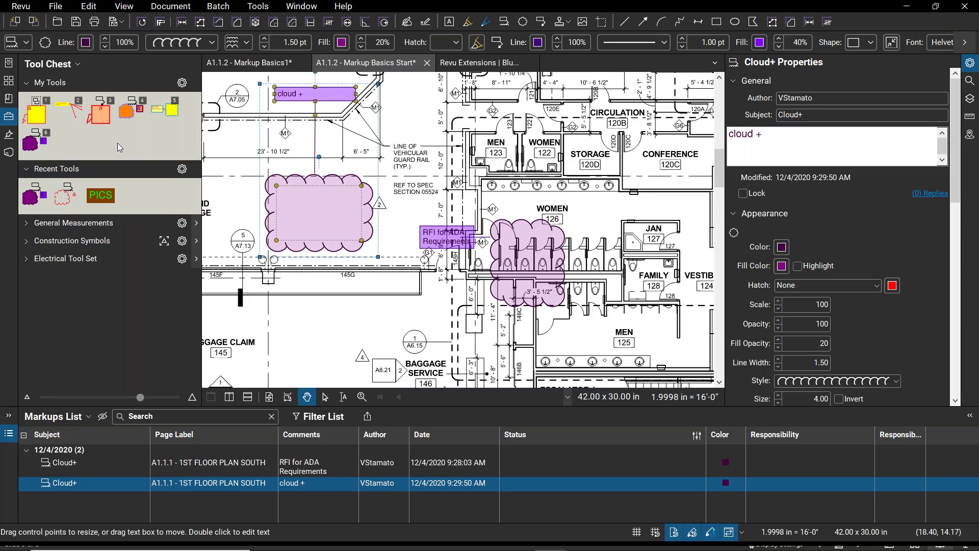
left_click(442, 143)
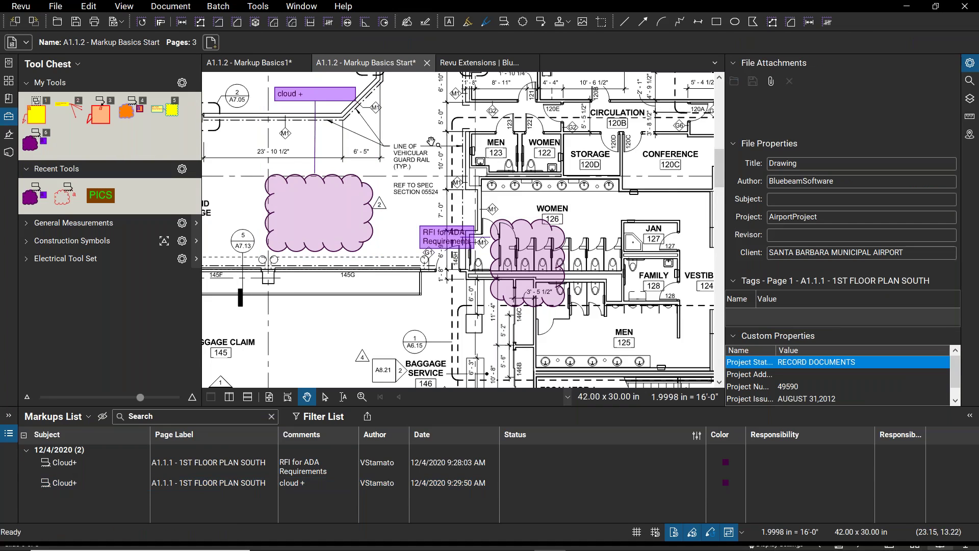
Step: Switch the saved RFI for ADA stall width Cloud+ to drawing mode and place one copy beside Concession 117
scroll(432, 144, "down", 2)
left_click_drag(432, 144, 428, 166)
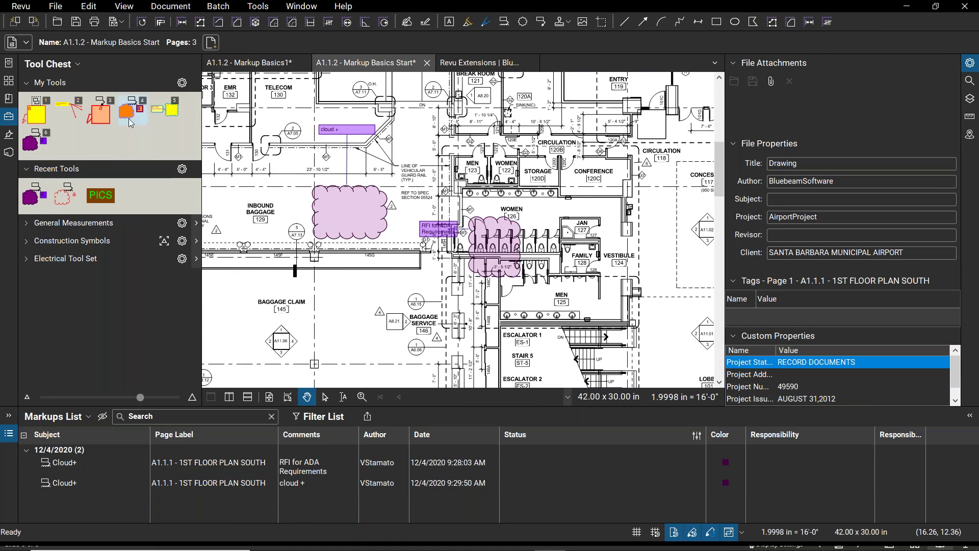
left_click(136, 117)
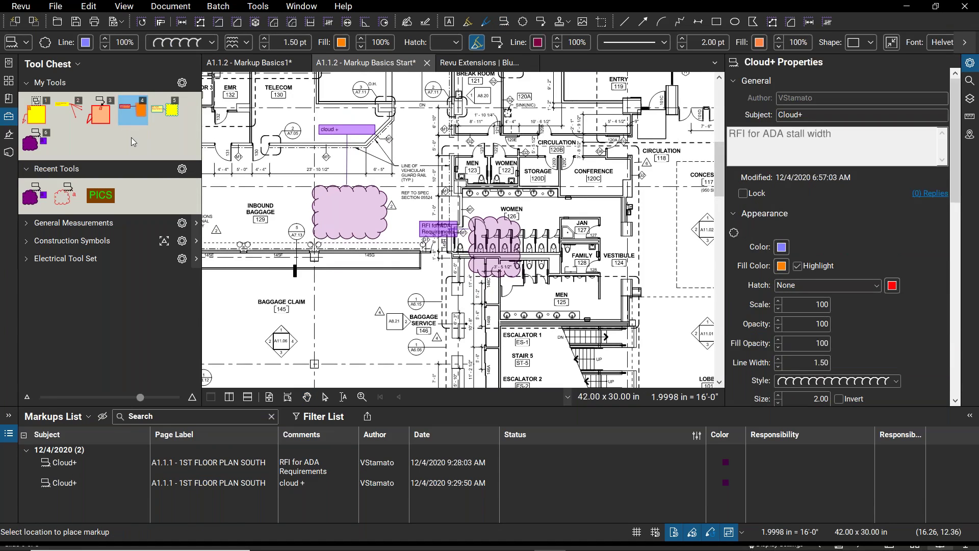
left_click_drag(479, 166, 430, 208)
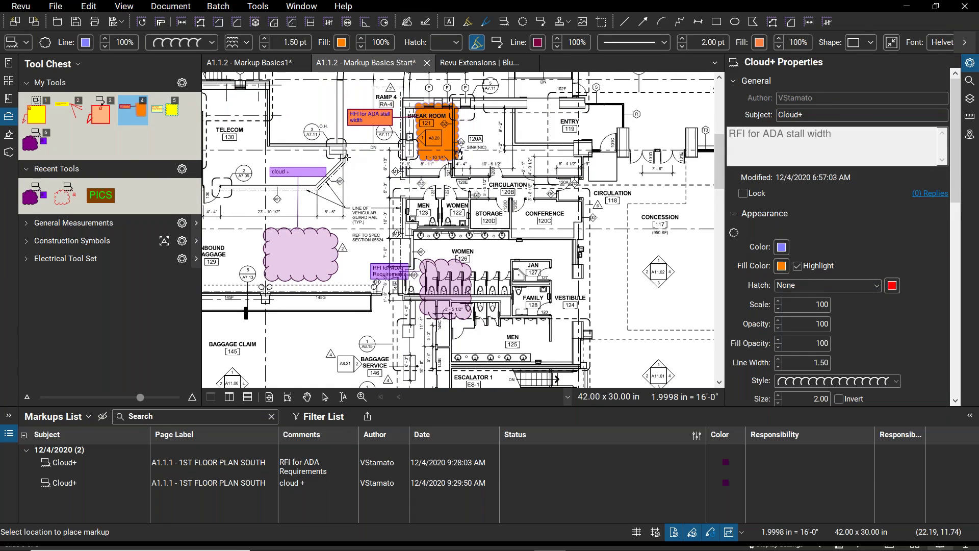
mouse_move(451, 176)
left_mouse_down()
mouse_move(444, 190)
mouse_move(453, 167)
left_mouse_up()
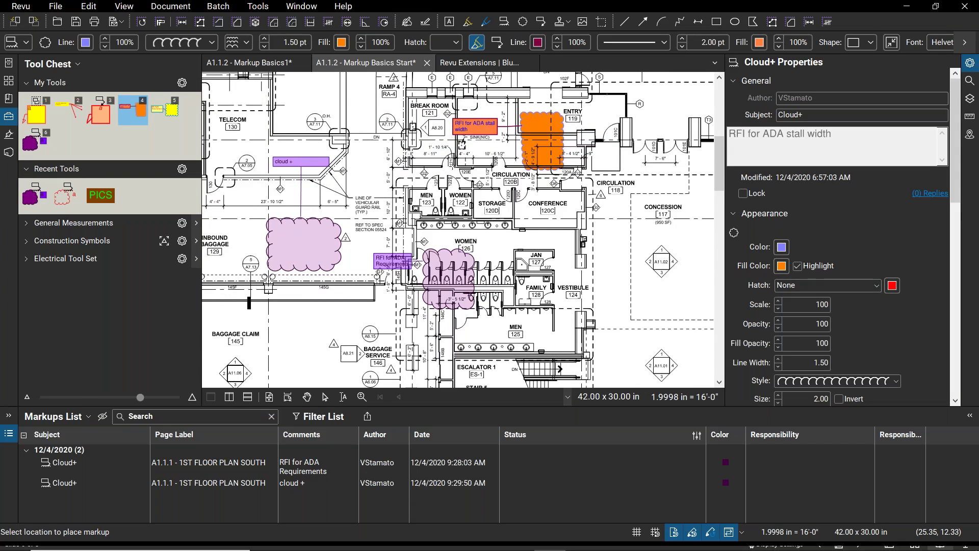
left_click(519, 244)
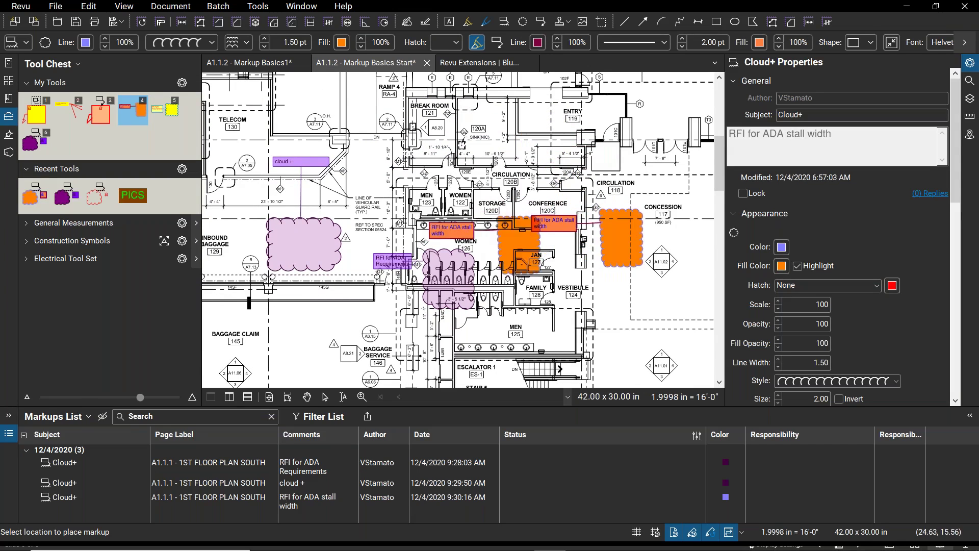
key("Escape")
Step: Delete both purple Cloud+ markups and move the orange RFI for ADA stall width Cloud+ onto the Women 126 restroom stalls
left_click(438, 290)
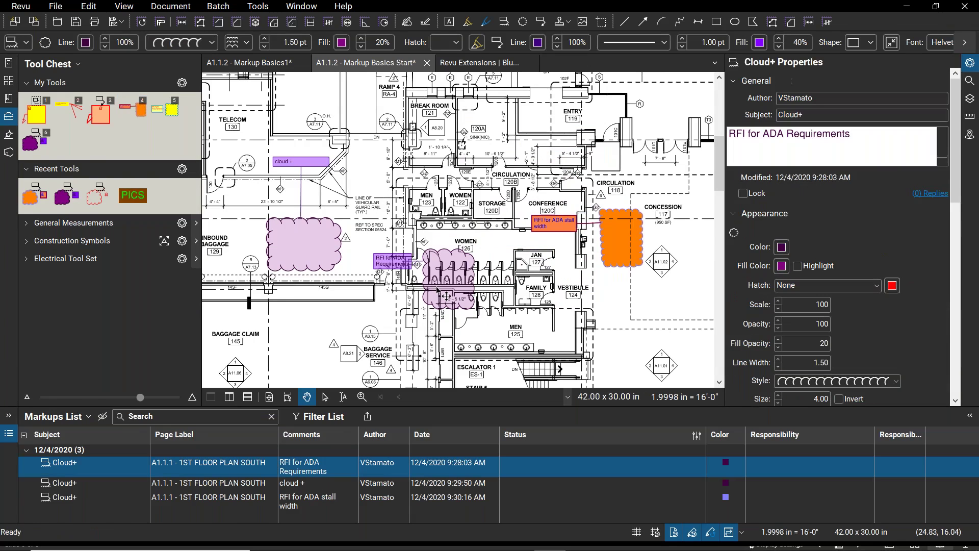
key("Delete")
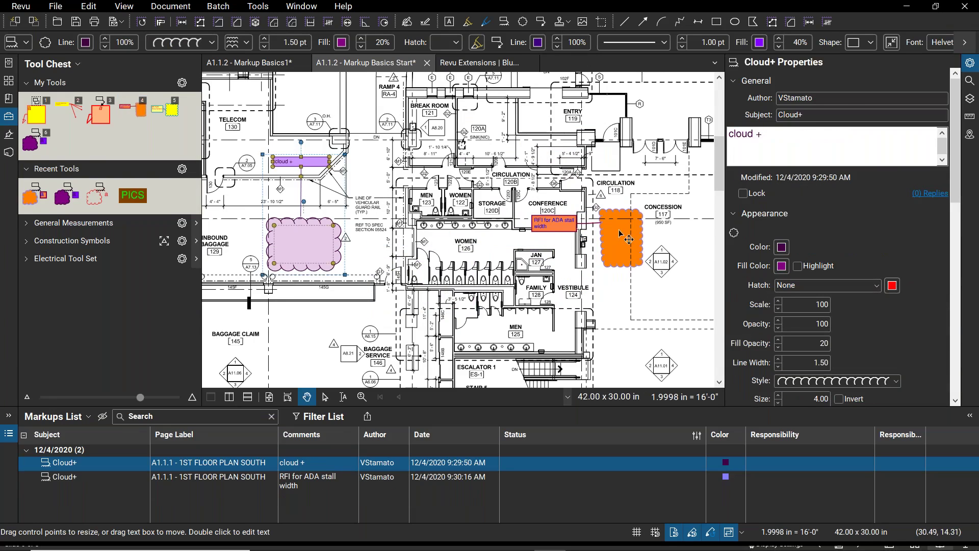
left_click_drag(628, 239, 427, 262)
left_click(296, 235)
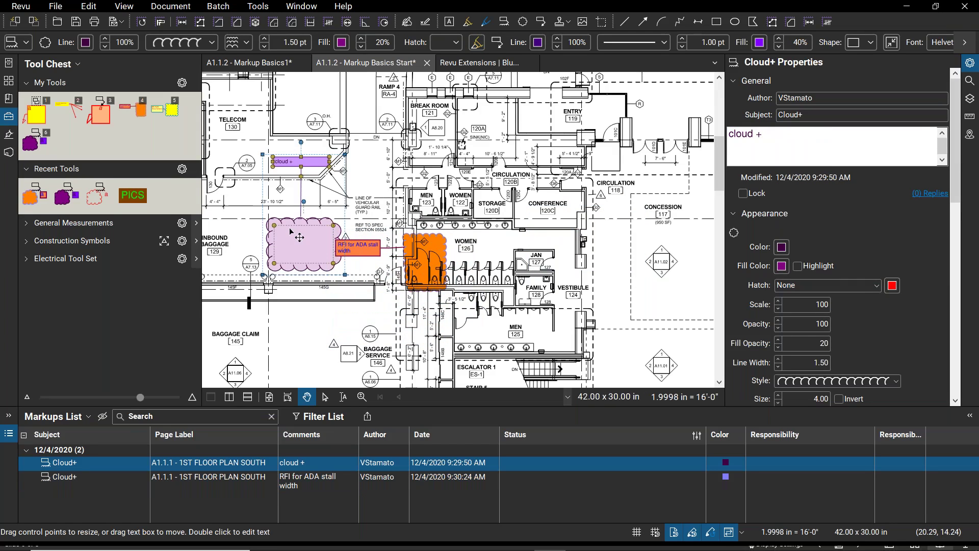
key("Delete")
scroll(380, 268, "up", 4)
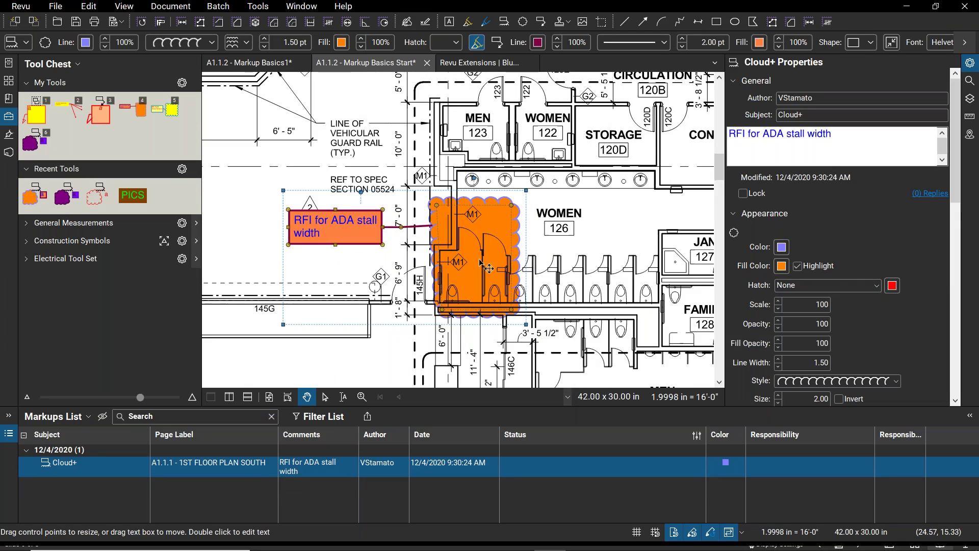
Step: Place two more copies of the saved RFI for ADA stall width Cloud+ around the break room and circulation area
key("Escape")
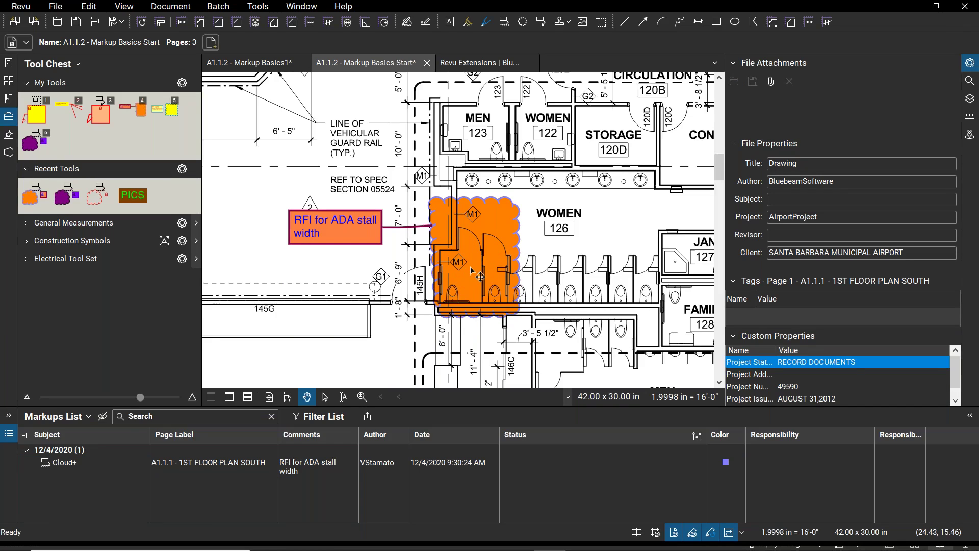
left_click(137, 110)
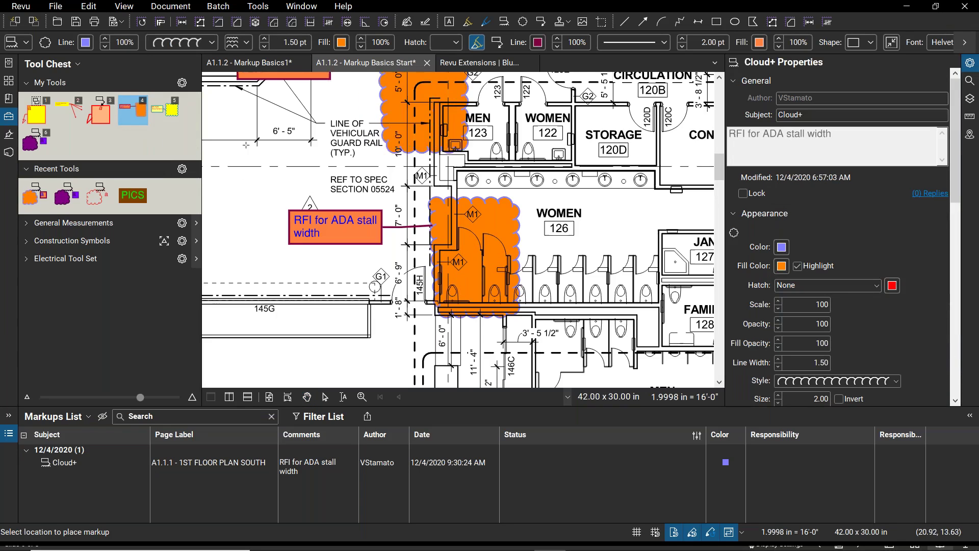
scroll(395, 287, "up", 2)
scroll(395, 287, "up", 3)
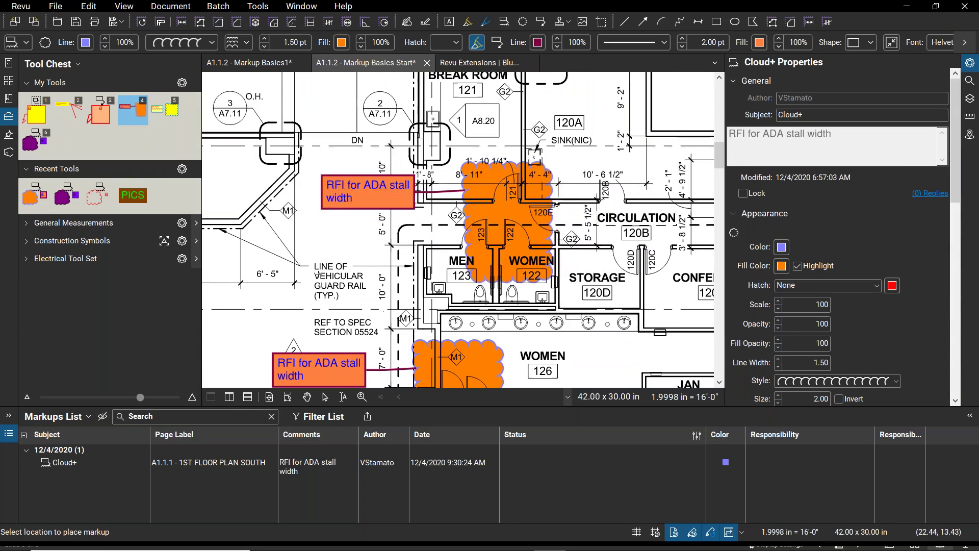
left_click(355, 268)
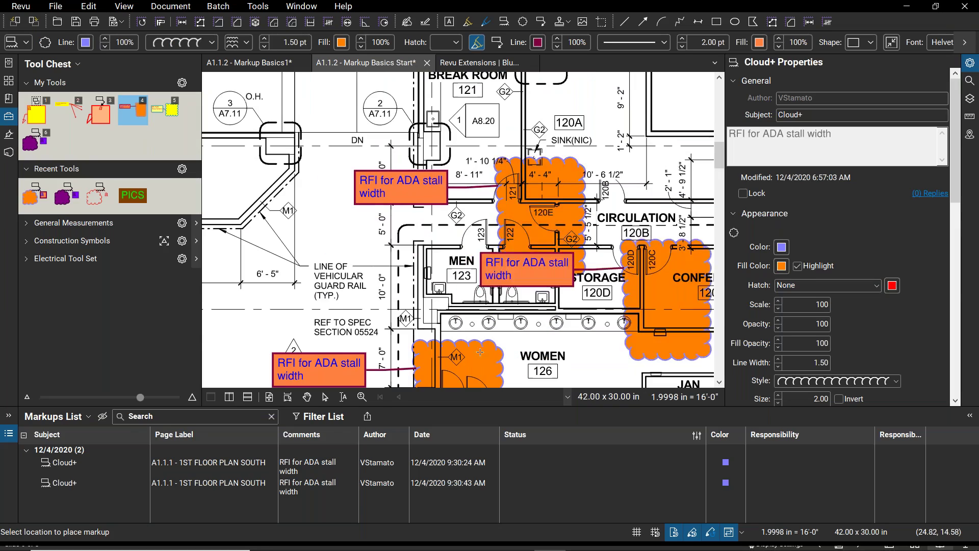
scroll(367, 316, "up", 5)
scroll(403, 311, "down", 6)
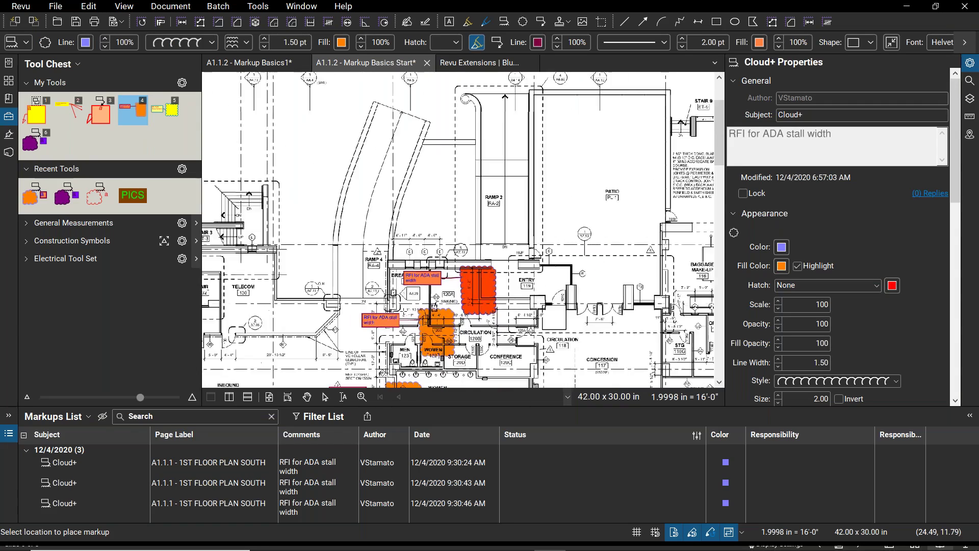
key("Escape")
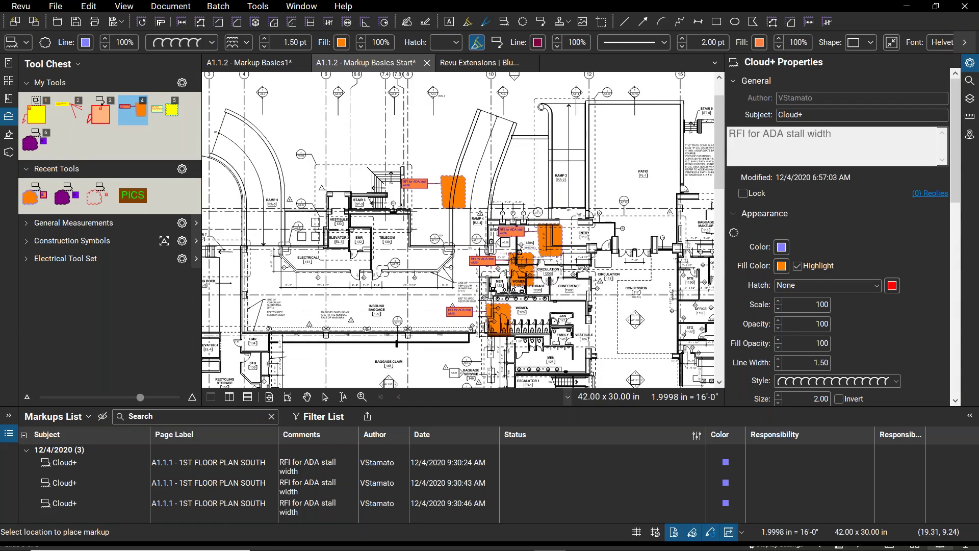
Step: Delete the two extra RFI for ADA stall width copies, keeping the one on the Women 126 stalls
left_click(525, 266)
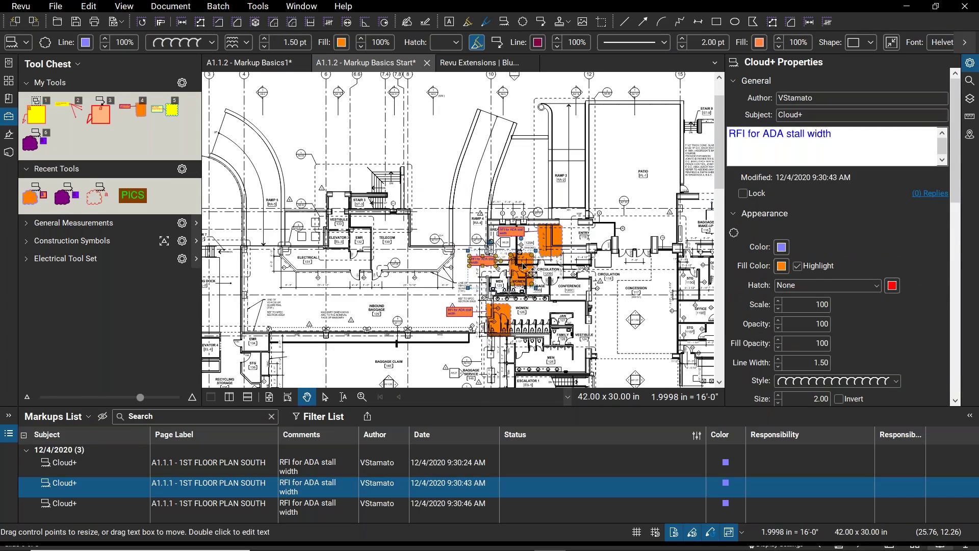
key("Delete")
key("Delete")
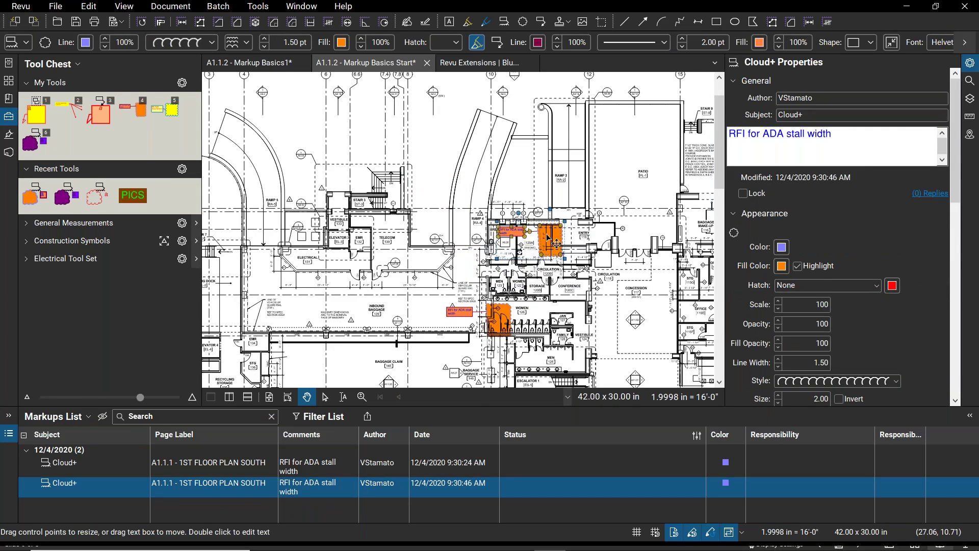
left_click(553, 307)
scroll(524, 322, "up", 4)
left_click_drag(519, 332, 517, 306)
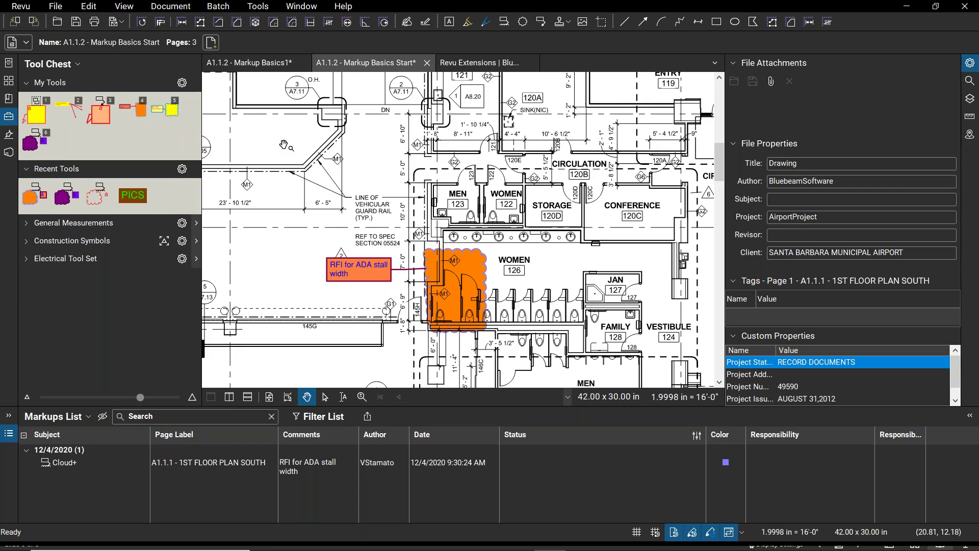
Step: Place one copy of the saved RFI ADA Requirements tool above Men 123 and Women 122
key("5")
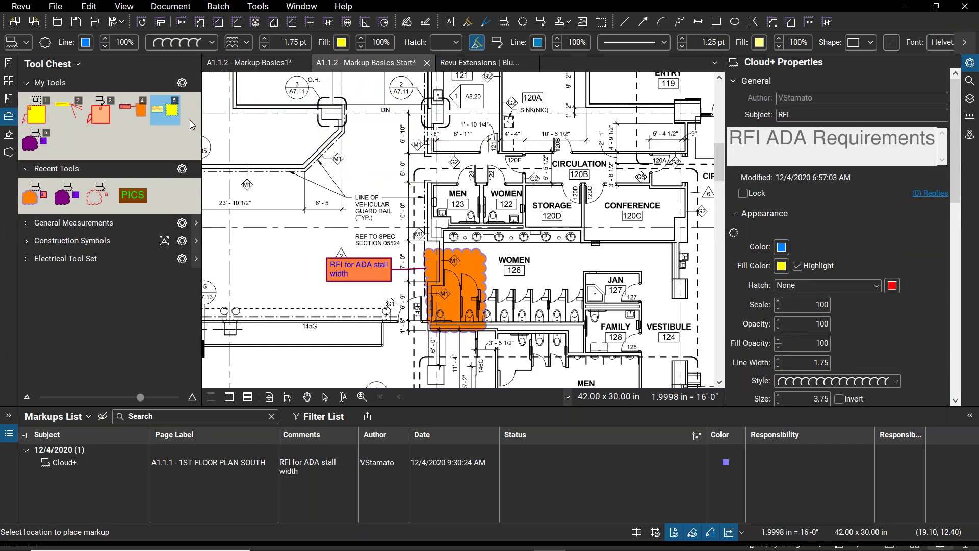
left_click(290, 184)
scroll(404, 185, "down", 3)
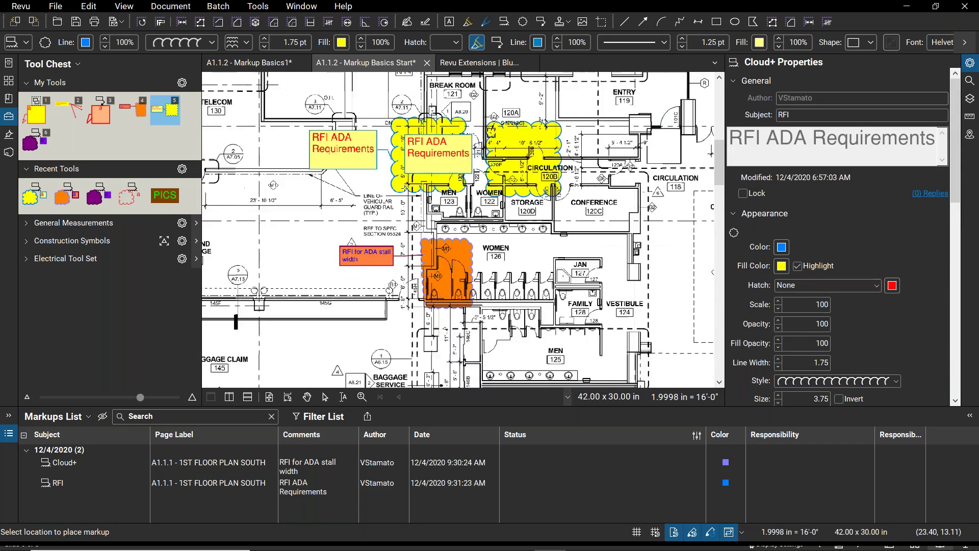
key("Escape")
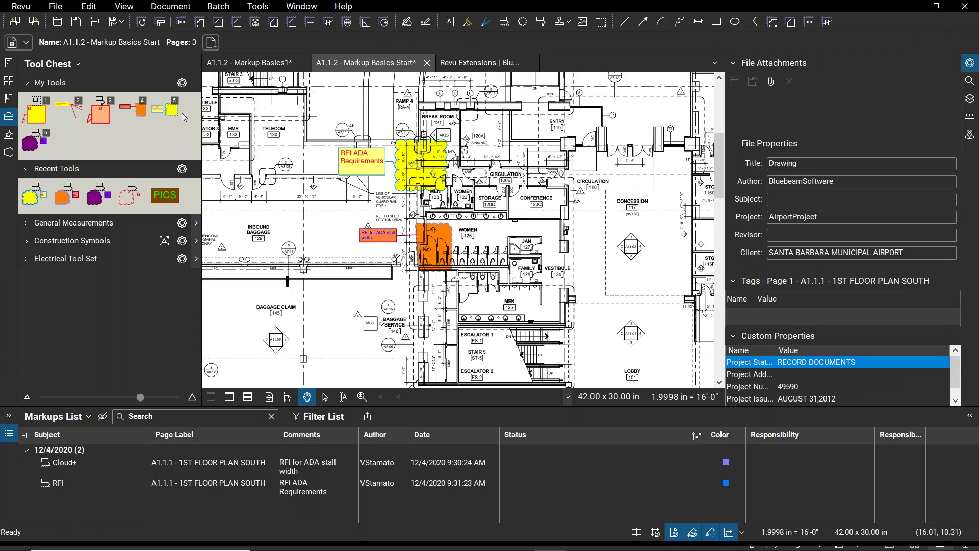
Step: Switch the RFI ADA Requirements tool to properties mode and draw a yellow cloud over the curved ramp with an empty callout at Ramp 2
left_click(169, 111)
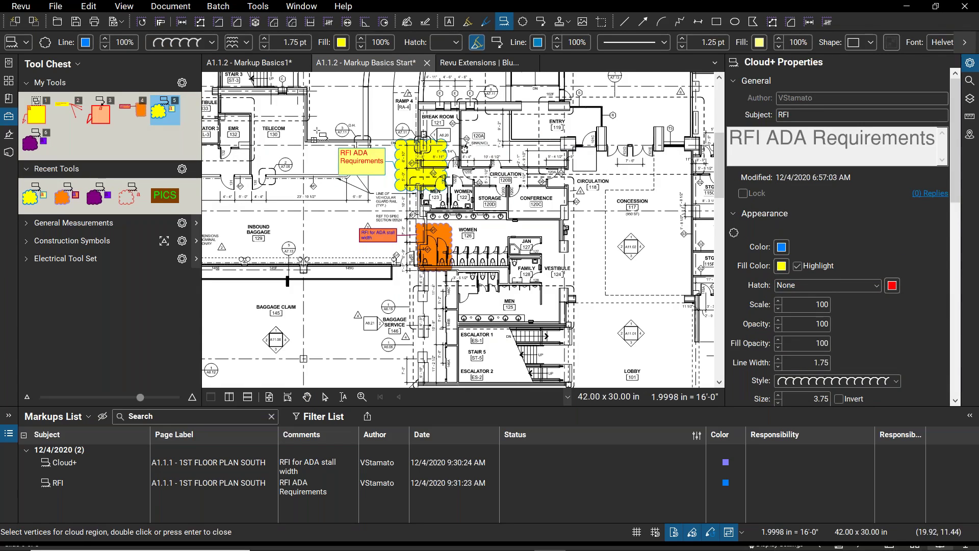
scroll(316, 164, "down", 2)
scroll(332, 160, "up", 3)
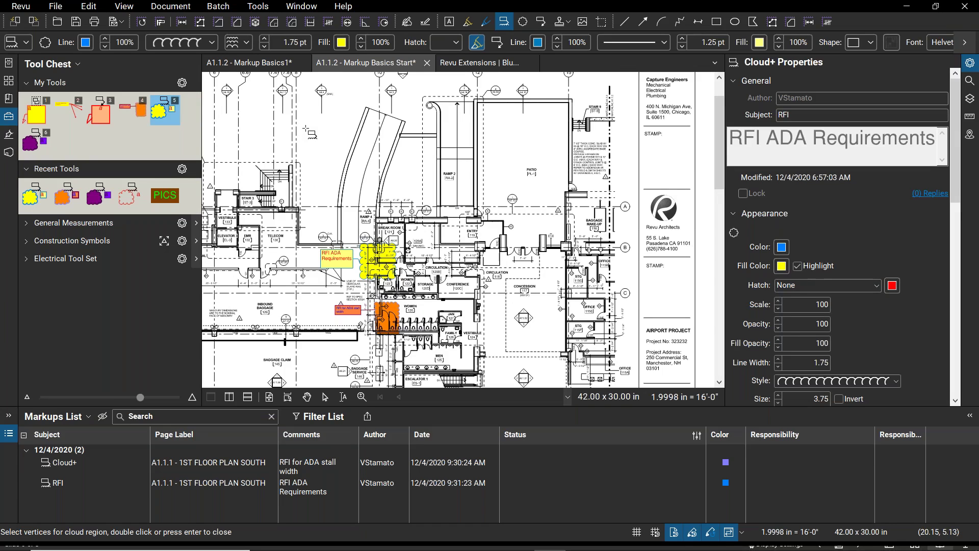
left_click_drag(306, 129, 378, 183)
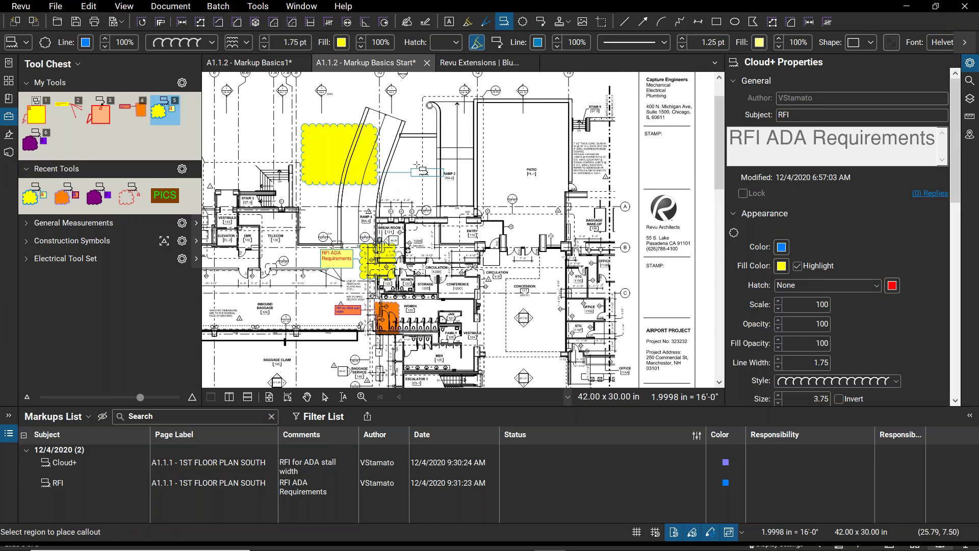
left_click(432, 148)
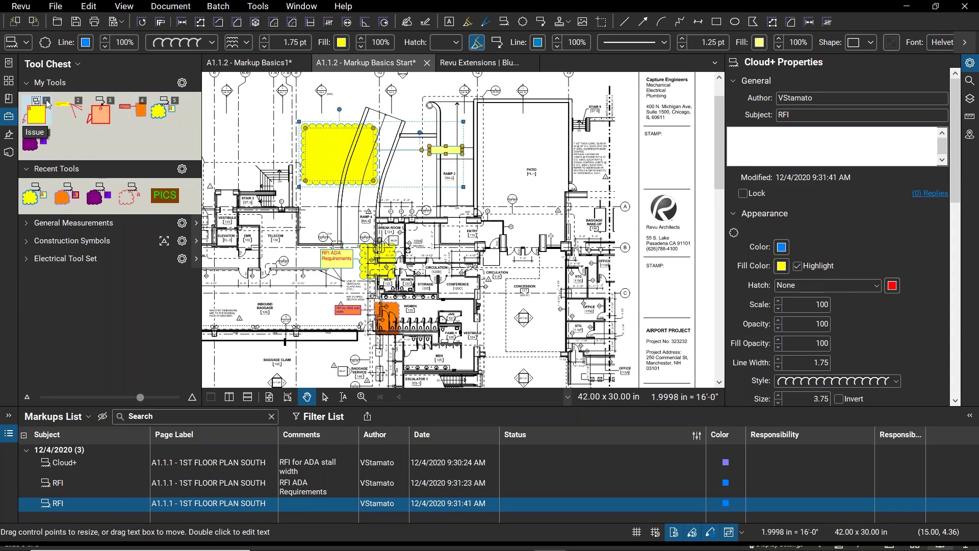
Step: Delete the newly drawn yellow RFI cloud and the RFI ADA Requirements markup above Men 123
key("Delete")
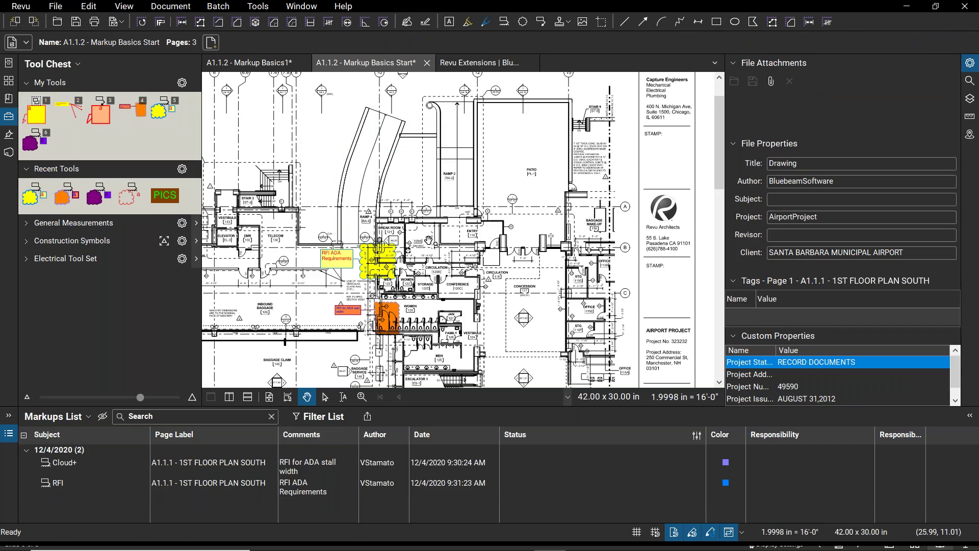
left_click(377, 261)
key("Delete")
scroll(341, 336, "up", 5)
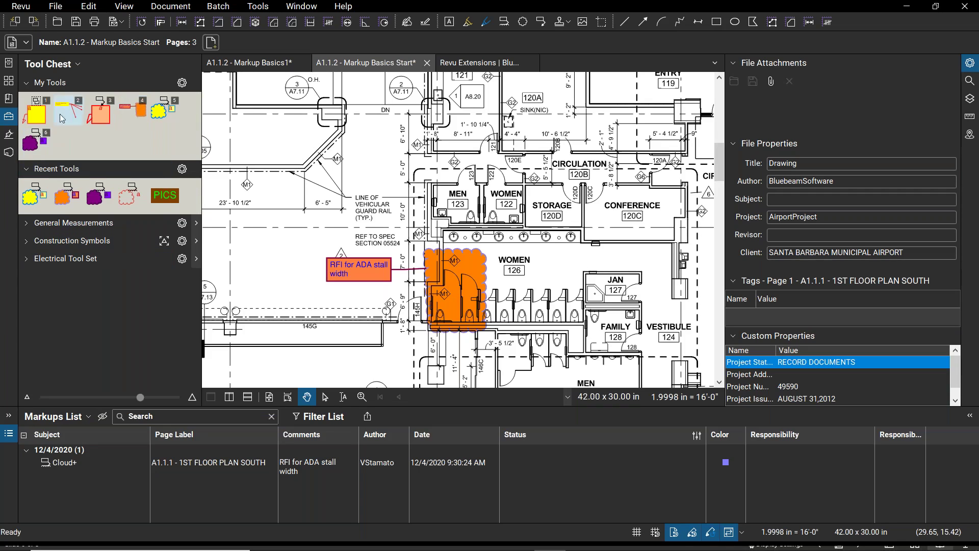
Step: Collapse the My Tools and Recent Tools sets, and reopen Recent Tools
left_click(27, 84)
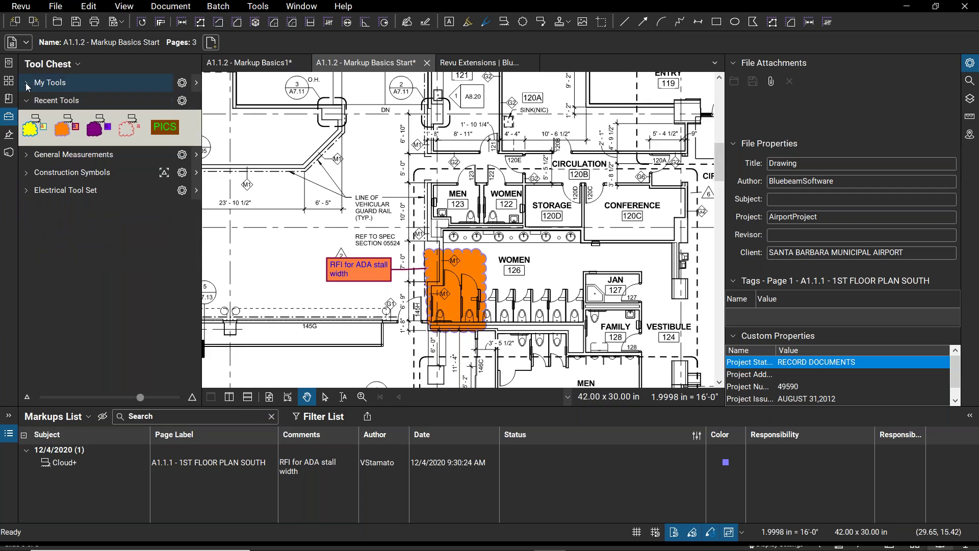
left_click(27, 102)
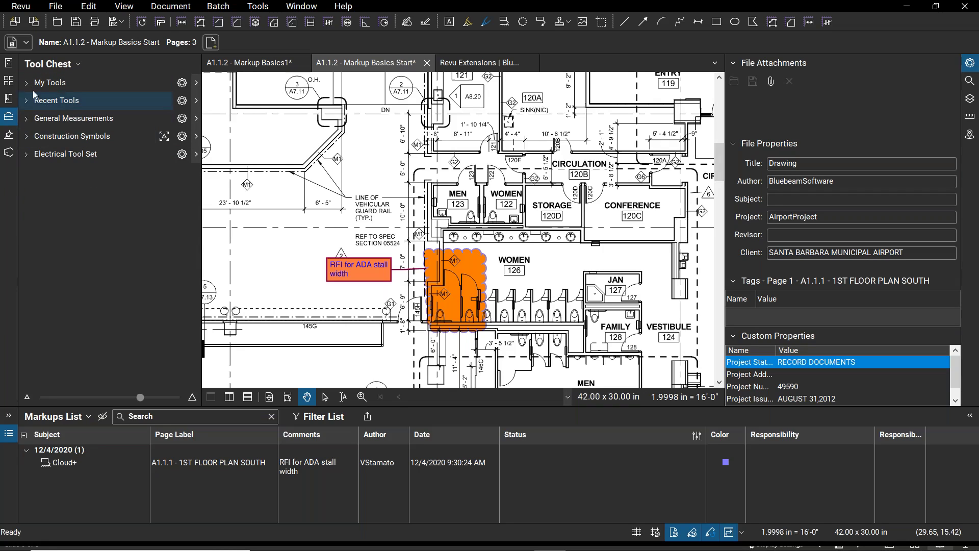
left_click(27, 102)
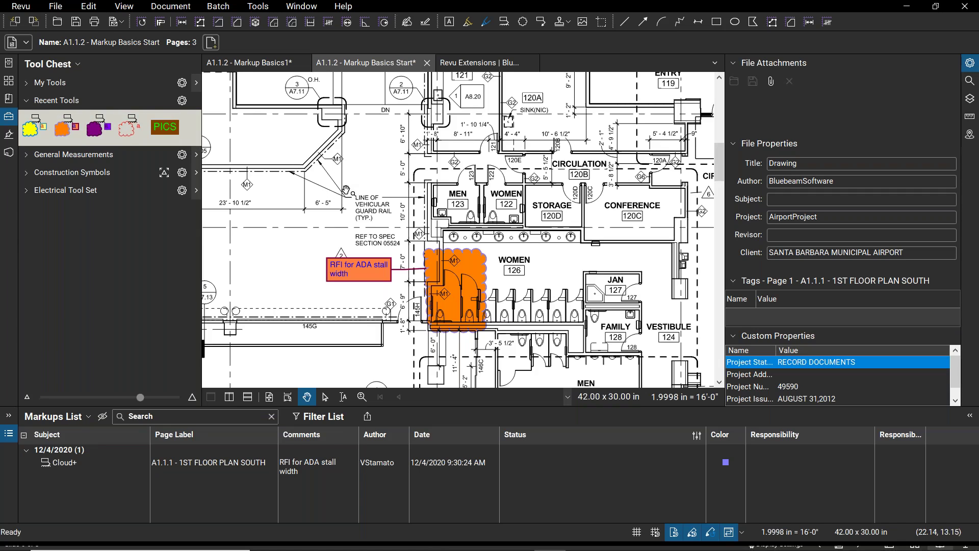
scroll(346, 190, "down", 5)
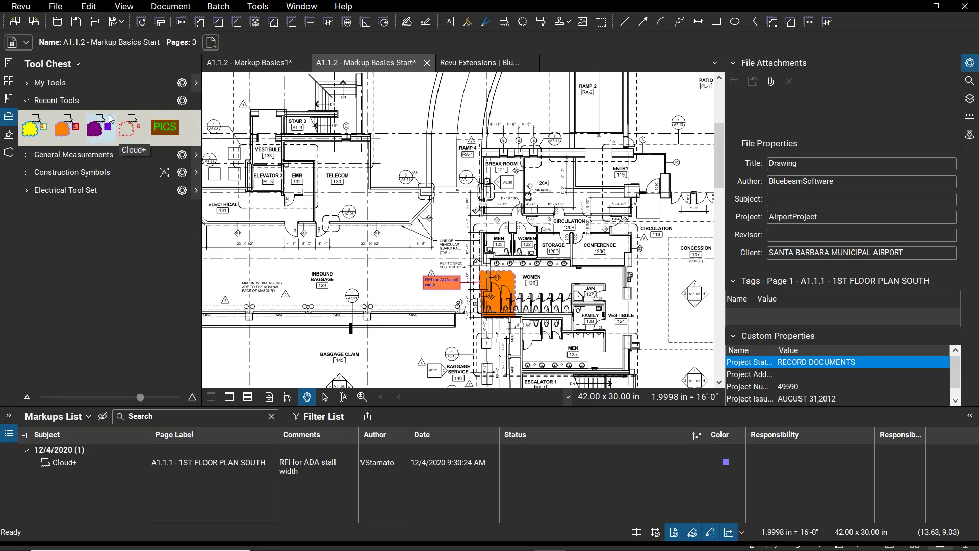
Step: Expand the My Tools set and add the recently used PICS text box to it
left_click(27, 84)
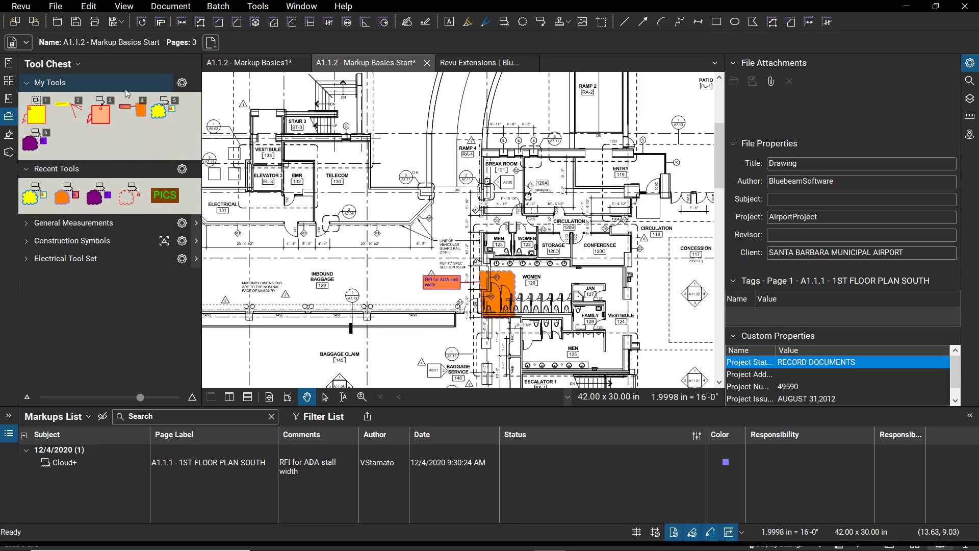
left_click(167, 195)
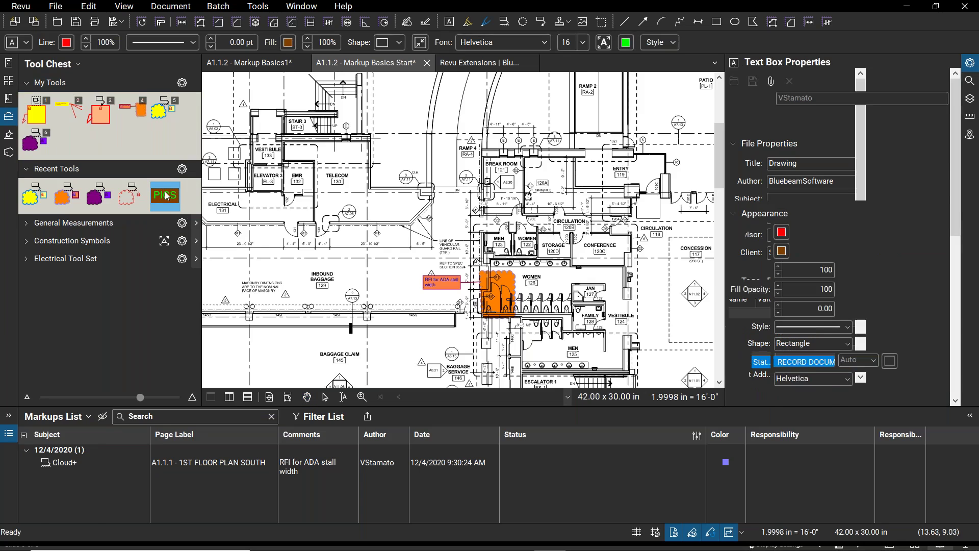
left_click_drag(167, 195, 97, 138)
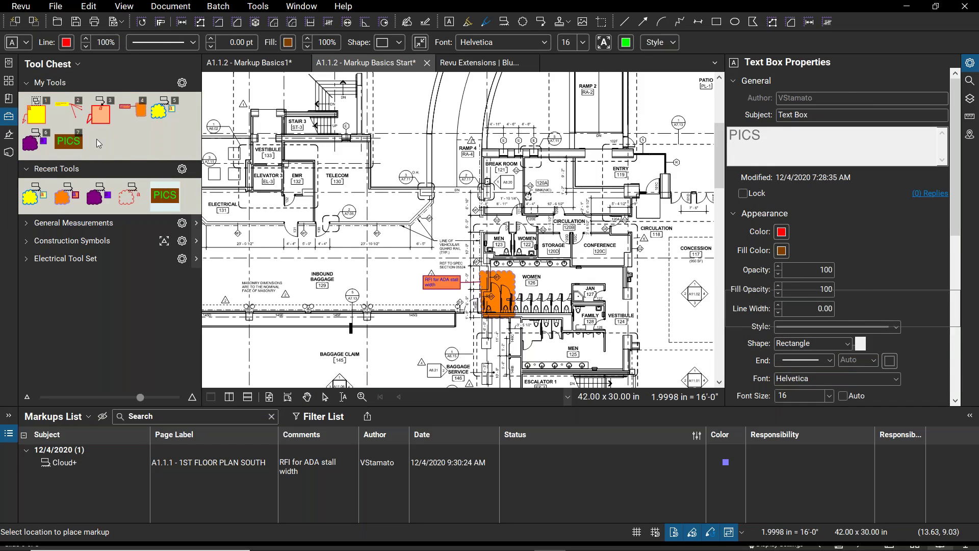
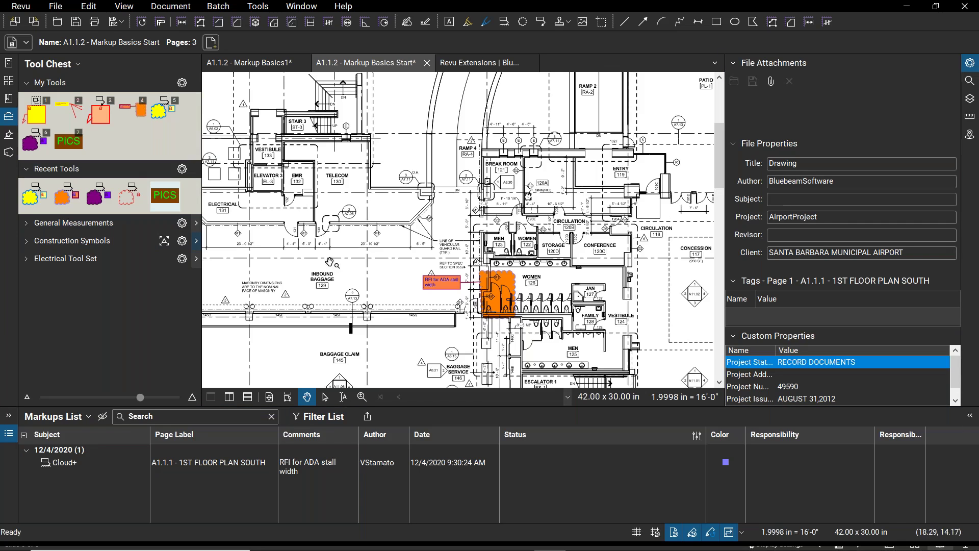
Step: Set the fill of both the cloud and the callout box of the Women 126 Cloud+ to yellow
scroll(423, 263, "up", 3)
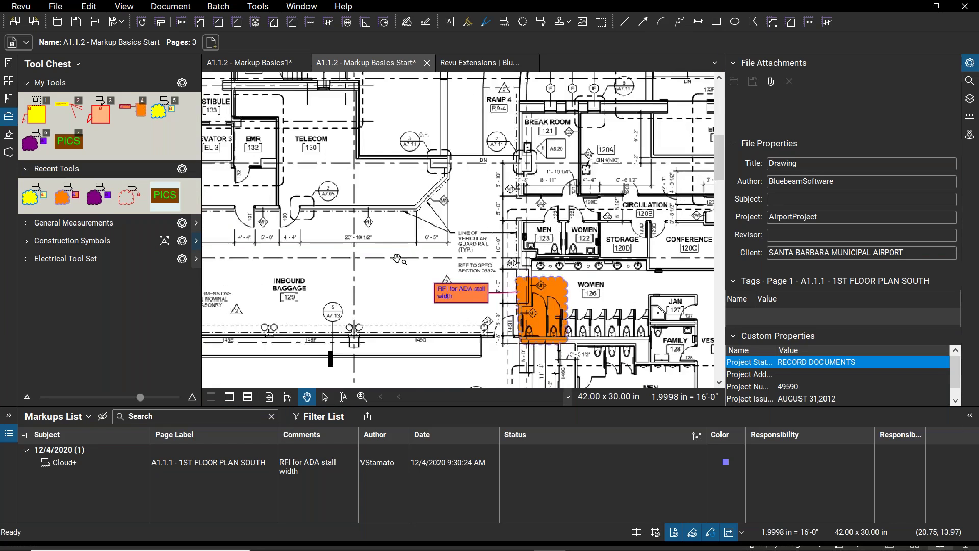
scroll(376, 251, "up", 2)
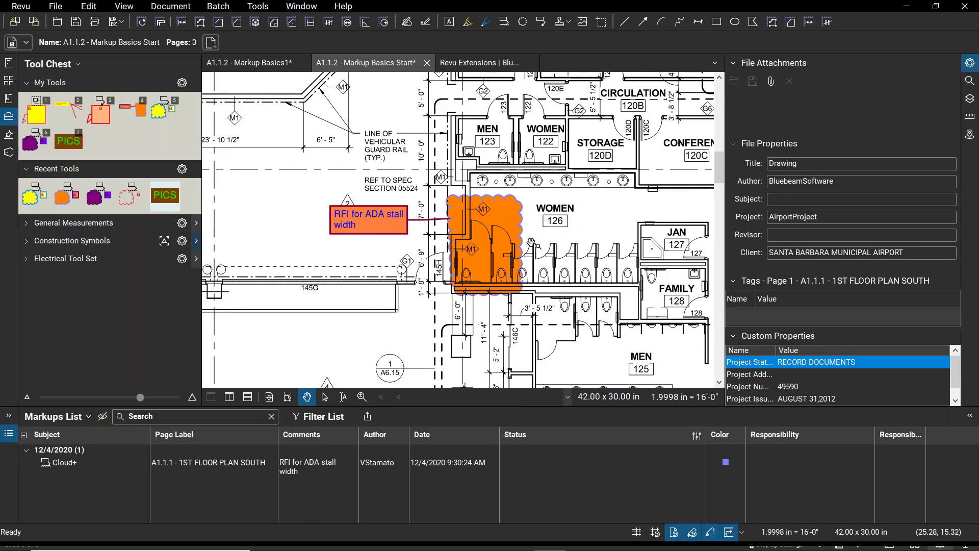
scroll(556, 220, "up", 1)
scroll(506, 257, "down", 1)
left_click(462, 257)
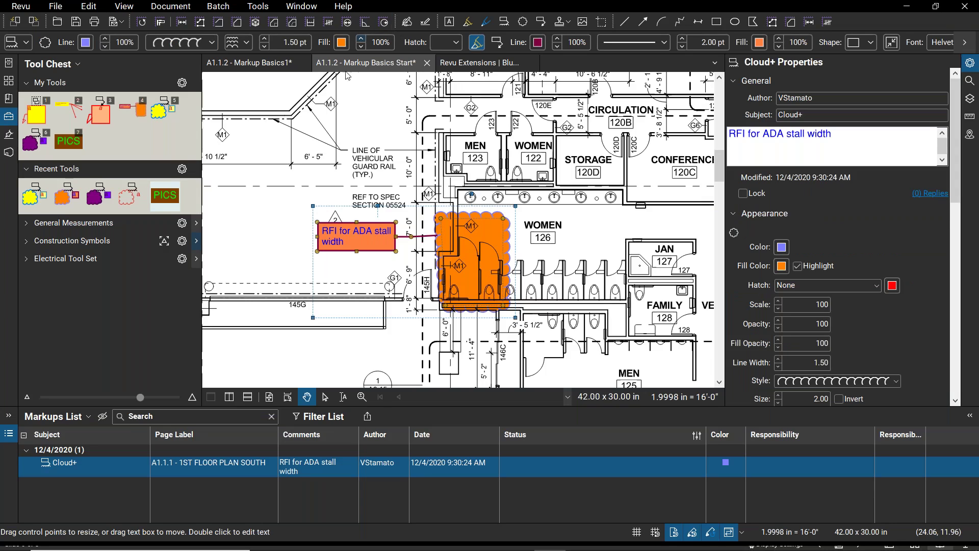
left_click(342, 43)
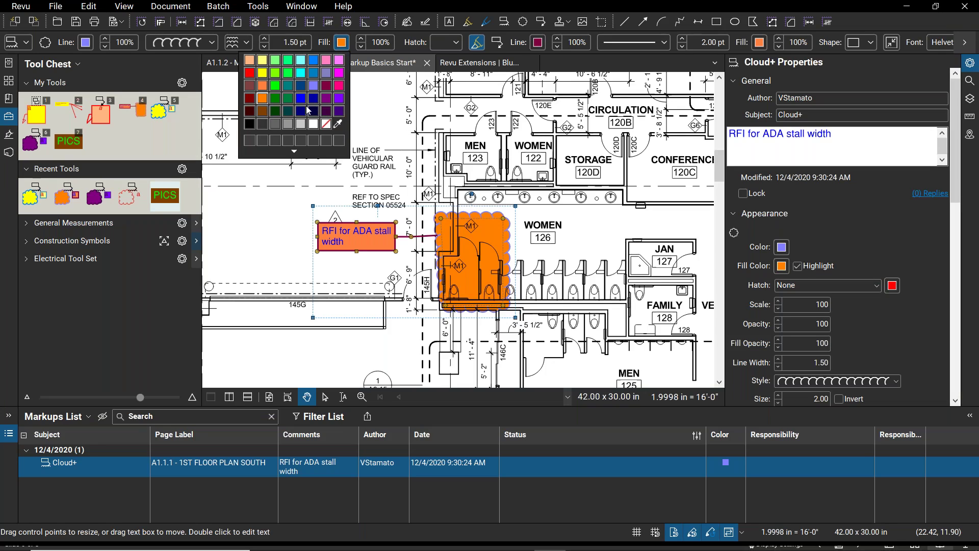
left_click(263, 72)
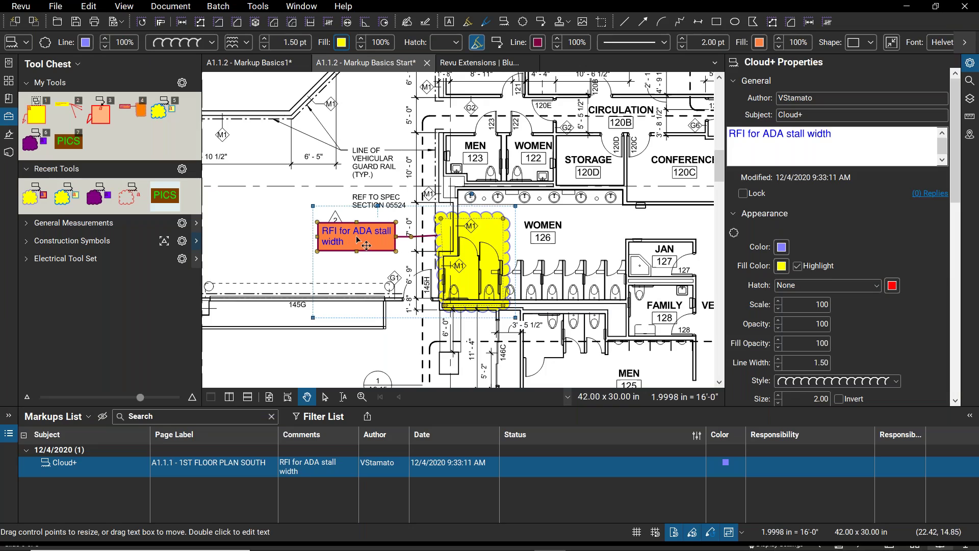
left_click(760, 42)
left_click(680, 73)
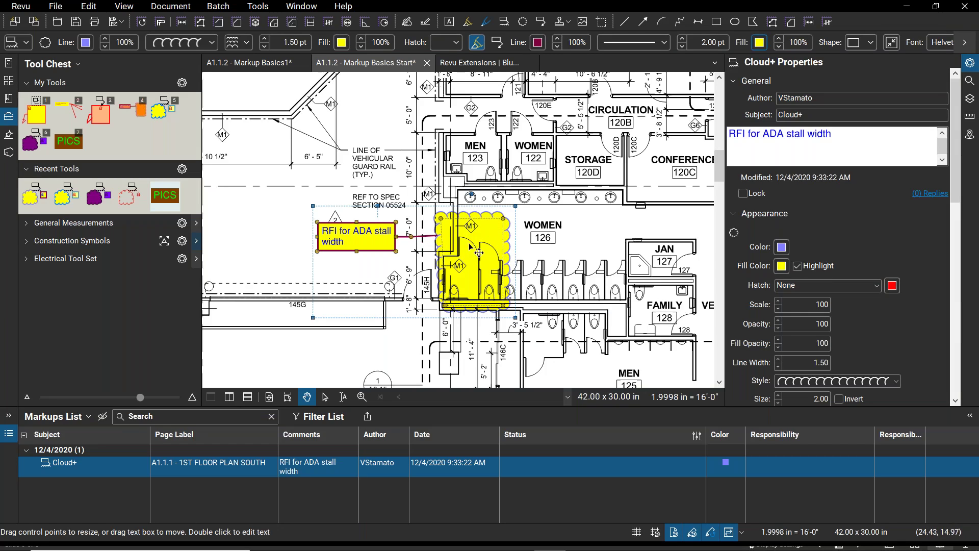
Step: Set the Women 126 cloud's line color to dark blue and its line width to 2.00 pt
left_click(86, 44)
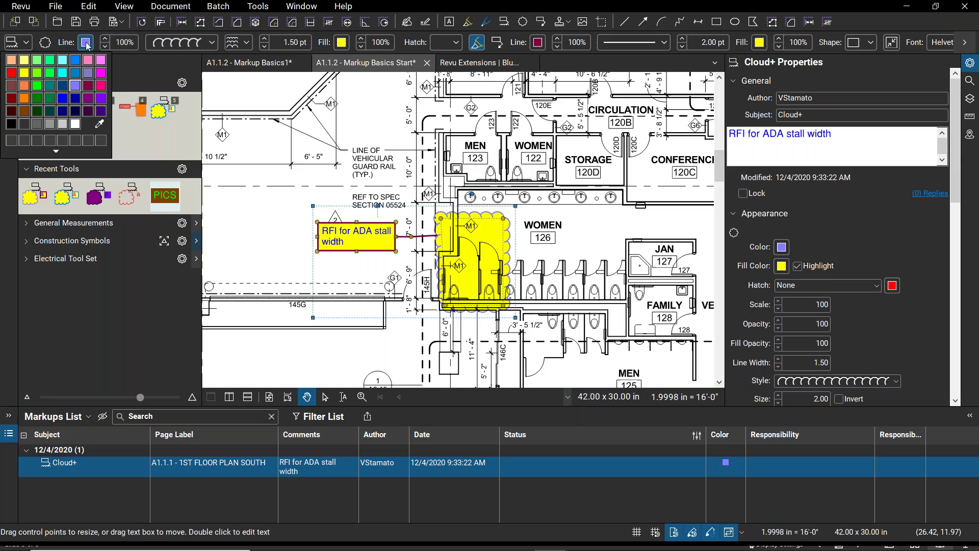
left_click(76, 98)
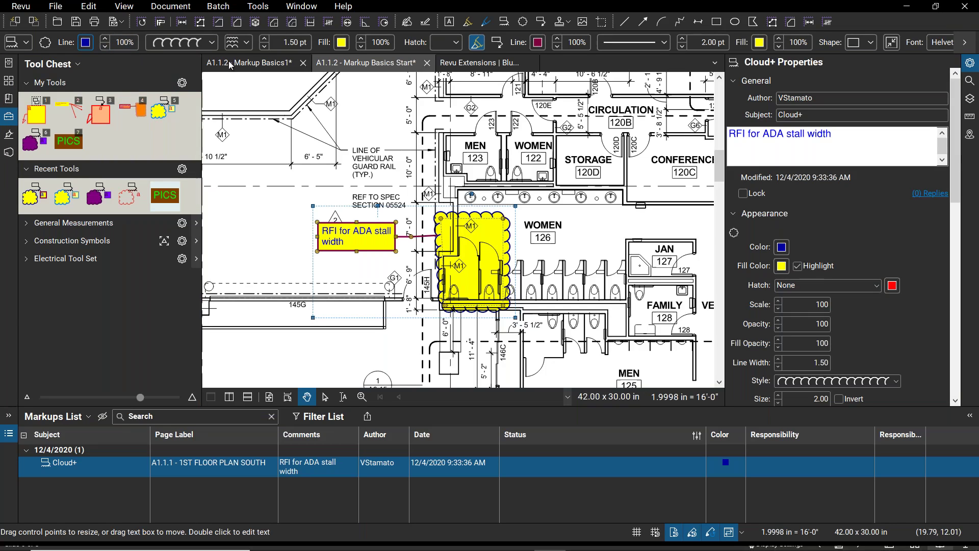
left_click(216, 39)
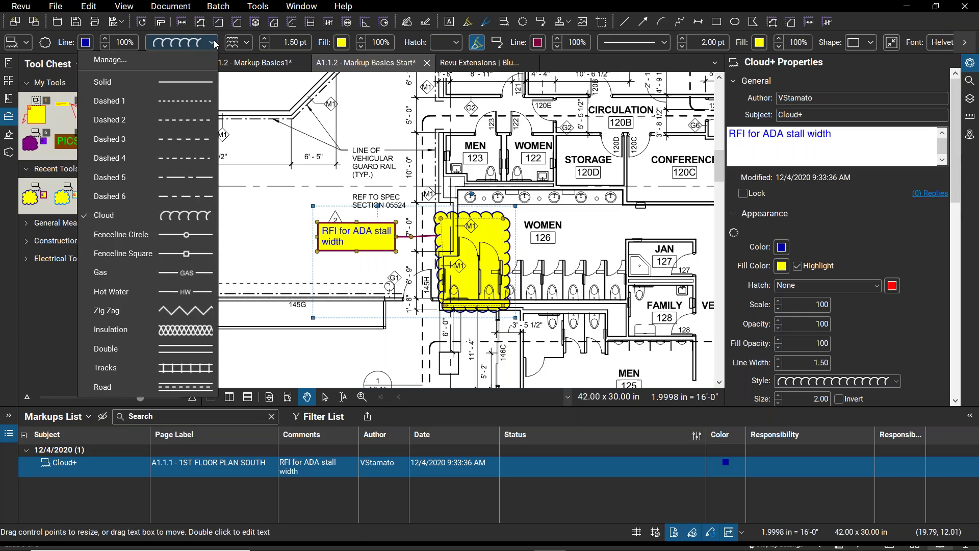
left_click(213, 43)
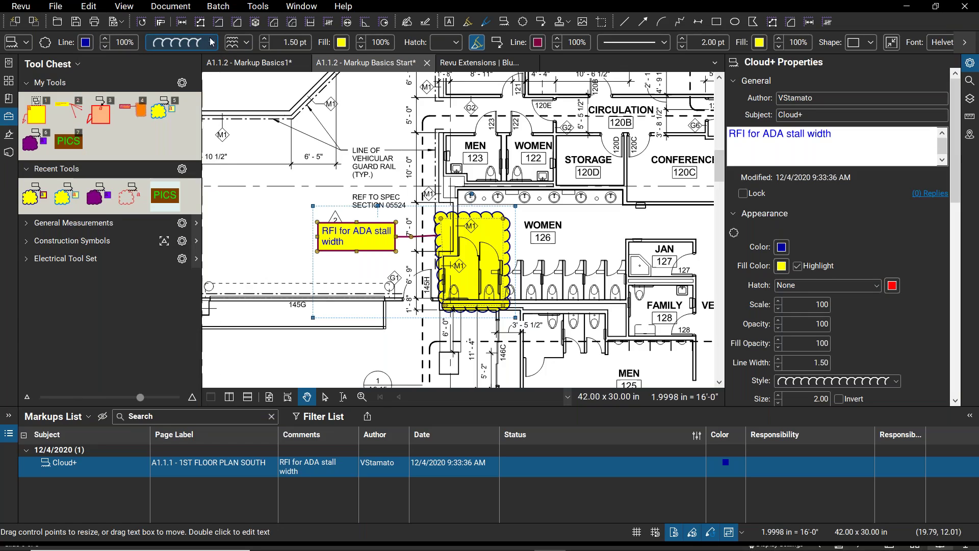
left_click(265, 39)
left_click(266, 39)
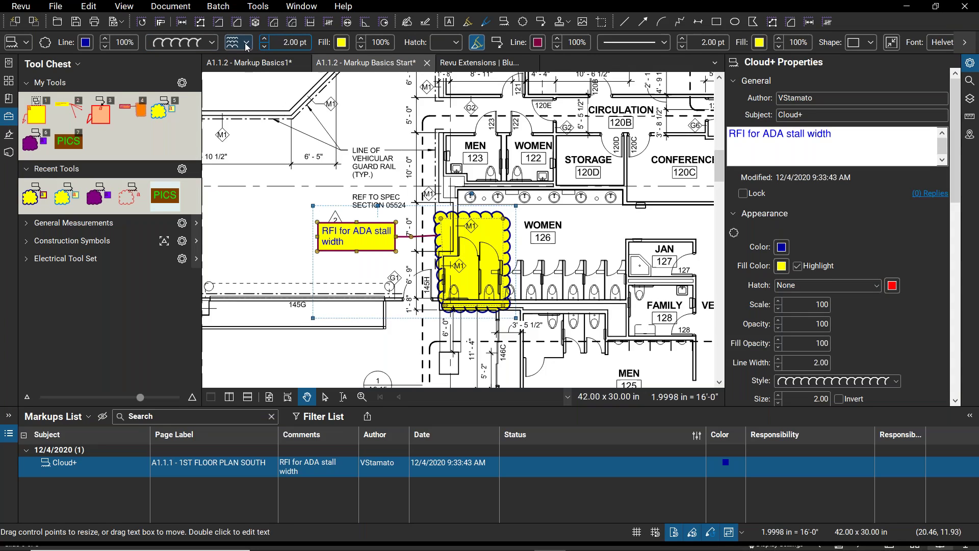
Step: Set the cloud's arc size to 3.75 and move the whole Cloud+ slightly down and left on the plan
left_click(245, 43)
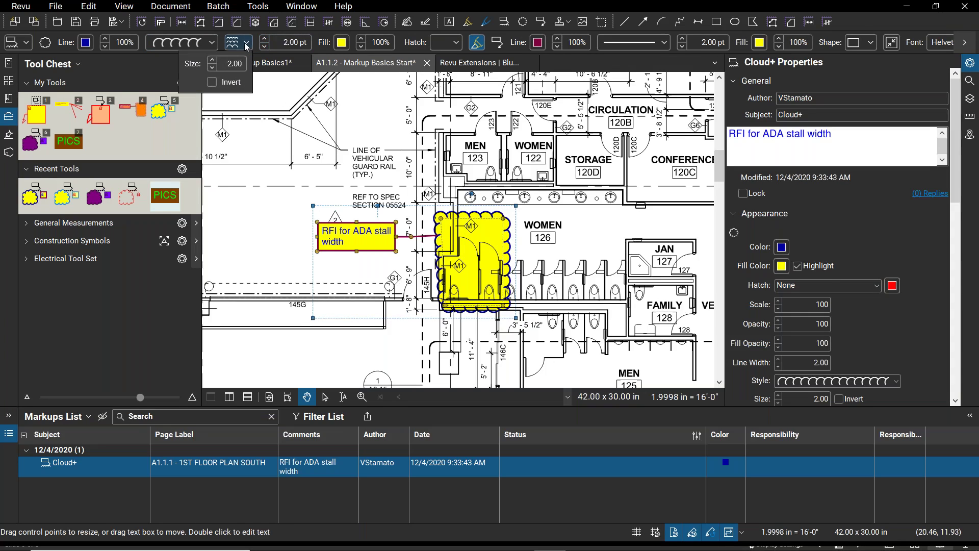
left_click(214, 61)
left_click(214, 61)
left_click(215, 61)
left_click(214, 61)
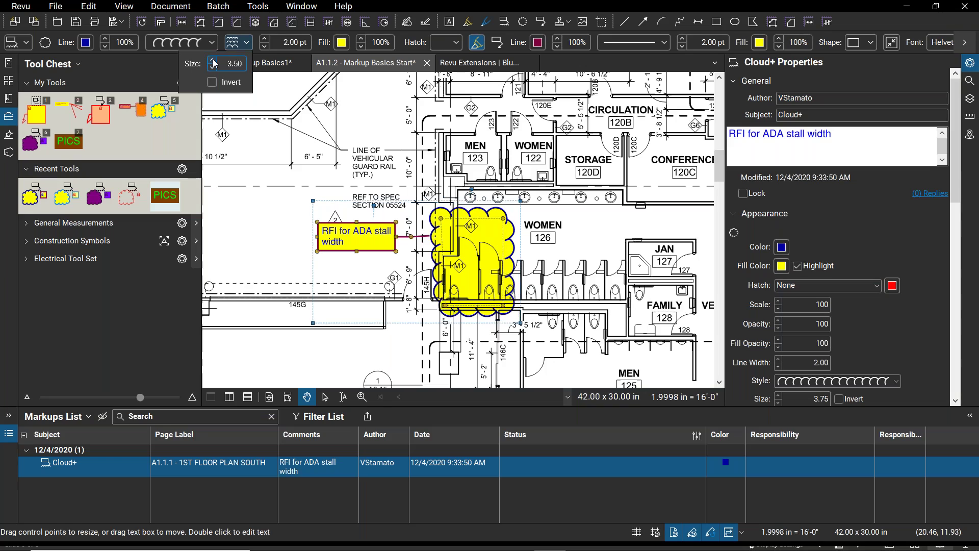
left_click(214, 61)
left_click(378, 169)
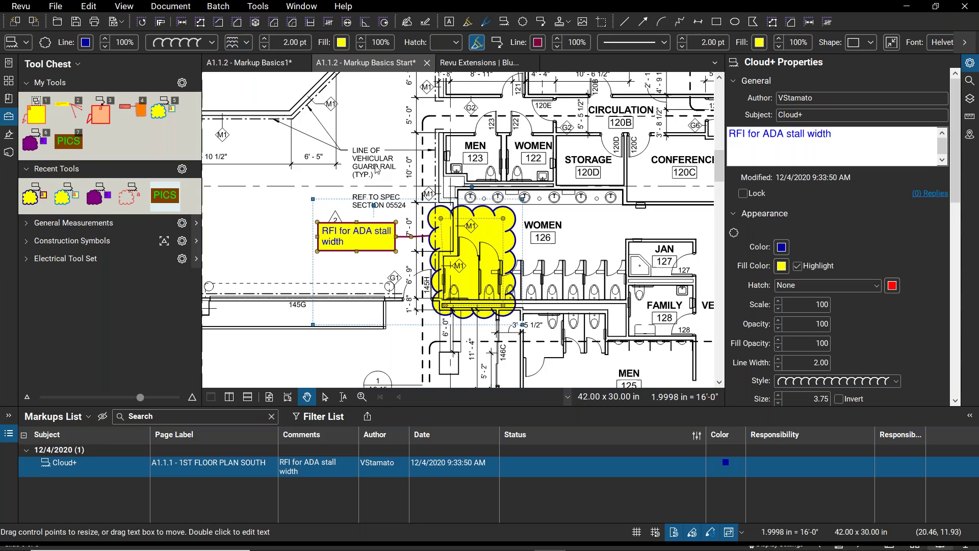
left_click(392, 149)
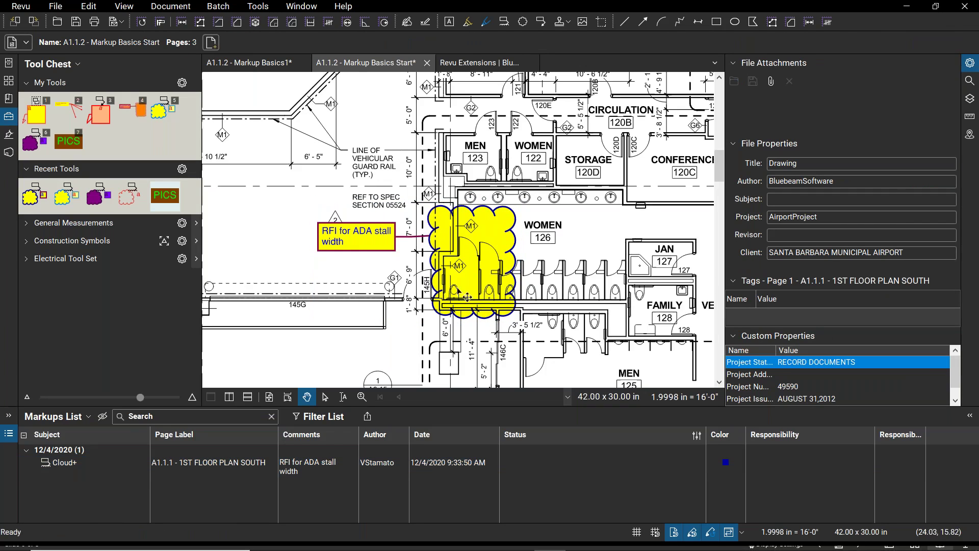
left_click_drag(485, 256, 461, 274)
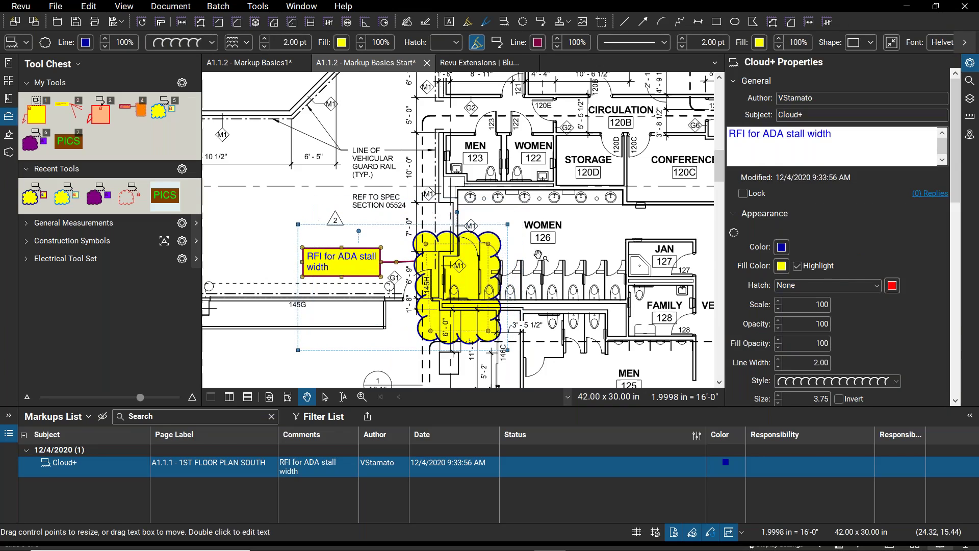
left_click(563, 231)
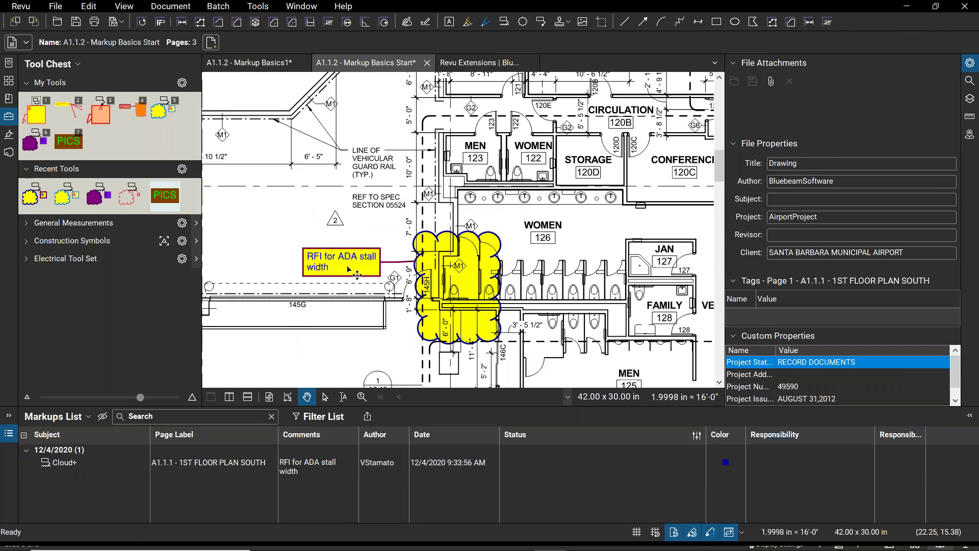
Step: Add the restyled yellow Cloud+ markup and the recently used red Cloud+ to the My Tools set
left_click(468, 280)
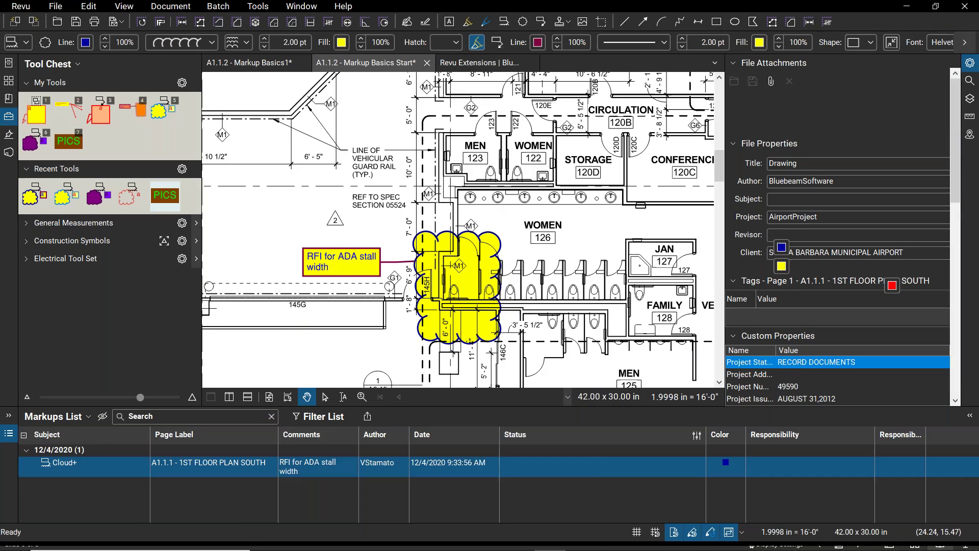
right_click(464, 280)
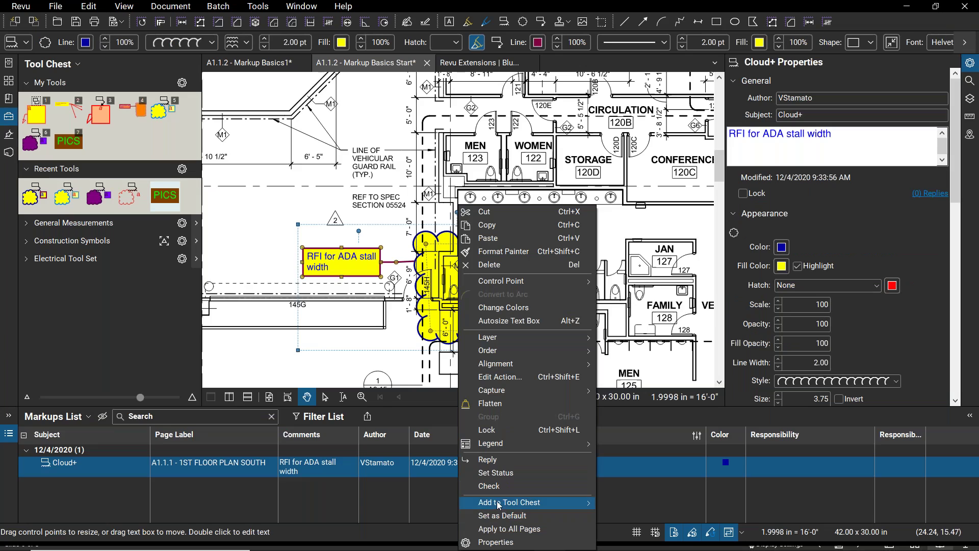
mouse_move(513, 503)
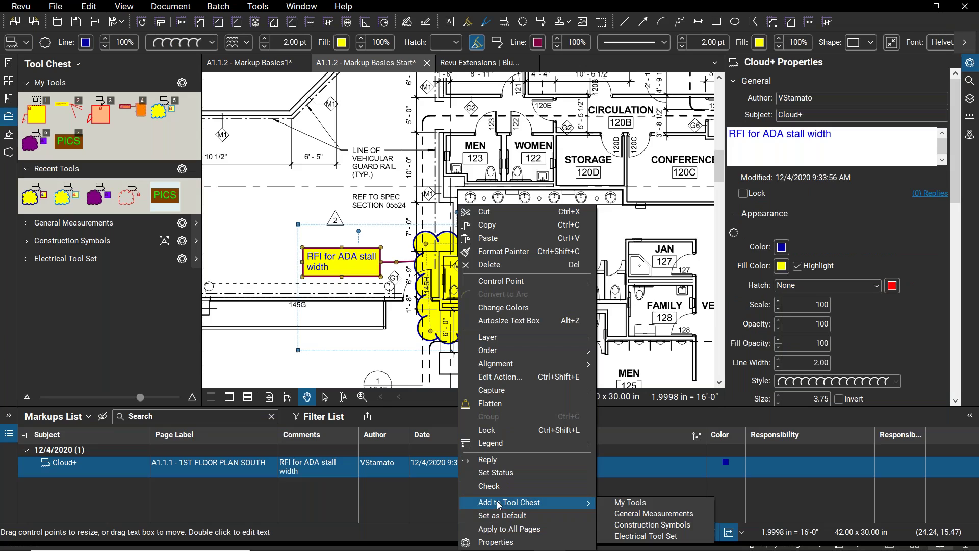
left_click(623, 503)
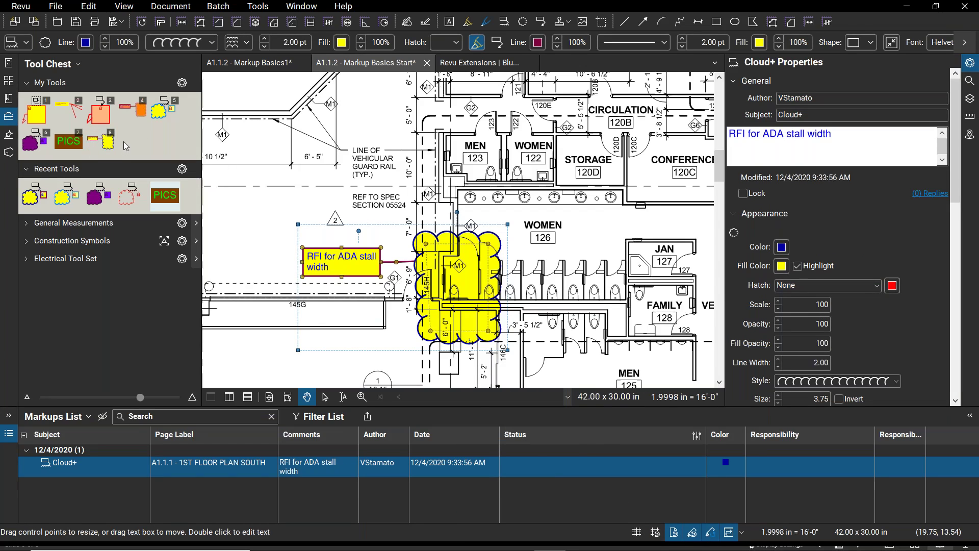
left_click(287, 200)
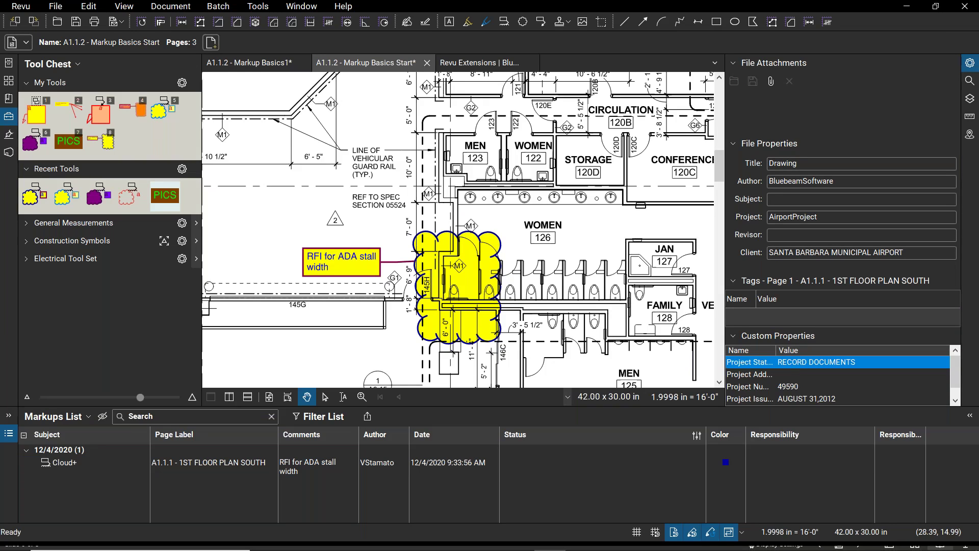
left_click(131, 200)
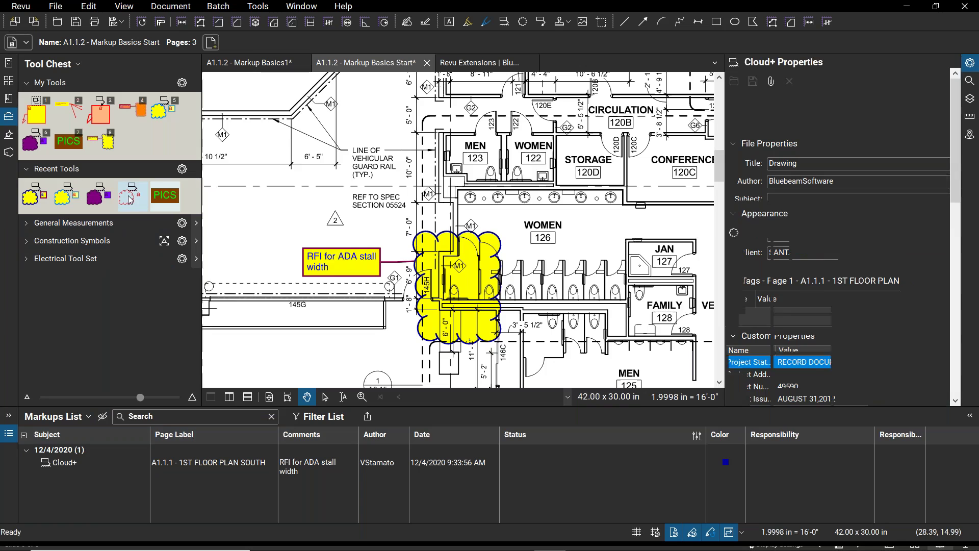
left_click_drag(131, 200, 132, 141)
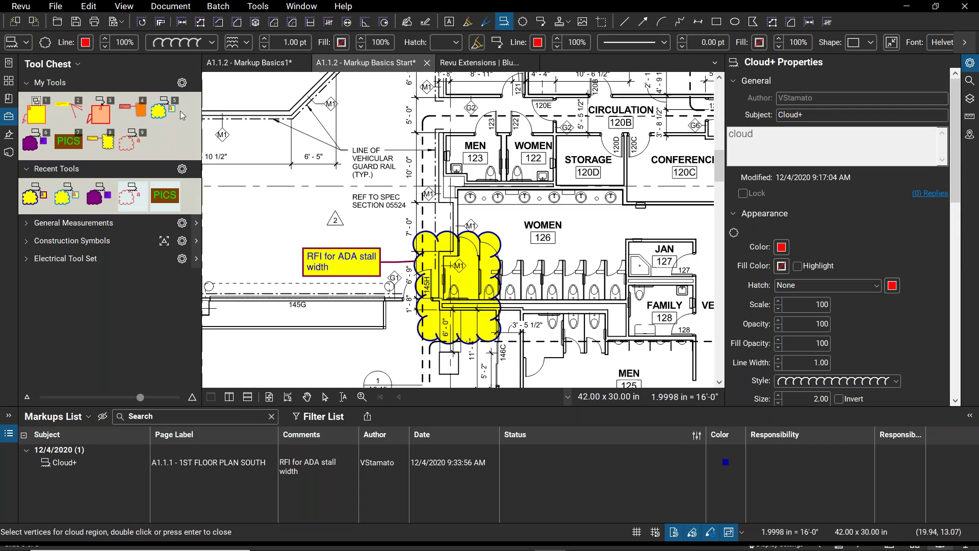
Step: Show My Tools in Detail view with the Tool Chest widened, and return the set to Symbol view
left_click(183, 84)
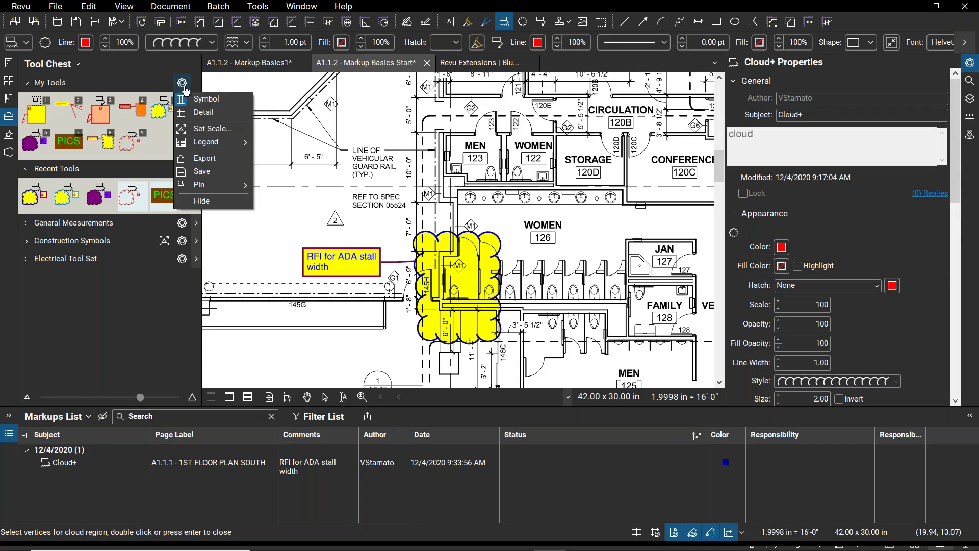
left_click(201, 111)
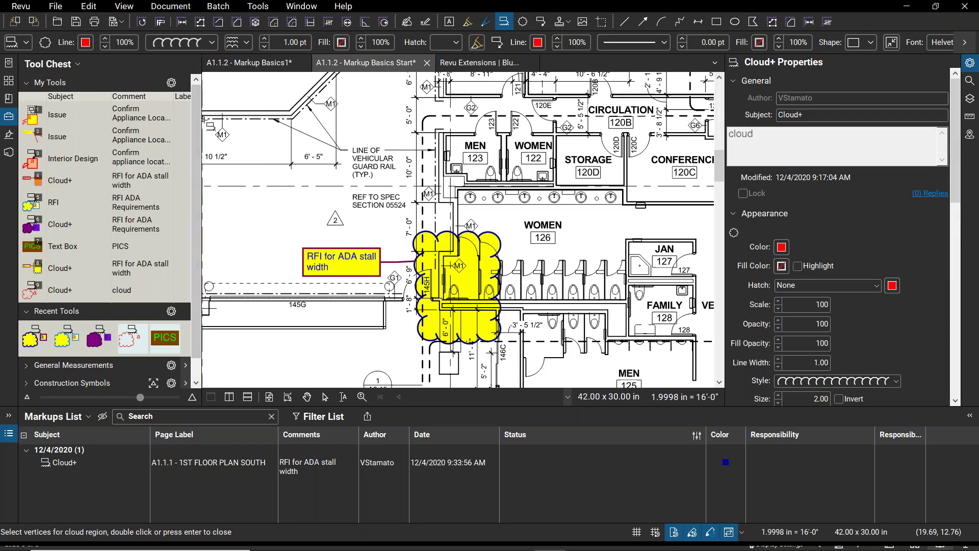
left_click_drag(199, 116, 314, 117)
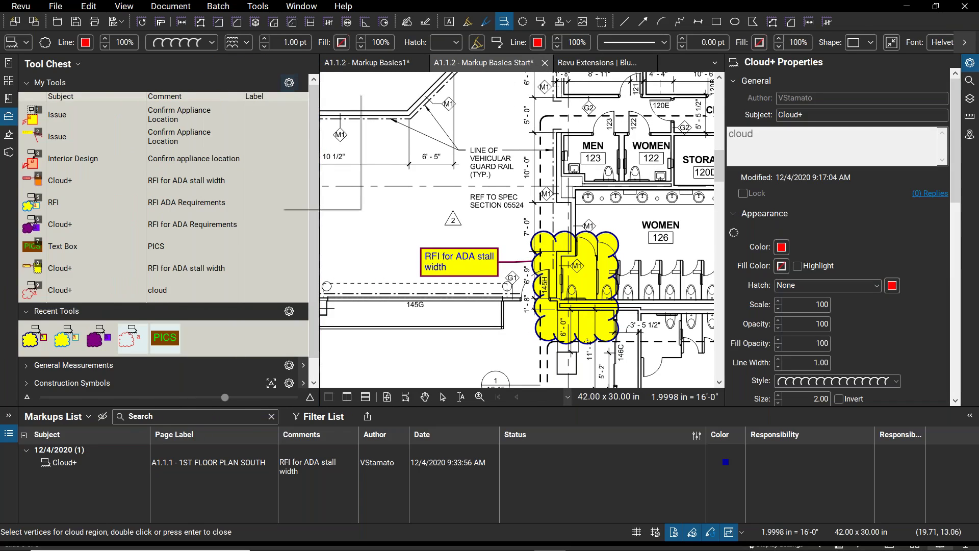
left_click(290, 84)
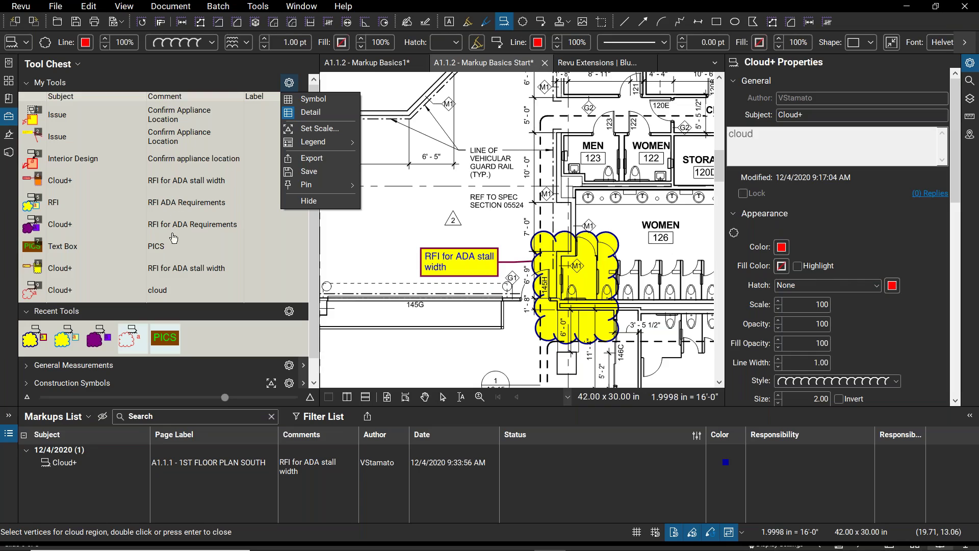
left_click(311, 101)
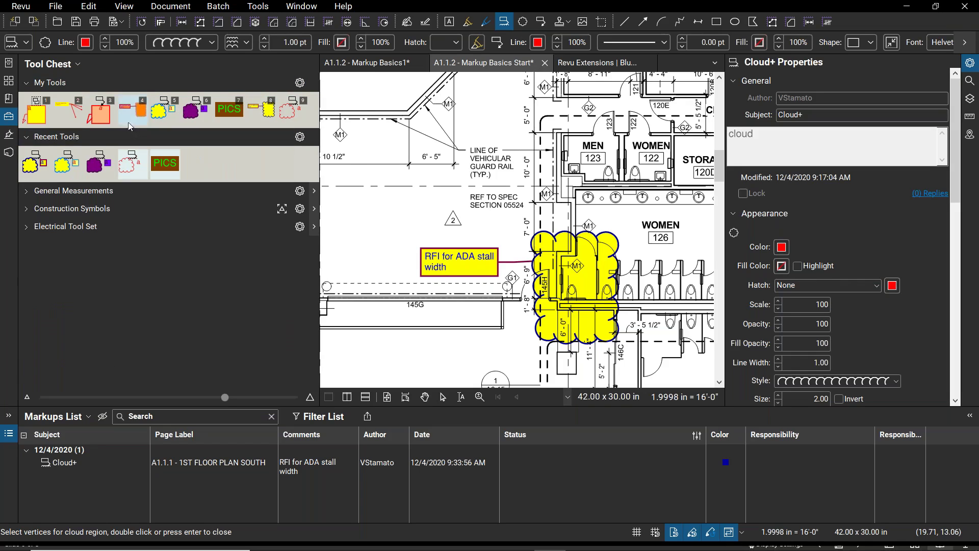
left_click(96, 113)
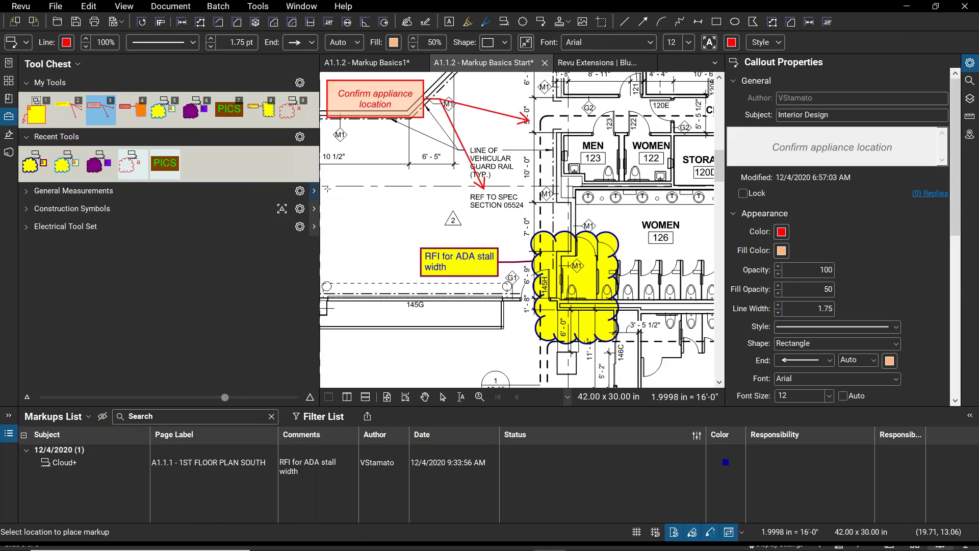
scroll(393, 248, "down", 3)
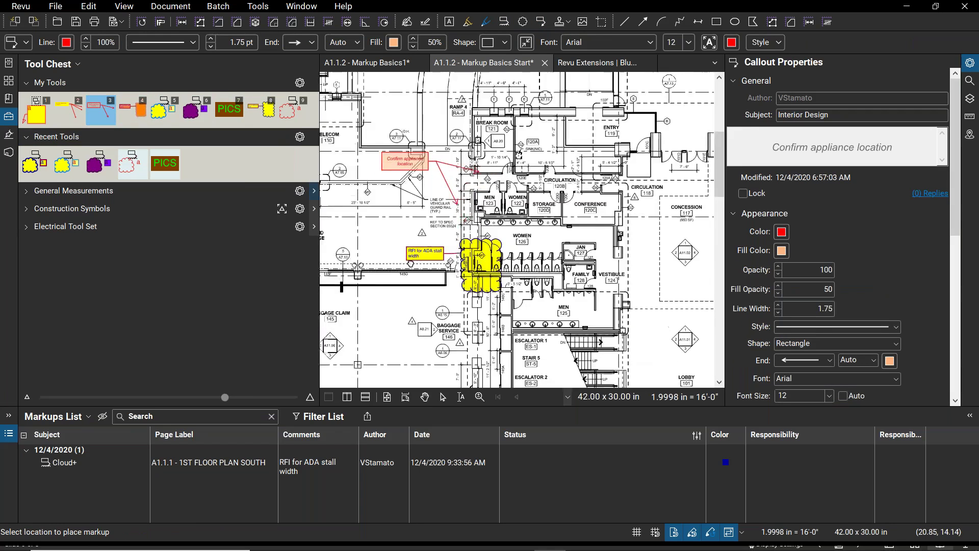
left_click_drag(410, 264, 418, 283)
key("Escape")
Step: Bring Break Room 121 and the adjoining room 120A into close view on the floor plan
left_click_drag(453, 228, 477, 255)
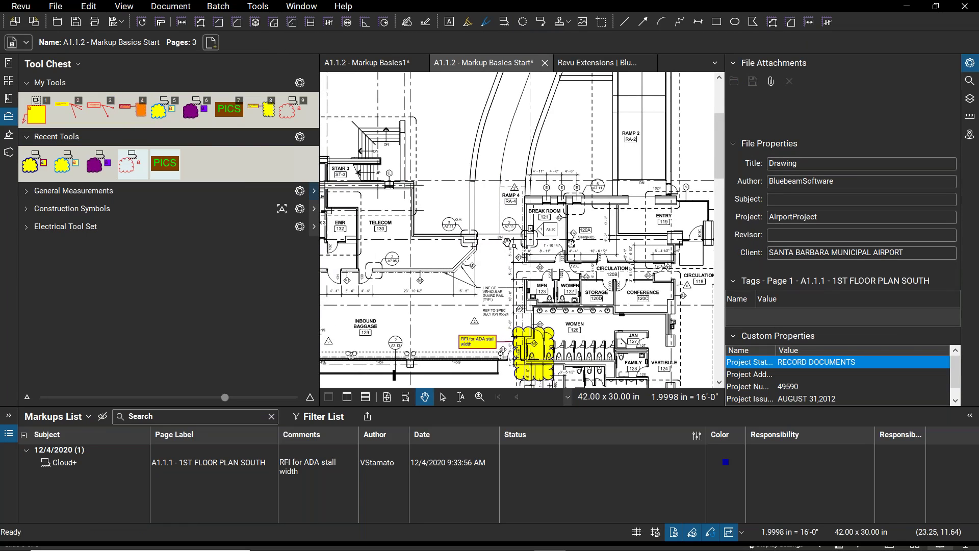
left_click_drag(571, 232, 576, 225)
scroll(574, 223, "up", 5)
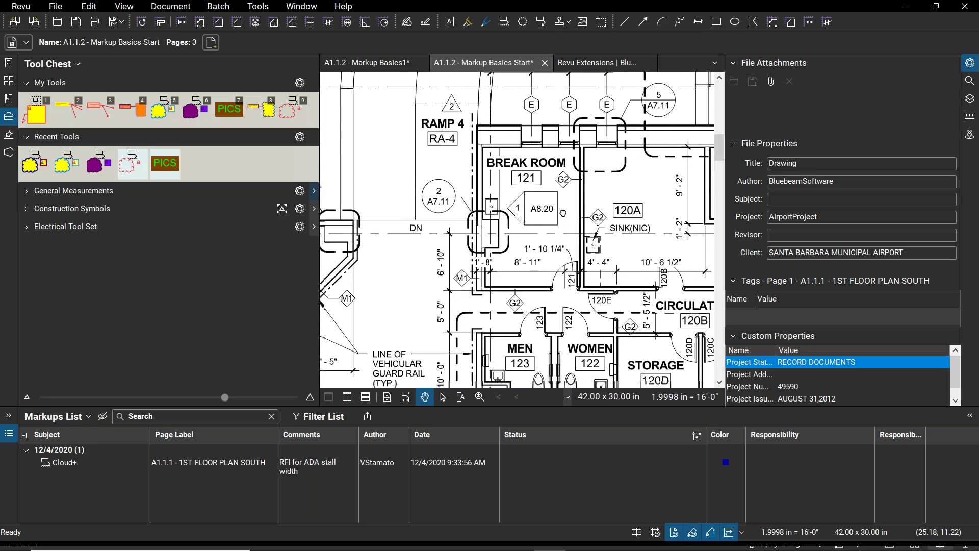
Step: Enlarge the drawing area around Break Room 121 by collapsing the Markups List and narrowing the Tool Chest
left_click_drag(501, 222, 468, 225)
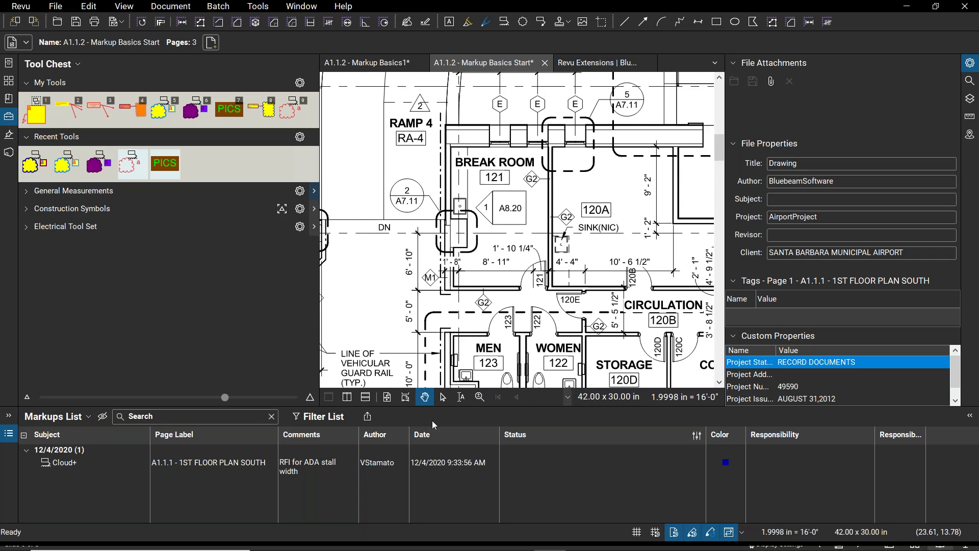
left_click_drag(484, 409, 489, 505)
left_click_drag(320, 365, 199, 365)
left_click_drag(465, 222, 527, 235)
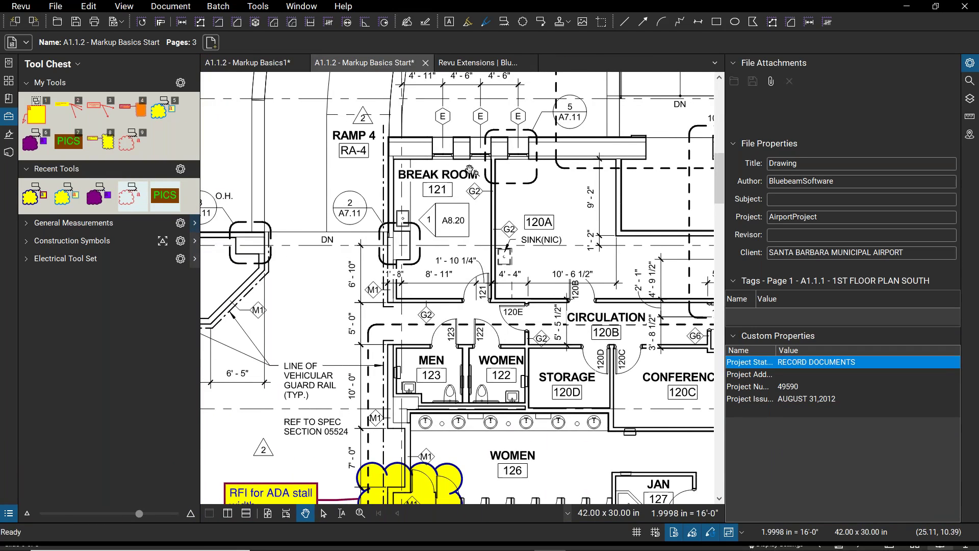
left_click(541, 23)
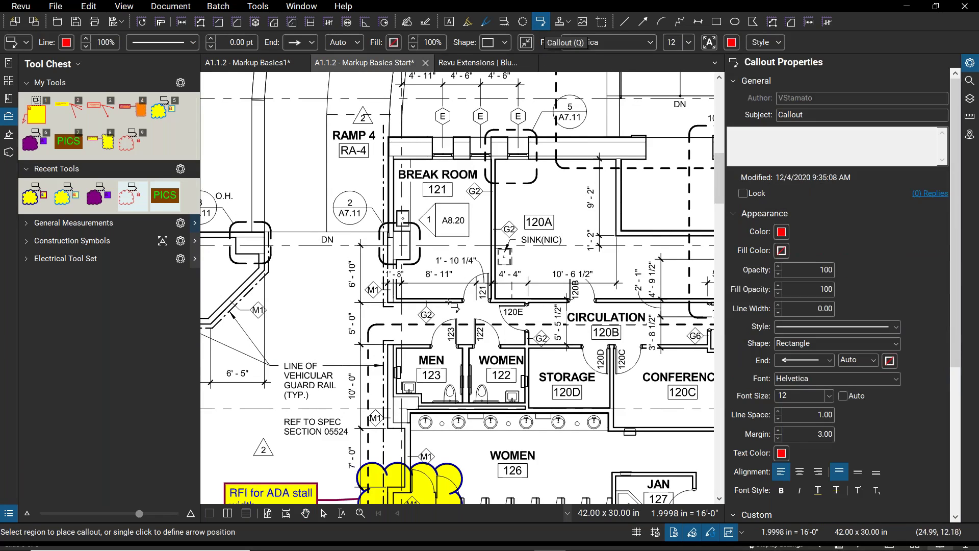
left_click(491, 208)
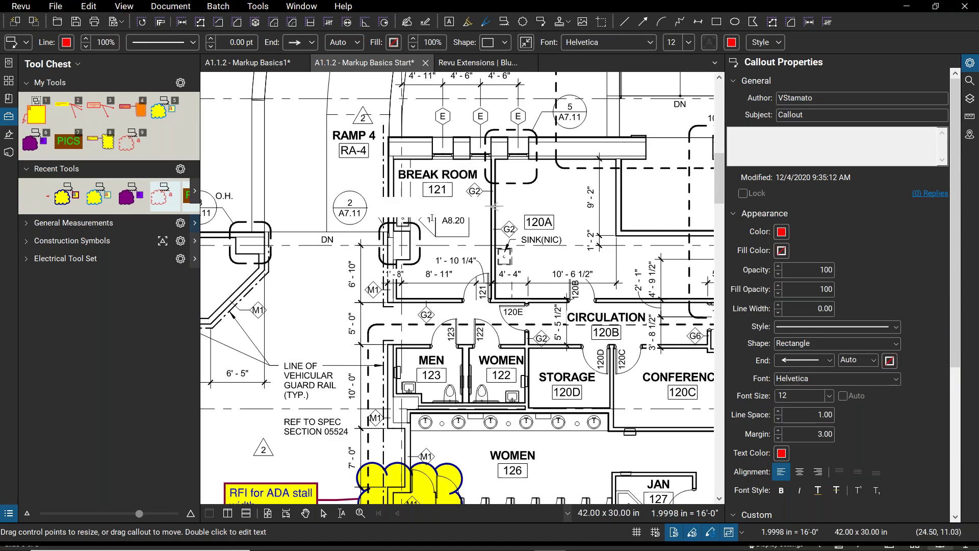
key("Escape")
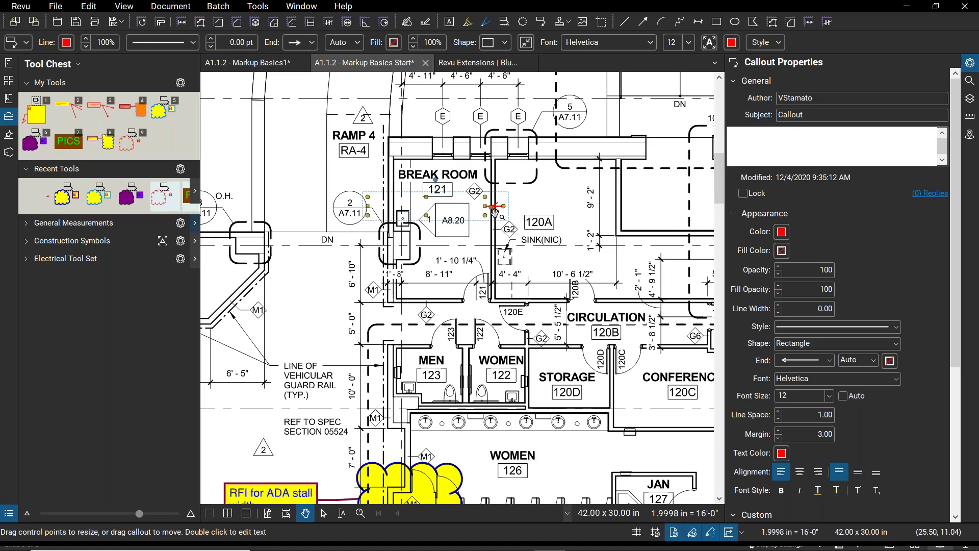
key("Escape")
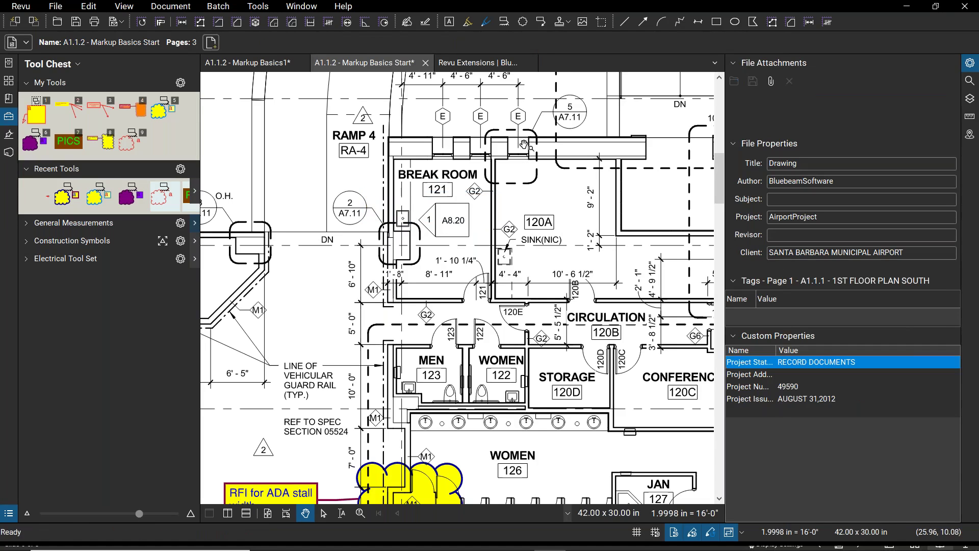
Step: Add a callout reading "Appliance Locations" beside Break Room 121, with its arrow pointing at the room's right wall
left_click(539, 22)
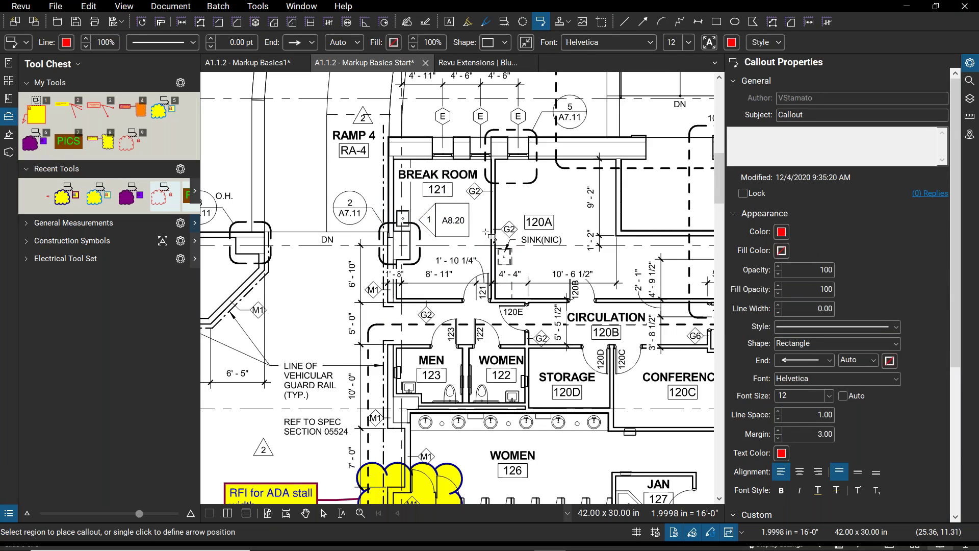
left_click(484, 230)
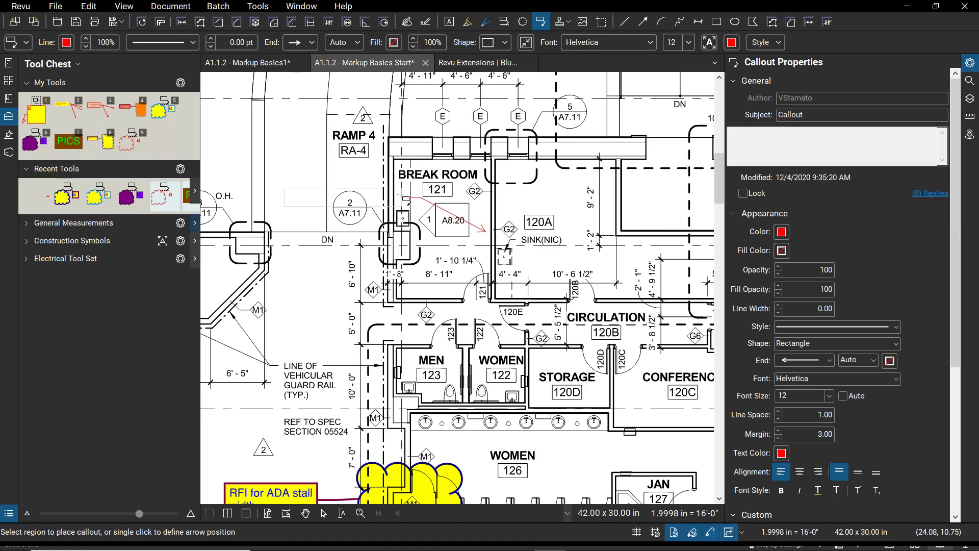
left_click(380, 177)
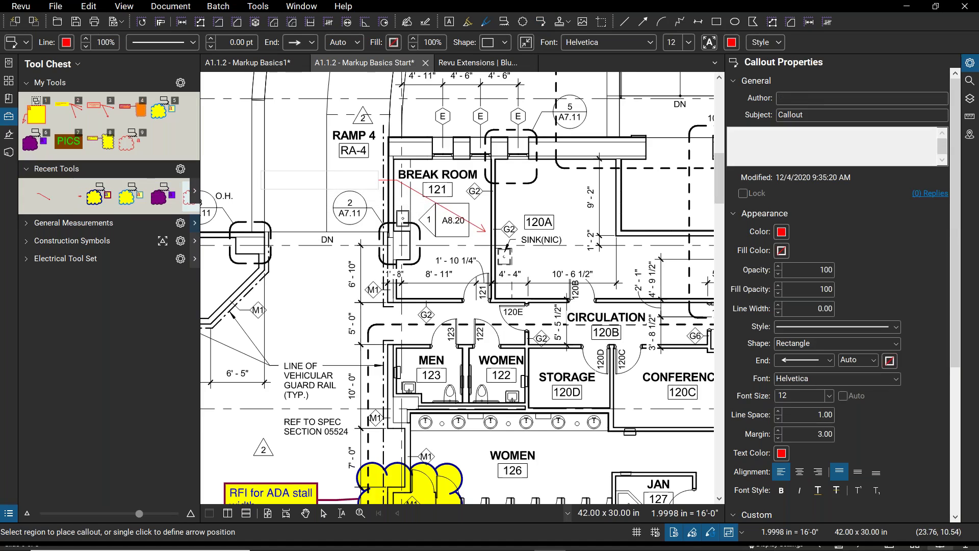
type("Appliance")
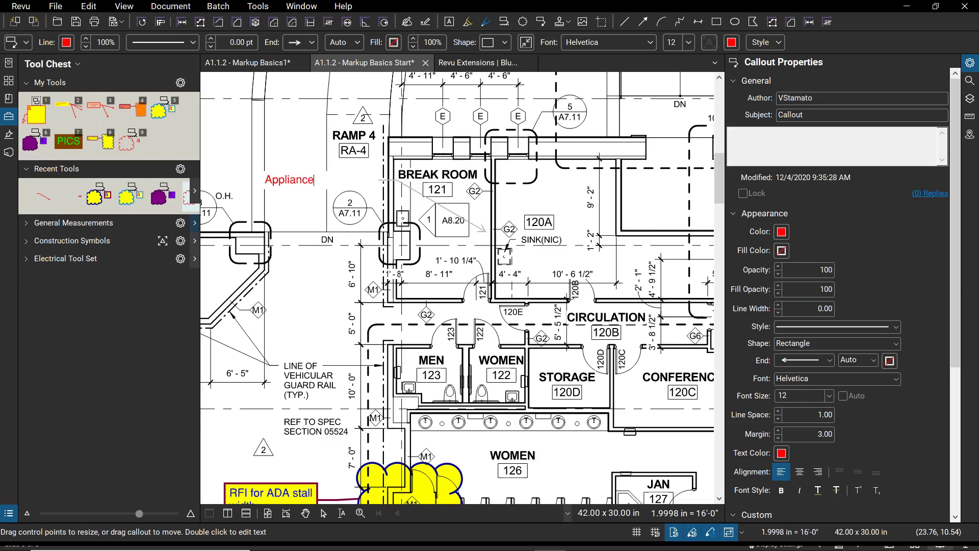
type(" Locations")
left_click(389, 199)
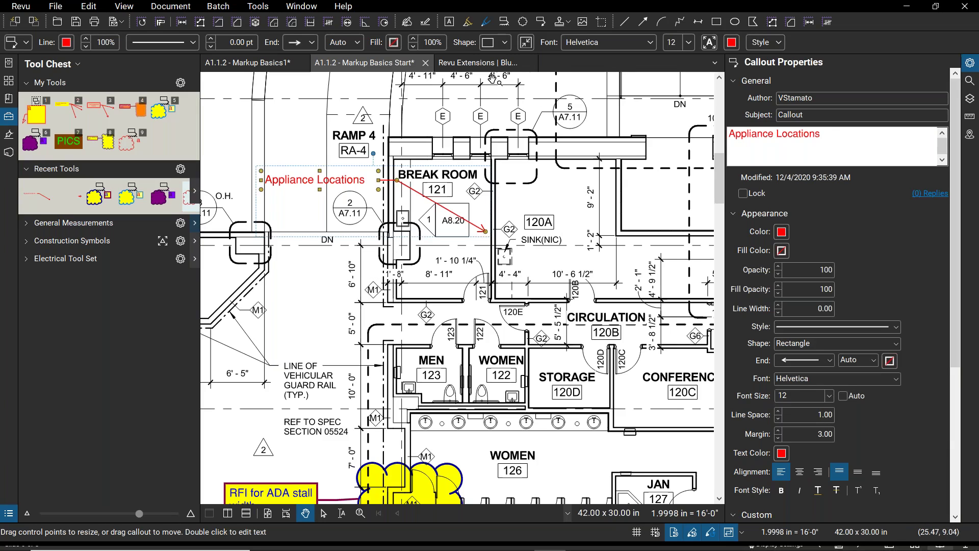
Step: Give the "Appliance Locations" callout a bright green fill and blue text
left_click(394, 44)
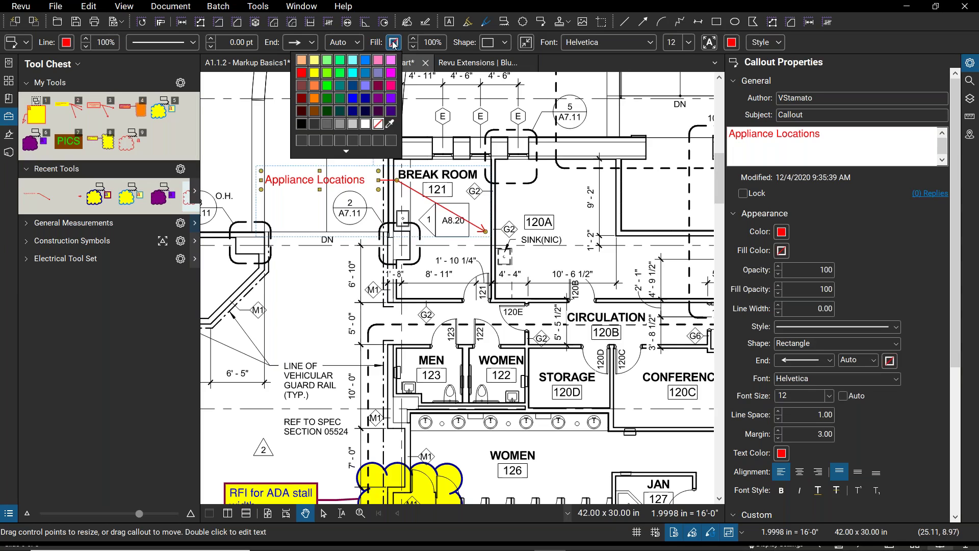
left_click(327, 85)
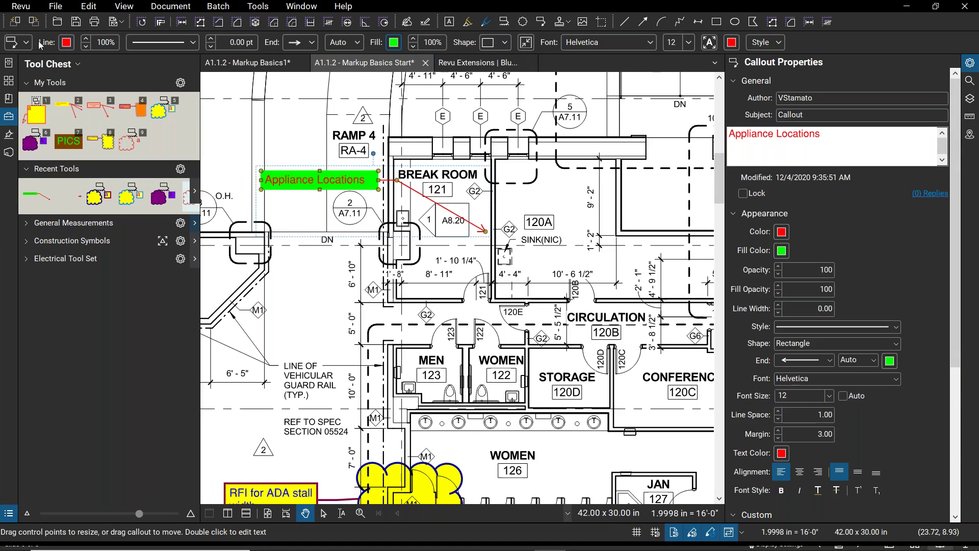
left_click(731, 42)
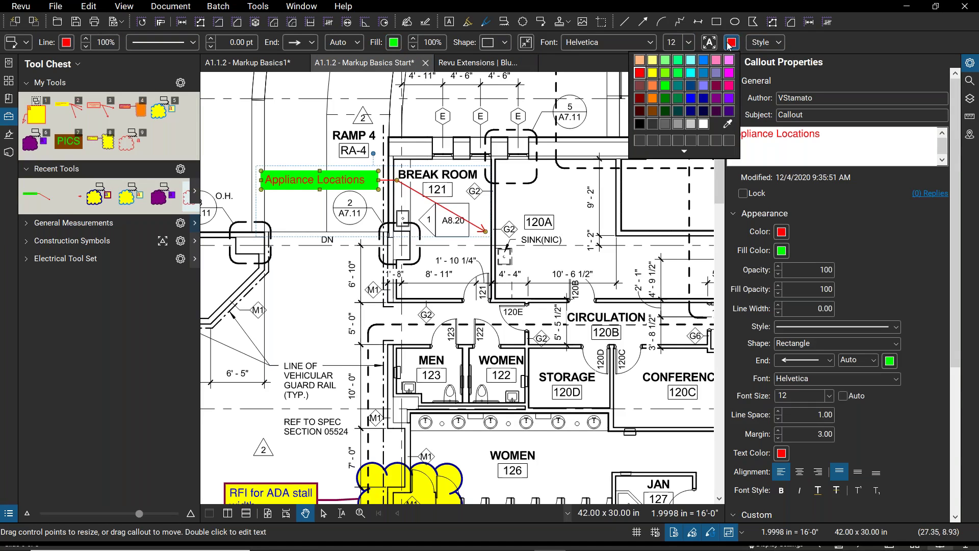
left_click(692, 98)
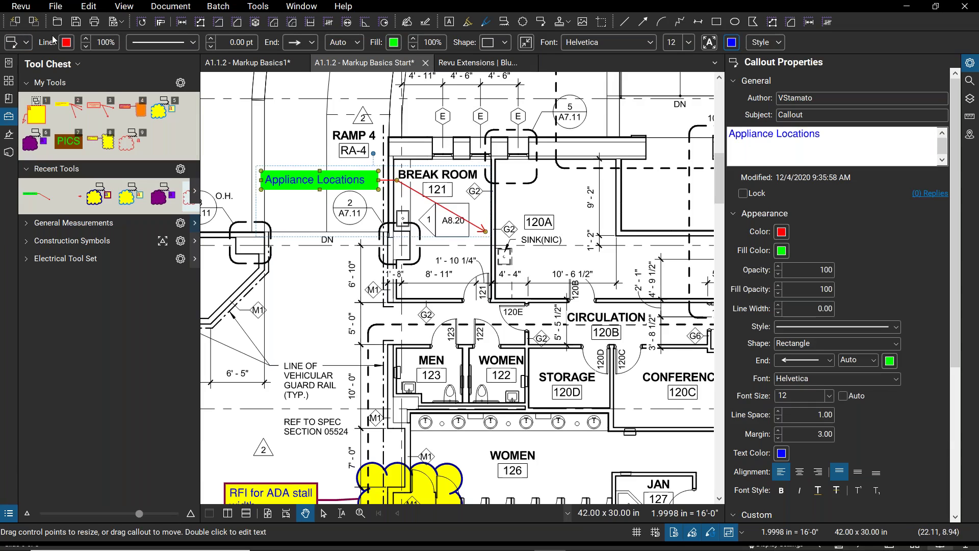
left_click(67, 44)
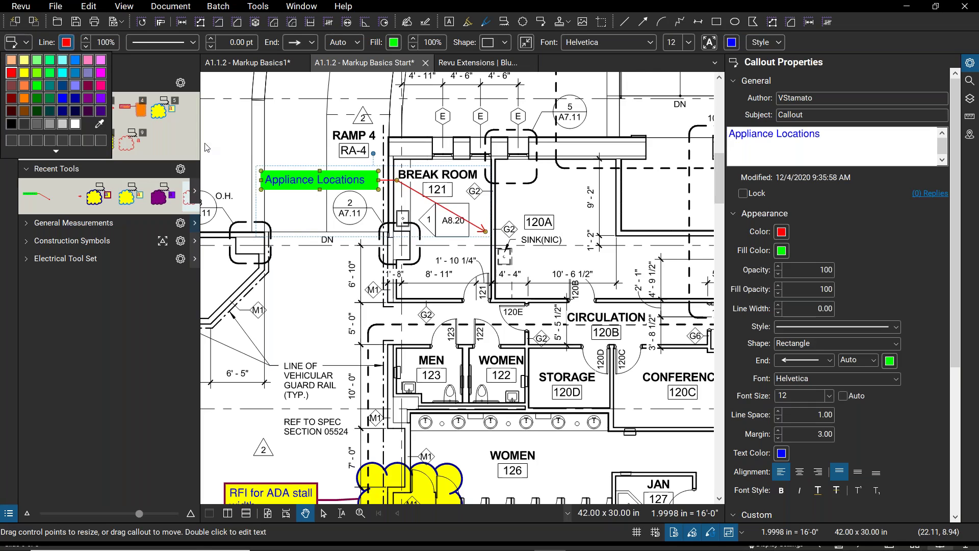
left_click(291, 139)
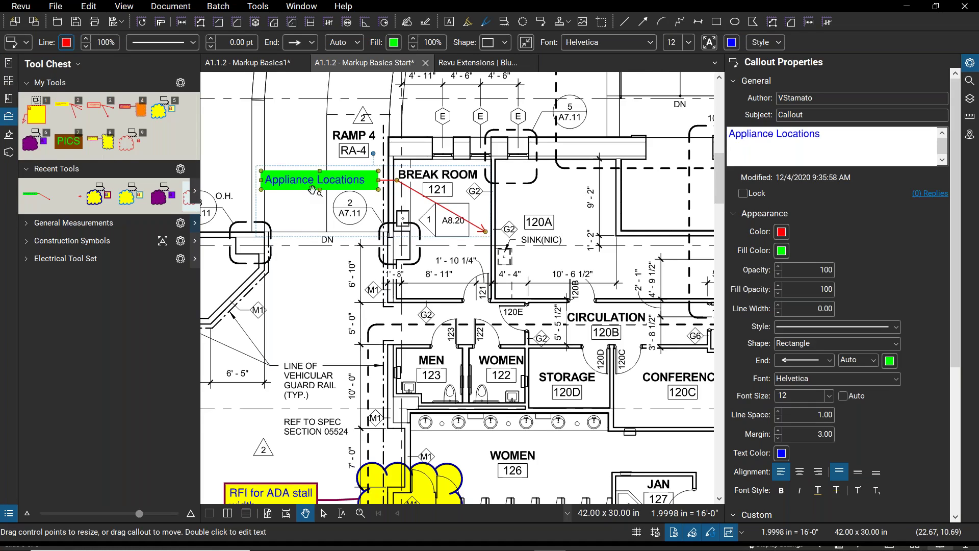
Step: Set the line width of the "Appliance Locations" callout to 1.25 pt
left_click(210, 39)
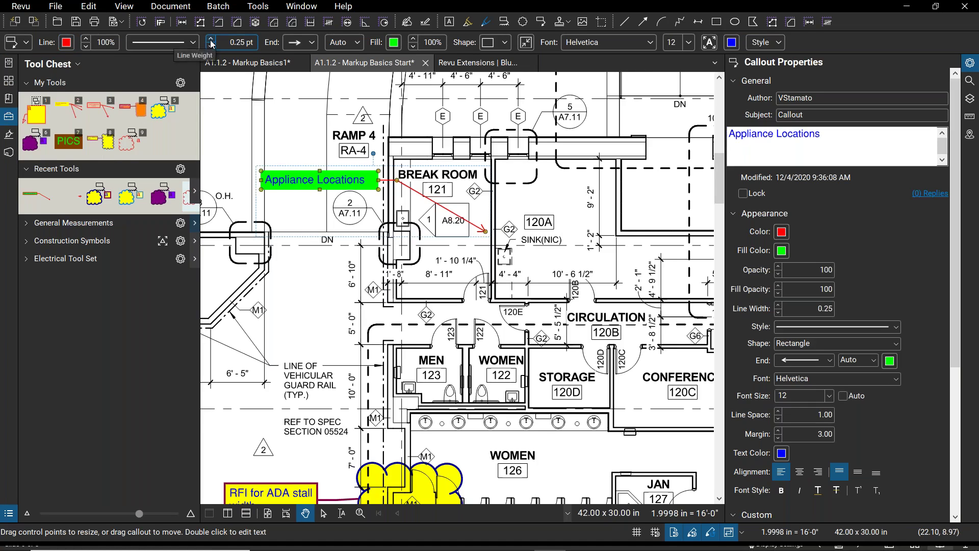
left_click(211, 41)
left_click(211, 40)
left_click(211, 41)
left_click(211, 41)
left_click(212, 40)
left_click(211, 40)
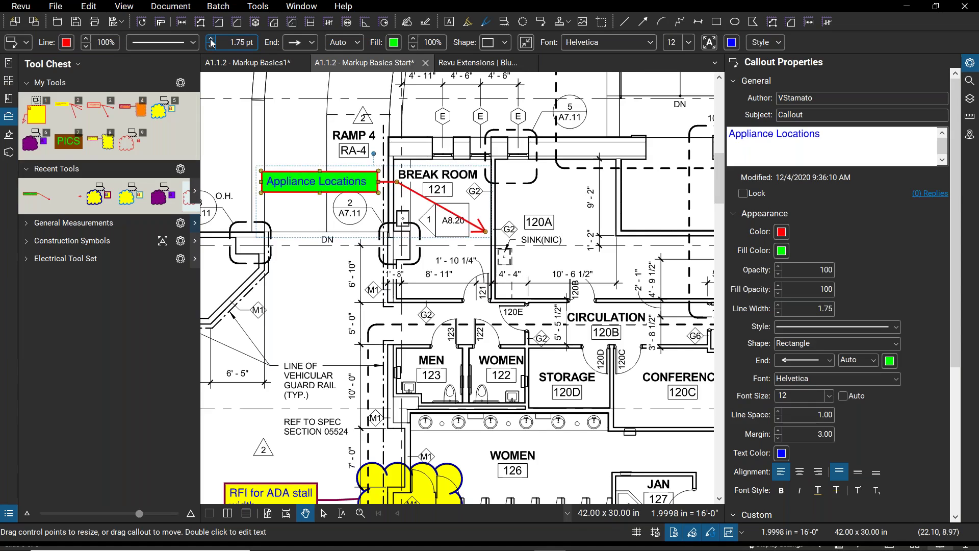
left_click(211, 41)
left_click(211, 40)
left_click(211, 40)
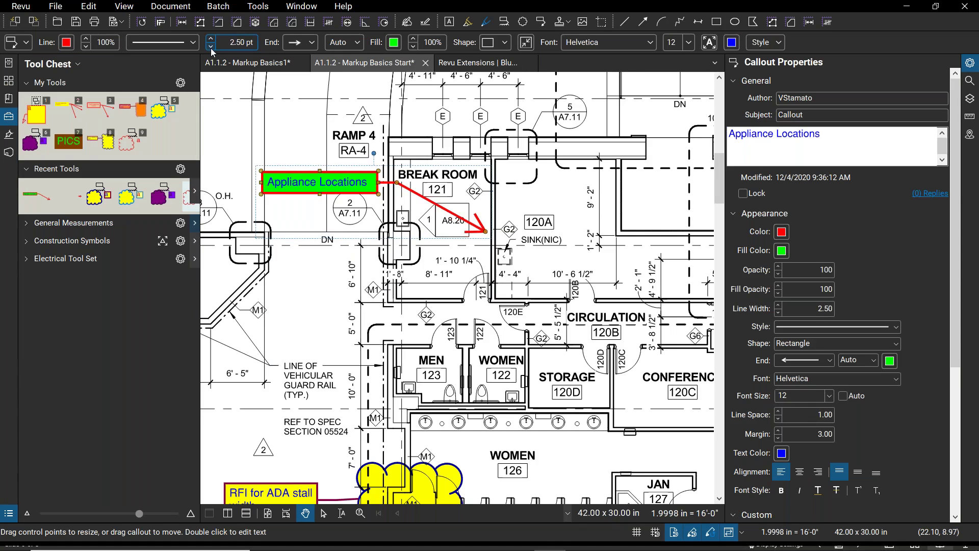
left_click(211, 48)
left_click(211, 47)
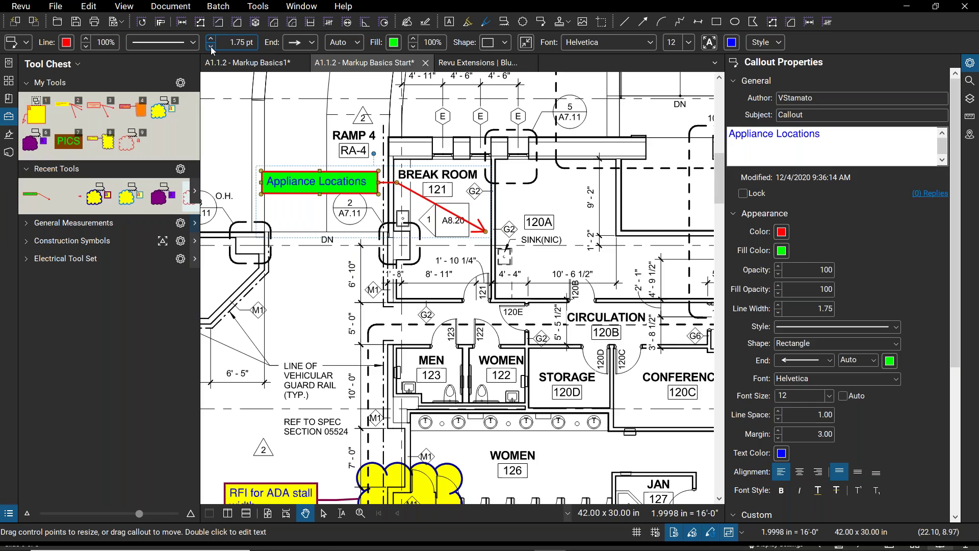
left_click(212, 47)
left_click(211, 47)
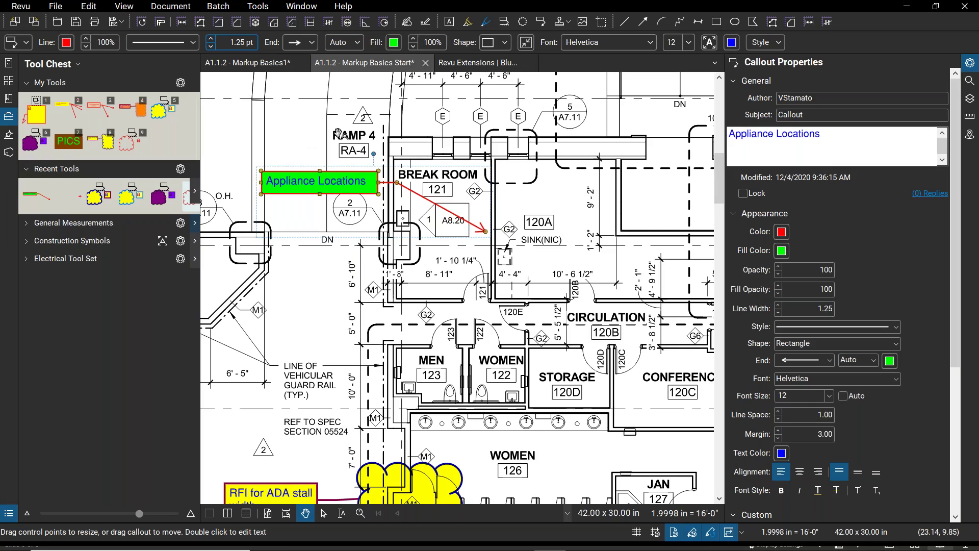
left_click(490, 209)
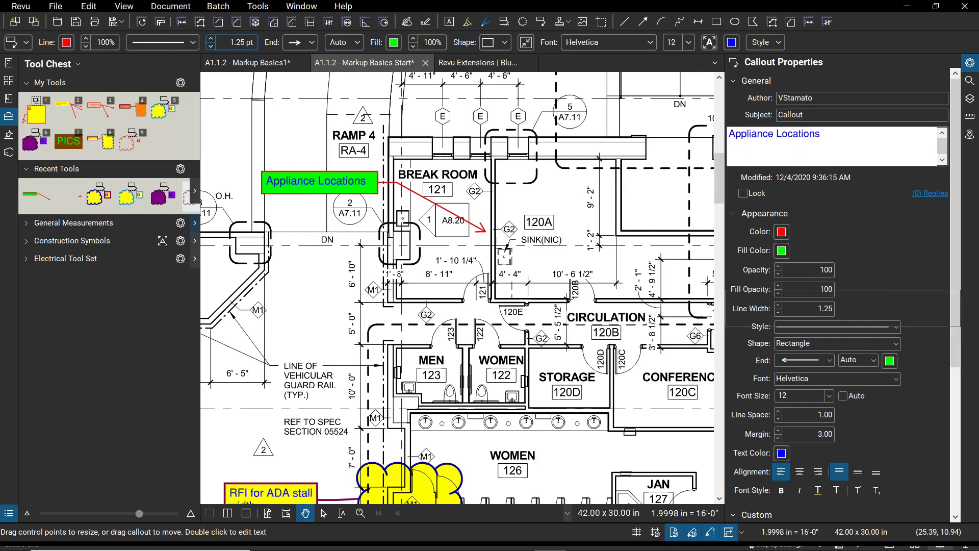
left_click(449, 215)
right_click(449, 213)
key("Escape")
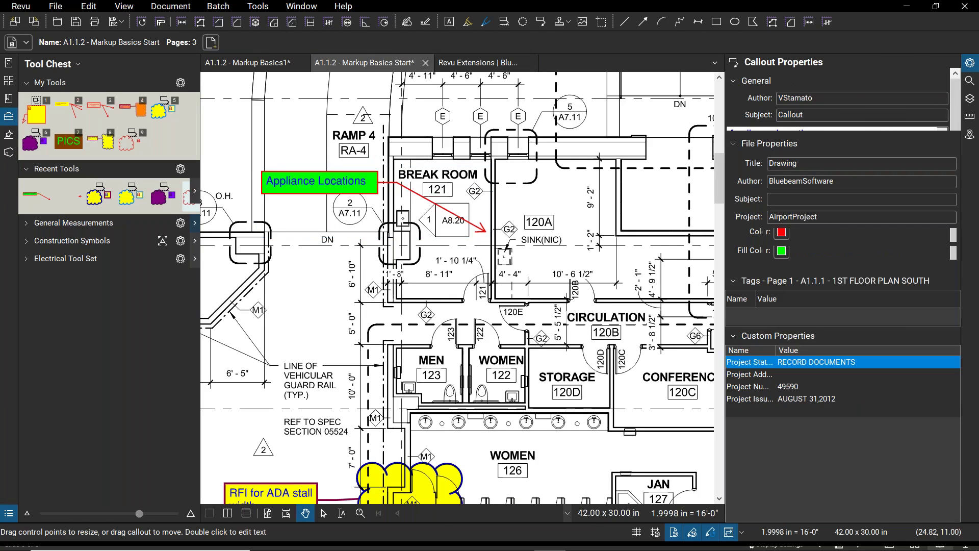
Step: Change the line end of the "Appliance Locations" callout's leader to a filled circle
left_click(336, 183)
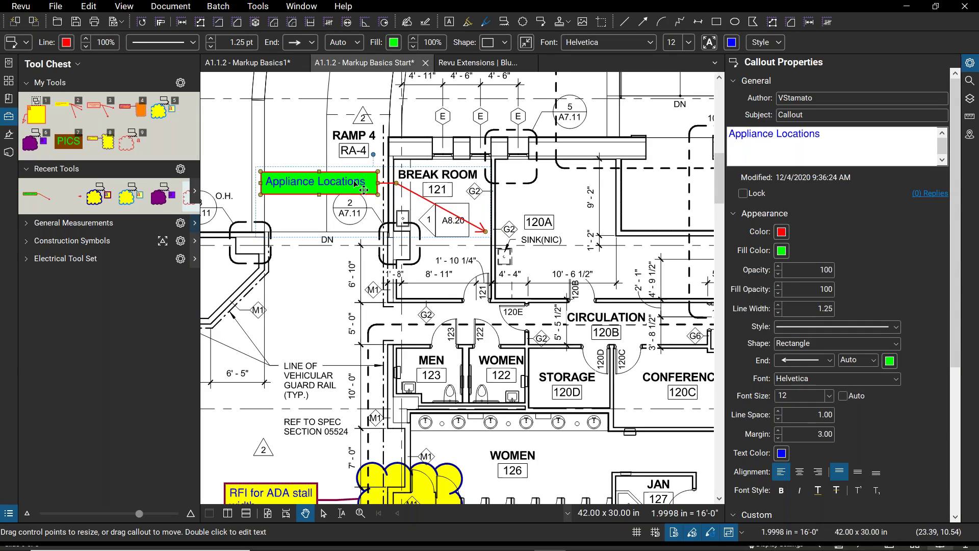
left_click(314, 46)
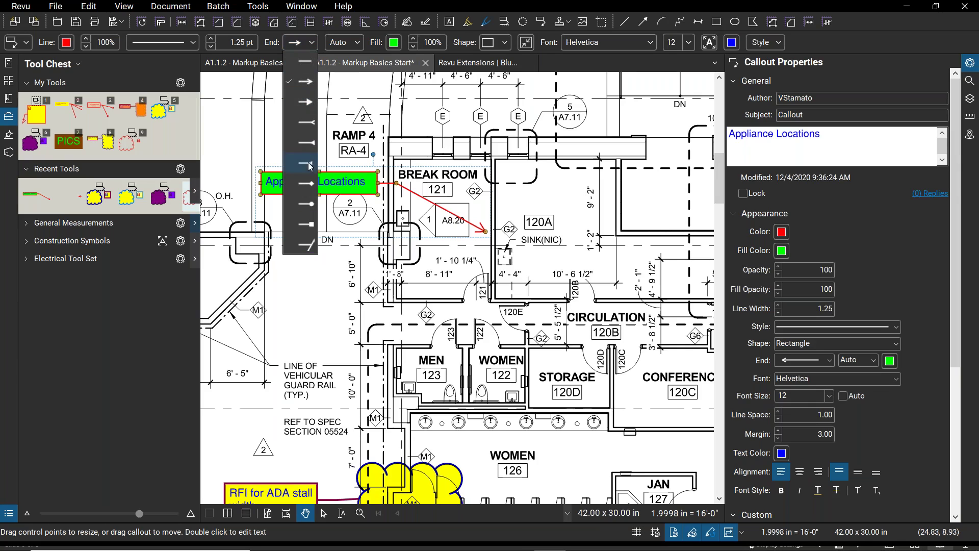
left_click(310, 186)
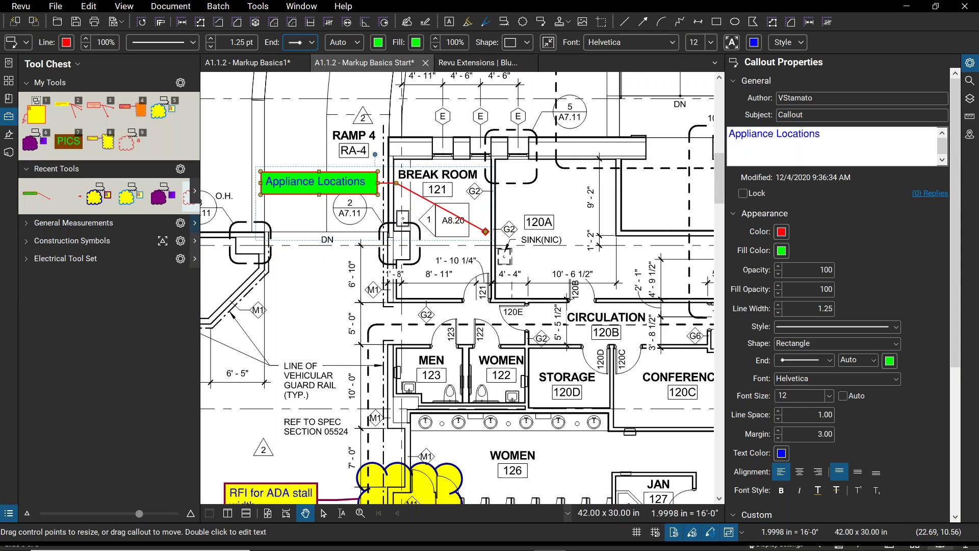
left_click(308, 44)
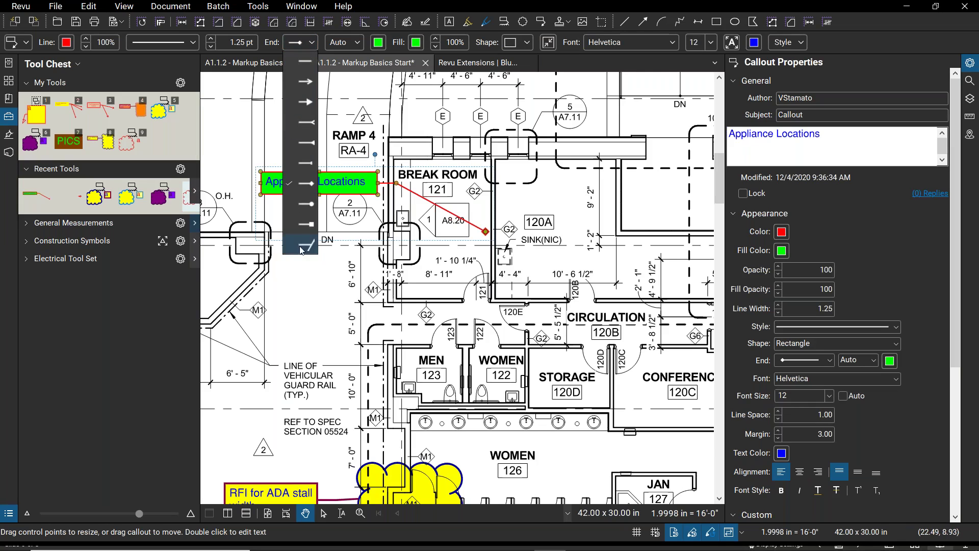
left_click(313, 206)
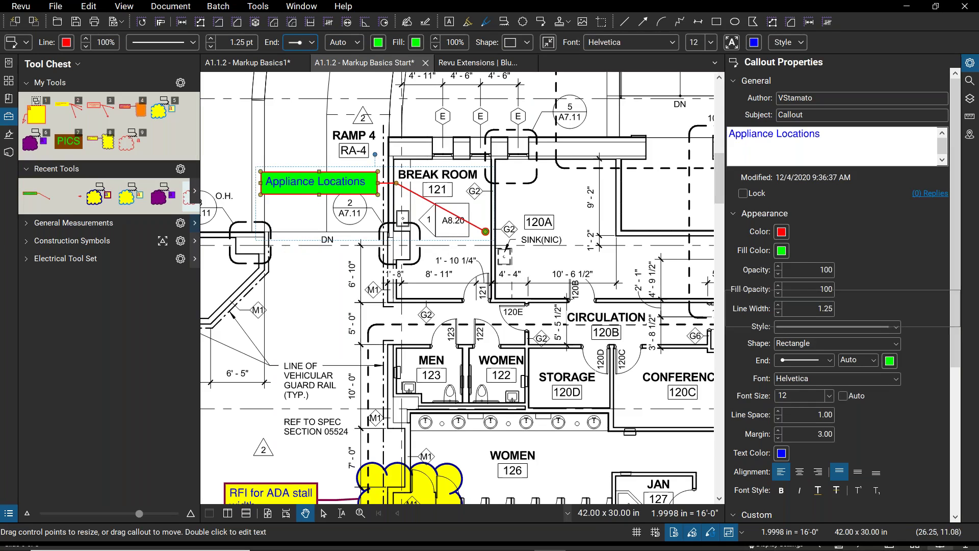
left_click(512, 224)
Step: Add two more leaders to the callout, ending near door 121 and at the lower left corner of the break room
right_click(461, 221)
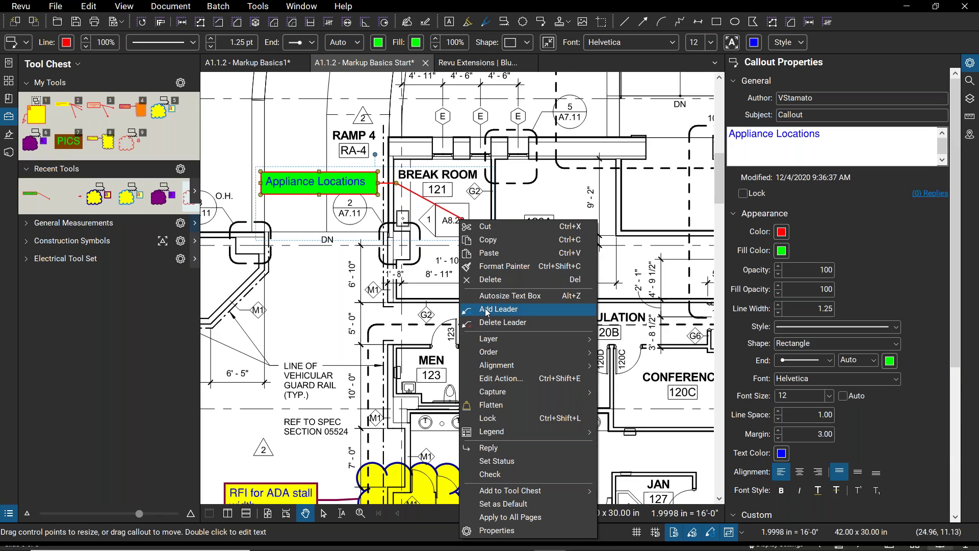
left_click(503, 309)
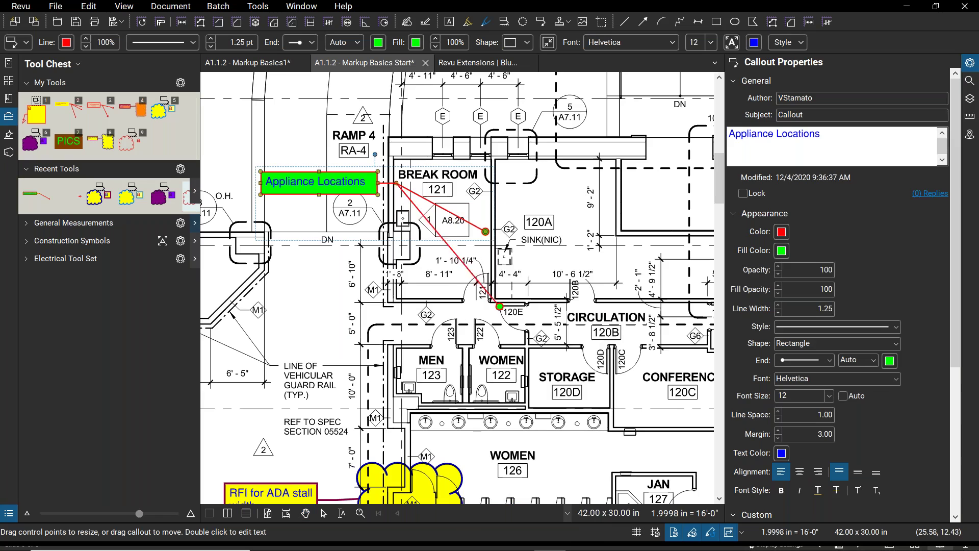
left_click(456, 290)
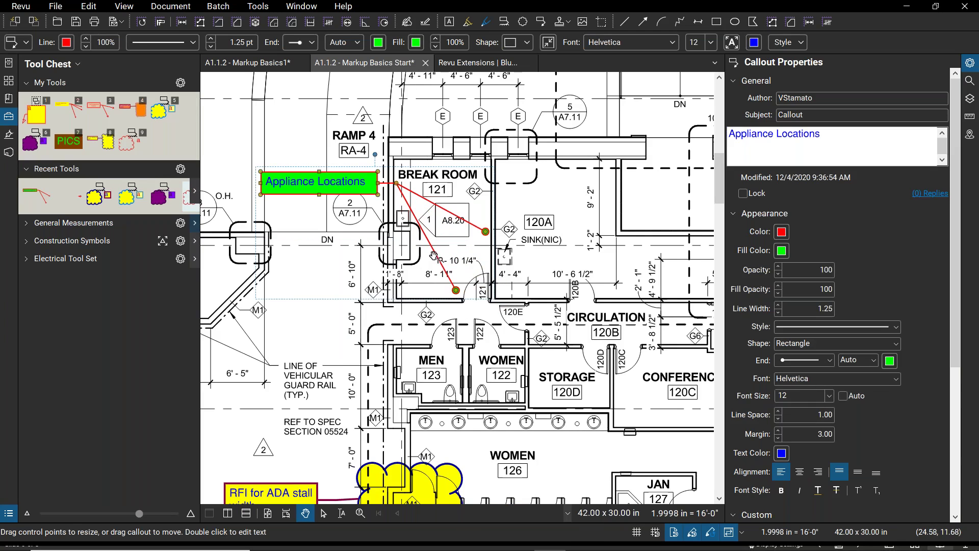
right_click(446, 265)
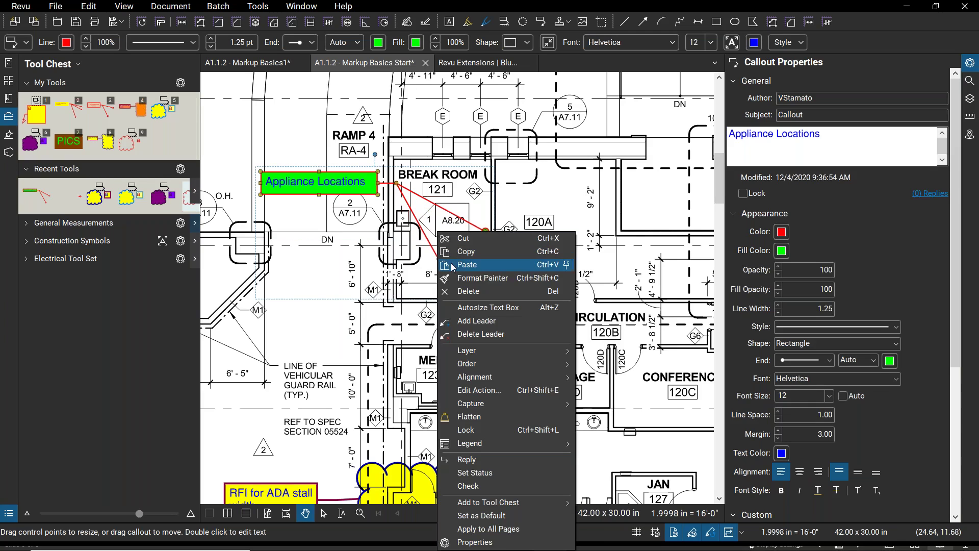
left_click(474, 322)
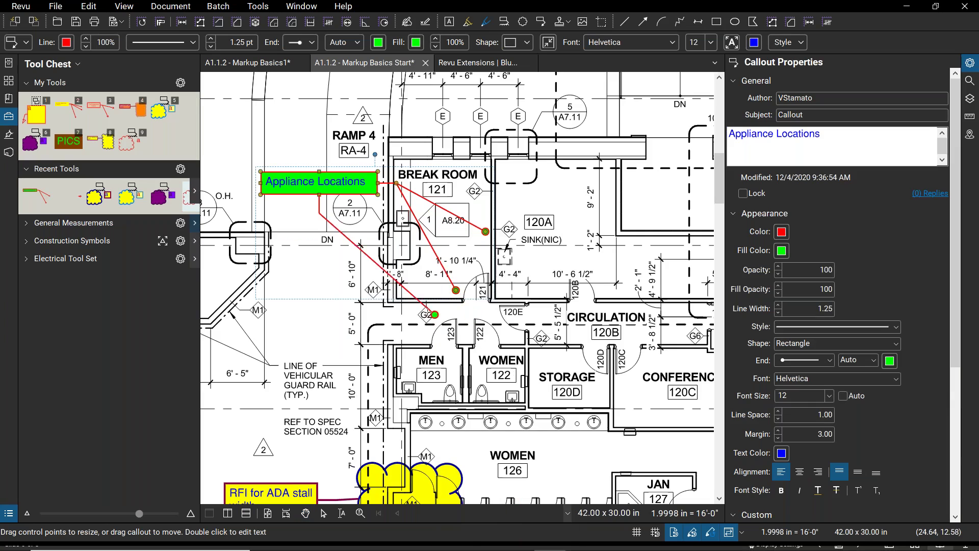
left_click(410, 300)
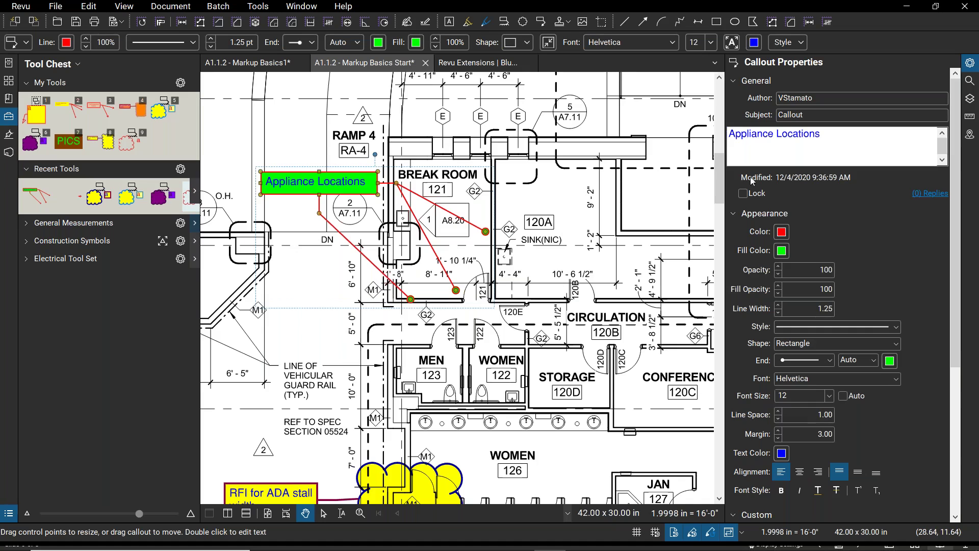
Step: Change the "Appliance Locations" callout text to "Confirm Appliance Locations"
key("Escape")
left_click(299, 185)
double_click(272, 184)
key("Escape")
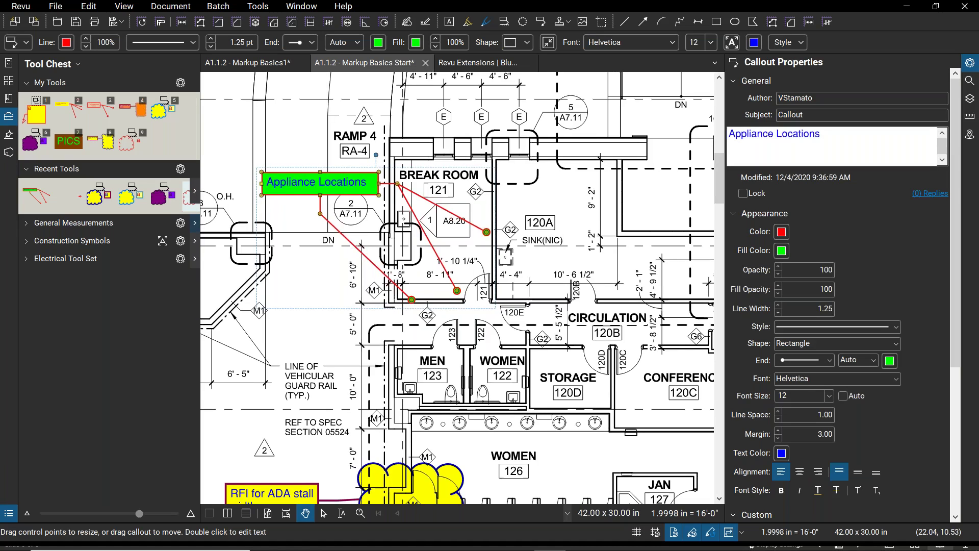
double_click(269, 184)
left_click(270, 185)
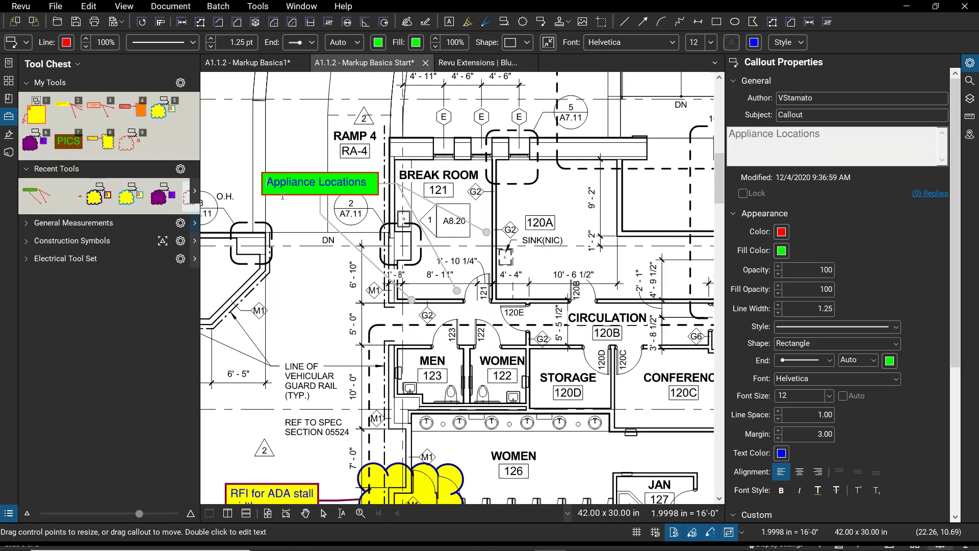
type("Confirm")
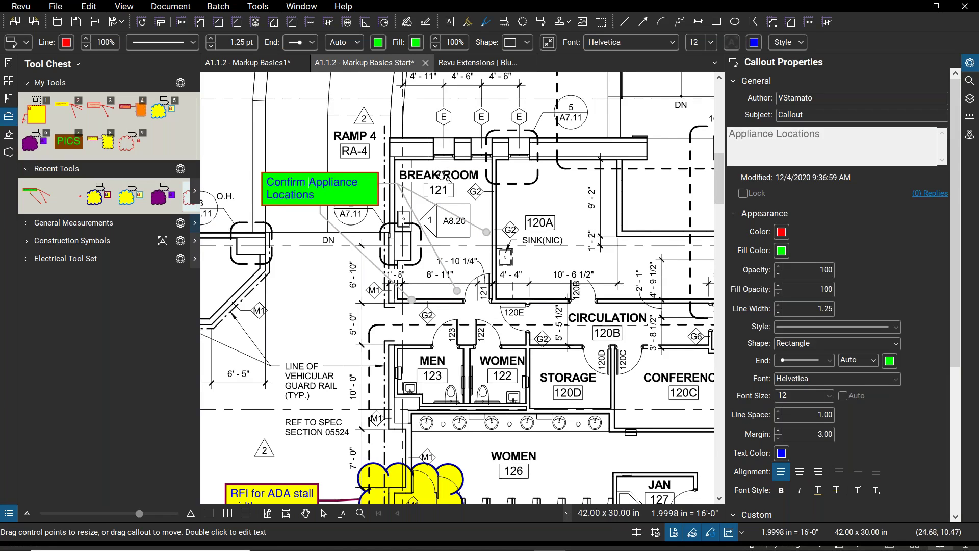
left_click(585, 196)
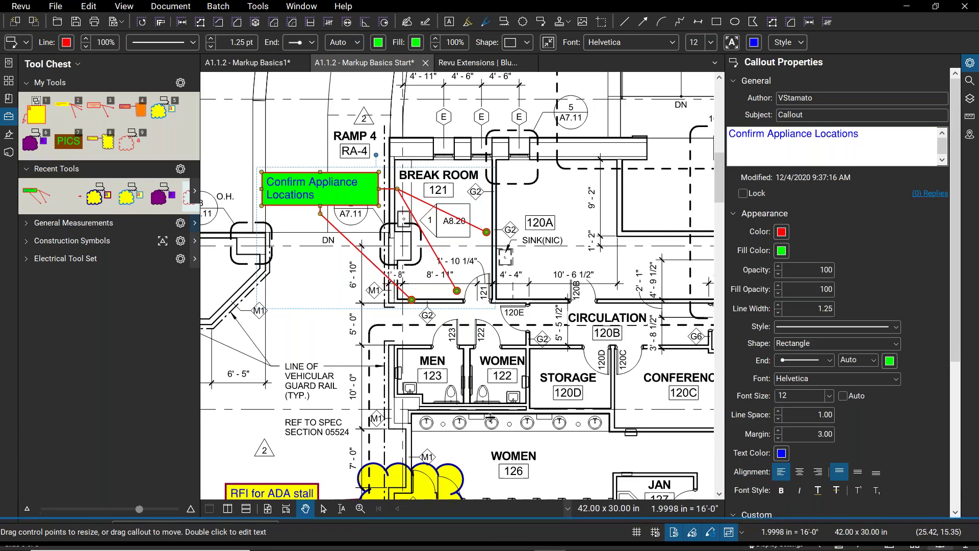
Step: Show the Markups List and set the subject of the "Confirm Appliance Locations" callout to "Architecture"
key("alt+l")
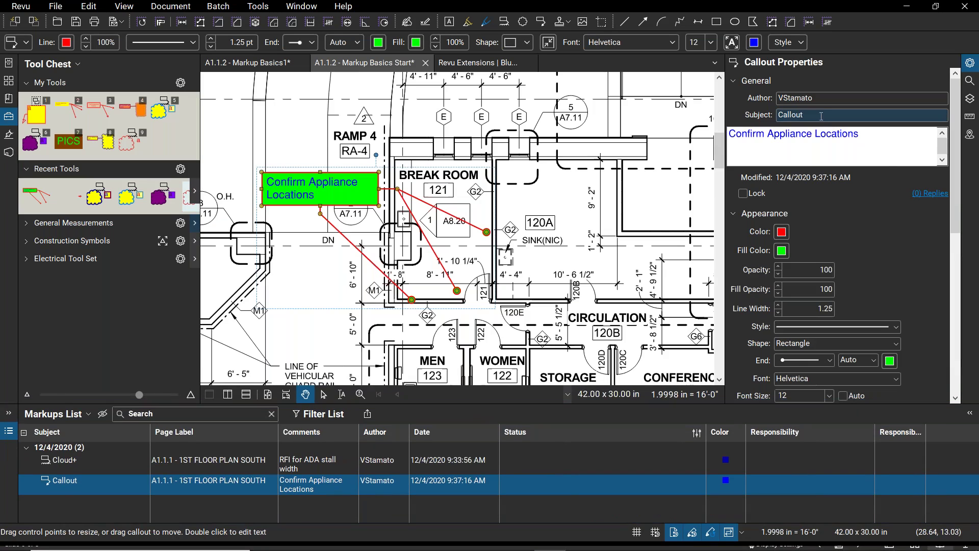
double_click(820, 115)
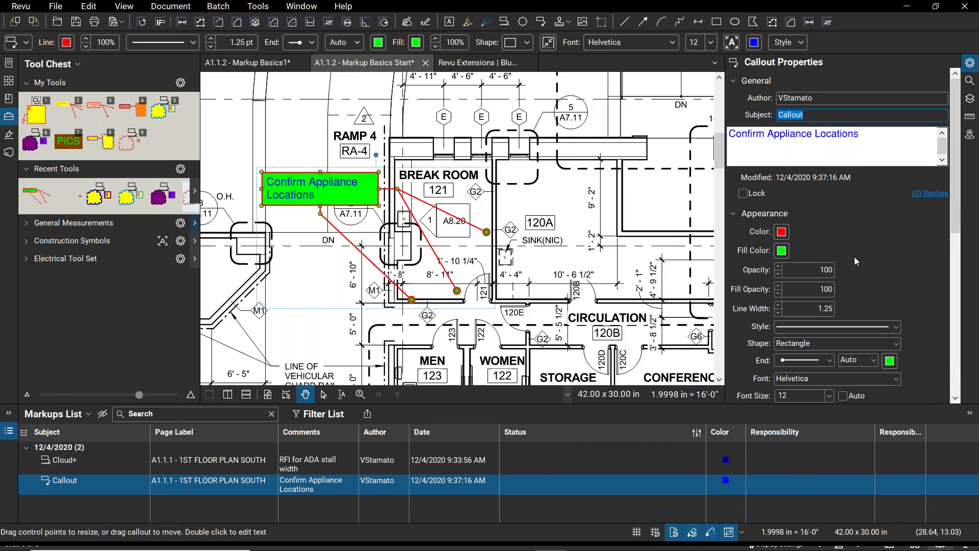
type("Architecture")
left_click(645, 191)
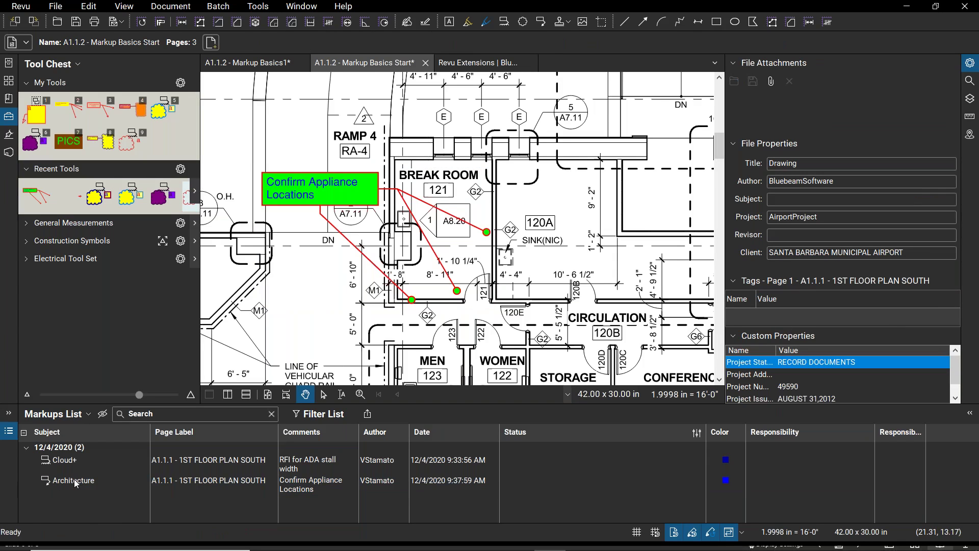
Step: Set the subject of the "RFI for ADA stall width" cloud markup to "Architecture"
scroll(476, 352, "down", 5)
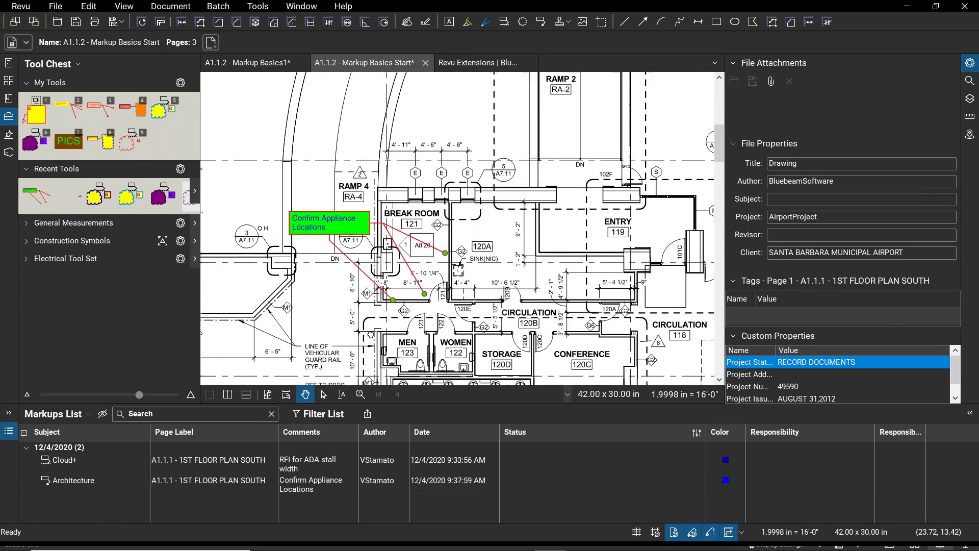
left_click_drag(477, 353, 484, 289)
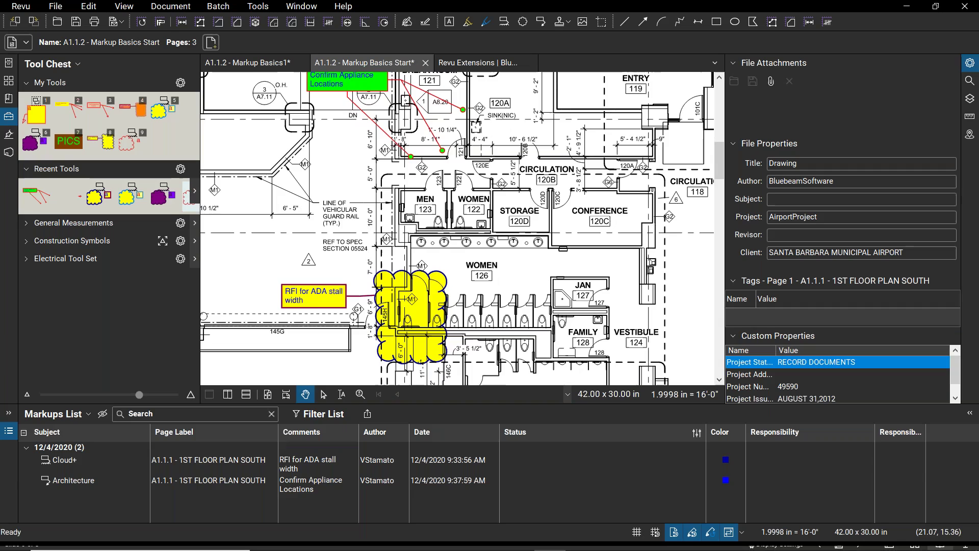
left_click(419, 322)
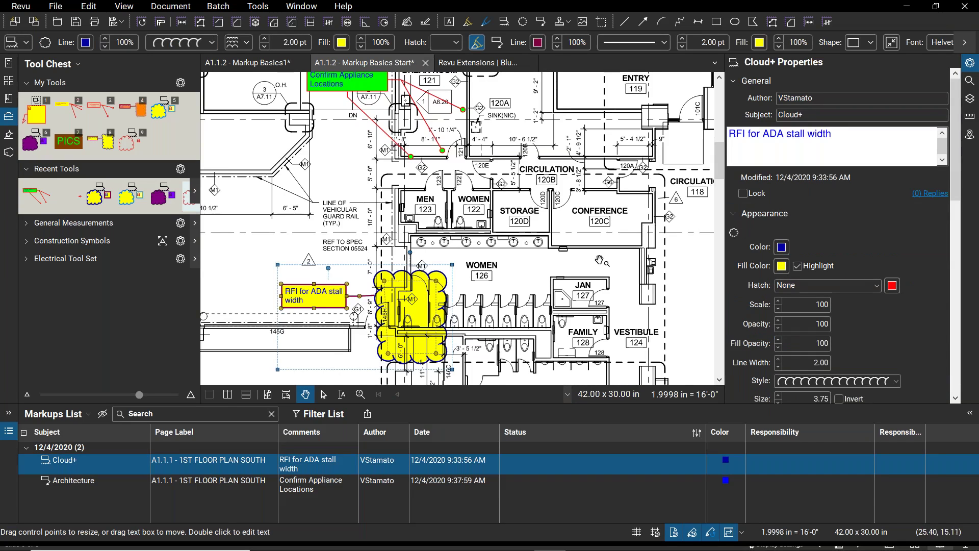
left_click(828, 115)
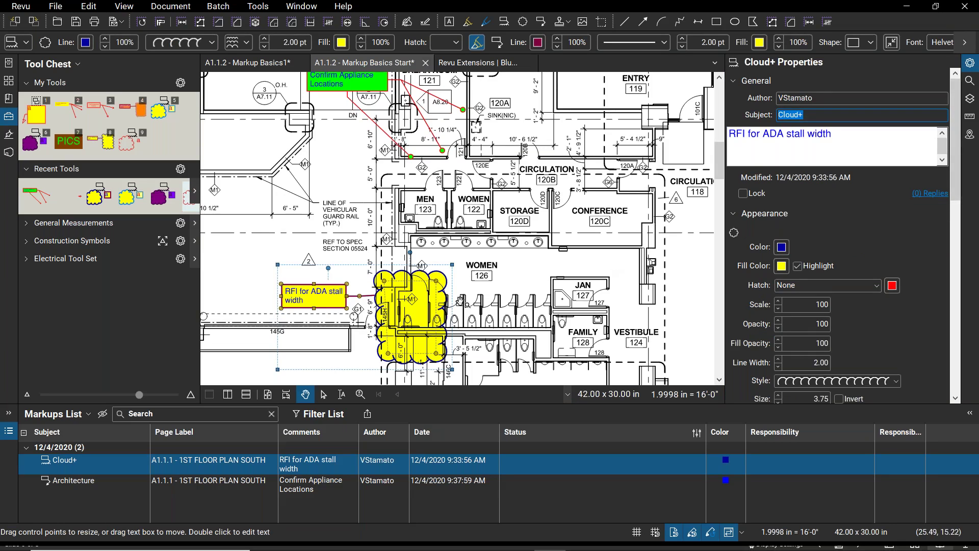
type("A")
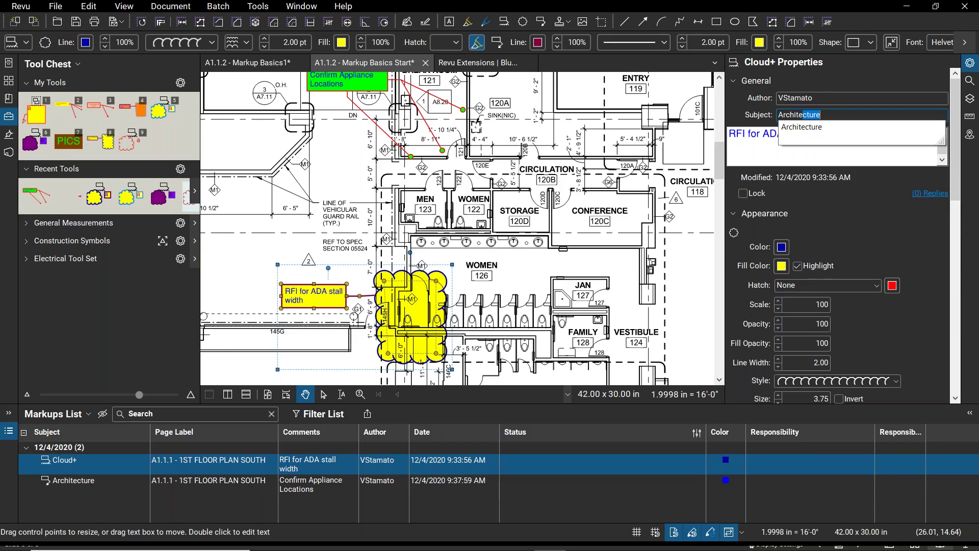
type("rchitecture")
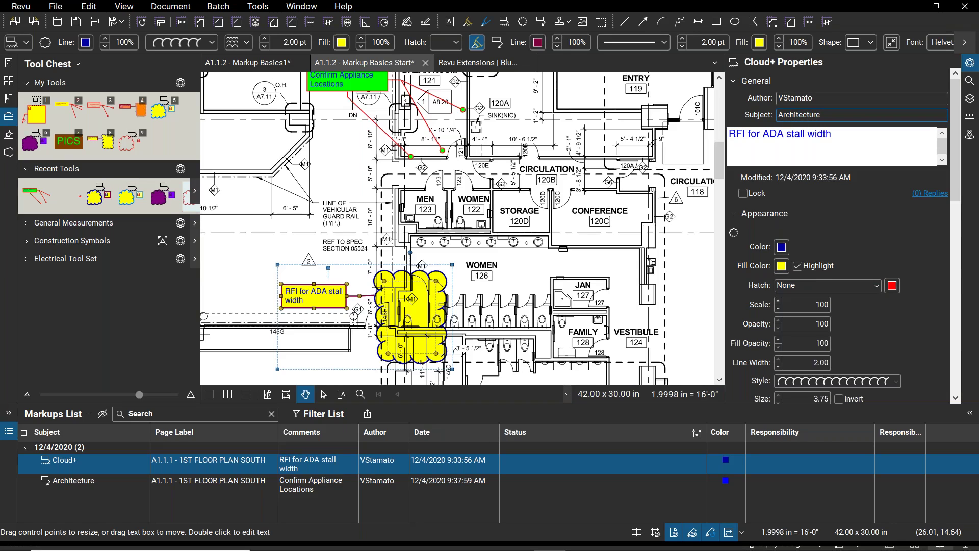
left_click(528, 246)
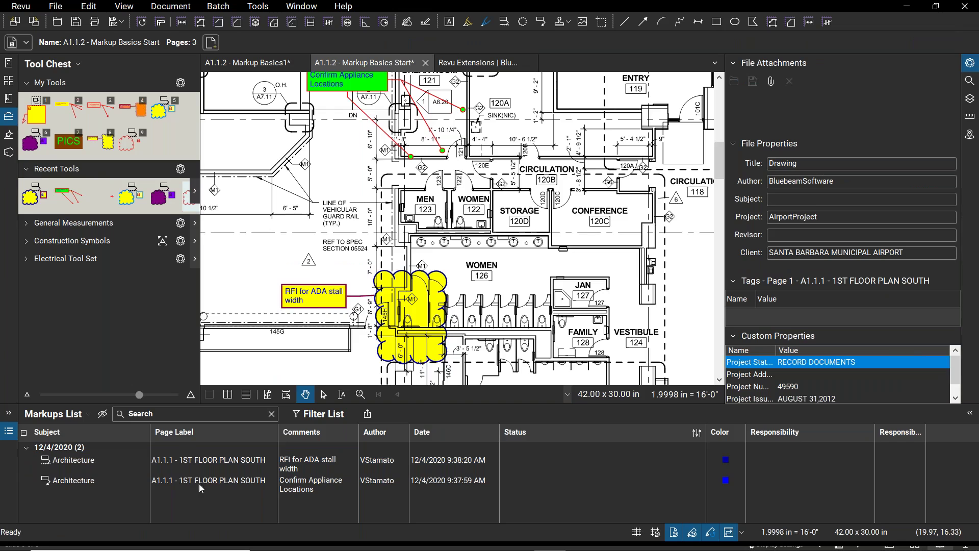
Step: Add a text box reading "PICS" just above the JAN 127 room on the floor plan
scroll(308, 195, "down", 2)
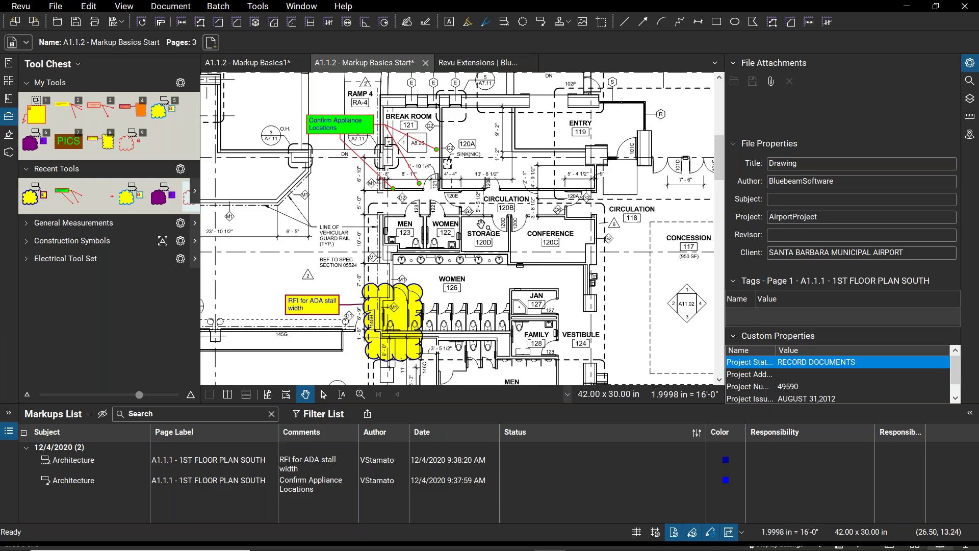
mouse_move(482, 225)
left_mouse_down()
mouse_move(482, 237)
mouse_move(476, 220)
left_mouse_up()
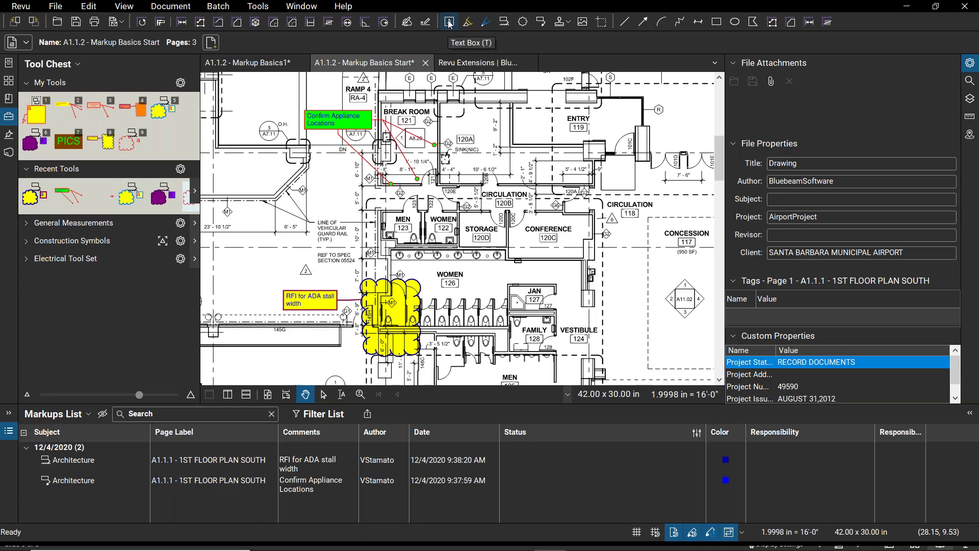
scroll(538, 315, "up", 4)
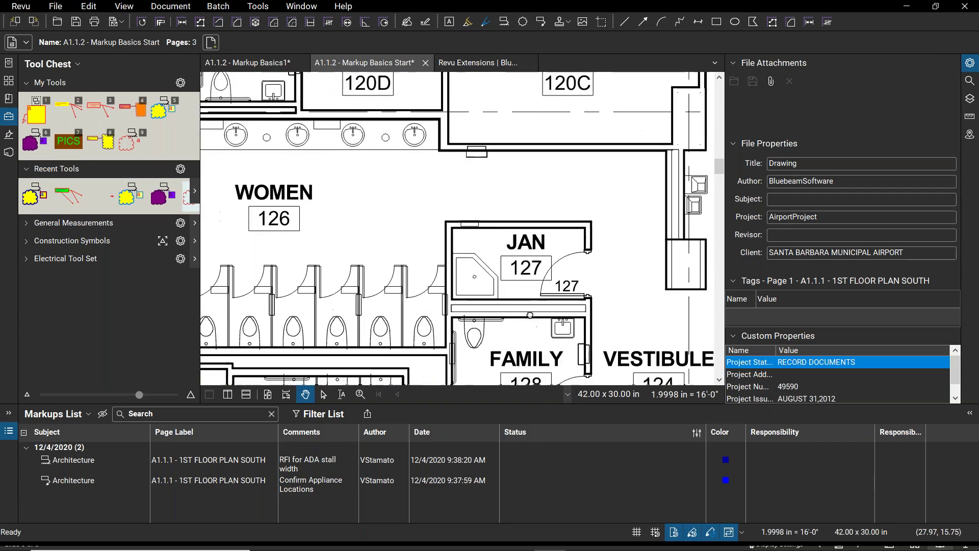
left_click_drag(530, 315, 491, 264)
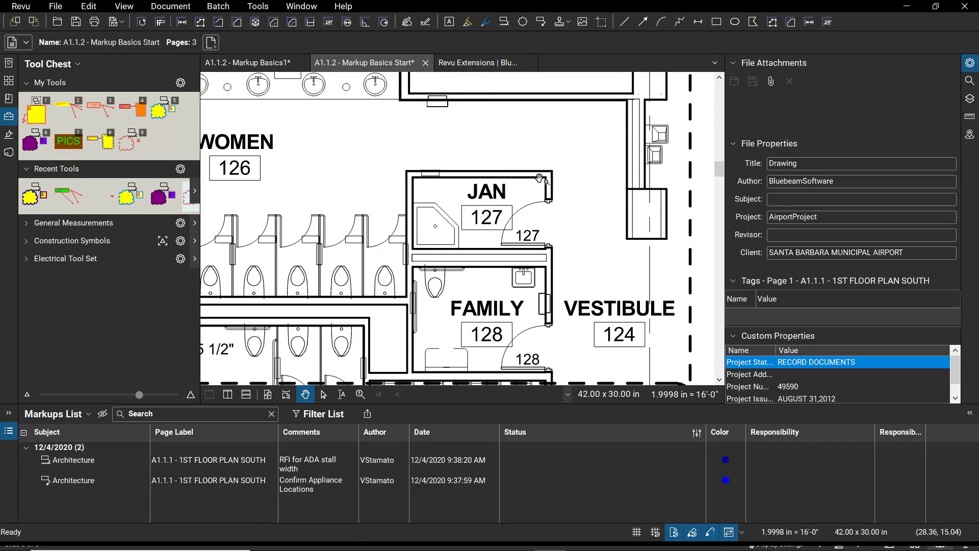
left_click(449, 22)
left_click_drag(437, 132, 510, 167)
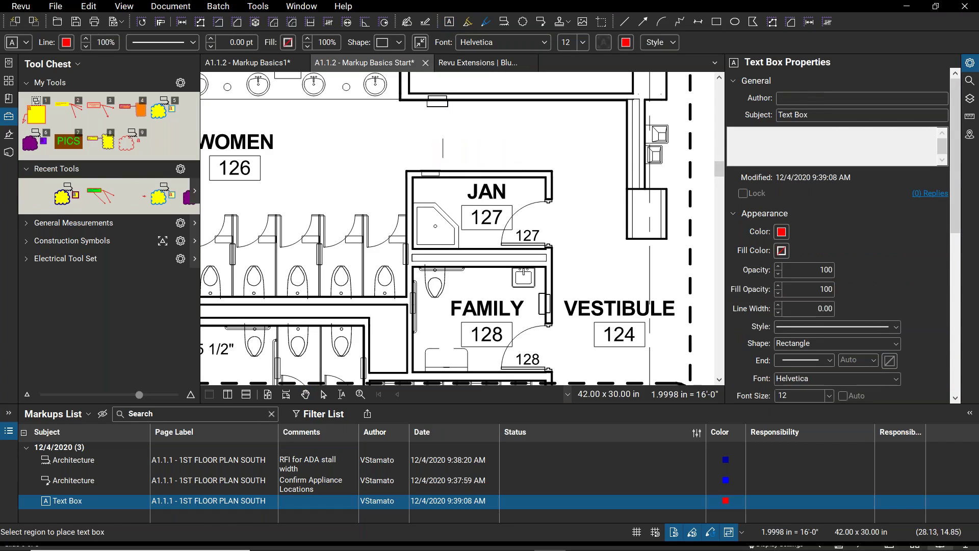
type("PICS")
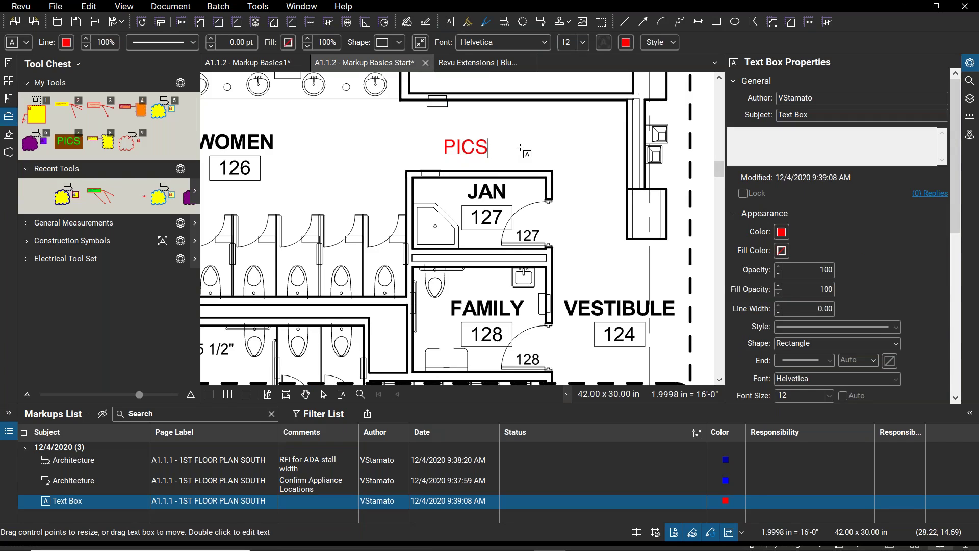
key("Escape")
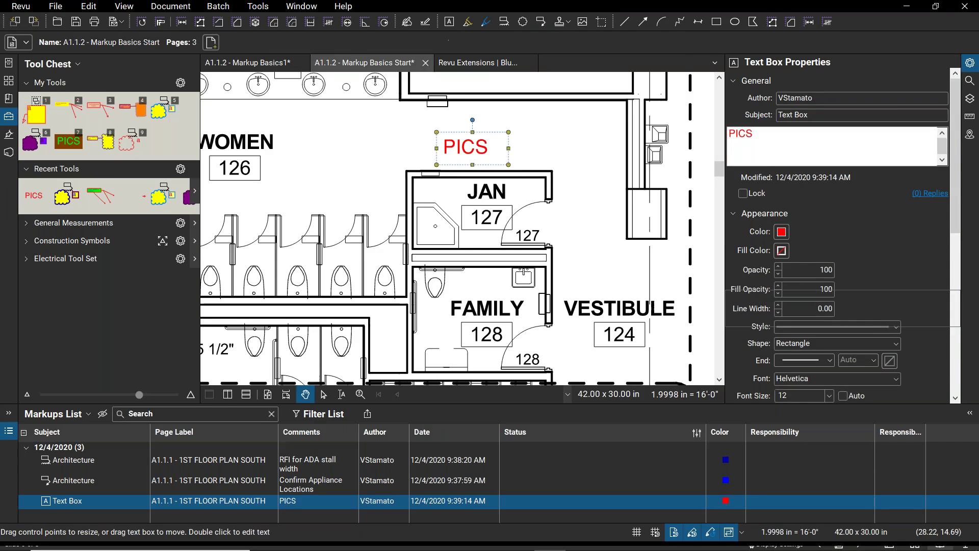
Step: Give the "PICS" text box a cyan fill and a 1.00 pt border
left_click(508, 132)
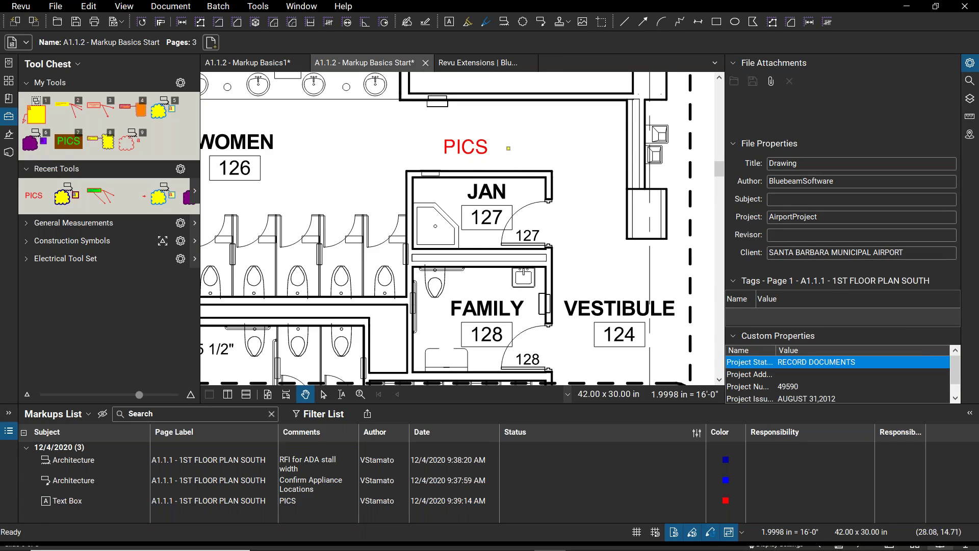
left_click(464, 149)
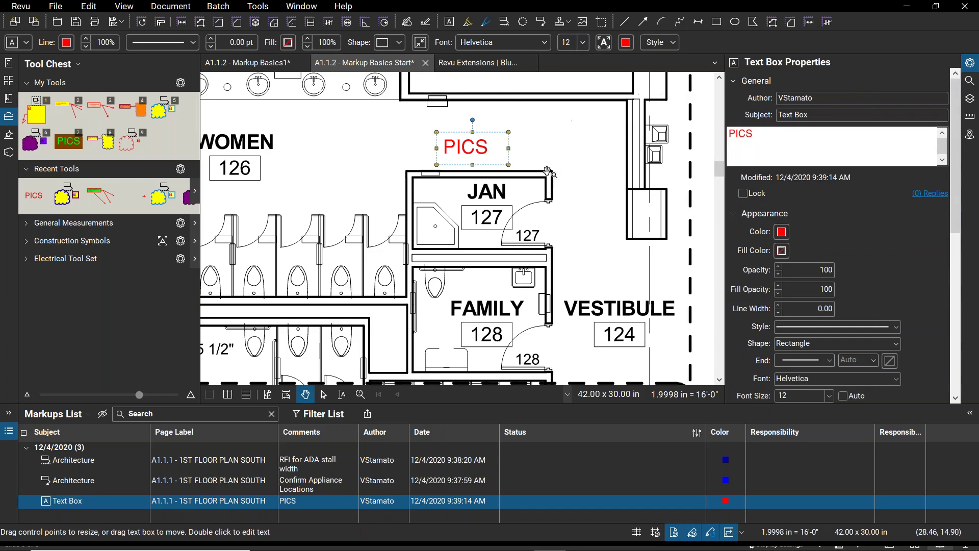
left_click(288, 43)
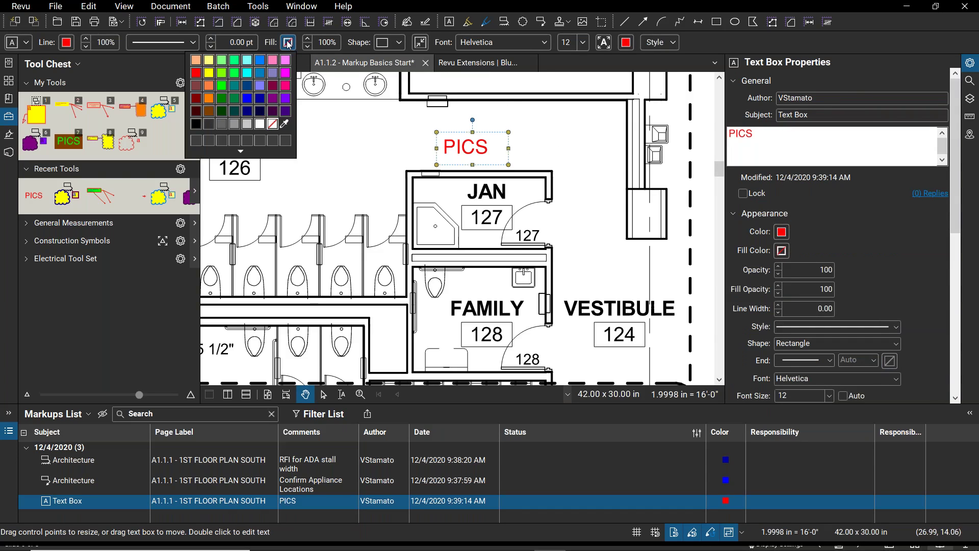
left_click(247, 74)
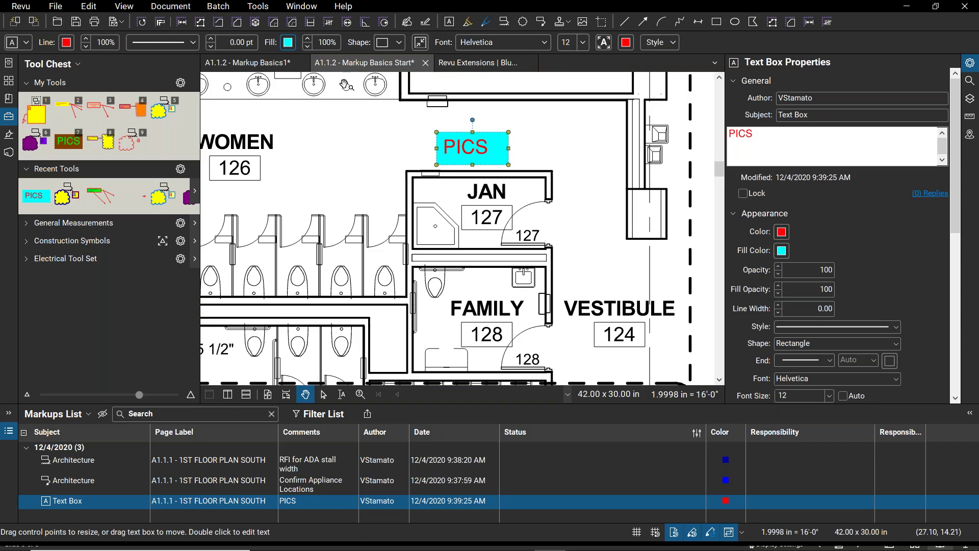
left_click(211, 39)
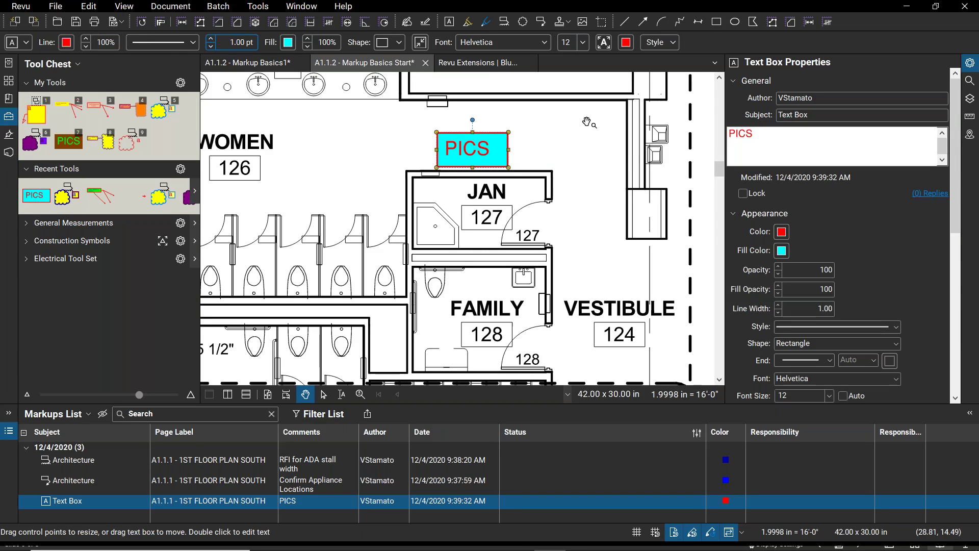
Step: Turn on automatic font sizing for the "PICS" text box and resize the box to fit closely around its text
left_click(604, 42)
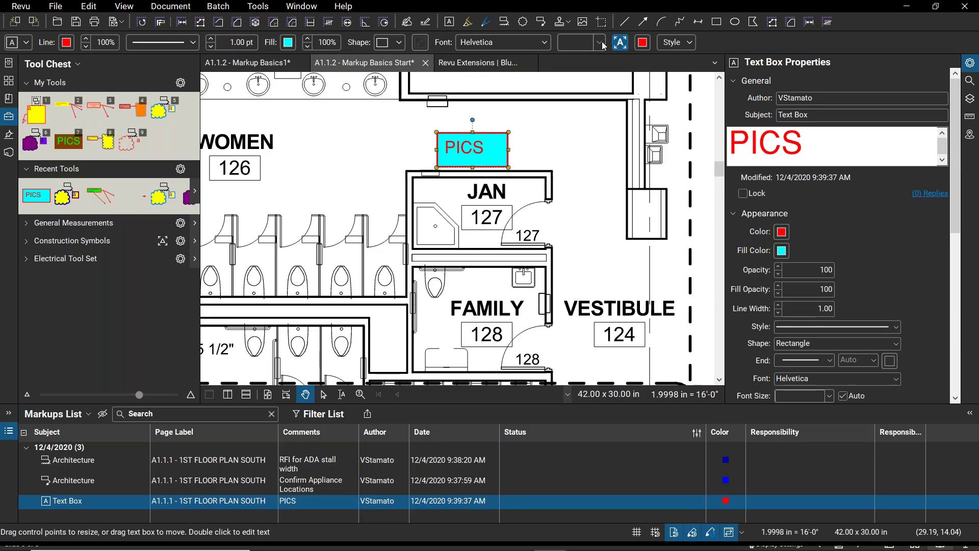
left_click(531, 136)
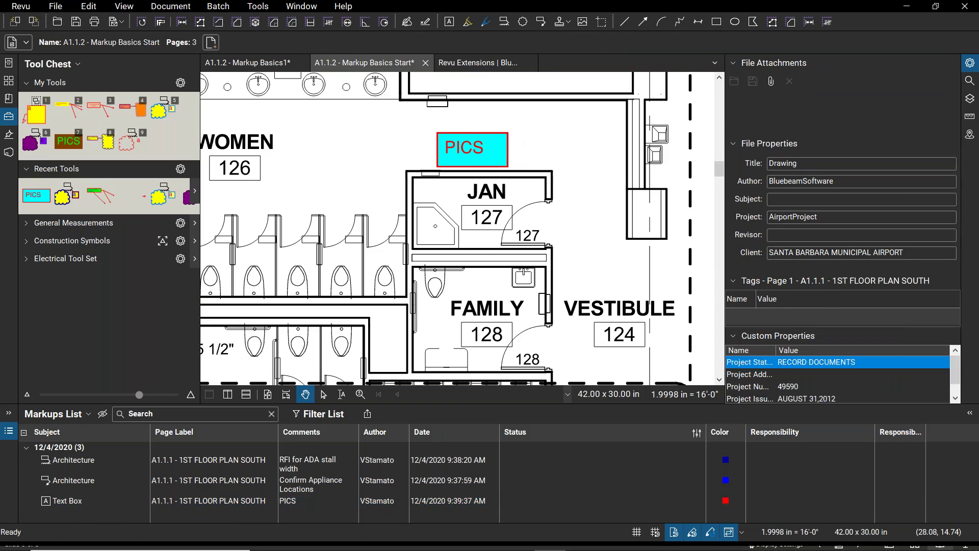
left_click(489, 151)
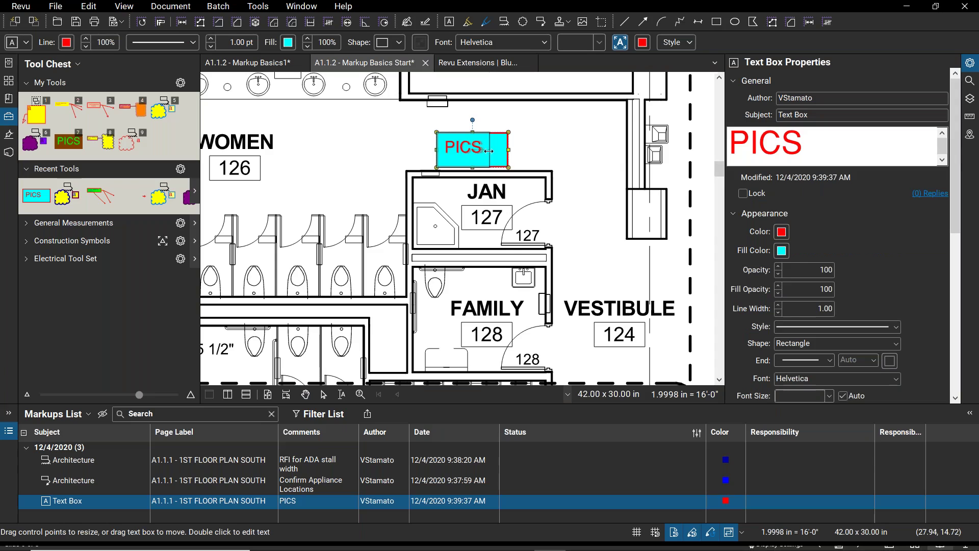
left_click_drag(489, 151, 468, 159)
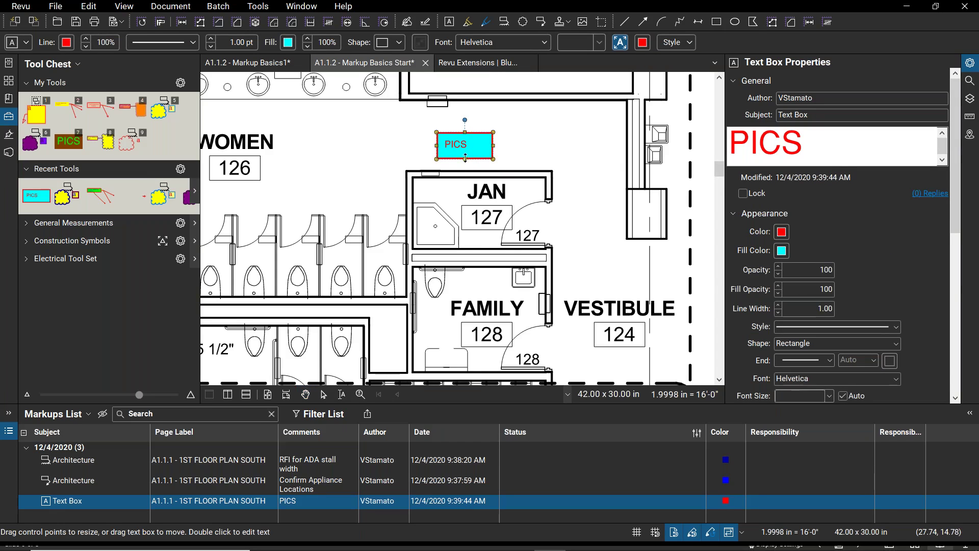
left_click(547, 147)
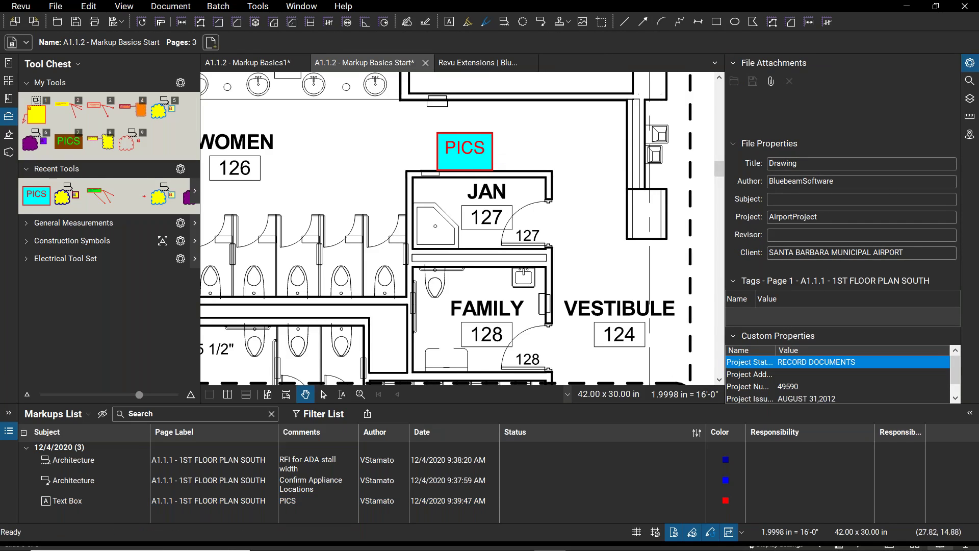
Step: Attach the images "Electrical panel 2" and "Electrical panel" from the desktop's Bluebeam Markup Basics Webinar folder to the "PICS" text box
right_click(465, 151)
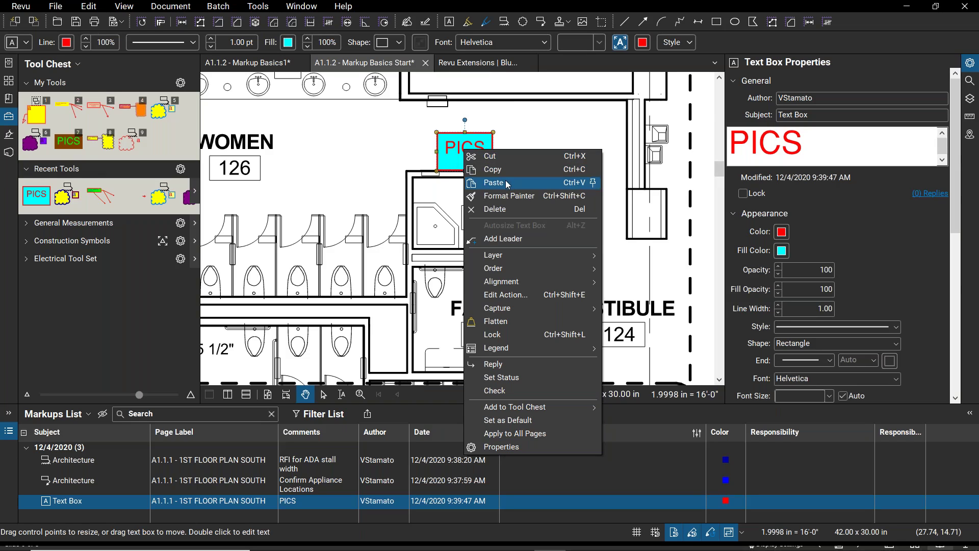
mouse_move(511, 310)
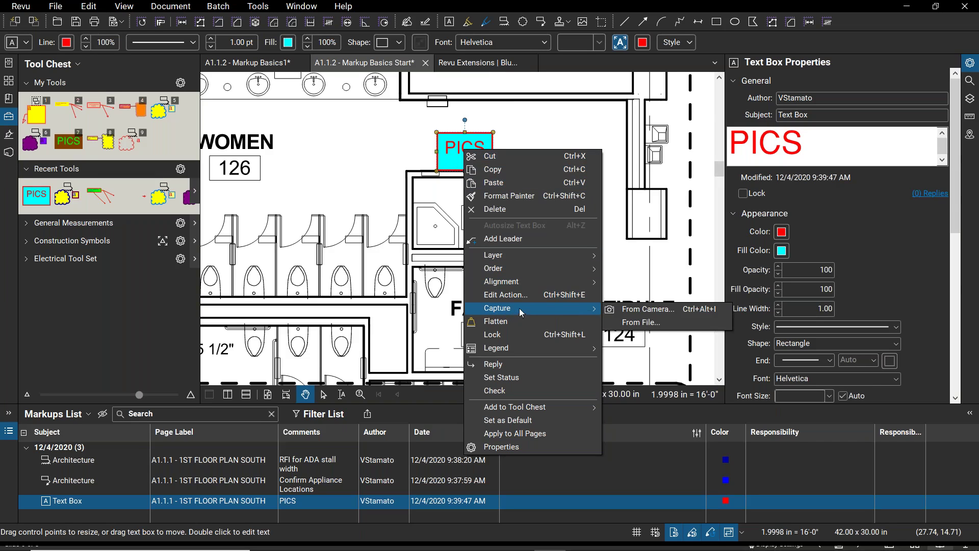
left_click(643, 322)
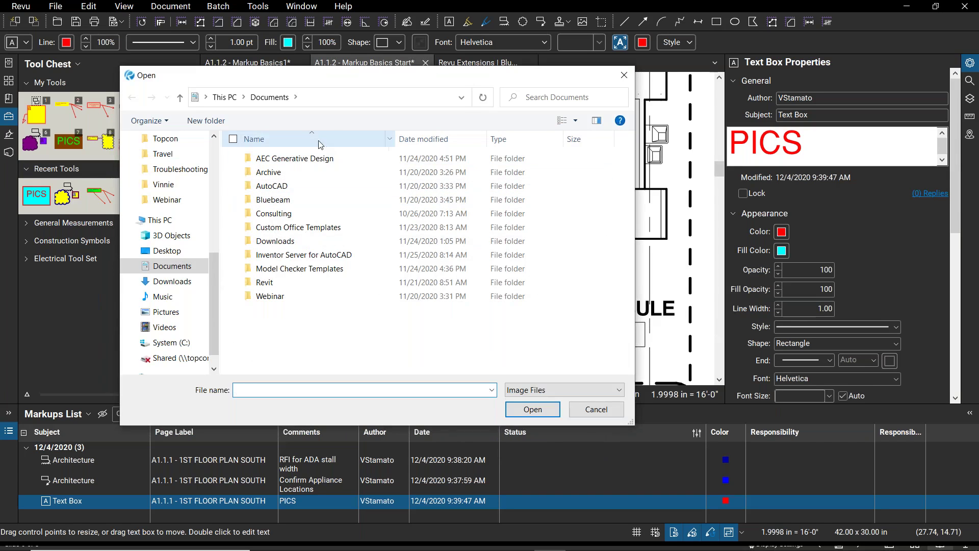
left_click(168, 250)
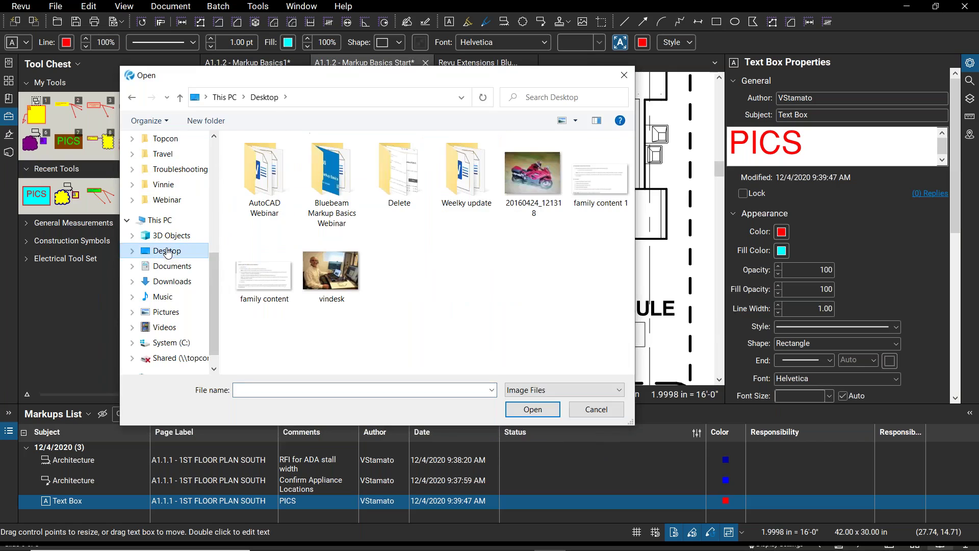
double_click(333, 183)
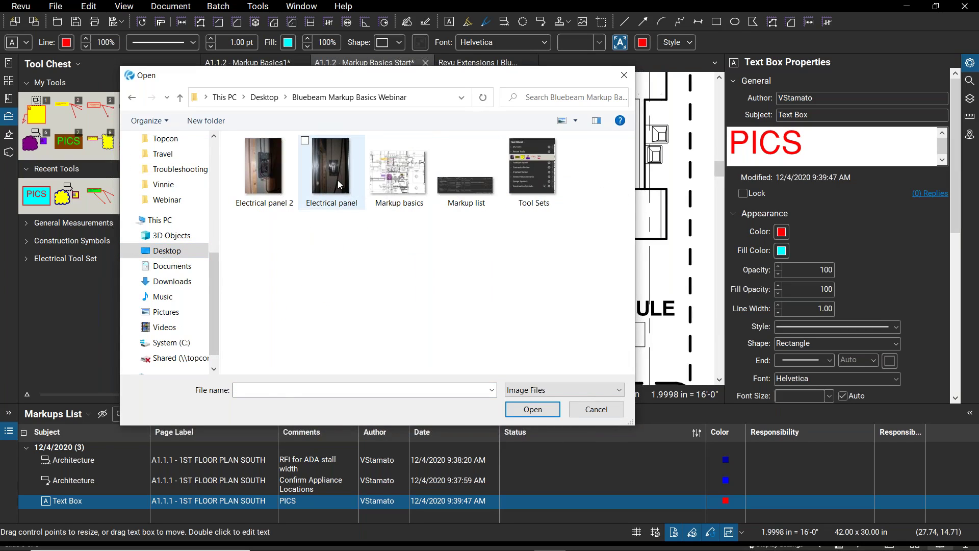
left_click(337, 184)
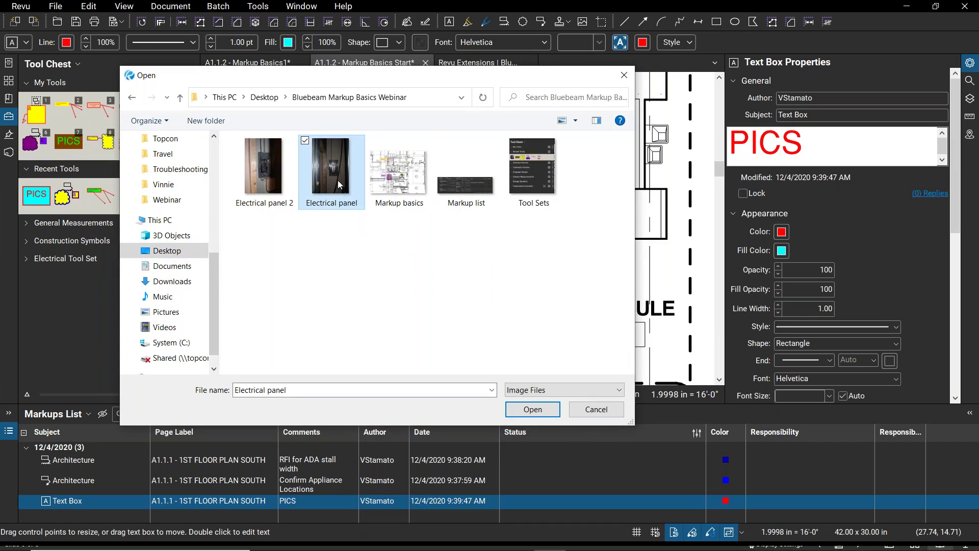
left_click(257, 170, "ctrl")
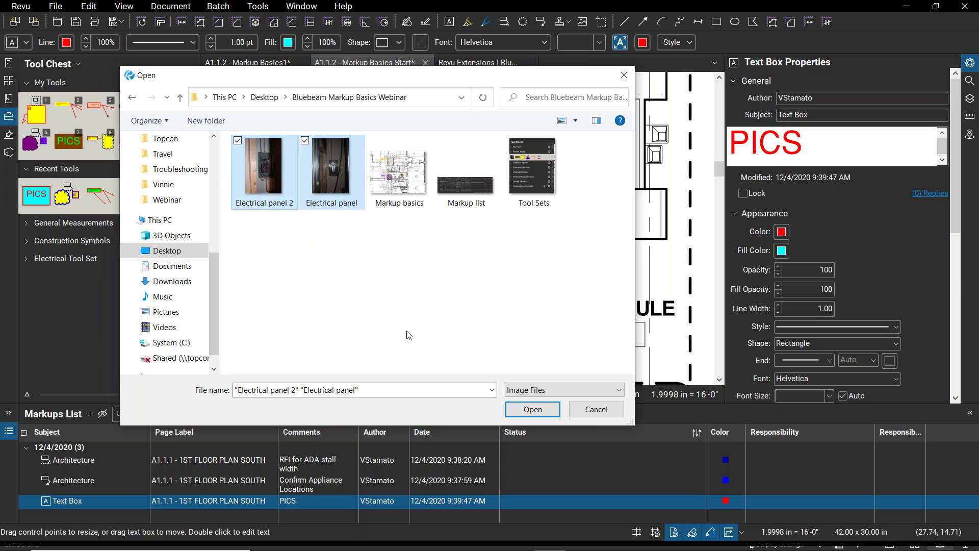
left_click(528, 409)
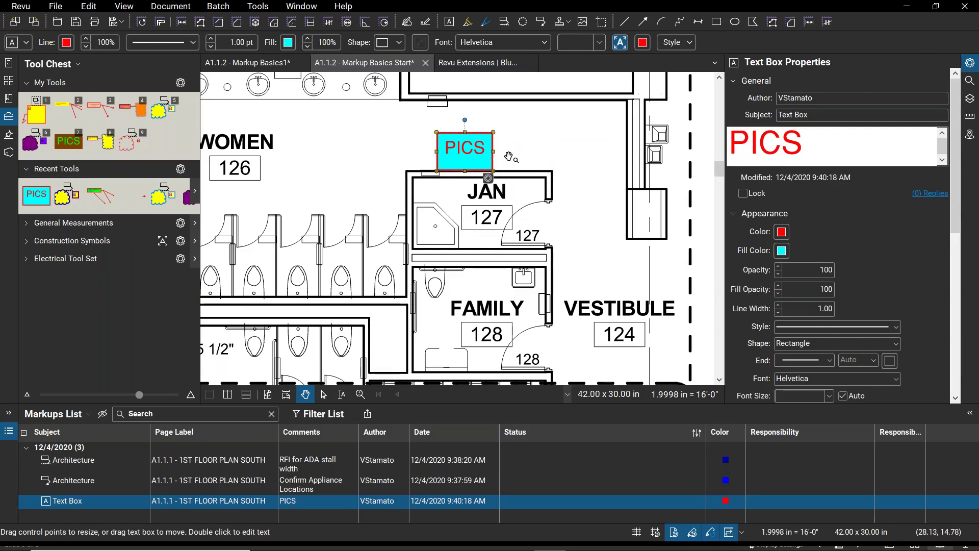
left_click(509, 155)
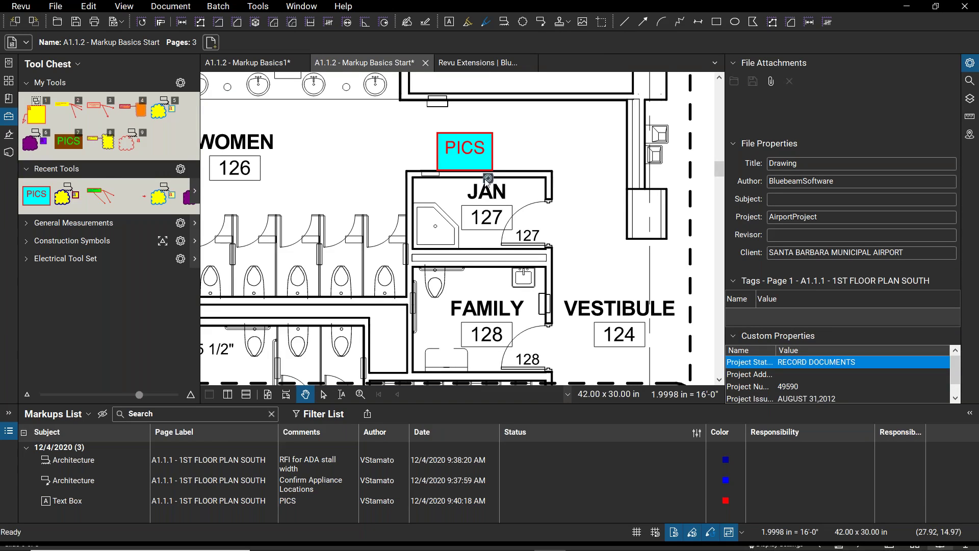
Step: Examine the image capture marker beside the "PICS" text box at different zoom levels
scroll(502, 184, "up", 3)
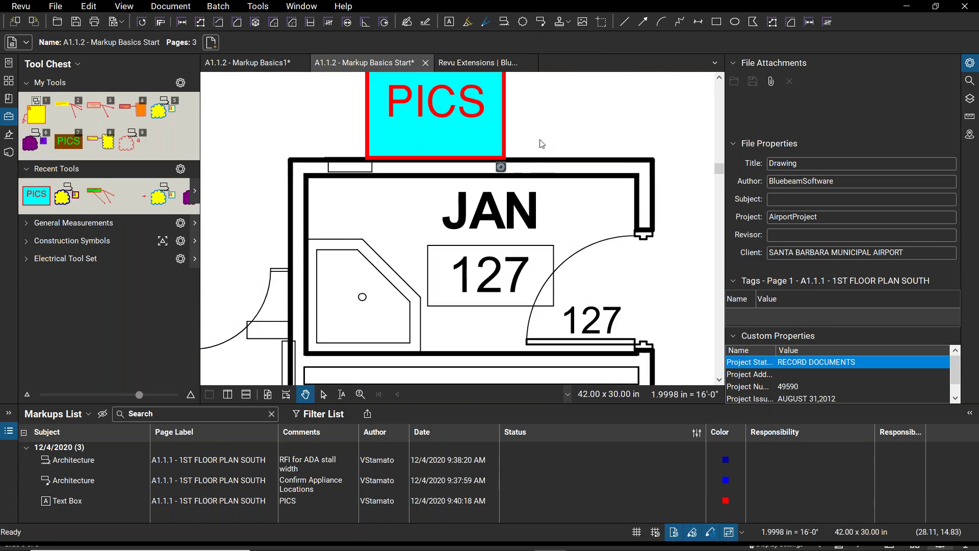
scroll(504, 192, "down", 3)
scroll(503, 192, "up", 2)
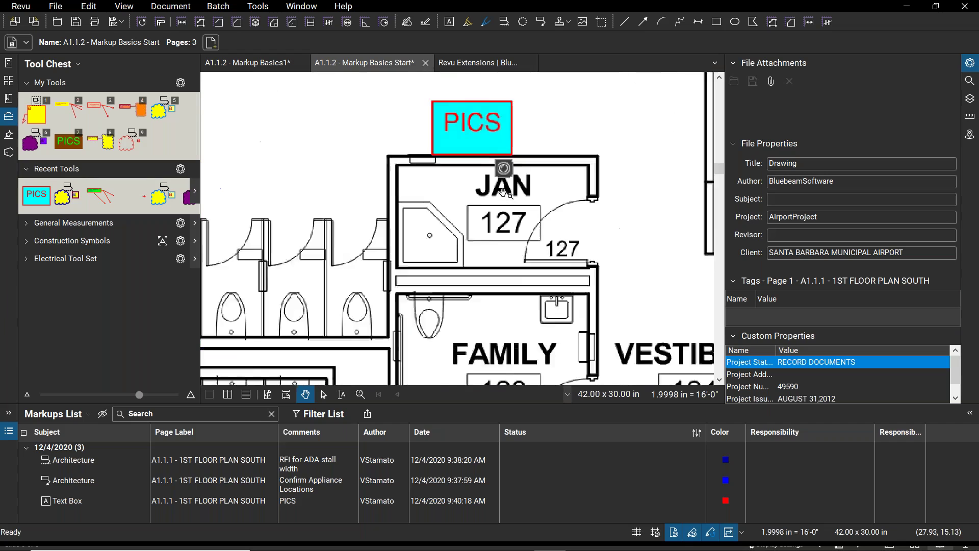
scroll(504, 193, "up", 1)
scroll(503, 192, "down", 2)
scroll(503, 193, "up", 1)
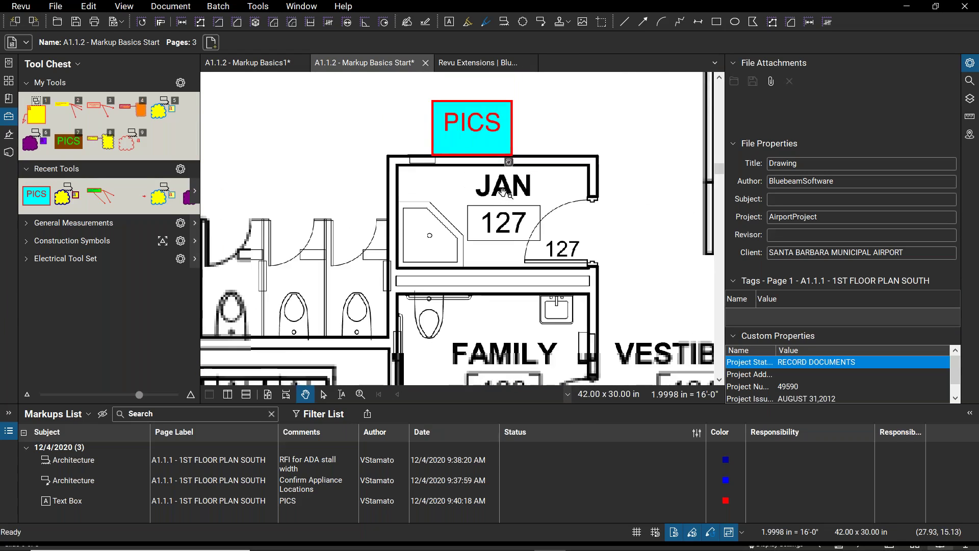
left_click_drag(504, 192, 487, 212)
scroll(487, 211, "down", 1)
scroll(486, 212, "up", 1)
left_click_drag(520, 164, 502, 171)
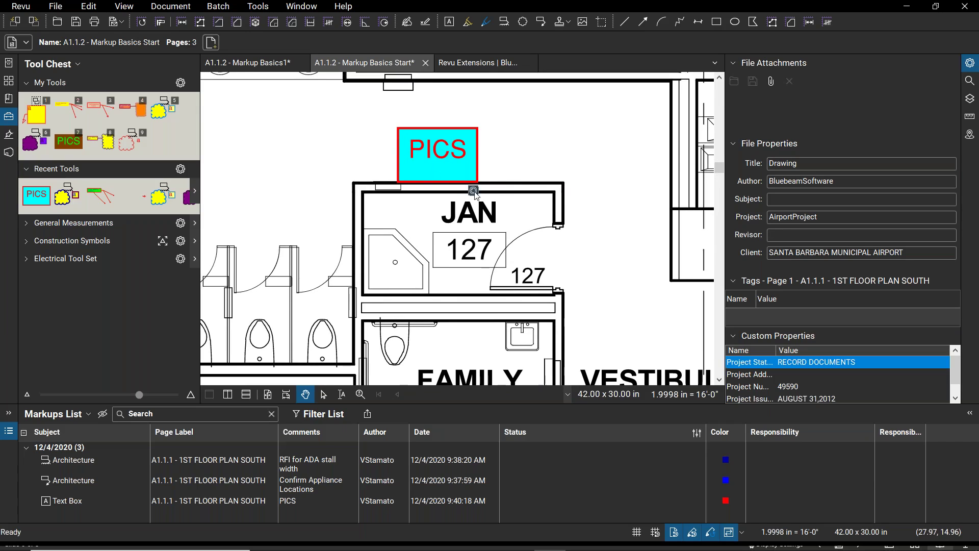
Step: View the attached images of the "PICS" text box, switching back and forth between both electrical panel photos
left_click(473, 192)
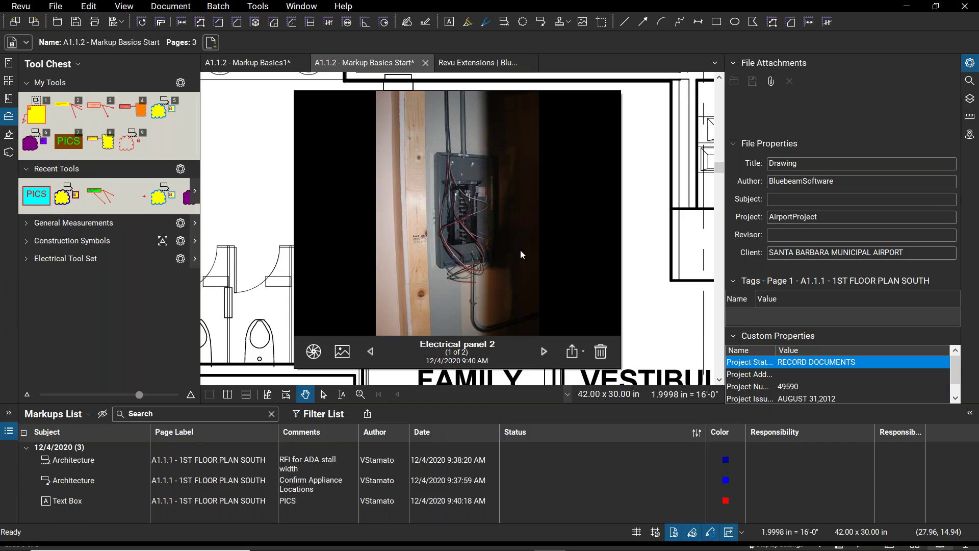
left_click(544, 351)
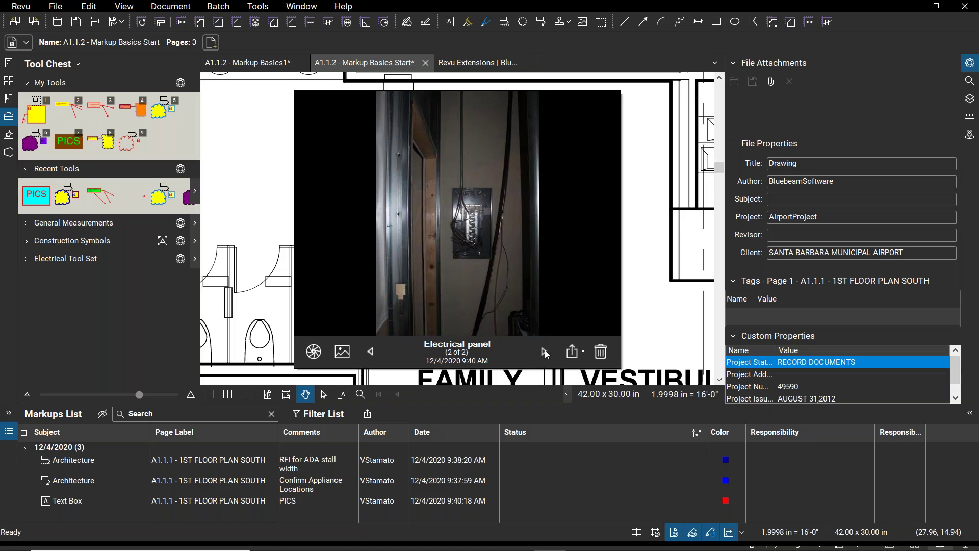
left_click(372, 352)
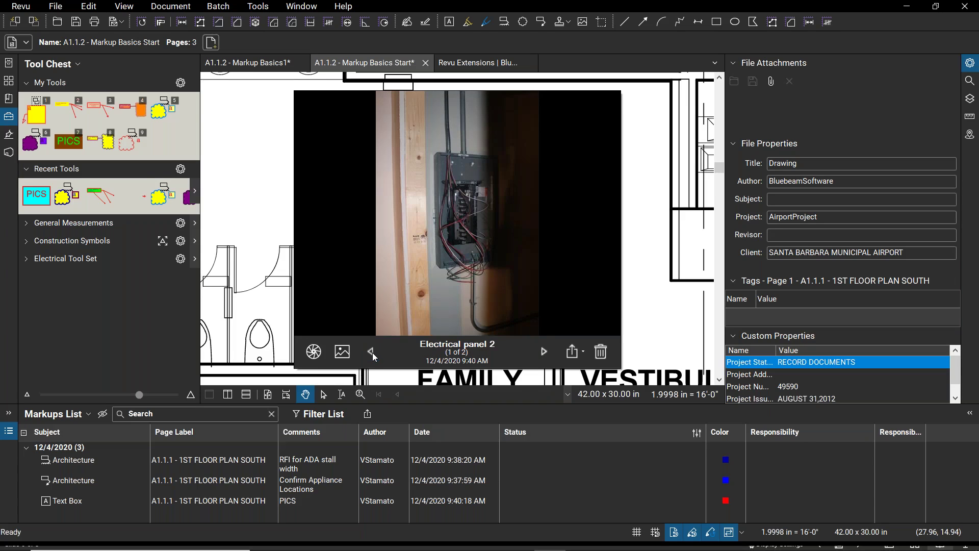
left_click(540, 357)
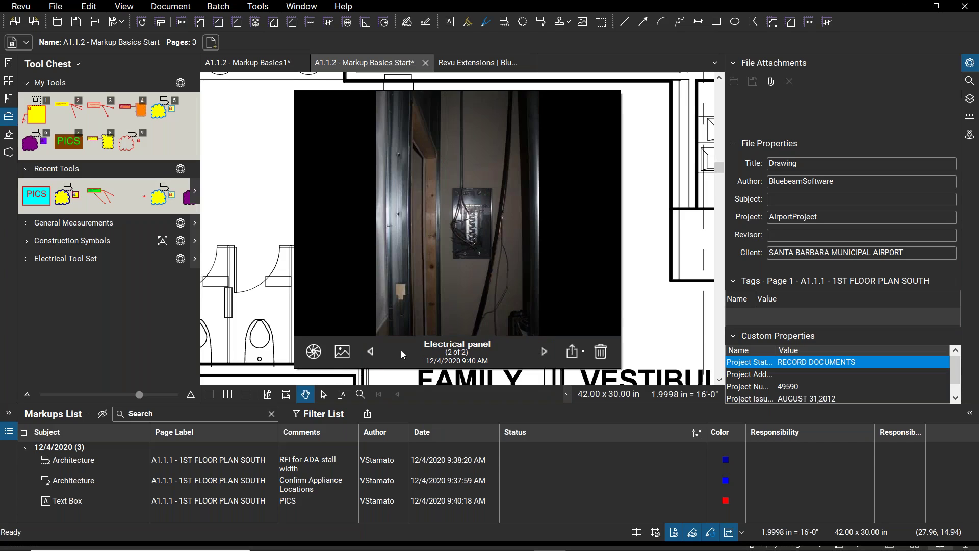
left_click(376, 353)
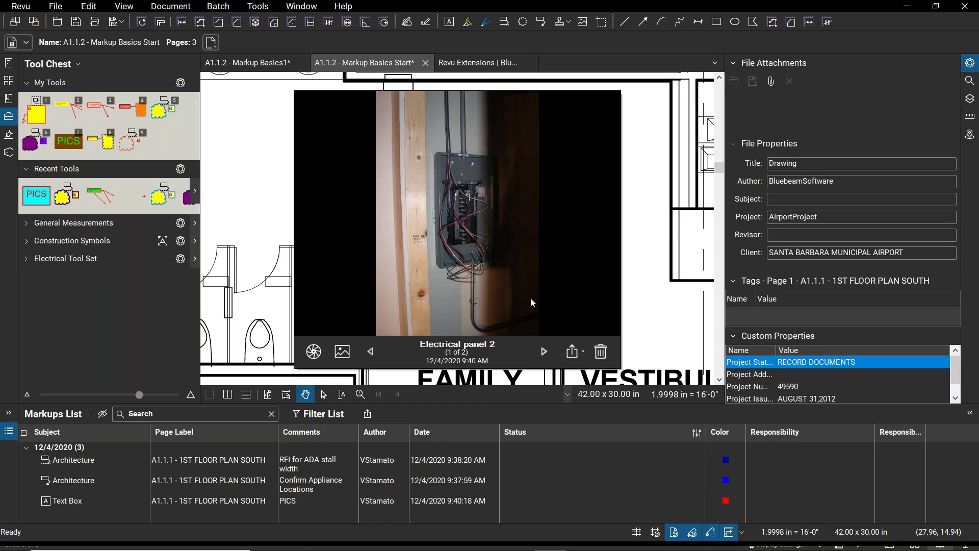
left_click(649, 236)
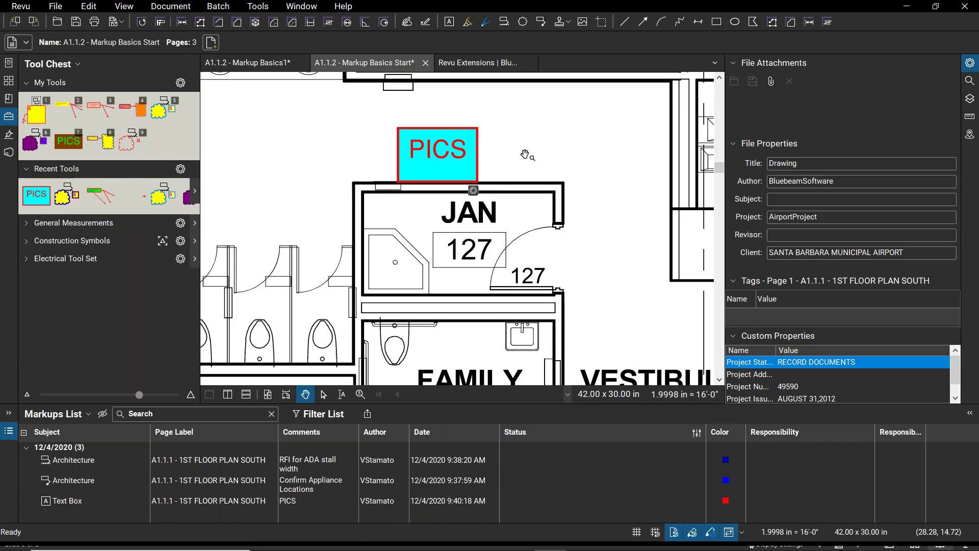
Step: Place a Note markup on the floor plan just above and to the right of the "PICS" text box
scroll(485, 226, "down", 3)
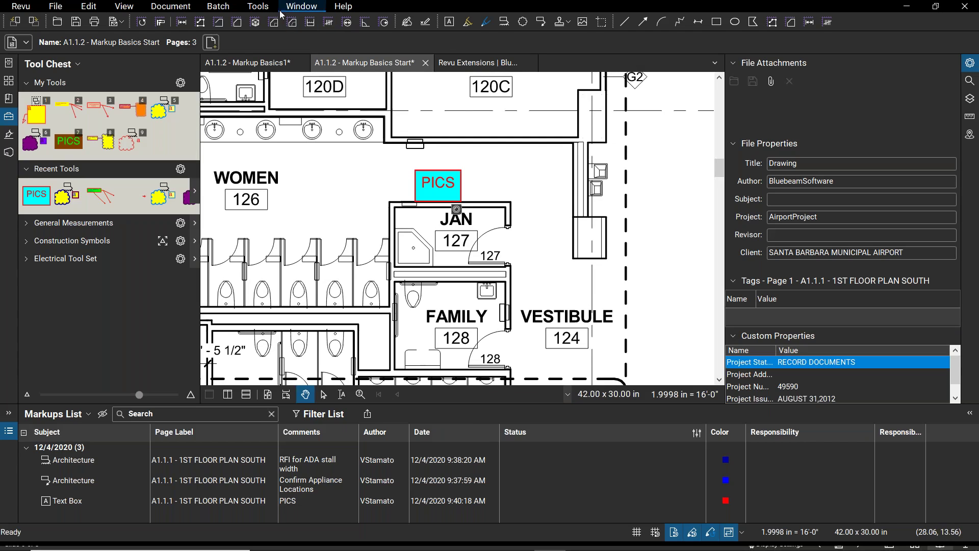
left_click(256, 7)
mouse_move(263, 22)
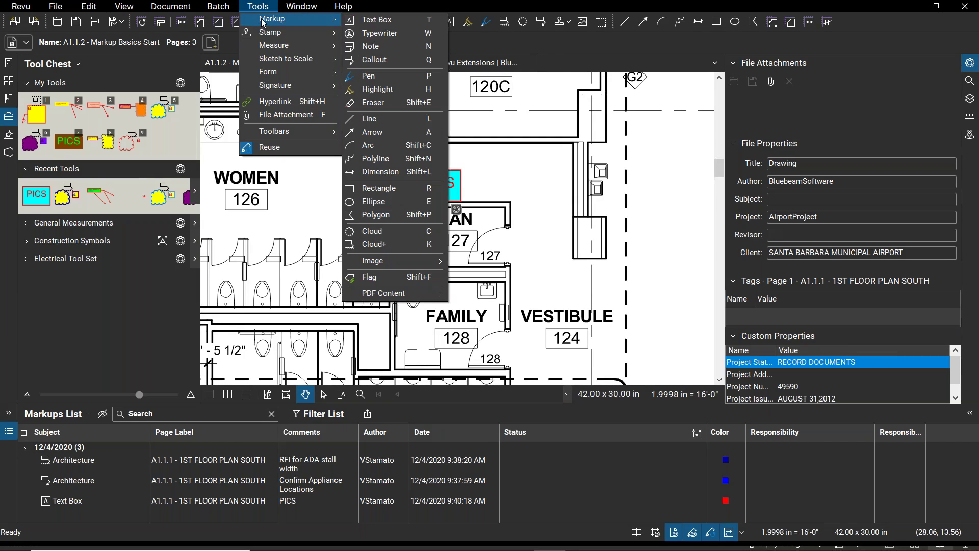
left_click(383, 46)
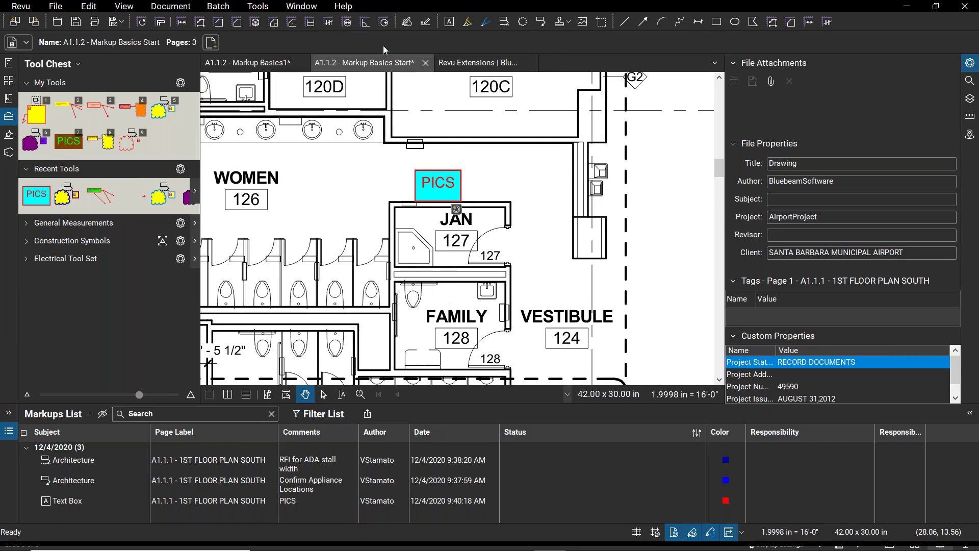
left_click(475, 157)
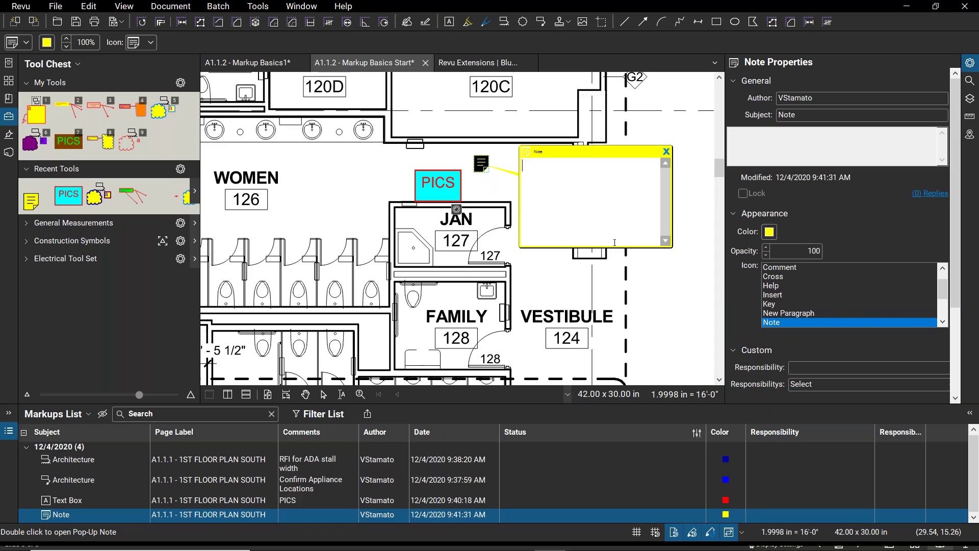
Step: Write "Please, Confirm Panel Locations and completion" on three lines in the note, breaking after "Please," and "Locations"
type("Please,")
key("Return")
type("Confirm Pan")
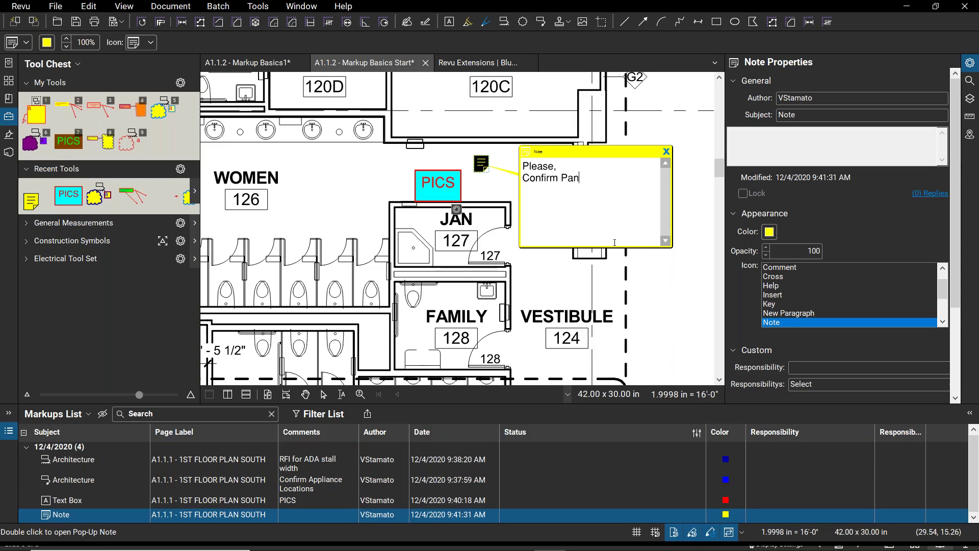
type("el Locations")
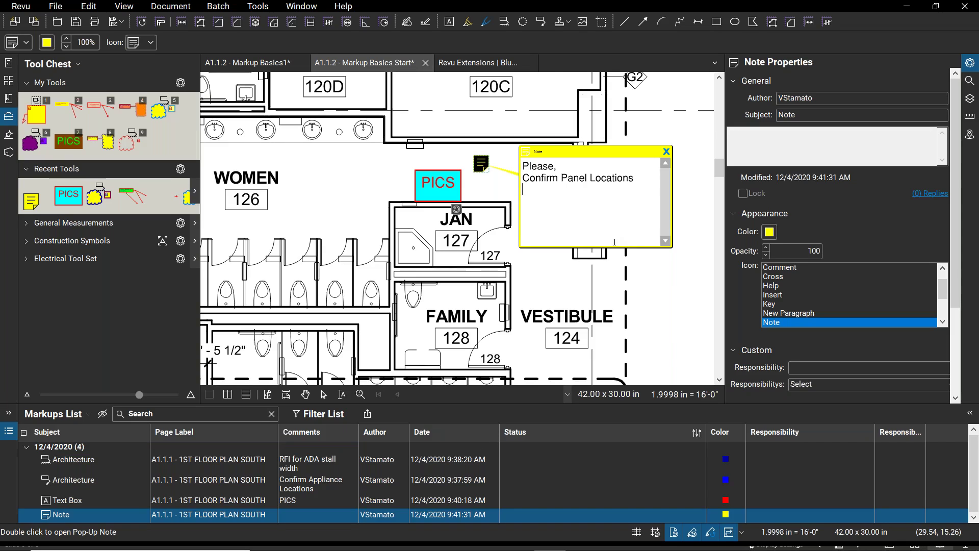
key("Return")
type("and complet")
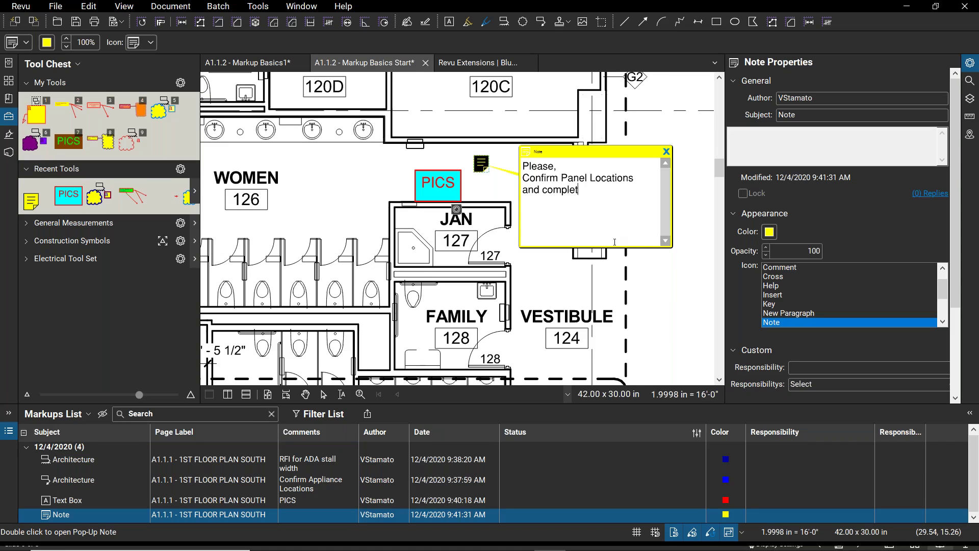
type("ion")
left_click(666, 276)
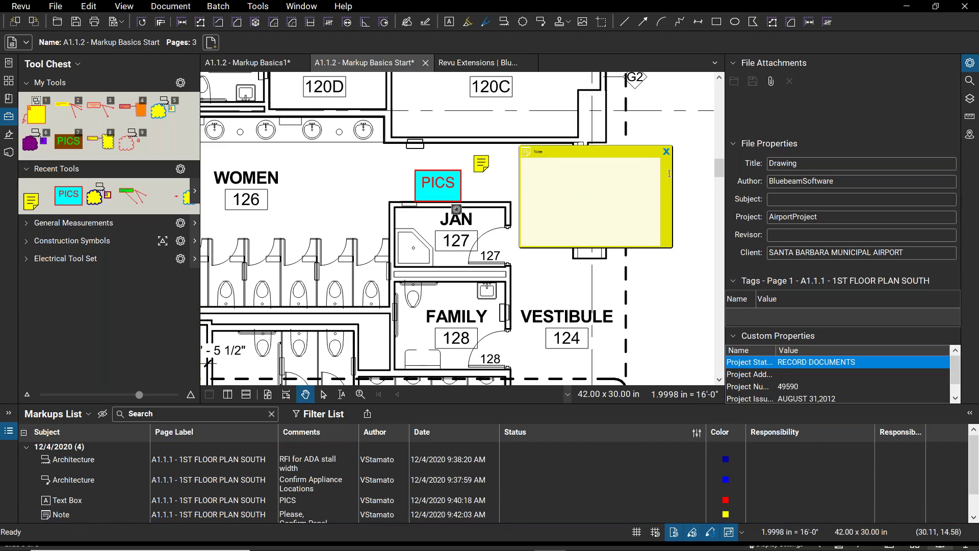
Step: Close the note's pop-up and move its icon directly beside the "PICS" text box
left_click(667, 154)
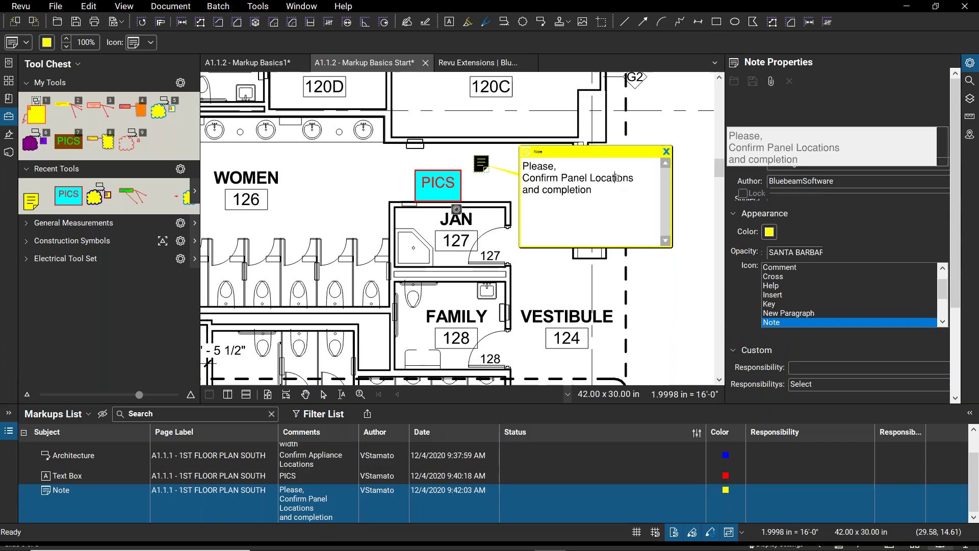
left_click(666, 152)
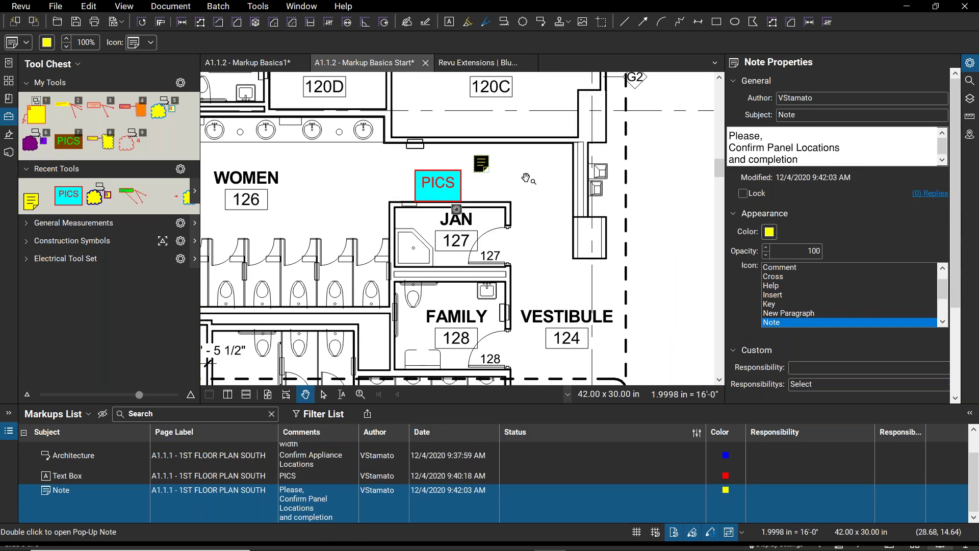
left_click_drag(488, 164, 483, 184)
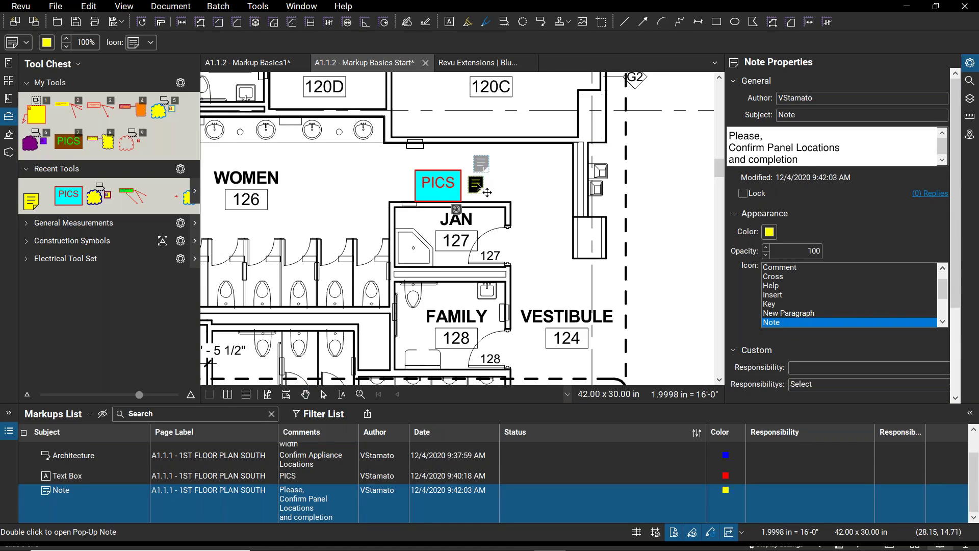
Step: Enlarge the Markups List and widen its Comments column so the comments have more room
scroll(499, 202, "down", 3)
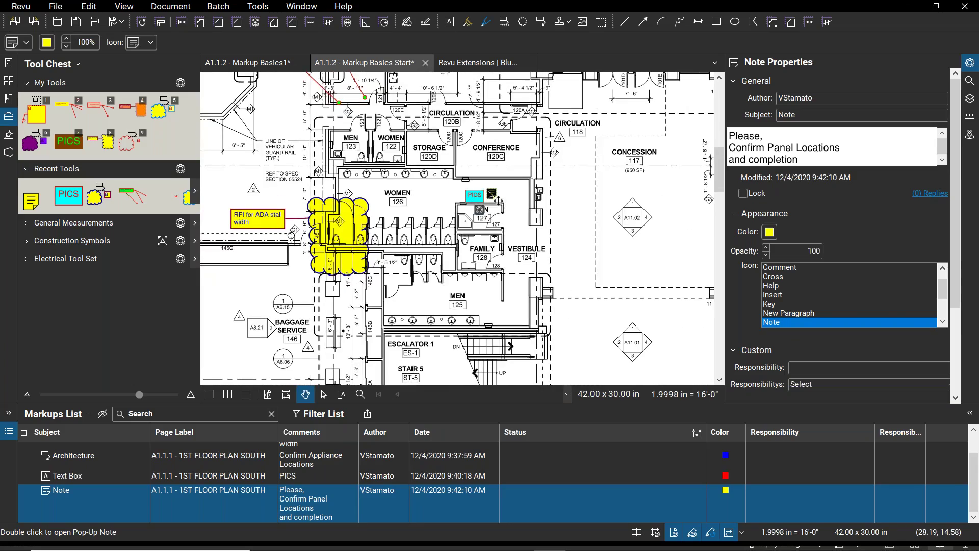
scroll(463, 220, "down", 5)
scroll(467, 218, "up", 5)
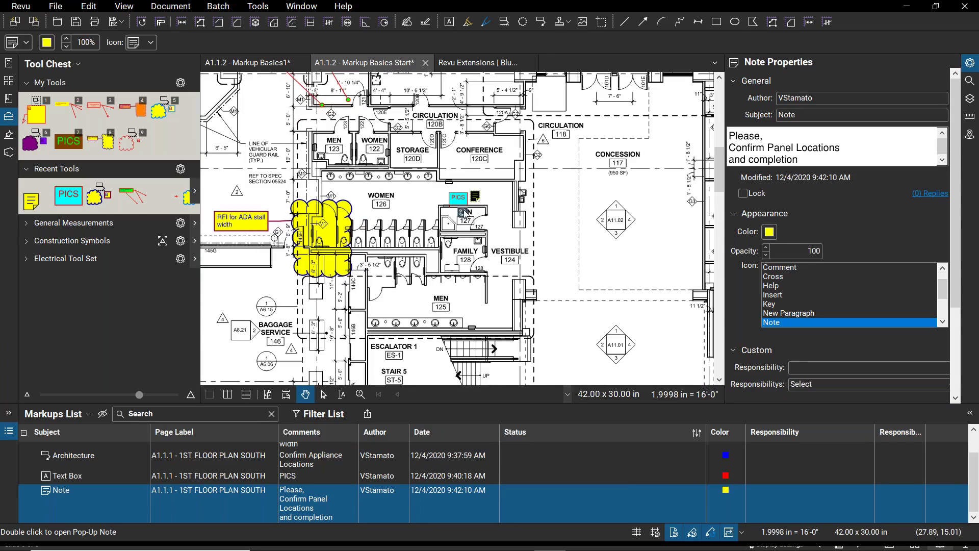
mouse_move(477, 200)
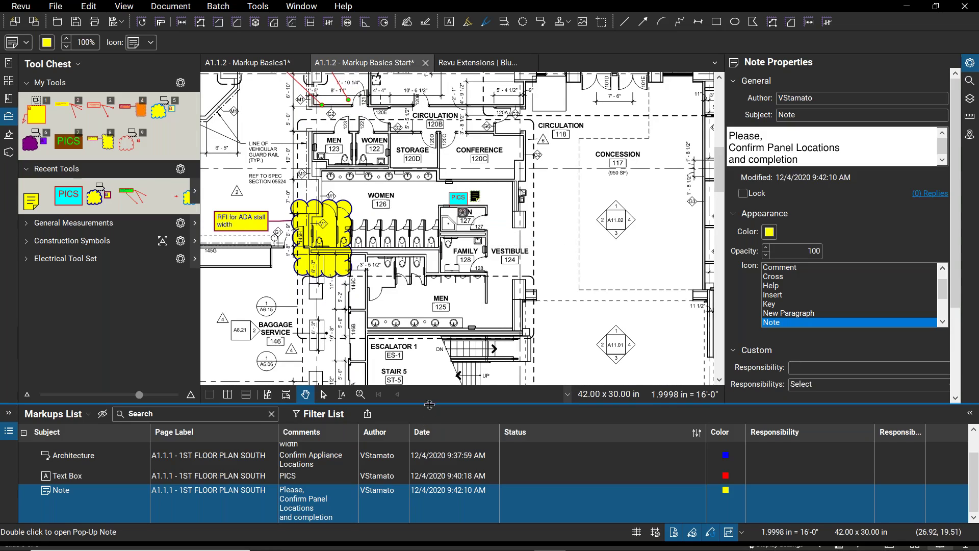
left_click_drag(433, 393, 433, 304)
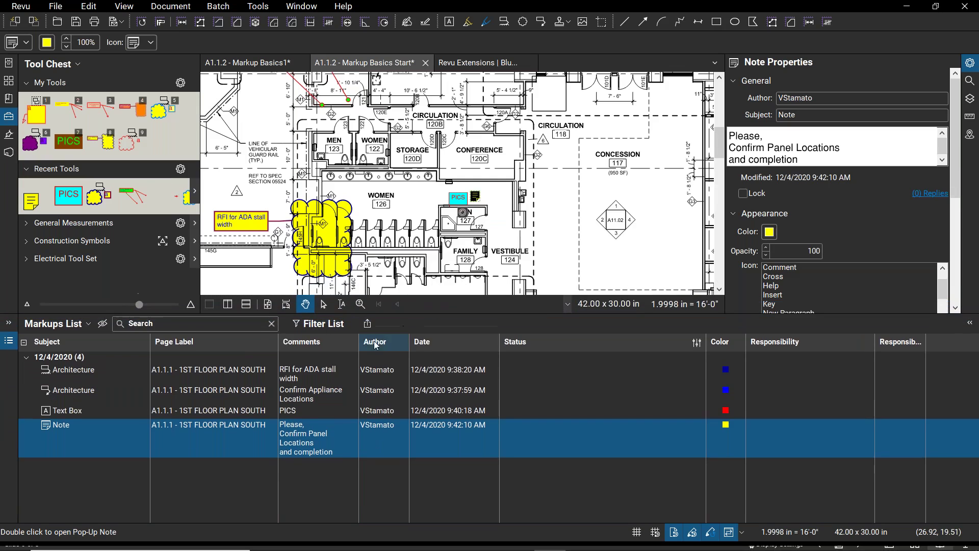
left_click_drag(358, 342, 396, 341)
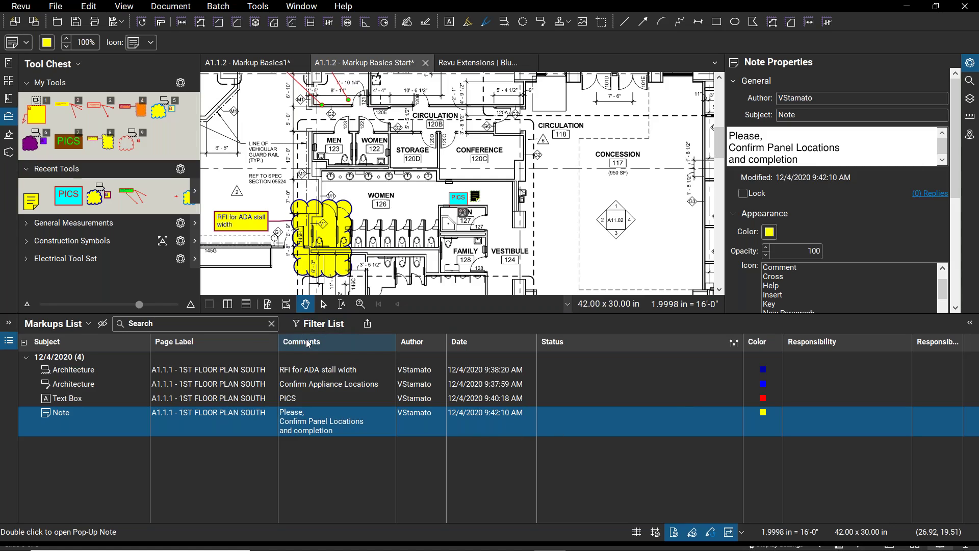
Step: Reorder the Markups List columns to Subject, Author, Page Label, Date, Comments, Status and Color
left_click_drag(308, 344, 165, 352)
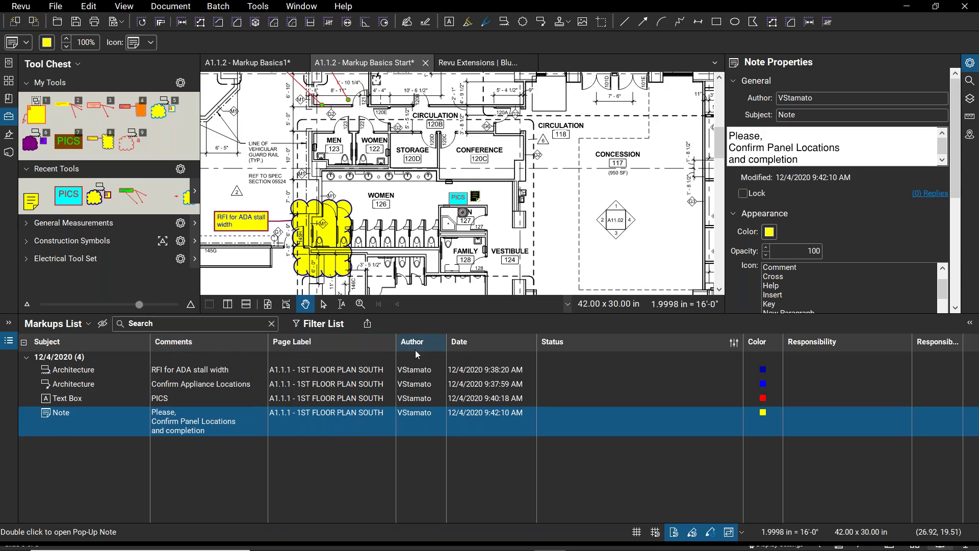
left_click_drag(414, 343, 153, 337)
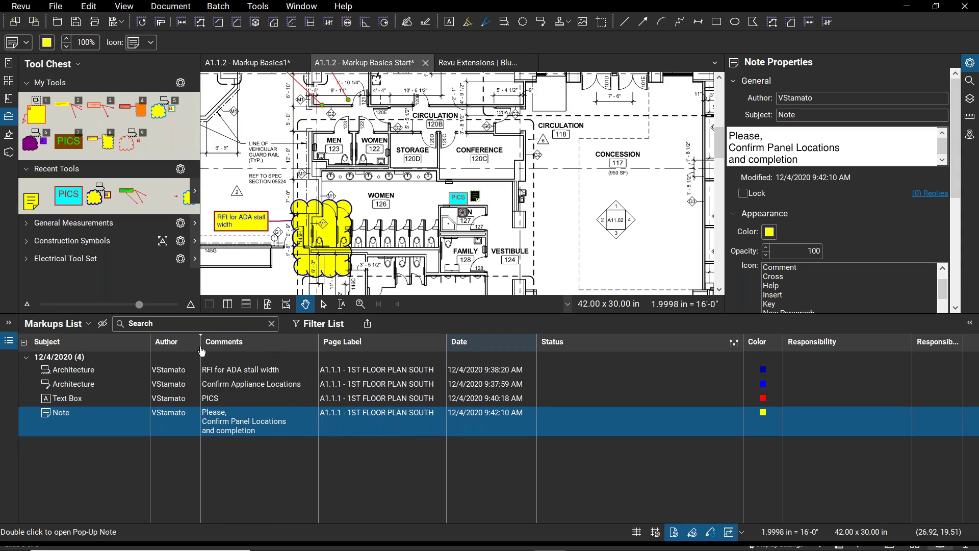
left_click_drag(202, 351, 201, 349)
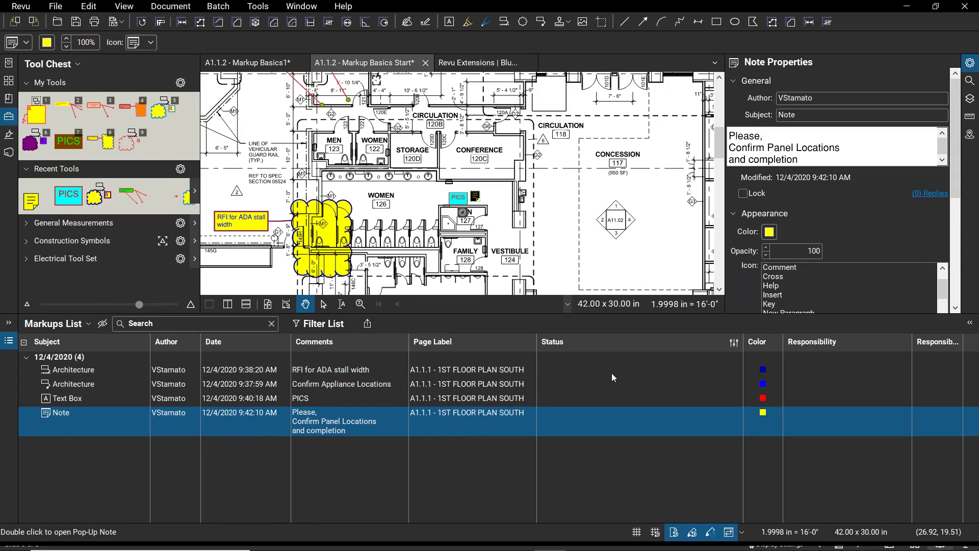
left_click_drag(432, 351, 434, 353)
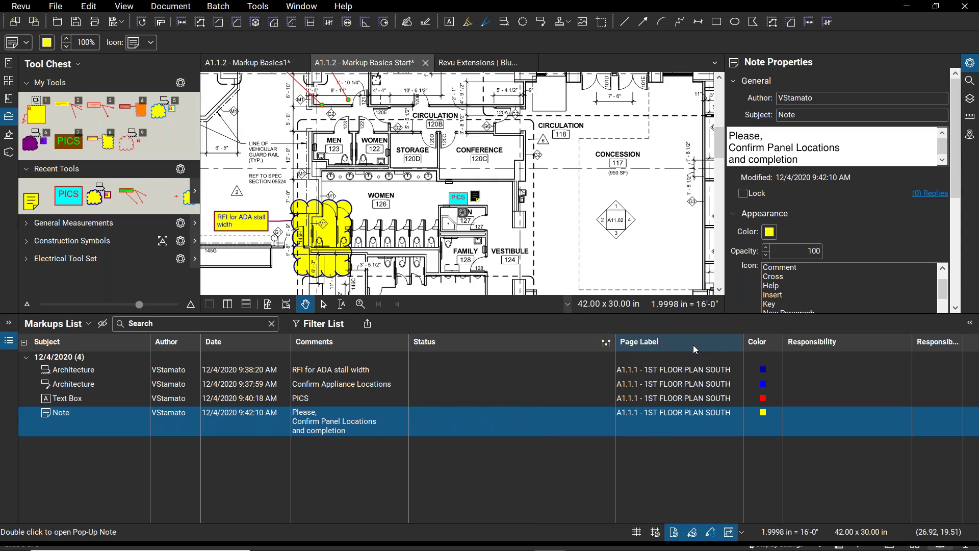
mouse_move(693, 344)
left_mouse_down()
mouse_move(364, 357)
mouse_move(184, 345)
left_mouse_up()
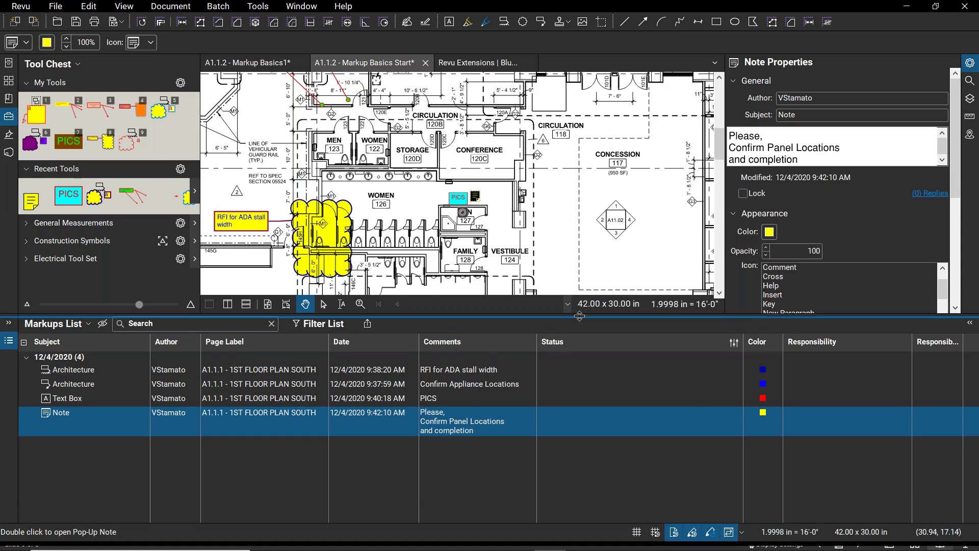
Step: Reduce the Markups List's height and the properties panel's width to give the floor plan more room
left_click_drag(584, 313, 584, 323)
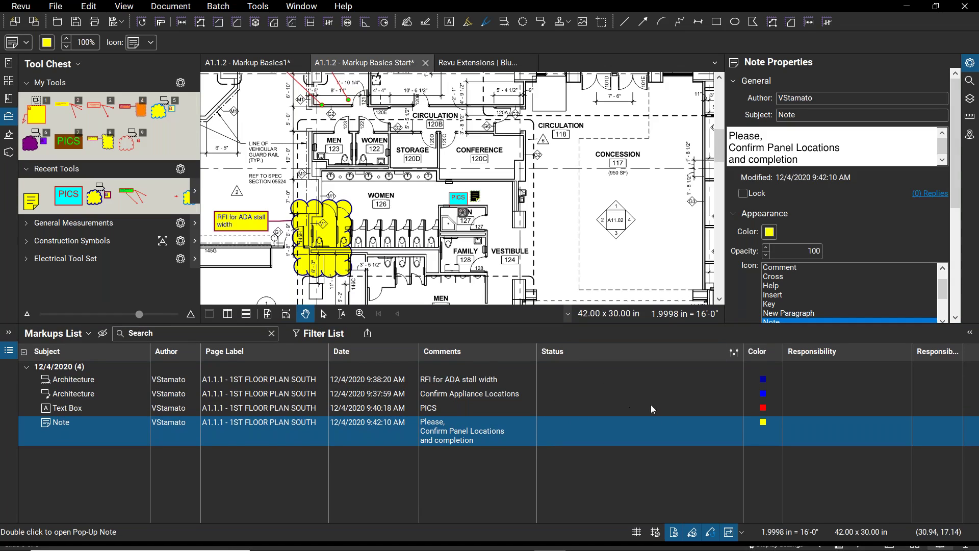
left_click_drag(726, 248, 781, 249)
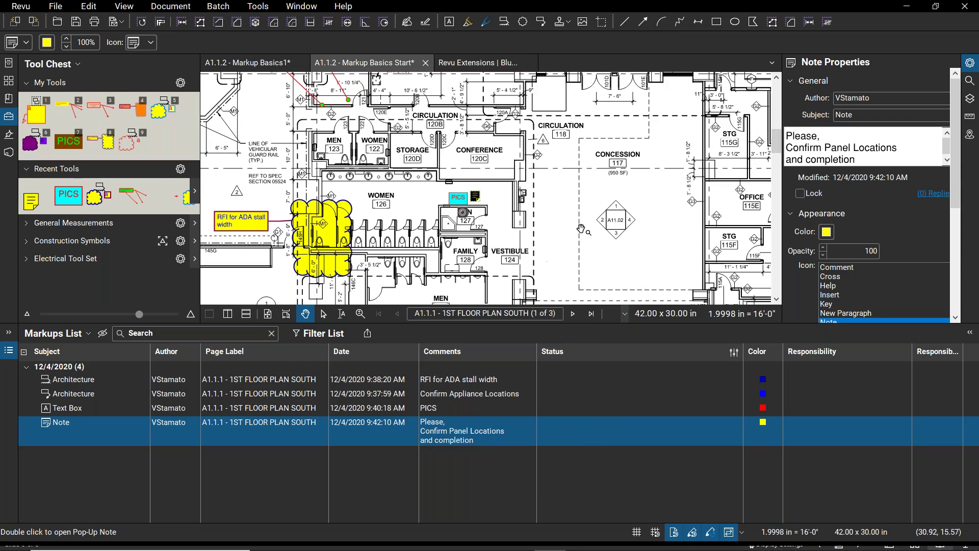
Step: Set the subject of the "PICS" text box to "Electrical" and deselect the markup
mouse_move(381, 190)
left_mouse_down()
mouse_move(459, 239)
mouse_move(455, 193)
left_mouse_up()
scroll(459, 239, "down", 1)
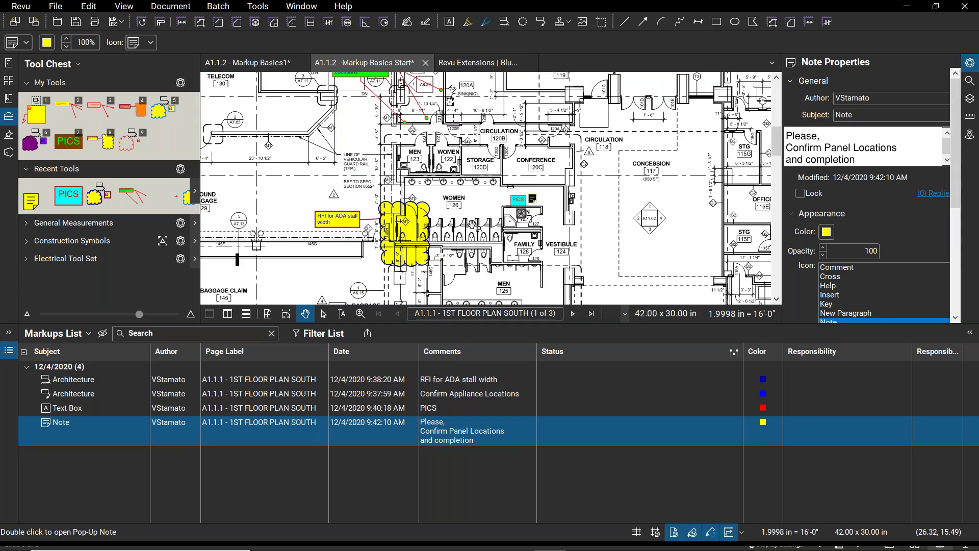
left_click_drag(576, 184, 571, 196)
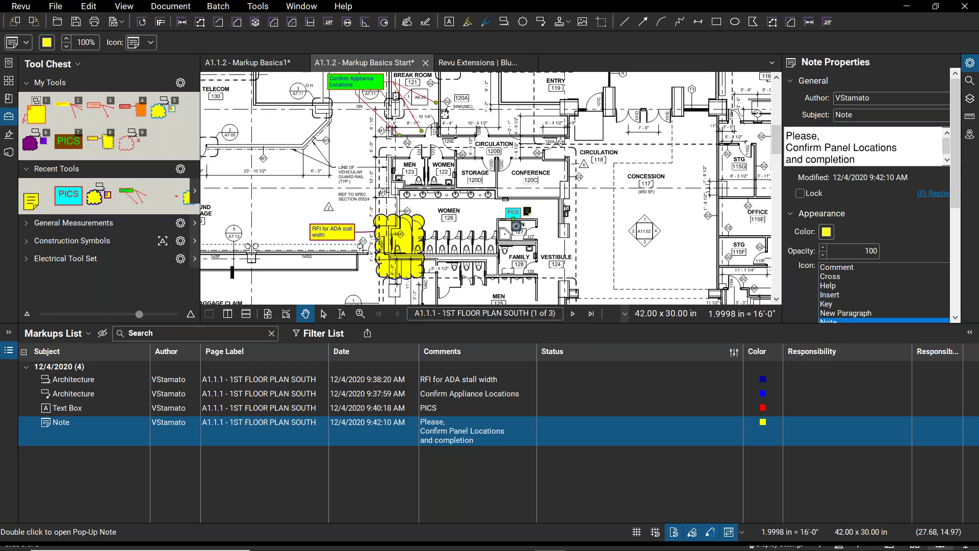
left_click(514, 213)
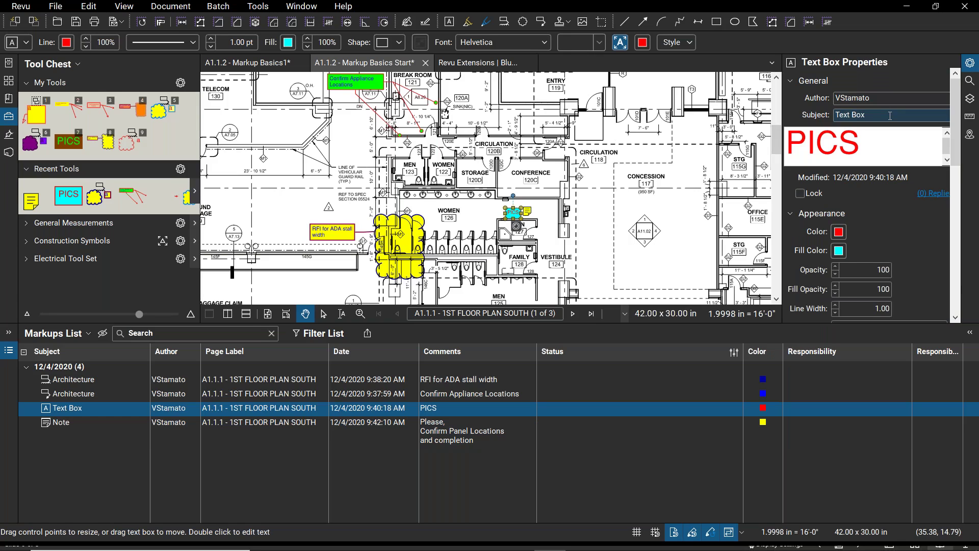
left_click_drag(890, 116, 800, 117)
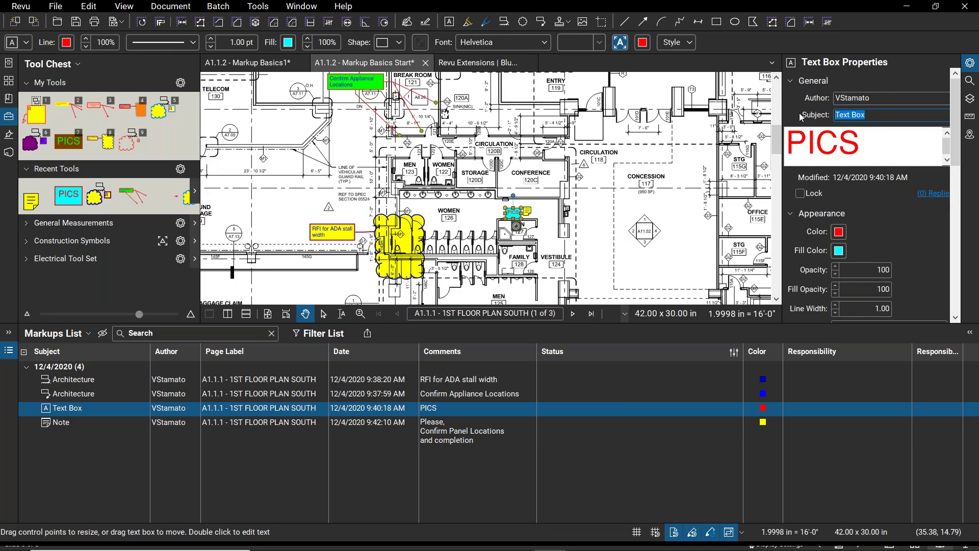
type("Electrical")
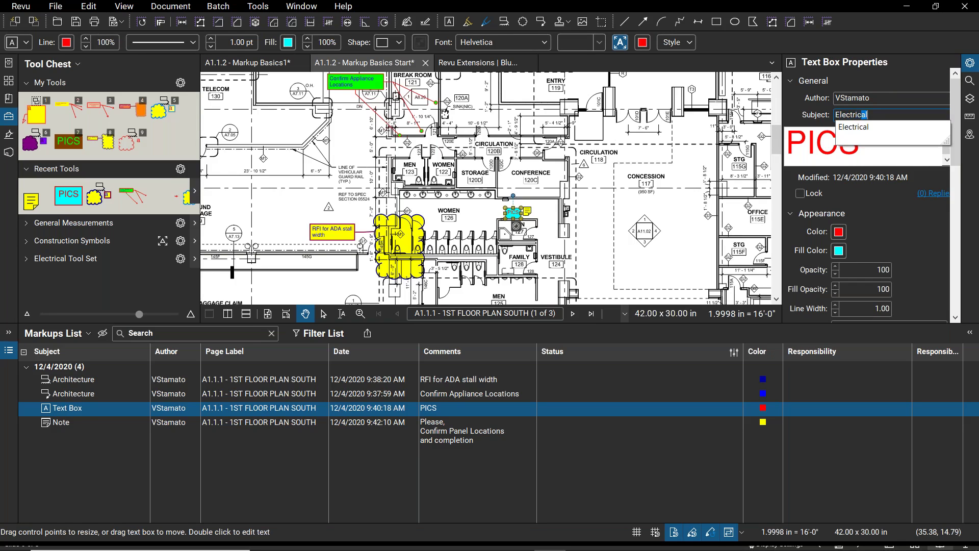
key("Return")
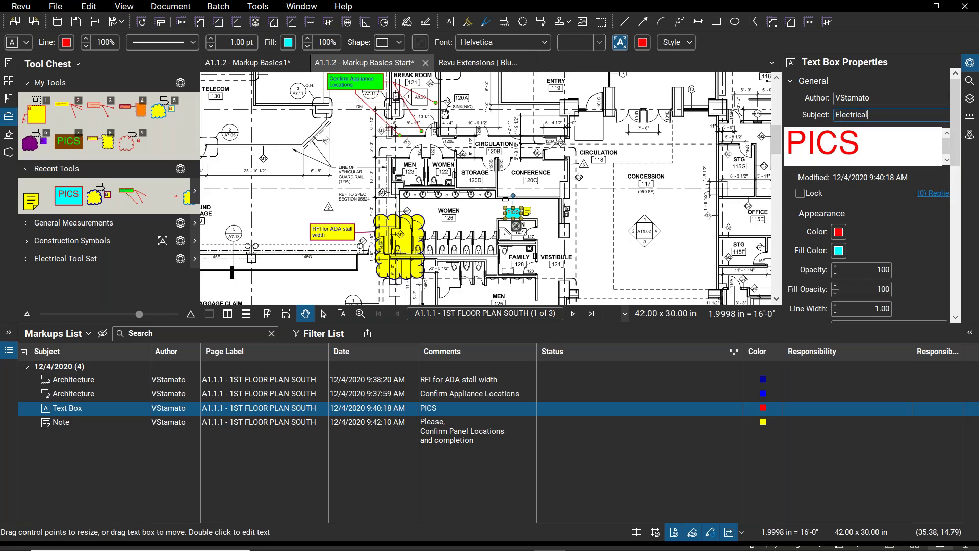
left_click(671, 163)
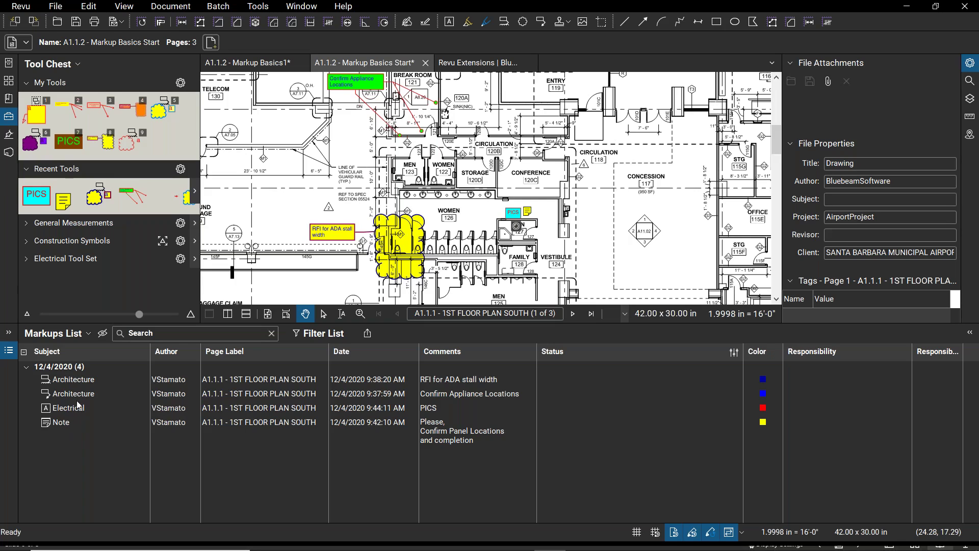
Step: Collapse and re-expand the 12/4/2020 markup group in the Markups List
left_click(26, 366)
left_click(26, 366)
left_click(26, 367)
left_click(26, 367)
left_click(24, 352)
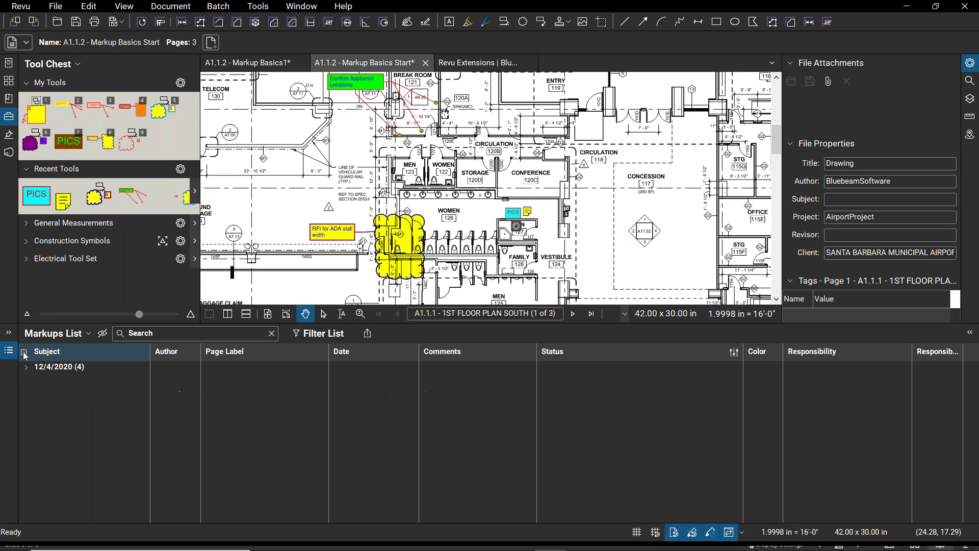
left_click(24, 353)
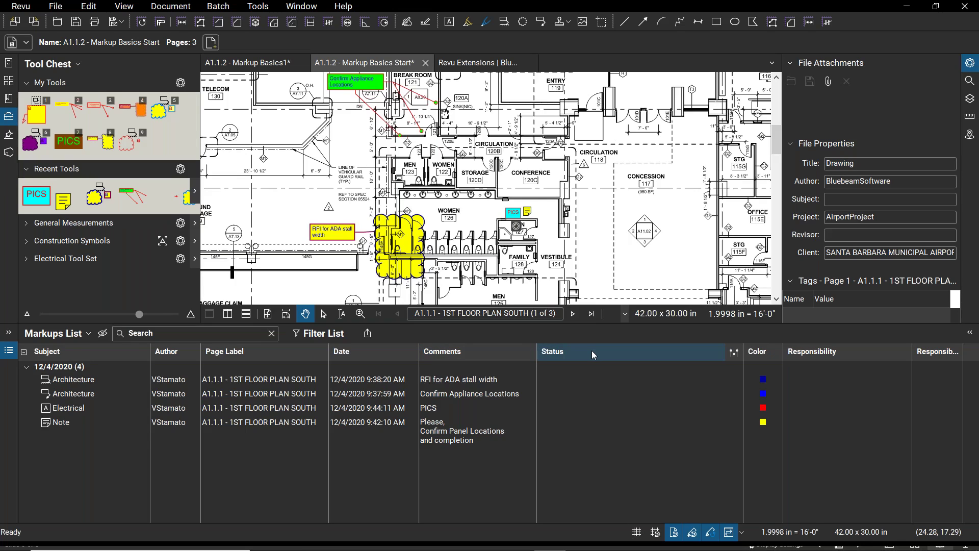
Step: Add a custom status model named "Review1" for the markups, leaving the built-in Review model unchecked
left_click(734, 356)
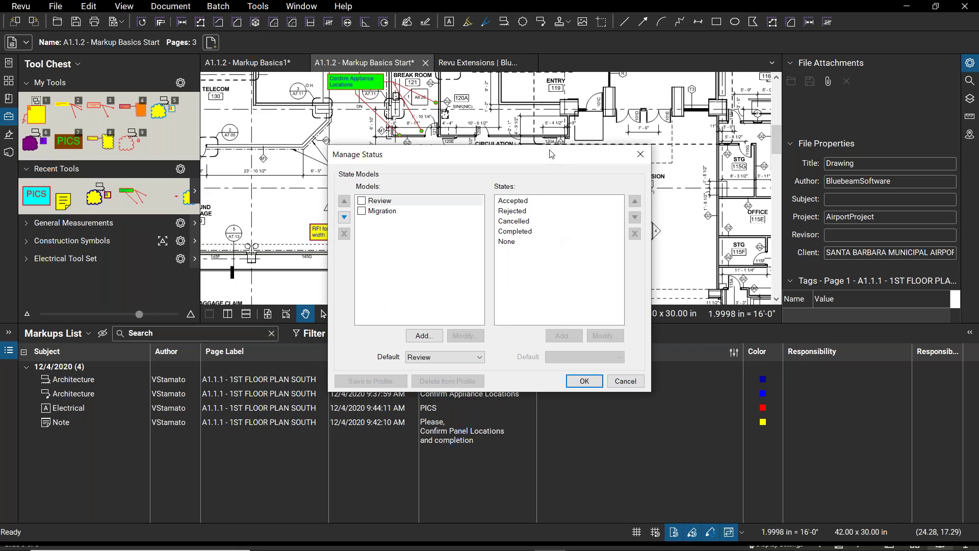
mouse_move(551, 150)
left_mouse_down()
mouse_move(672, 218)
mouse_move(692, 89)
left_mouse_up()
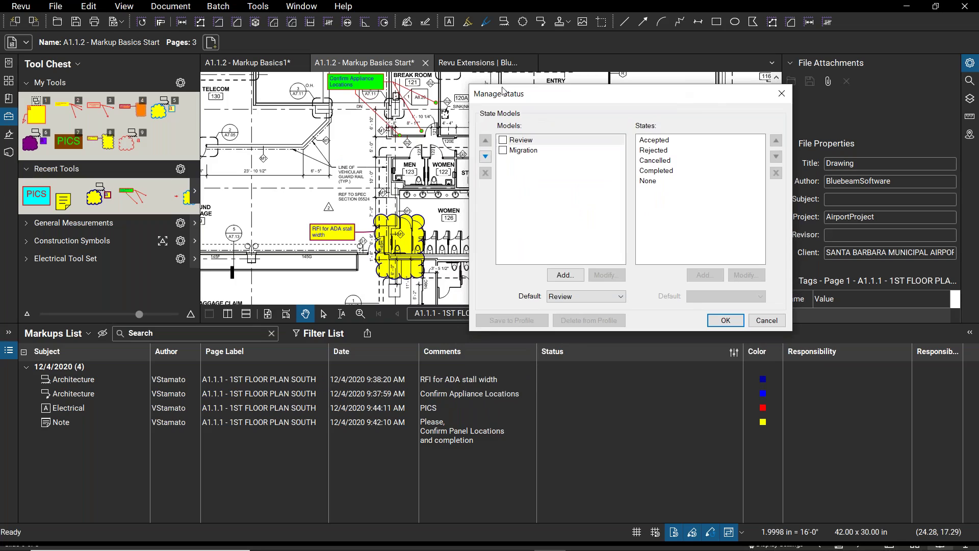
left_click(504, 140)
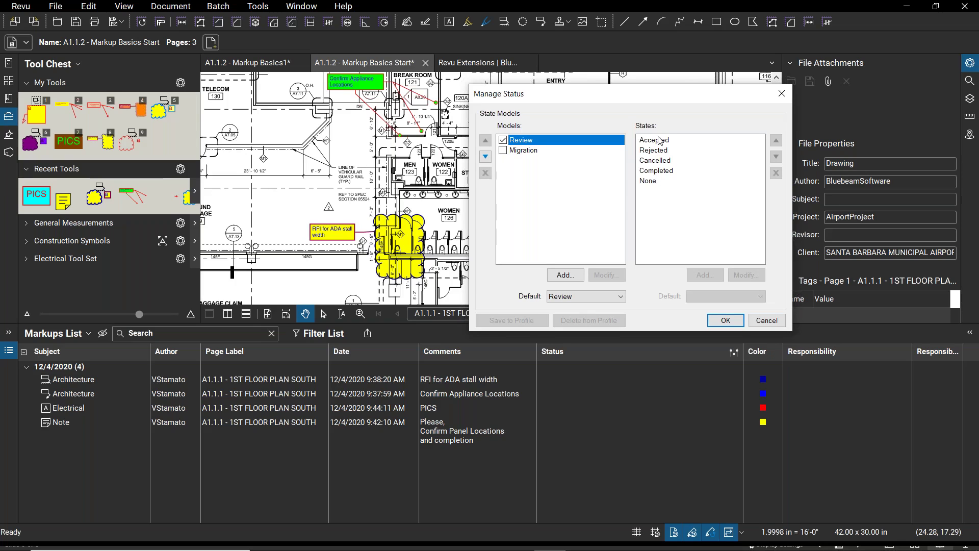
left_click(503, 140)
left_click(566, 275)
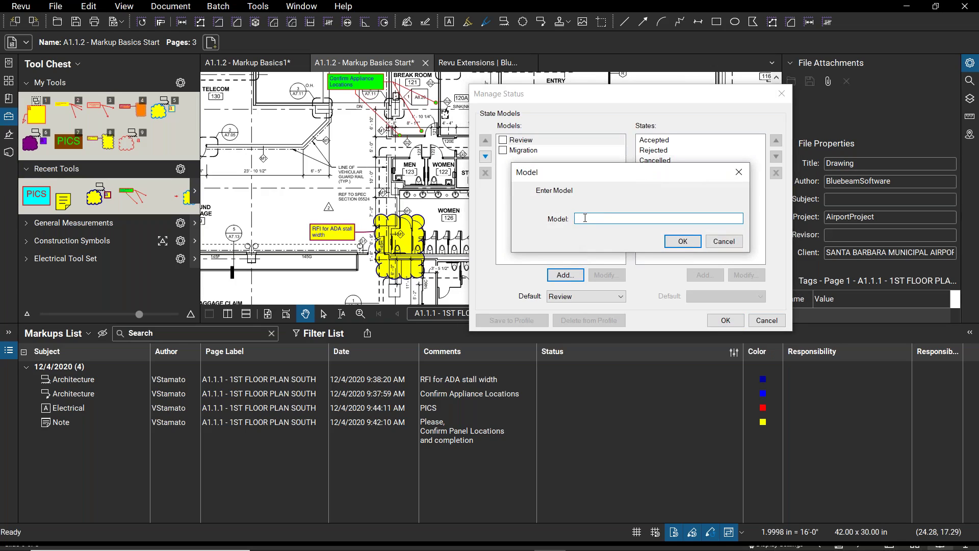
type("Review1")
left_click(682, 239)
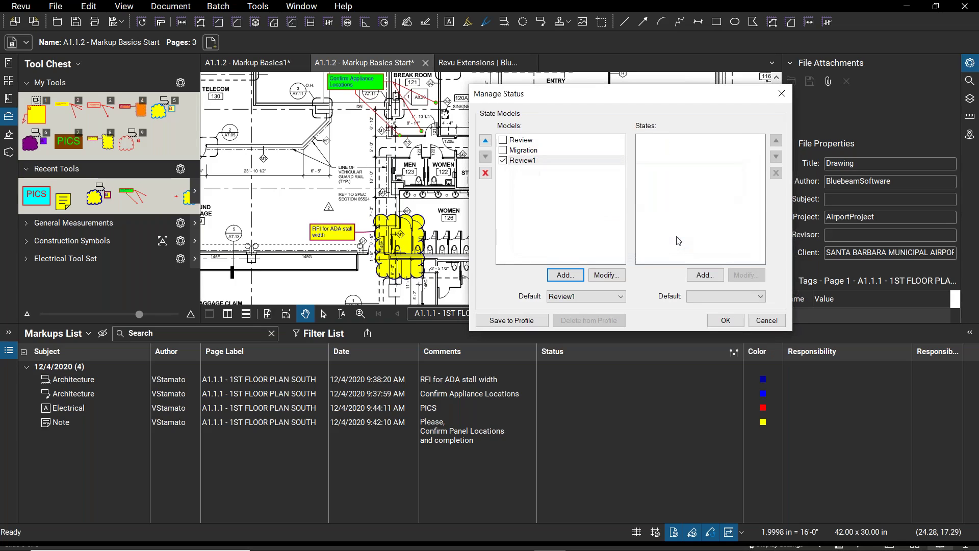
Step: Add a state named "In Transit" with an orange color to the Review1 status model
left_click(706, 276)
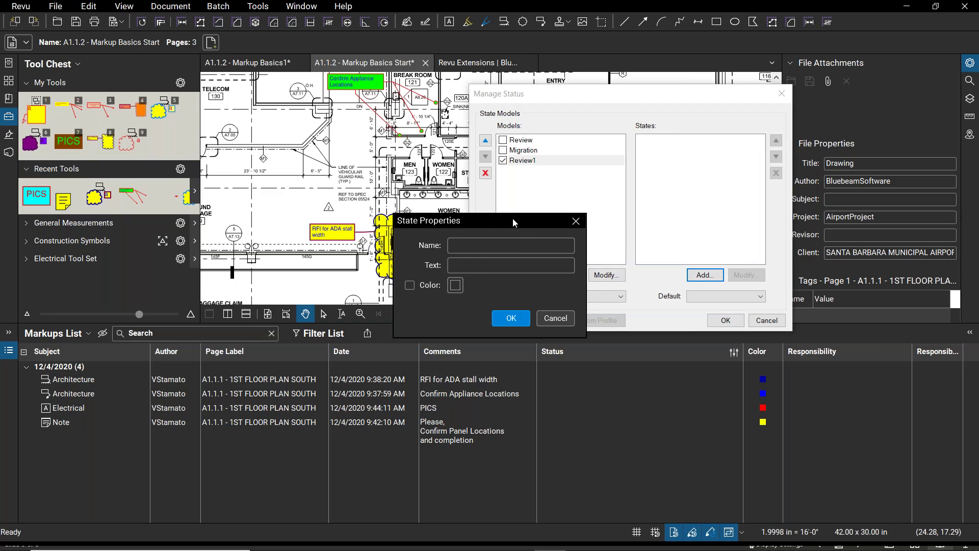
left_click_drag(512, 219, 376, 178)
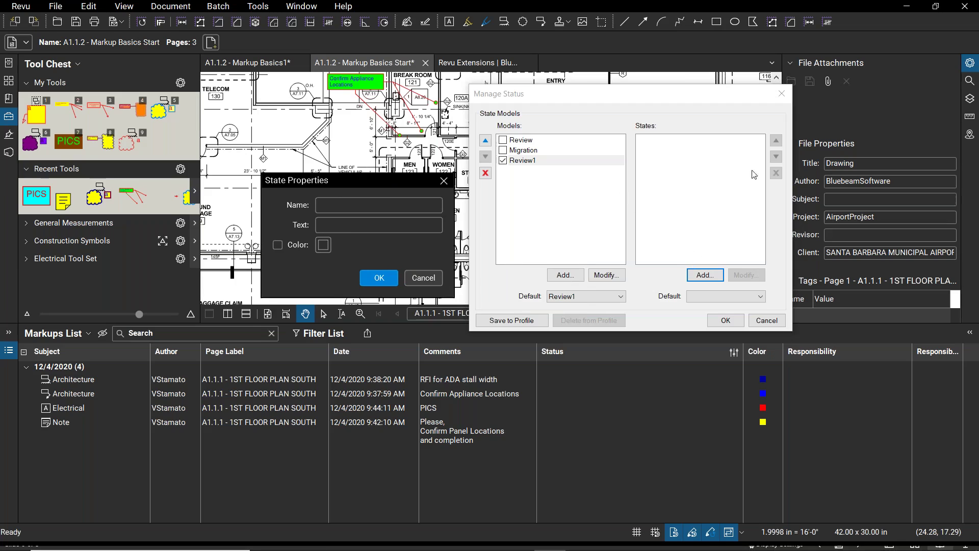
left_click(371, 203)
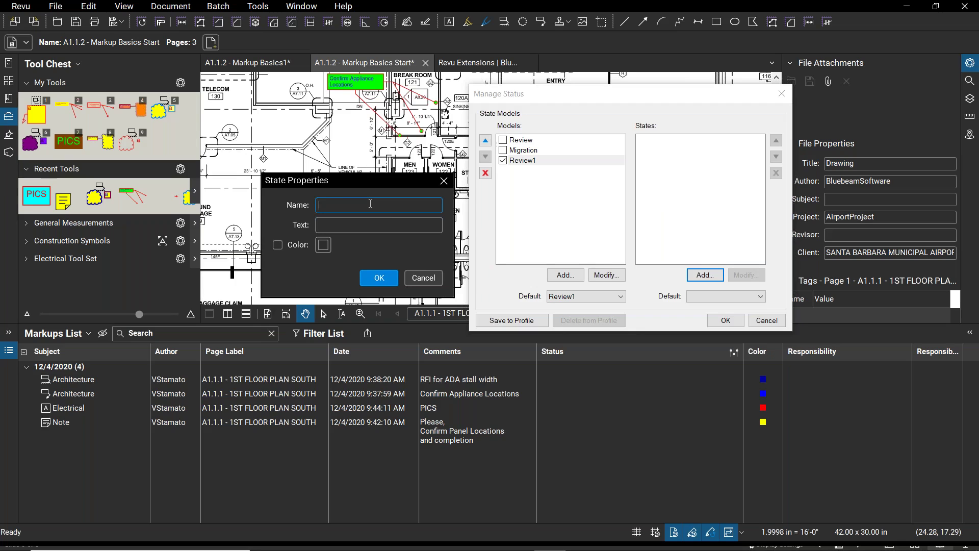
type("In Transit")
left_click(278, 245)
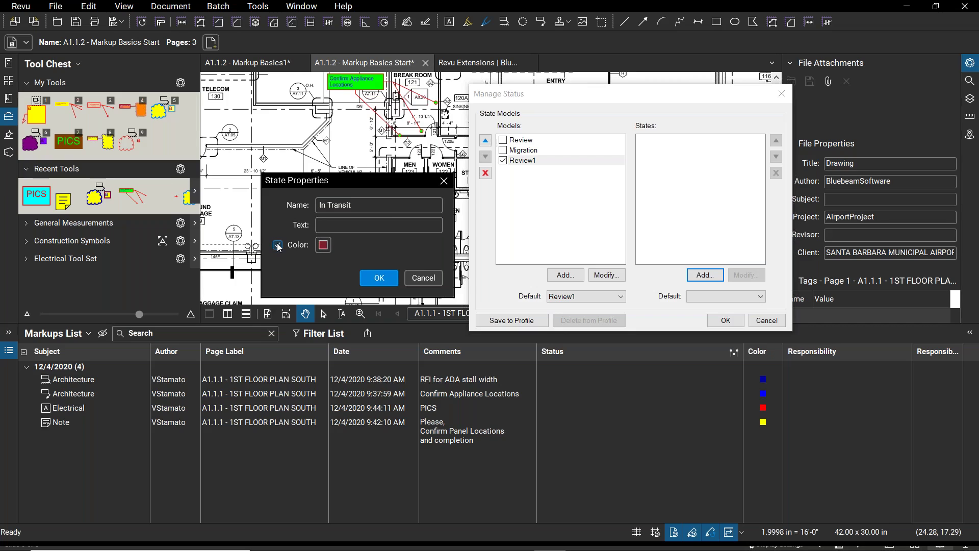
left_click(325, 245)
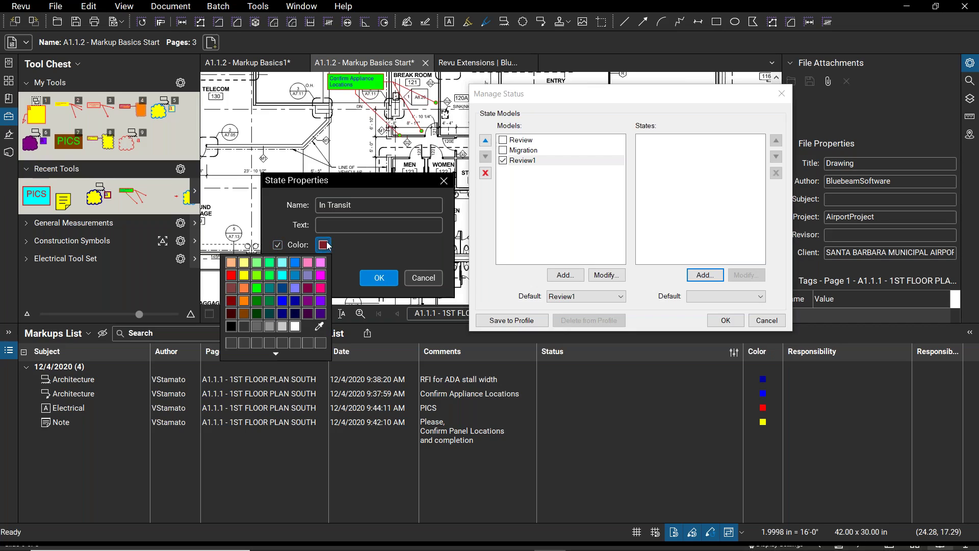
left_click(244, 293)
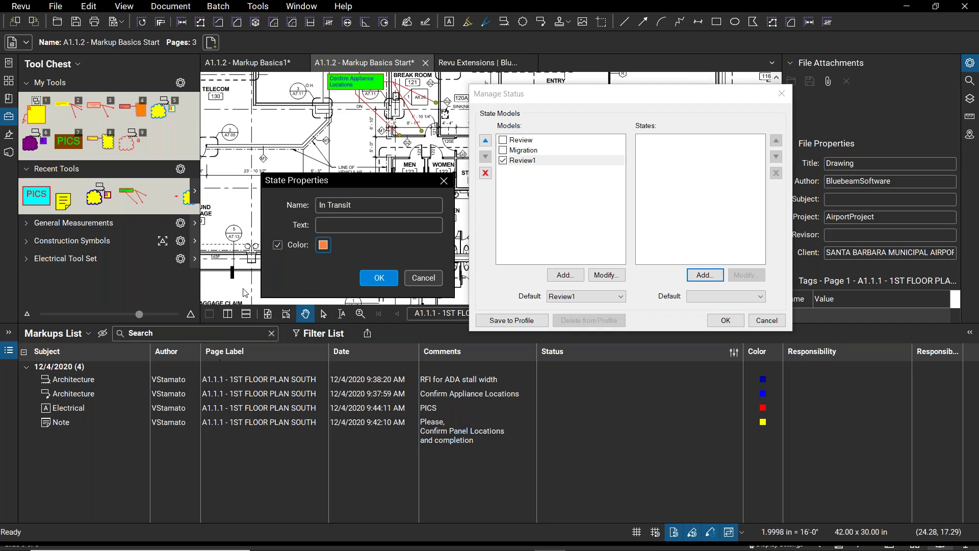
left_click(379, 278)
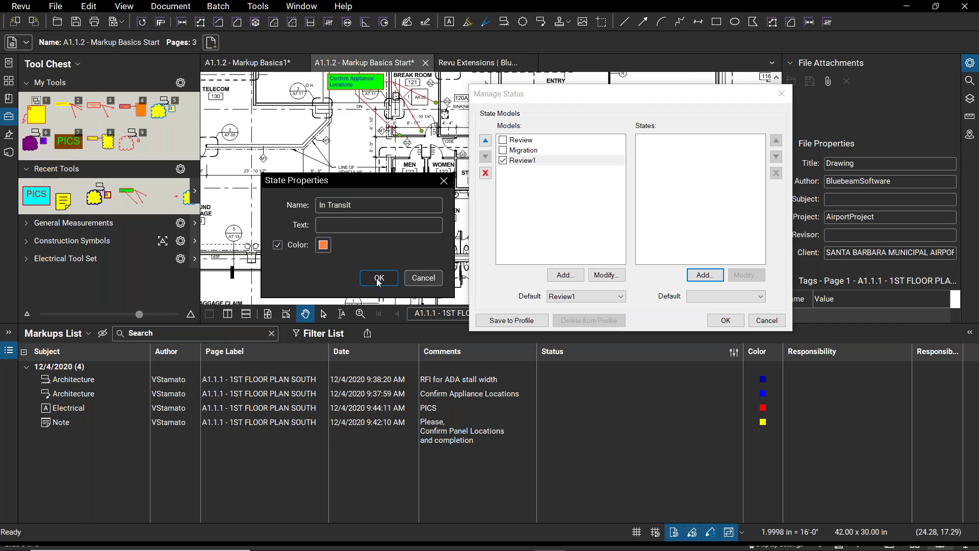
Step: Add a state named "Under review" with an orange color to the Review1 status model
left_click(705, 275)
left_click(469, 244)
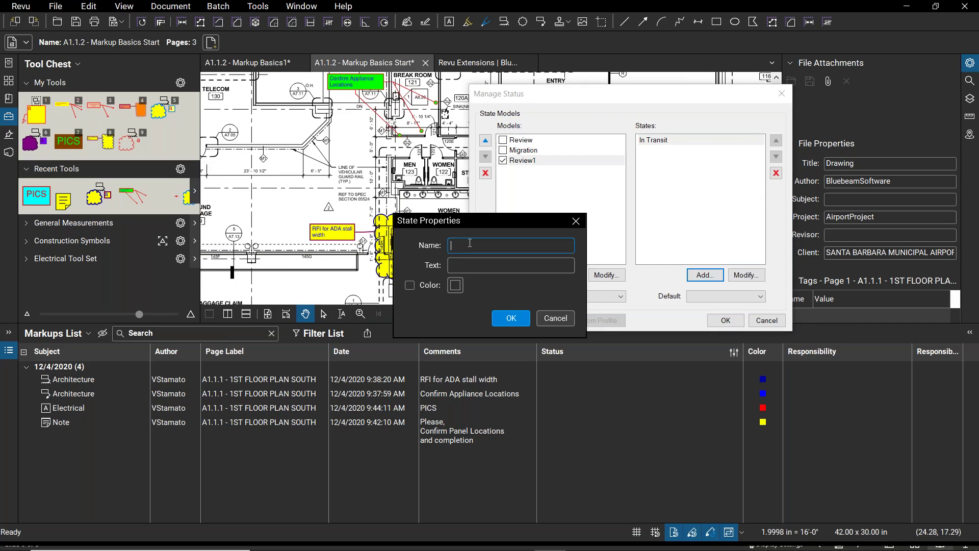
type("Under review")
left_click(410, 286)
left_click(455, 285)
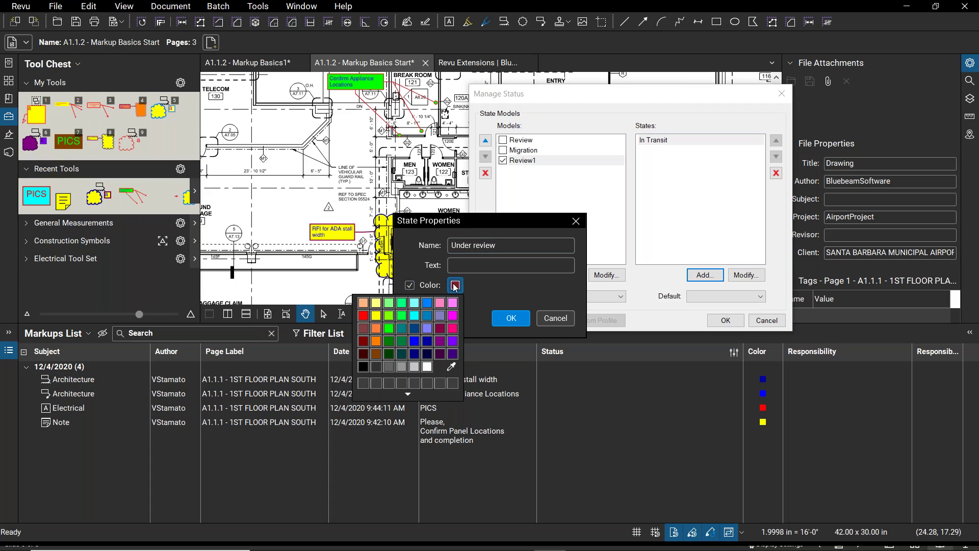
left_click(376, 329)
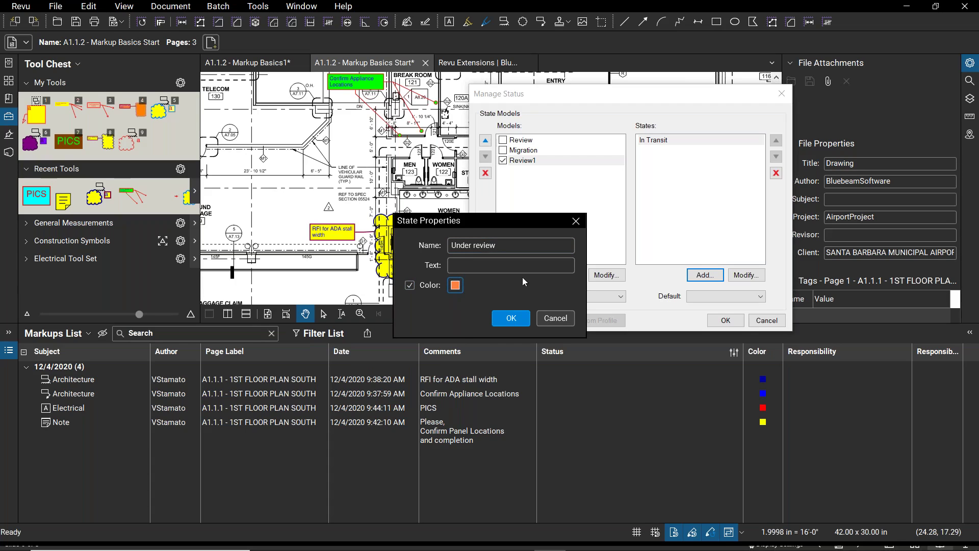
left_click(516, 321)
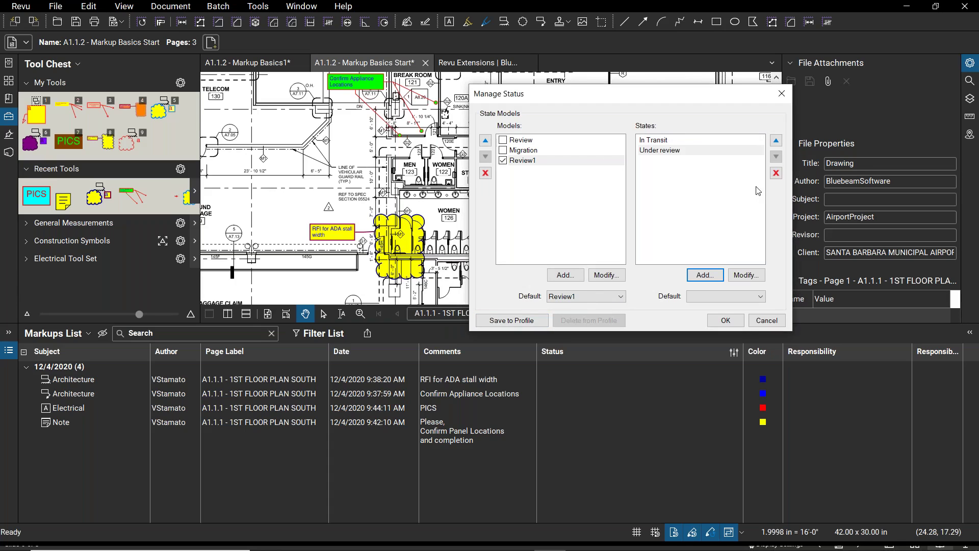
Step: Add a state named "Completed" with a green color to the Review1 status model
left_click(704, 275)
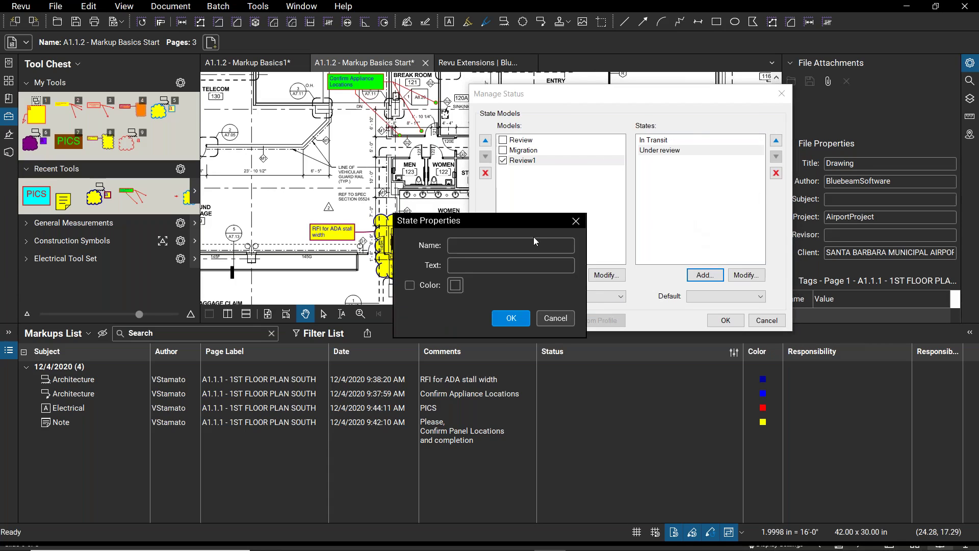
left_click(527, 241)
type("Completed")
left_click(410, 285)
left_click(456, 285)
left_click(402, 316)
left_click(524, 319)
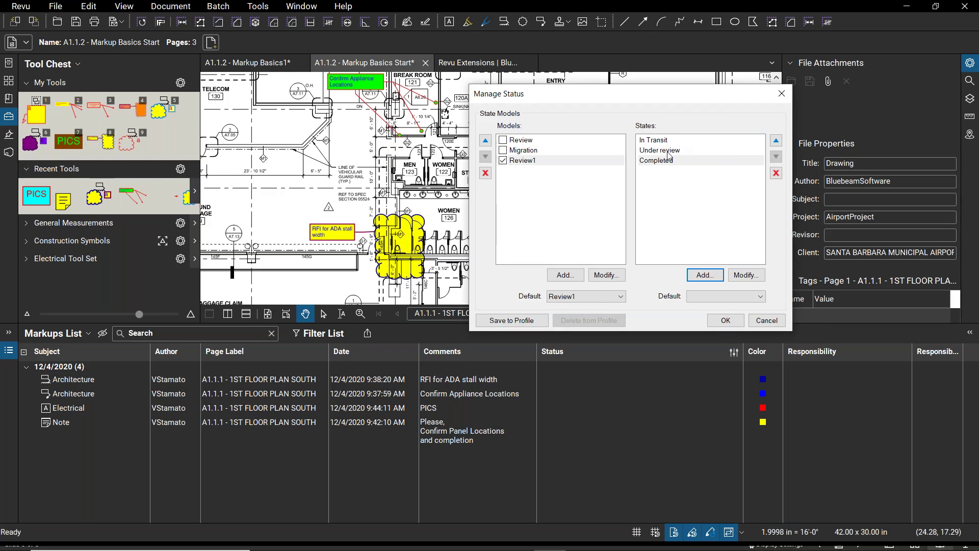
Step: Add a state named "in Progress 30%" with a light cyan color to the Review1 model and save the status settings
left_click(704, 274)
left_click(506, 241)
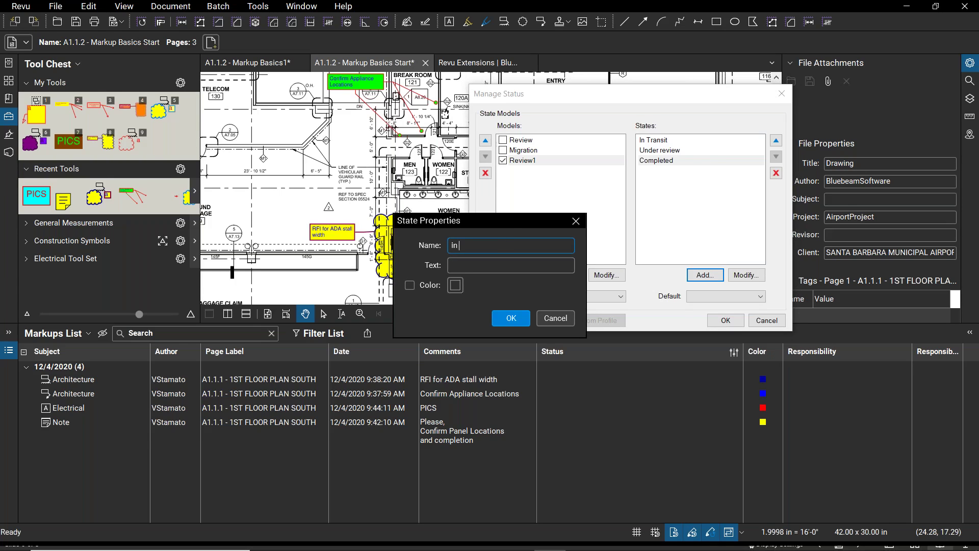
type("in Progress 30%")
left_click(410, 286)
left_click(454, 285)
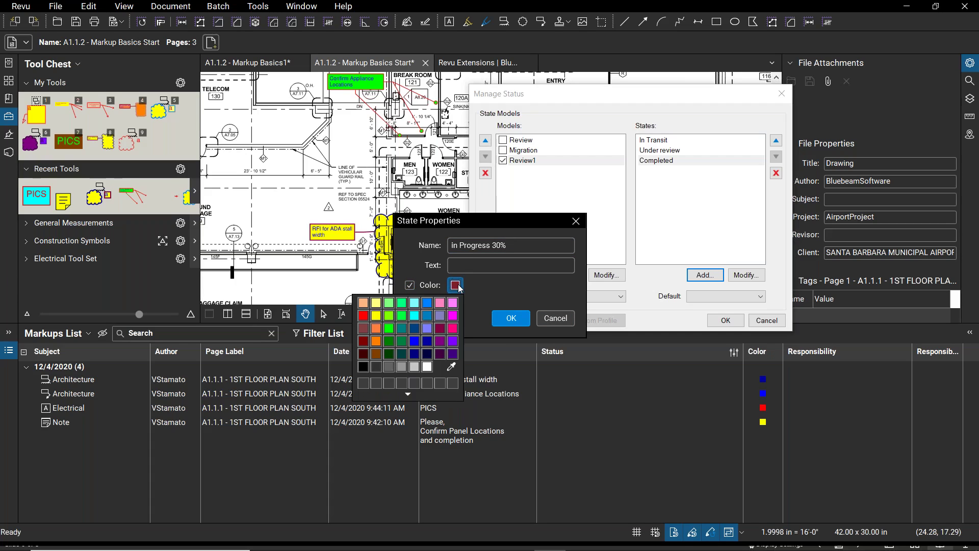
left_click(414, 303)
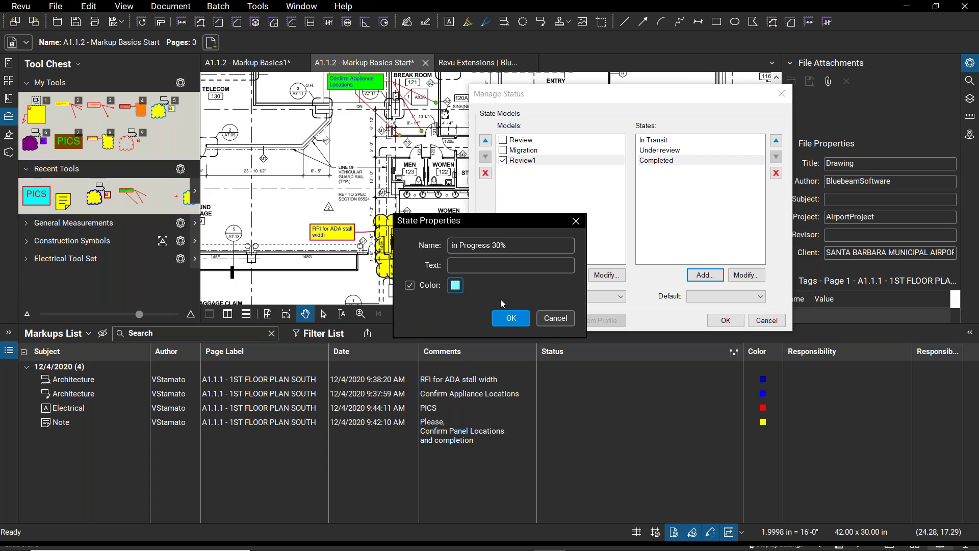
left_click(511, 318)
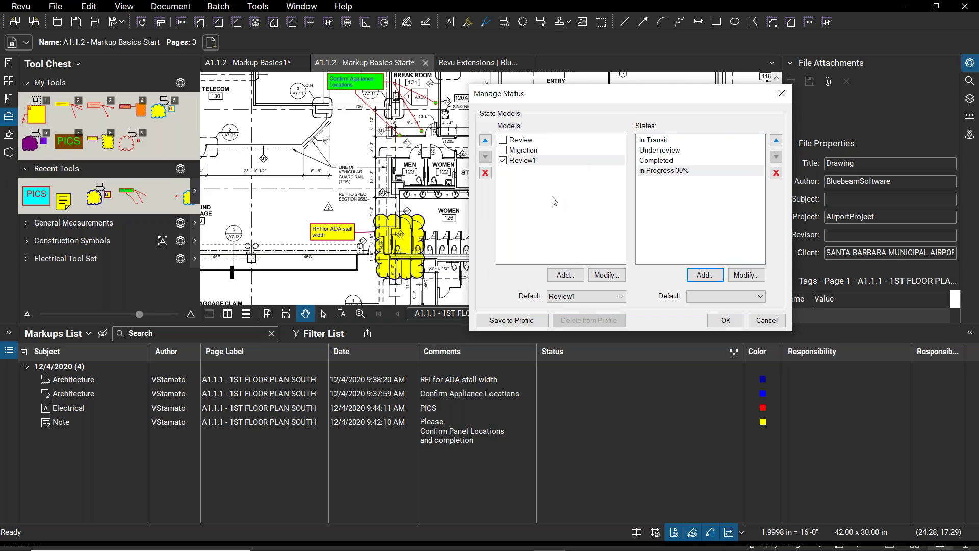
left_click(725, 321)
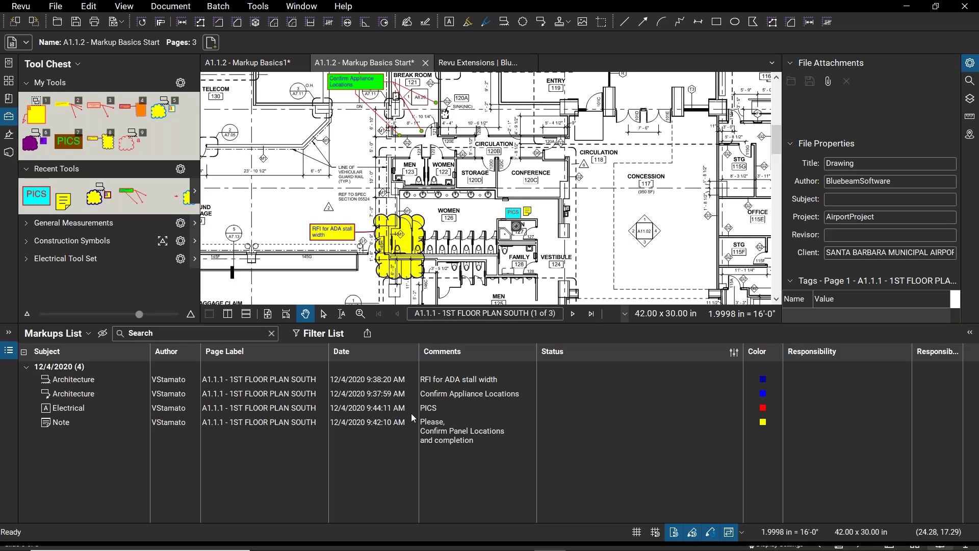
Step: Set the status of the Electrical "PICS" markup to Under review in the Markups List
left_click(581, 407)
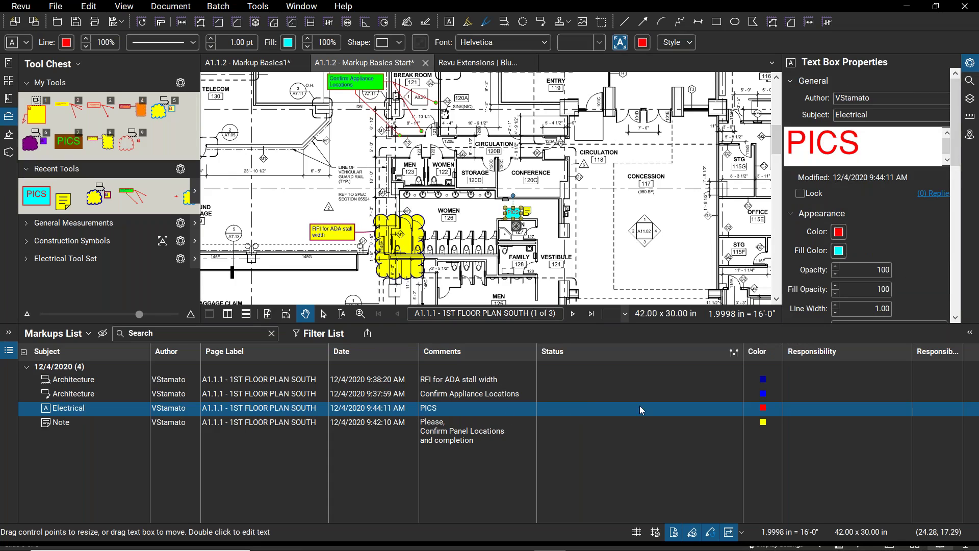
left_click(260, 393)
left_click(259, 380)
left_click(256, 408)
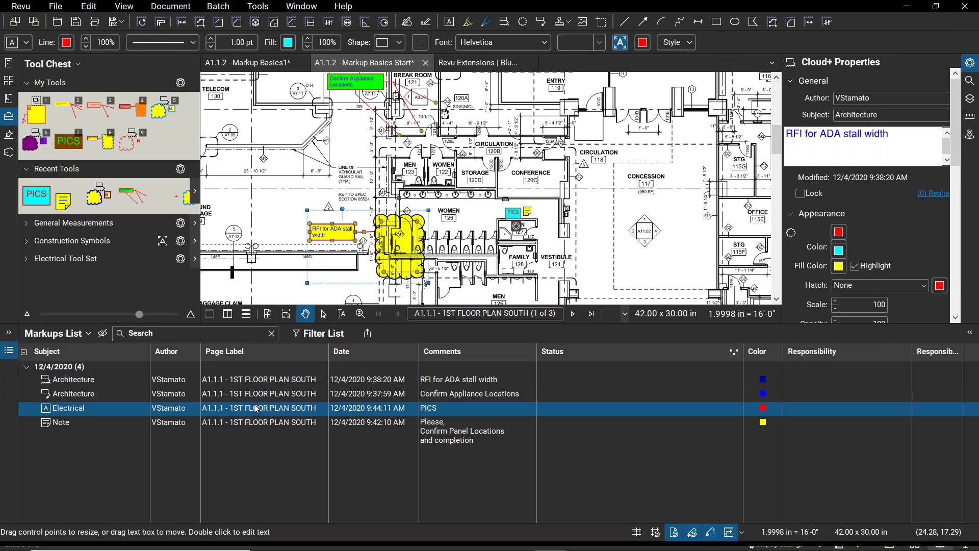
left_click(598, 408)
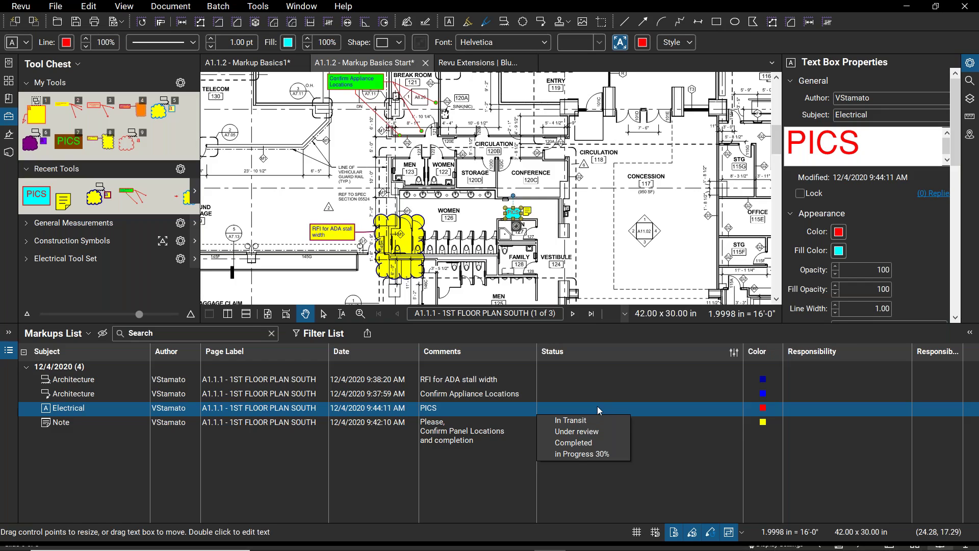
left_click(594, 435)
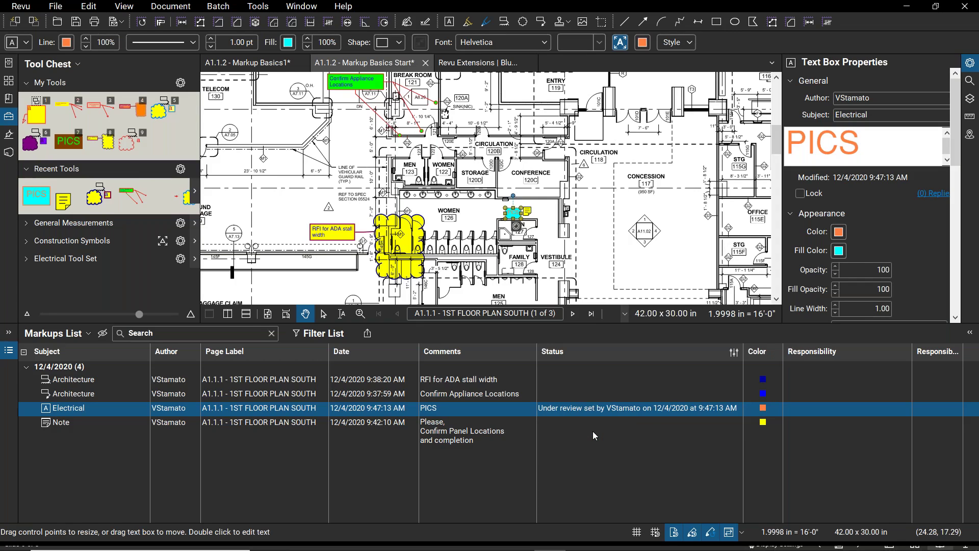
left_click(547, 239)
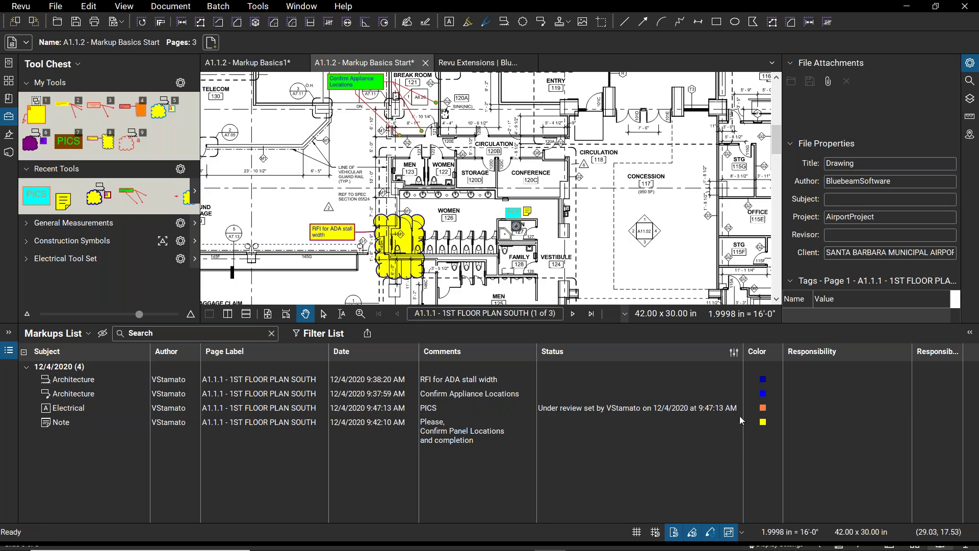
Step: Change the status of the Electrical "PICS" markup to in Progress 30%
left_click(597, 409)
left_click(598, 409)
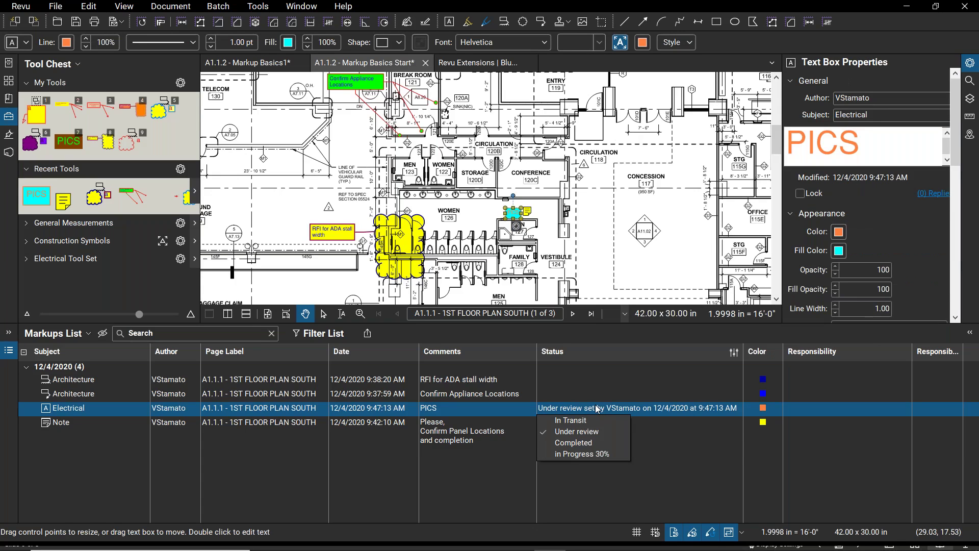
left_click(597, 454)
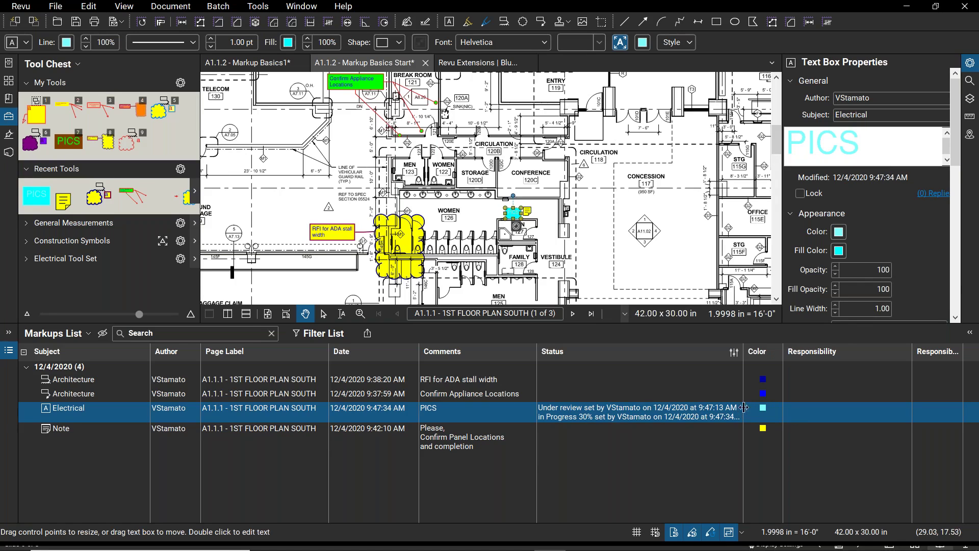
Step: Set the "PICS" markup's status to Completed and adjust the Status and Comments column widths to fit the status history
left_click(585, 416)
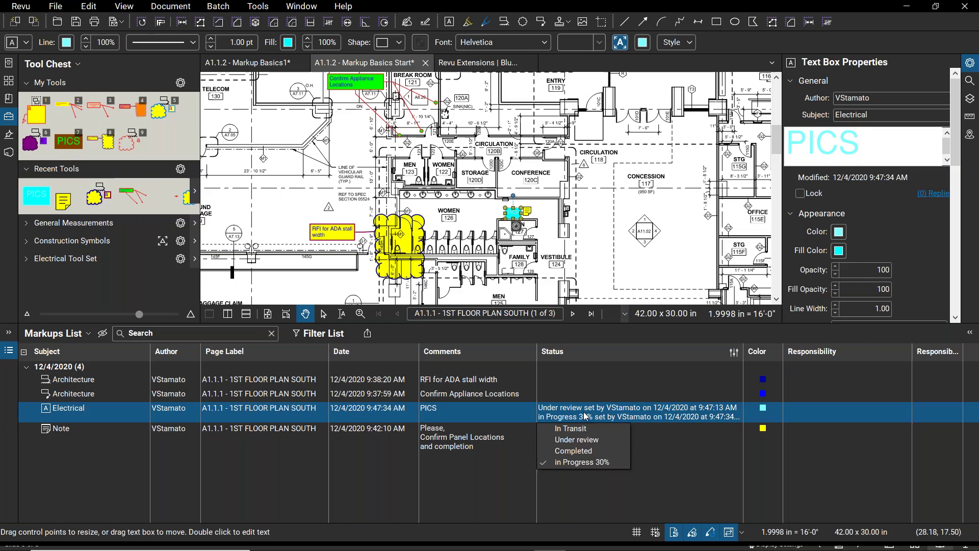
left_click(585, 451)
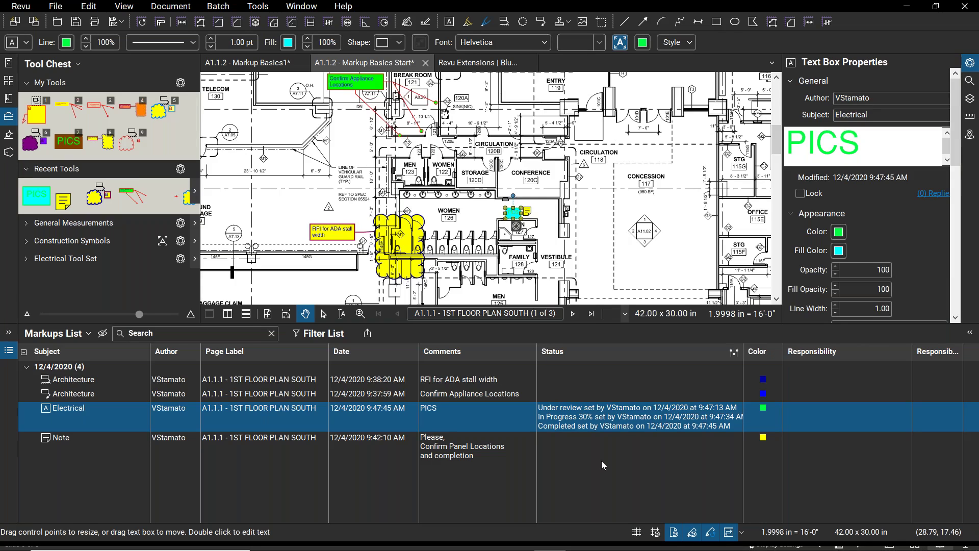
left_click_drag(743, 357, 763, 361)
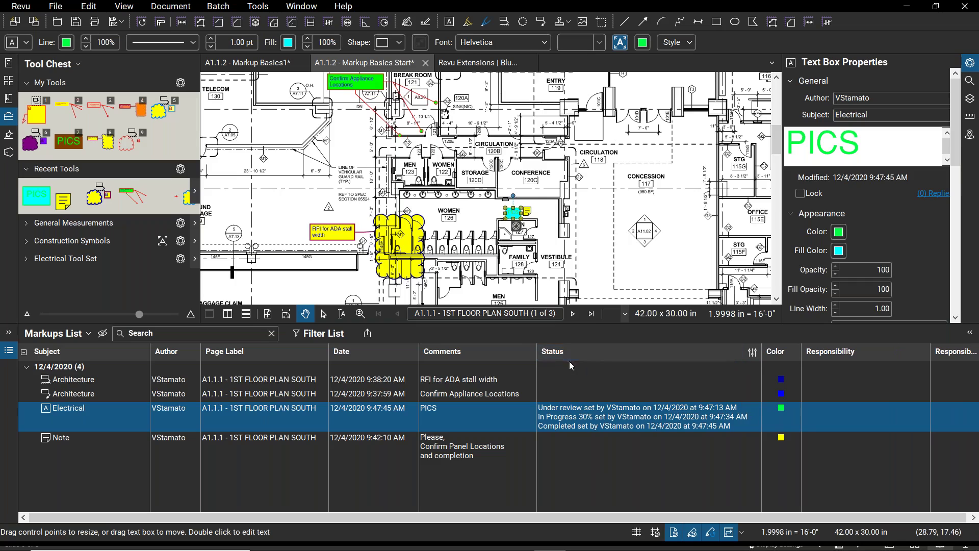
left_click_drag(536, 352, 528, 356)
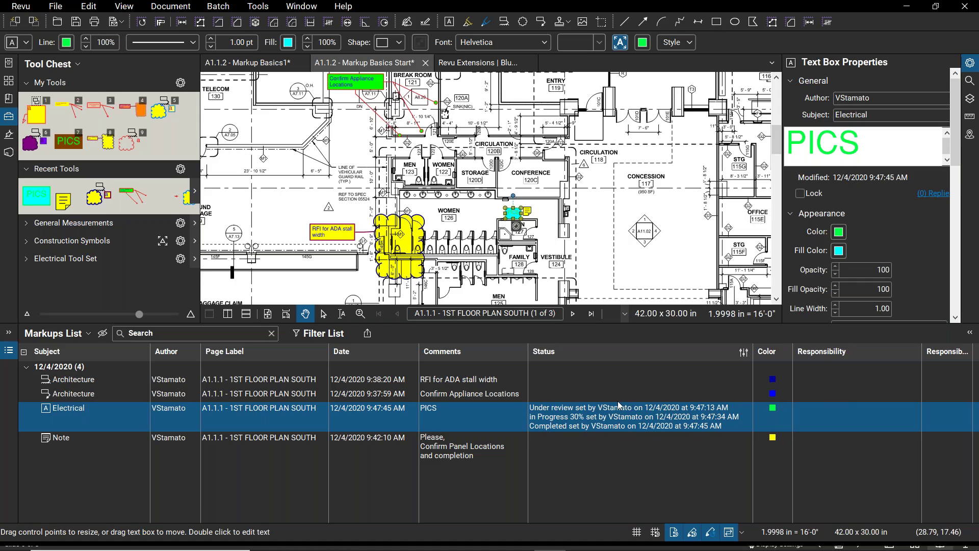
Step: Open the Markups List column management settings and look through the column display order
left_click(89, 333)
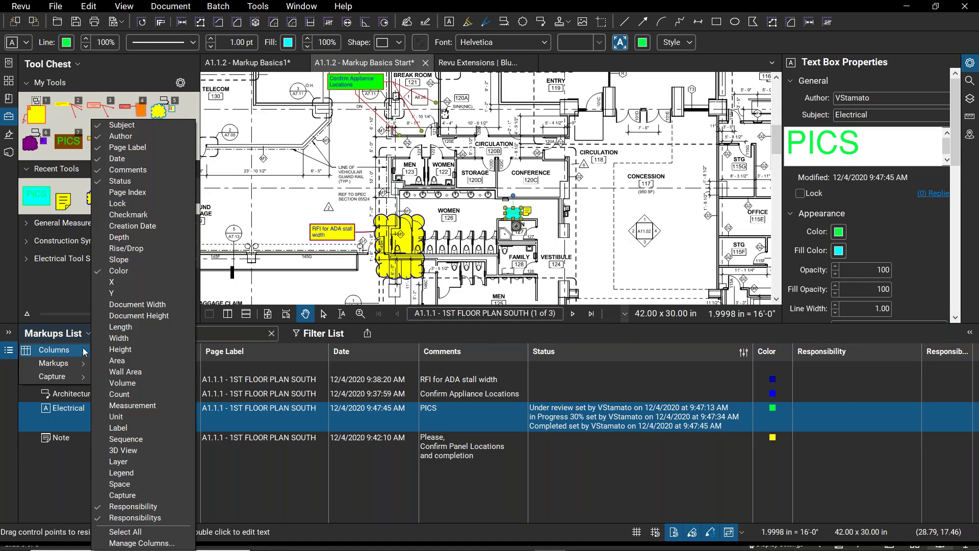
mouse_move(81, 351)
left_click(89, 334)
left_click(89, 334)
mouse_move(83, 351)
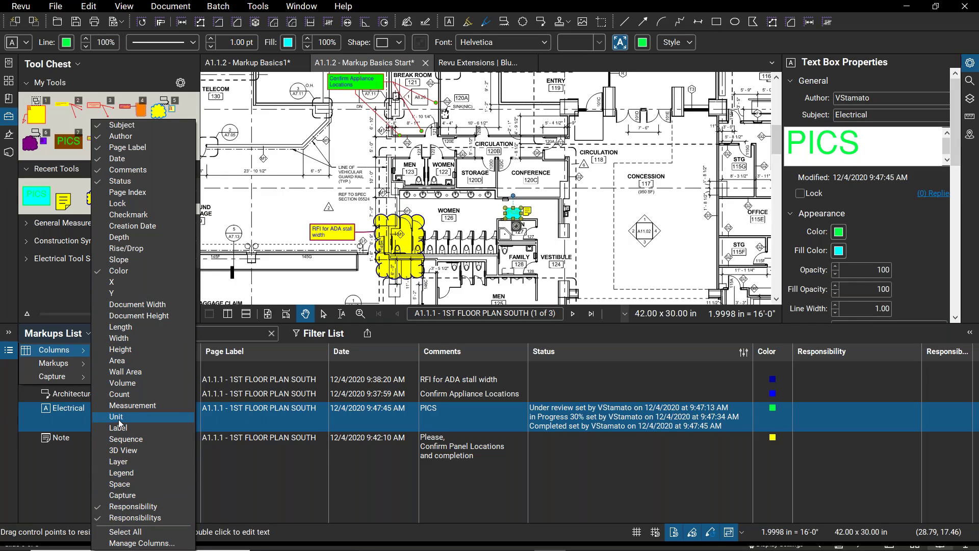
left_click(142, 543)
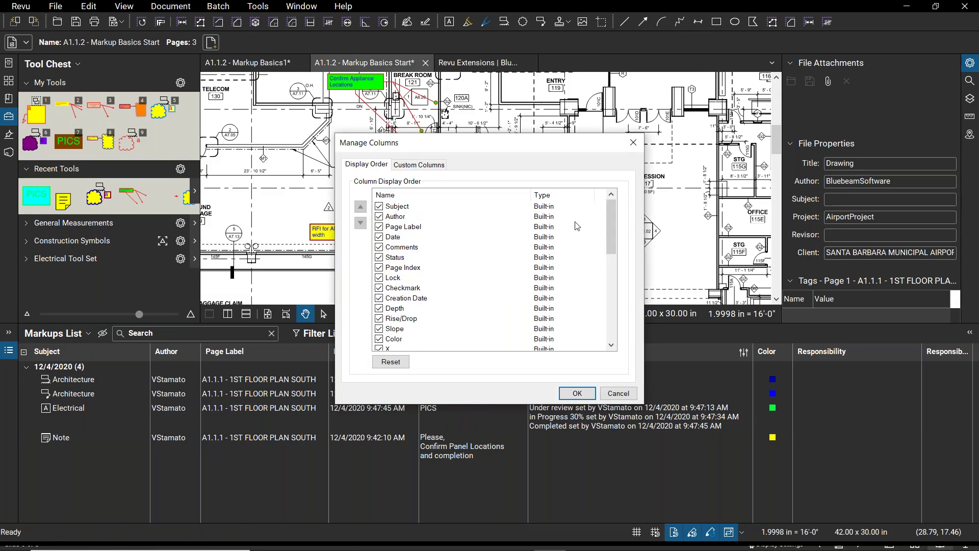
left_click_drag(609, 212, 599, 304)
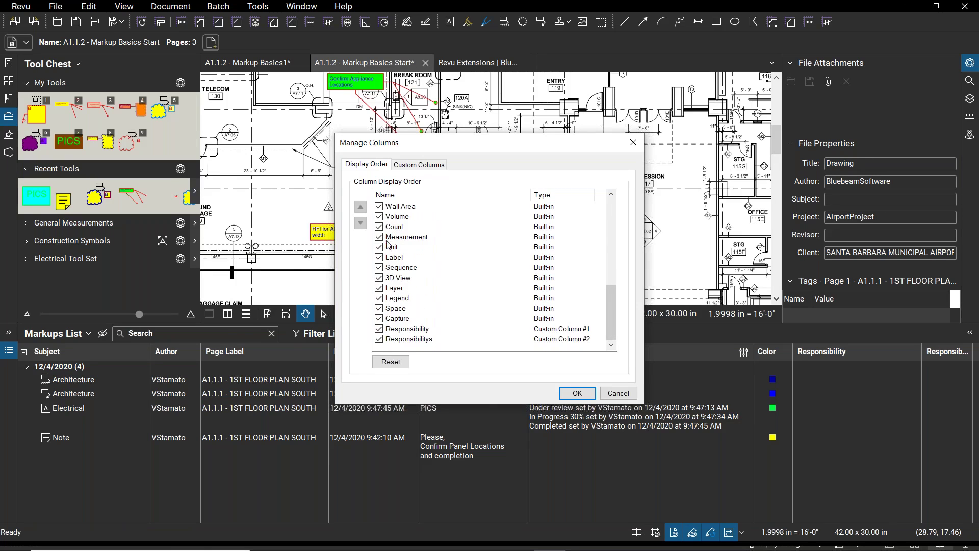
left_click_drag(615, 317, 621, 242)
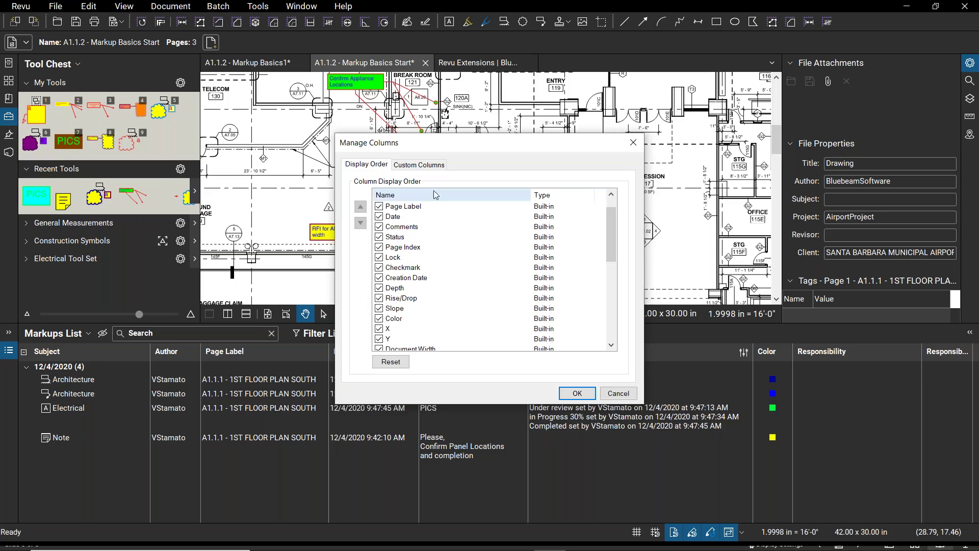
Step: Examine the custom columns and the properties of the Responsibility text column, leaving the settings without changes
left_click(428, 166)
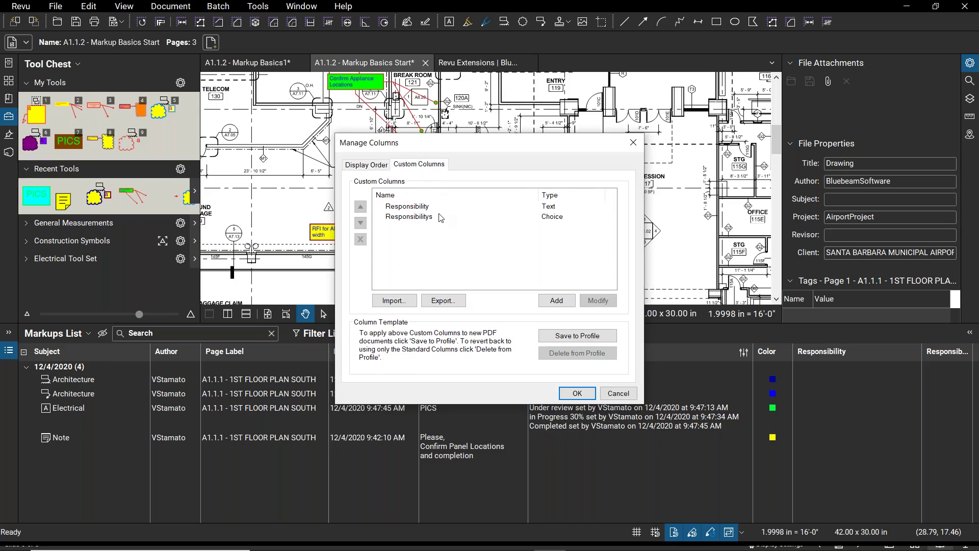
left_click(411, 220)
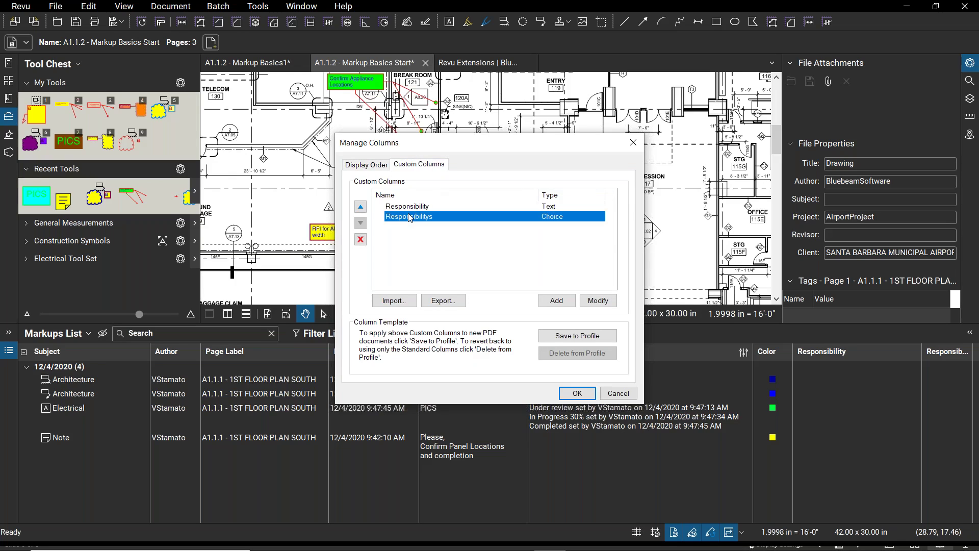
left_click(406, 207)
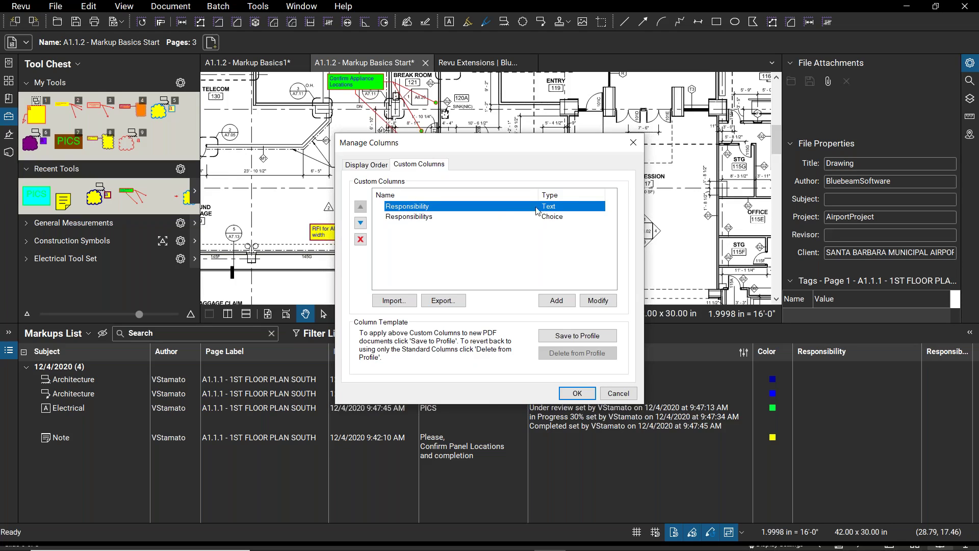
double_click(415, 207)
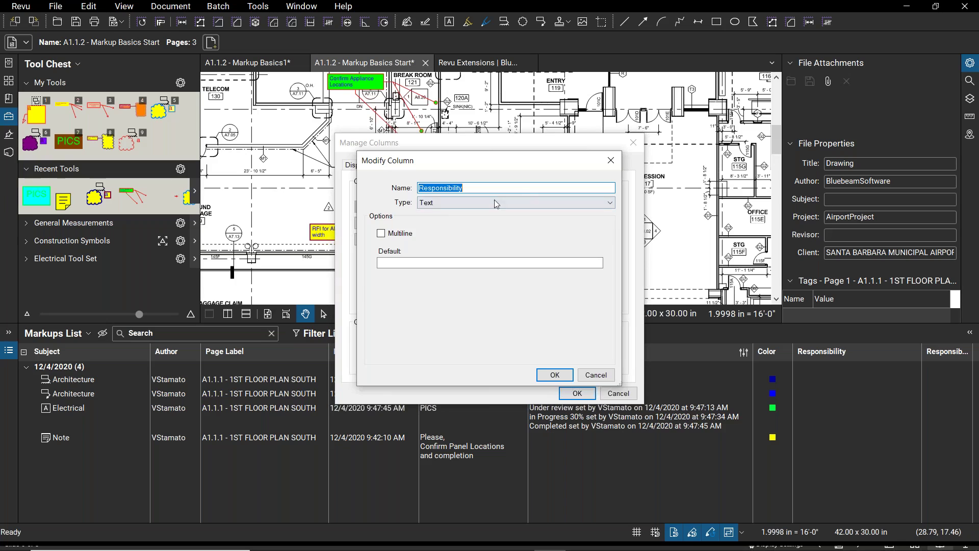
left_click(610, 160)
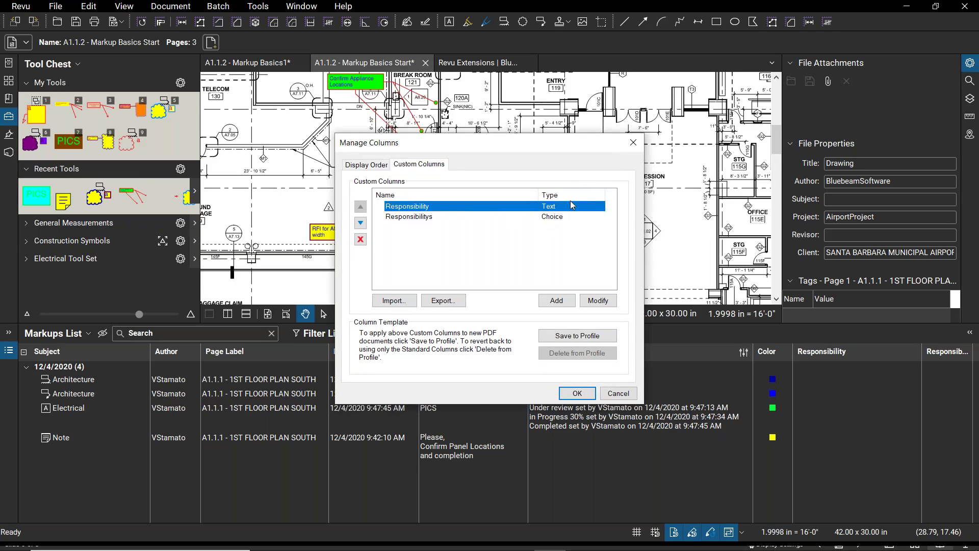
left_click_drag(573, 148, 429, 126)
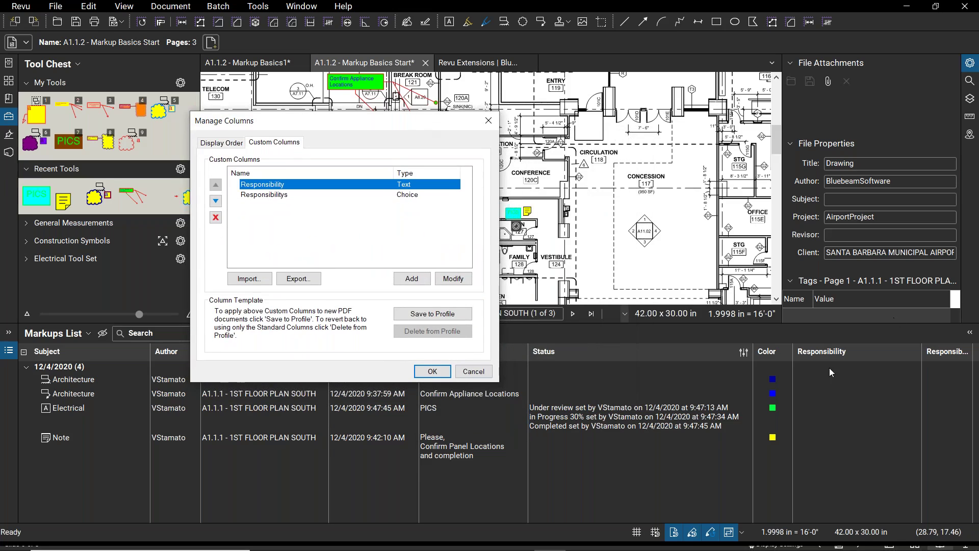
left_click(487, 119)
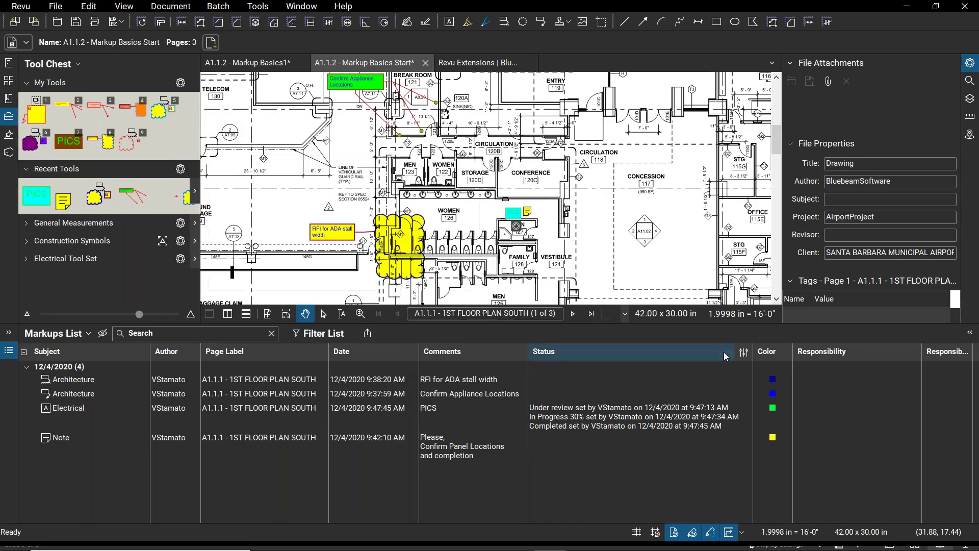
Step: Enter the responsible person's name in the Responsibility column of the Electrical "PICS" markup
double_click(827, 407)
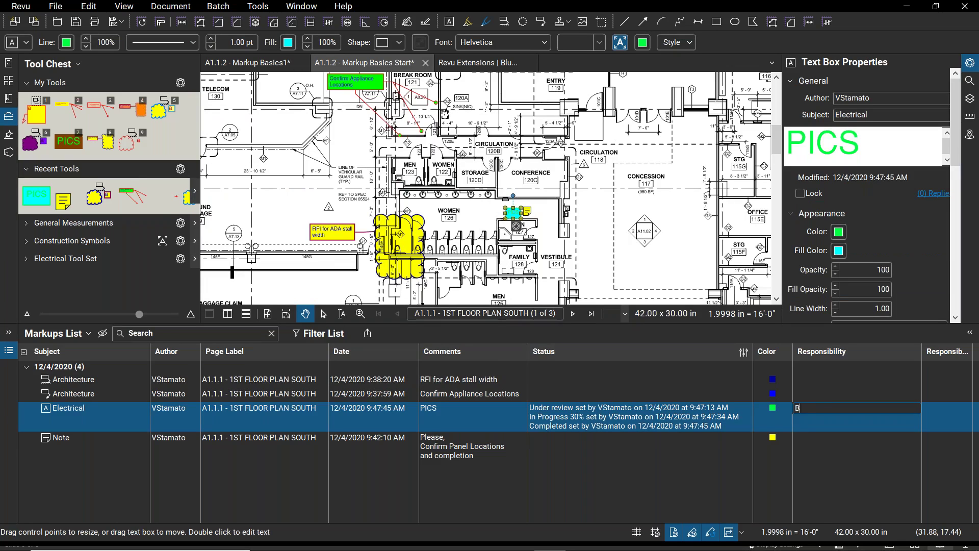
type("Becky")
Step: Hide the Responsibility column in the Markups List and show it again
left_click(86, 334)
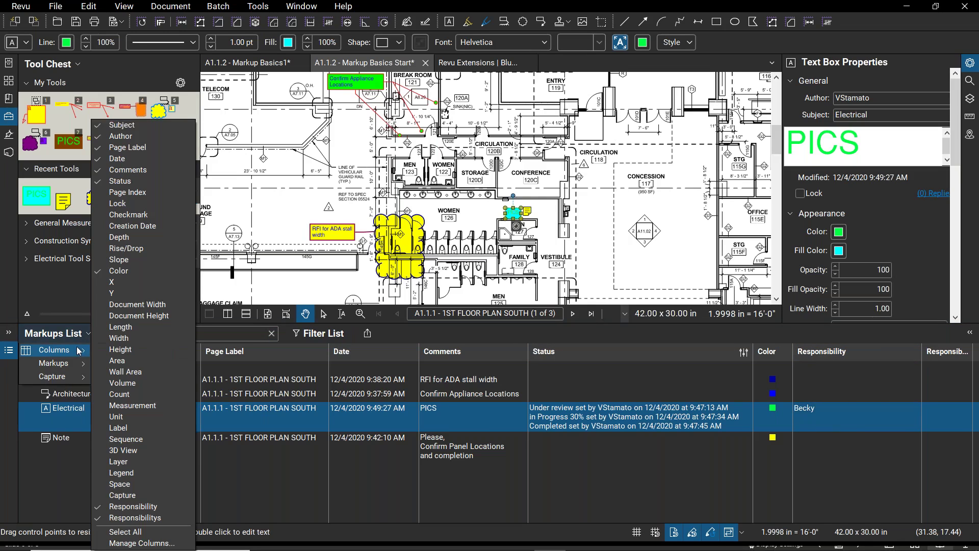
left_click(143, 506)
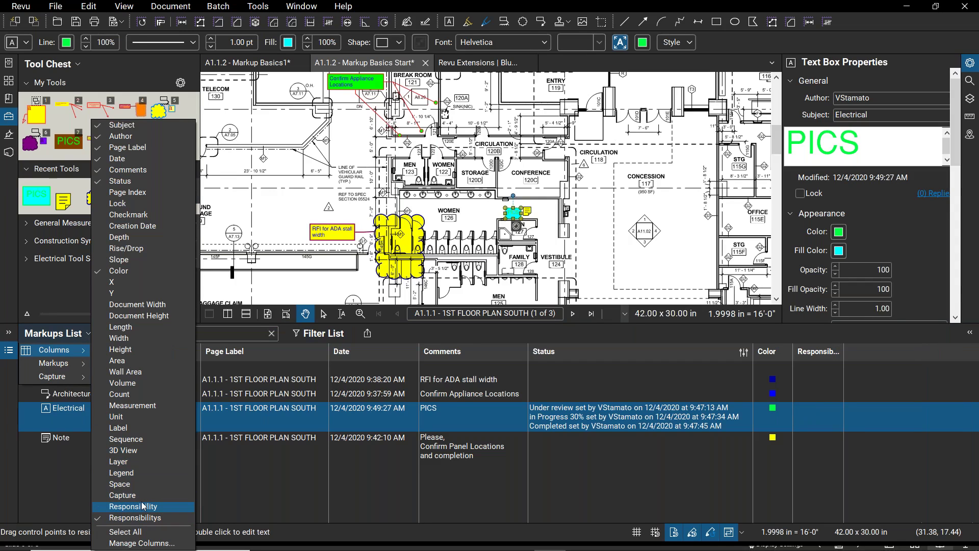
left_click(145, 508)
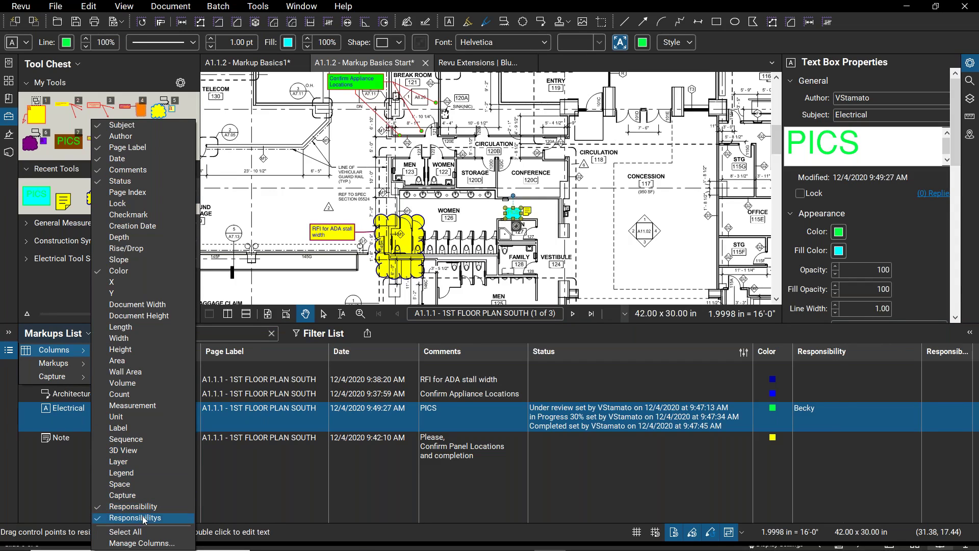
Step: Add a custom Markups List column named Responsibility1 with the Choice type
left_click(140, 543)
left_click(428, 165)
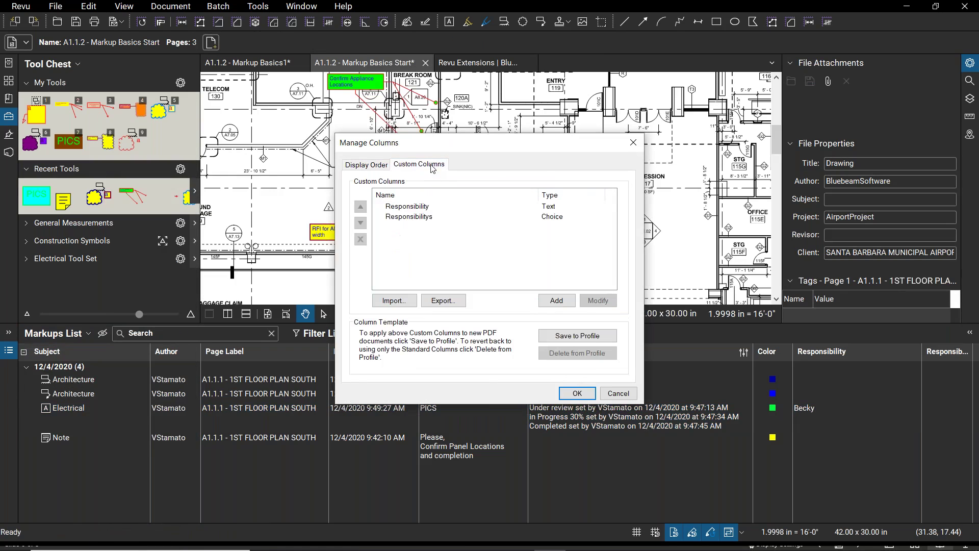
left_click_drag(476, 142, 497, 95)
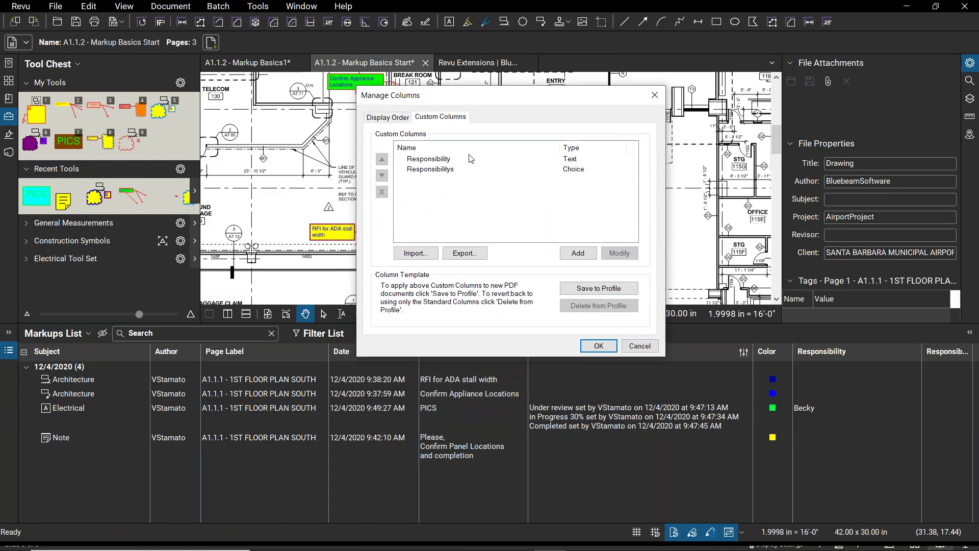
left_click(446, 170)
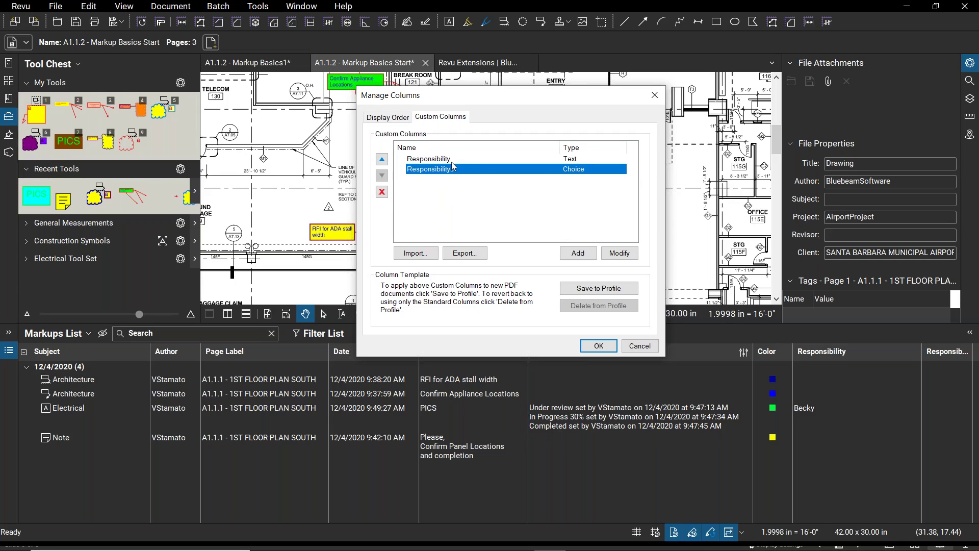
left_click(424, 193)
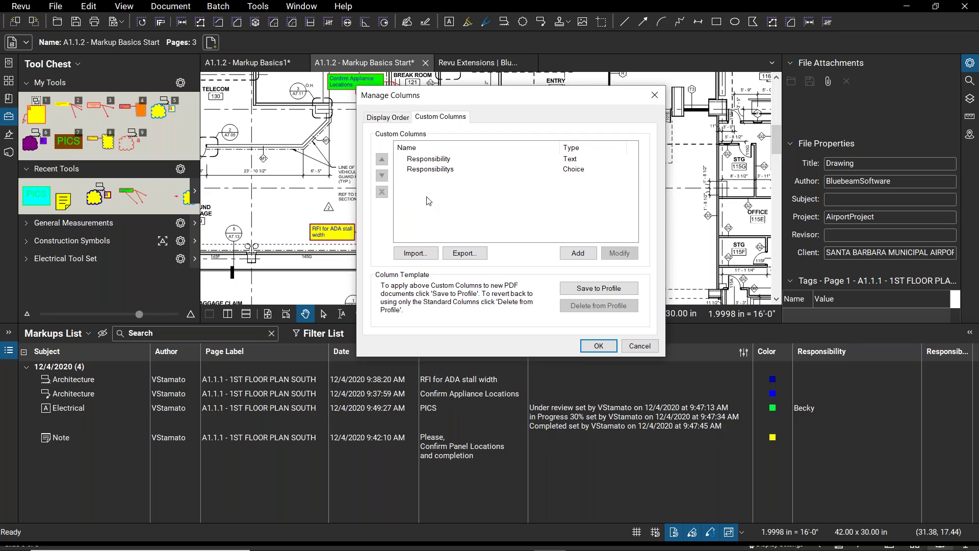
left_click(577, 253)
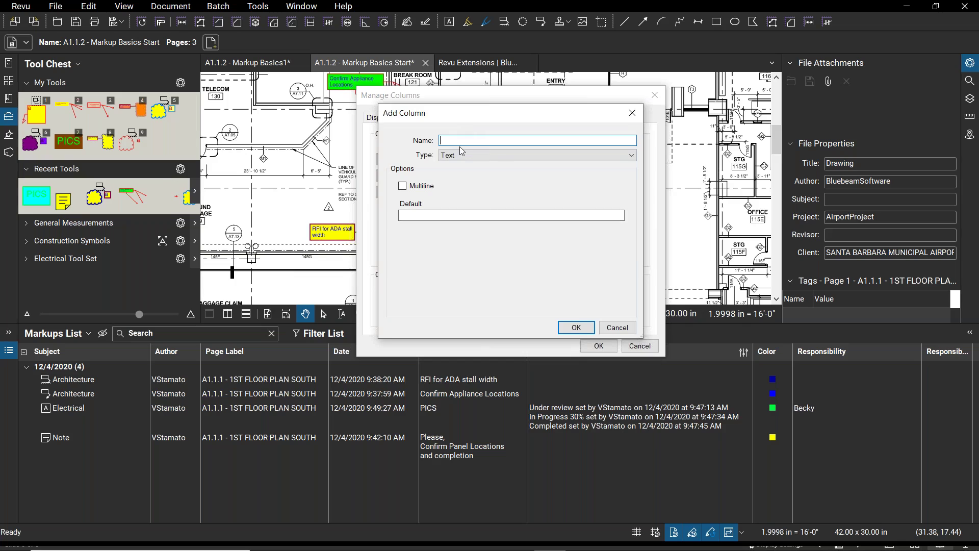
type("Responsibility1")
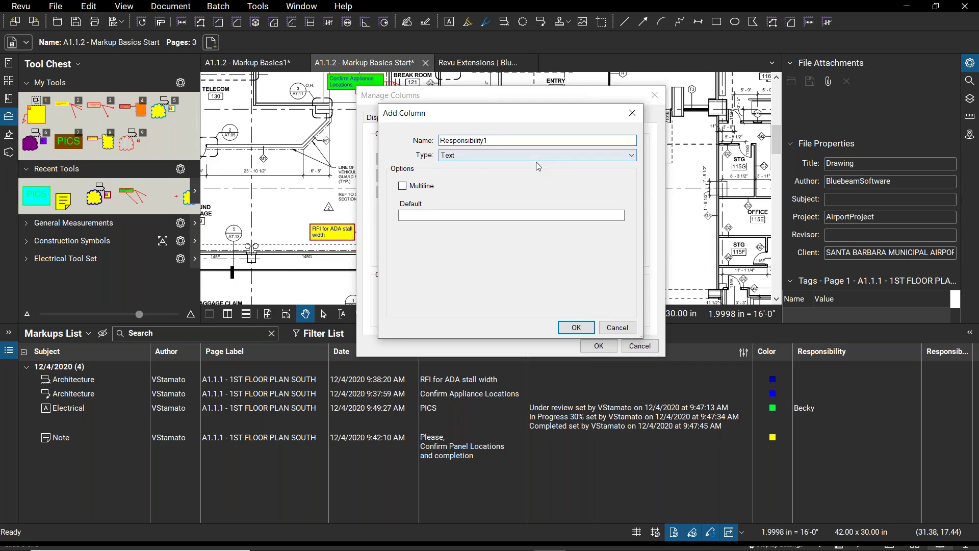
left_click(574, 160)
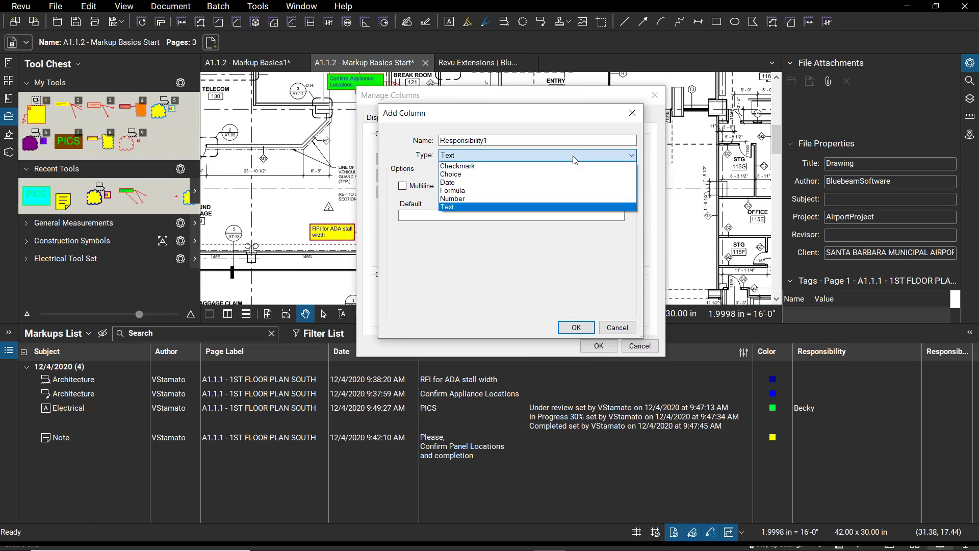
left_click(546, 155)
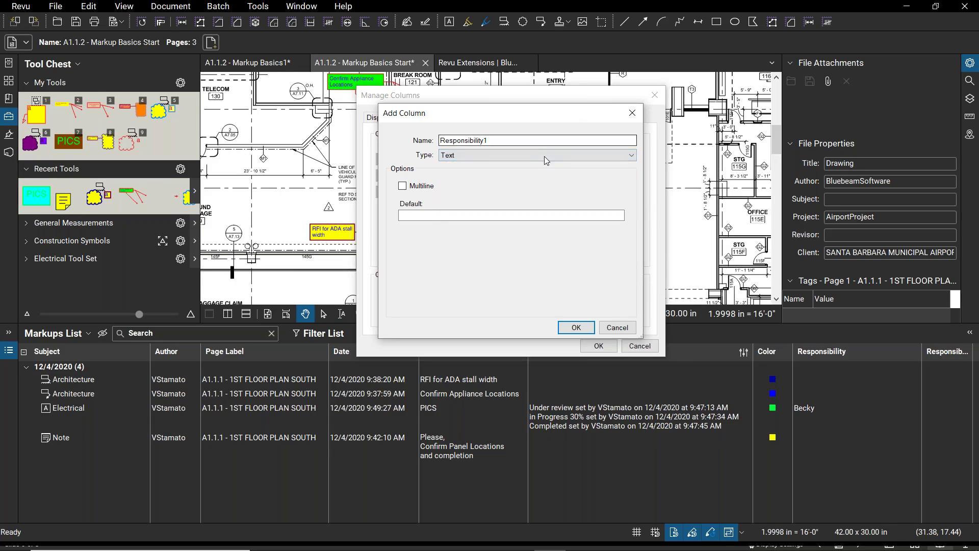
left_click(547, 156)
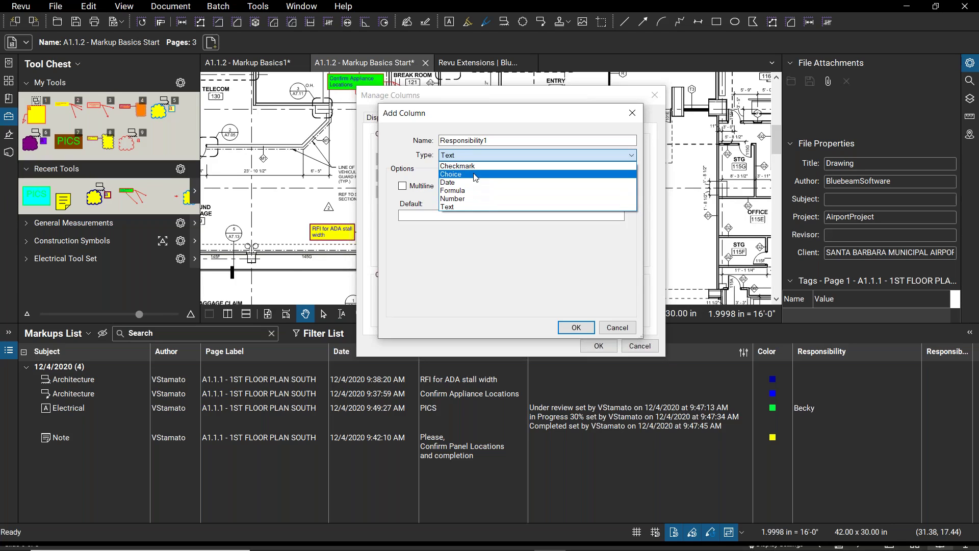
left_click(477, 177)
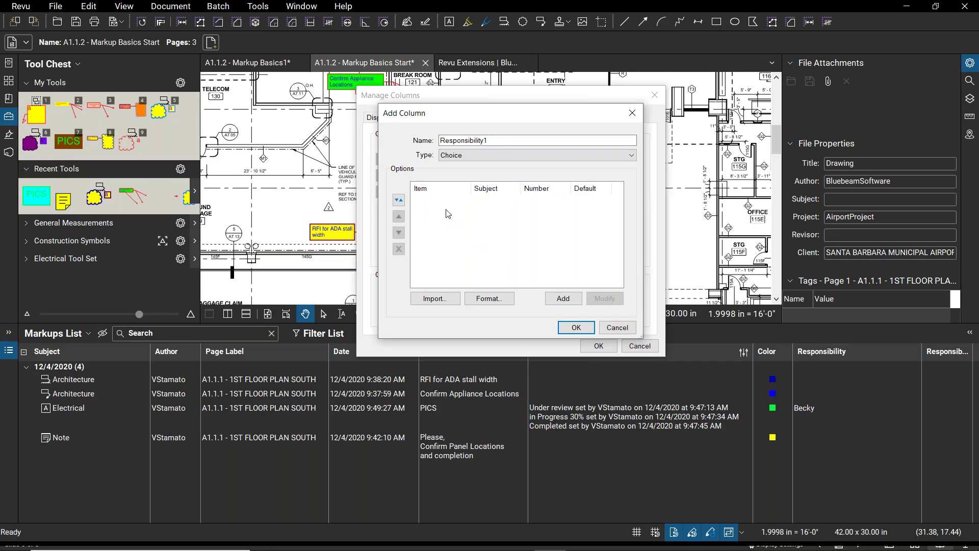
Step: Add the first person's name as a choice item of the Responsibility1 column with the subject Electrical
left_click(564, 299)
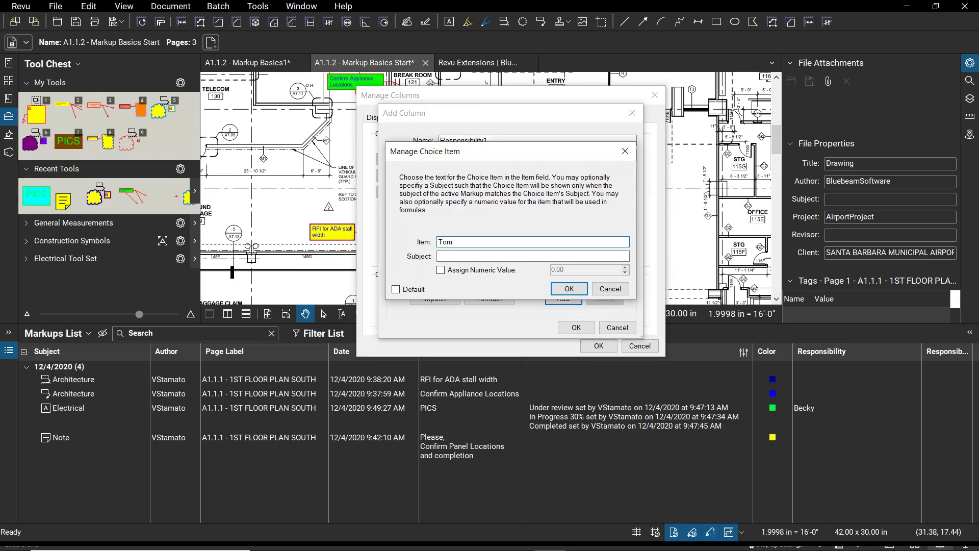
left_click(504, 256)
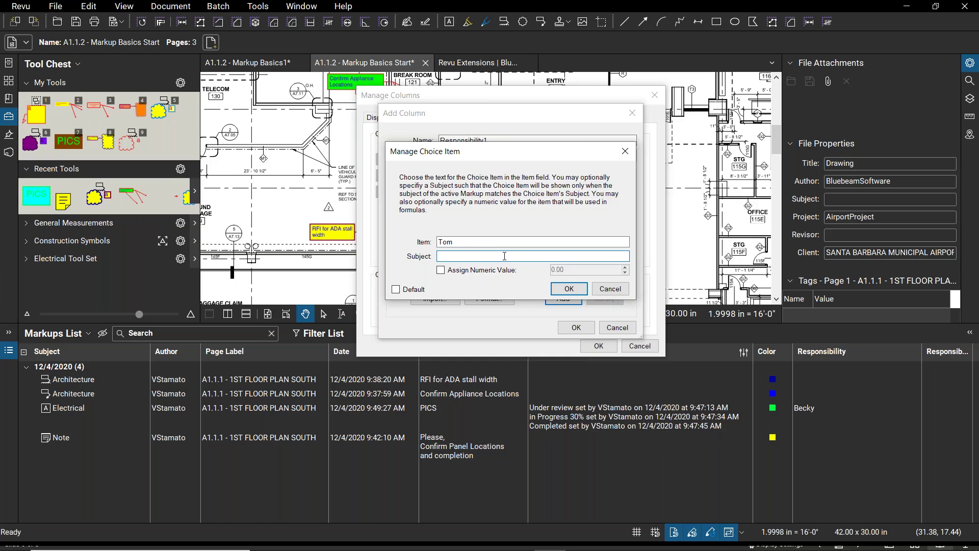
type("Electrical")
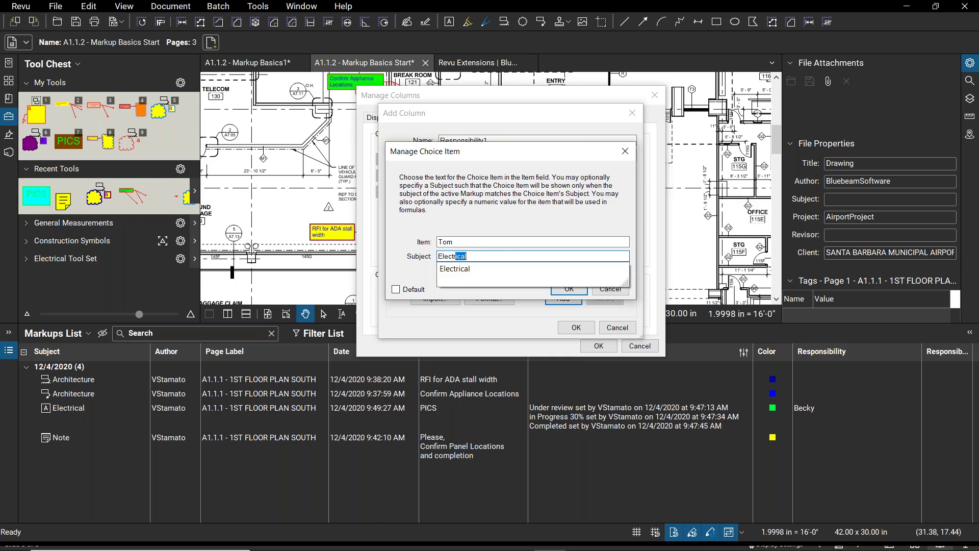
key("Return")
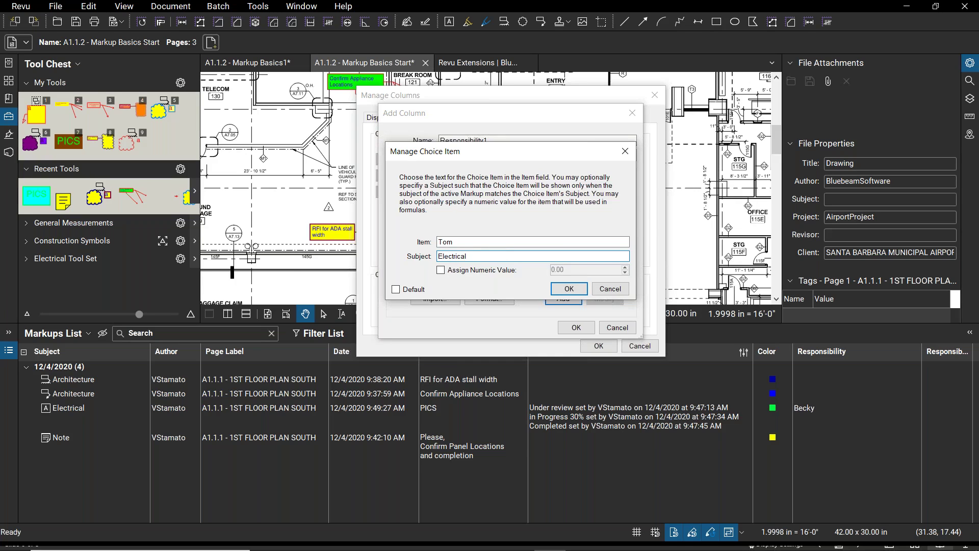
left_click(566, 289)
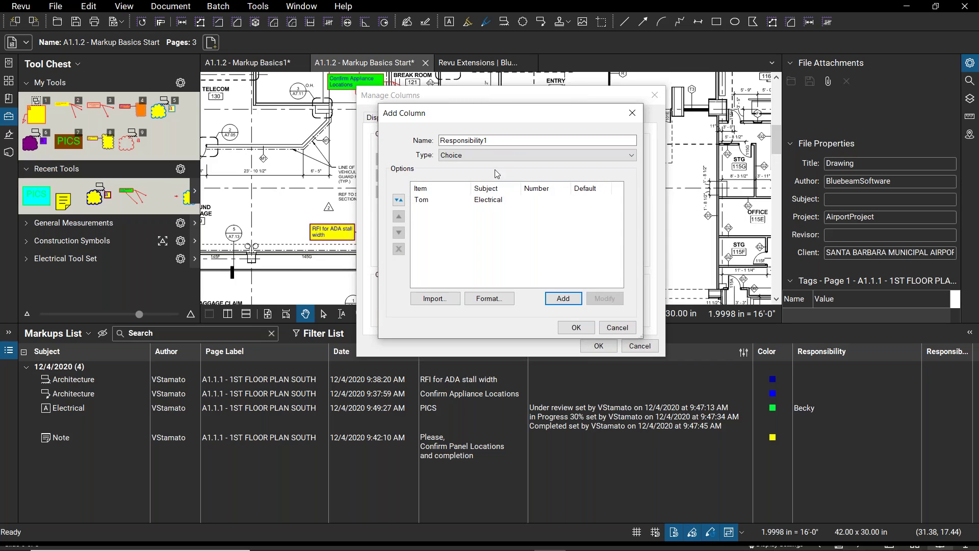
Step: Add a second person's name as a choice item, also limited to the subject Electrical
left_click(563, 298)
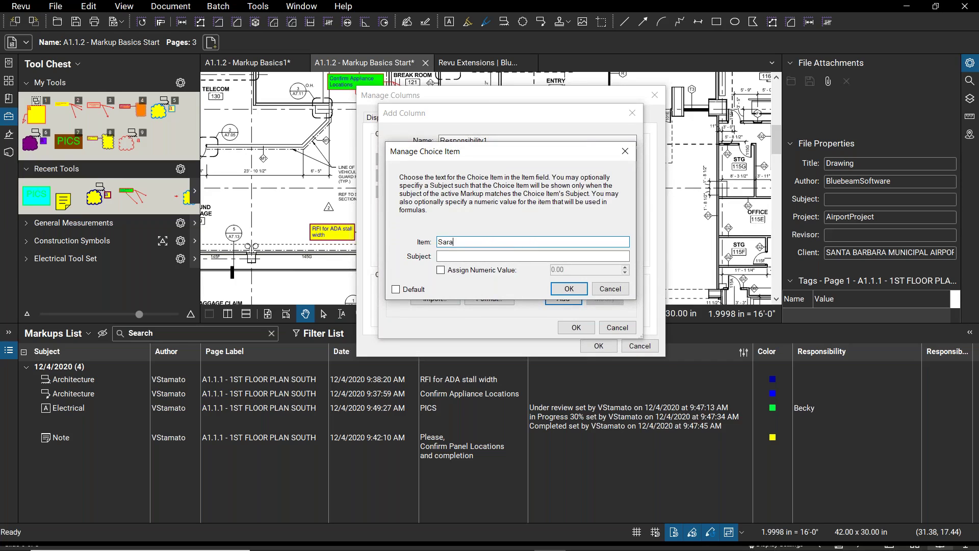
left_click(508, 255)
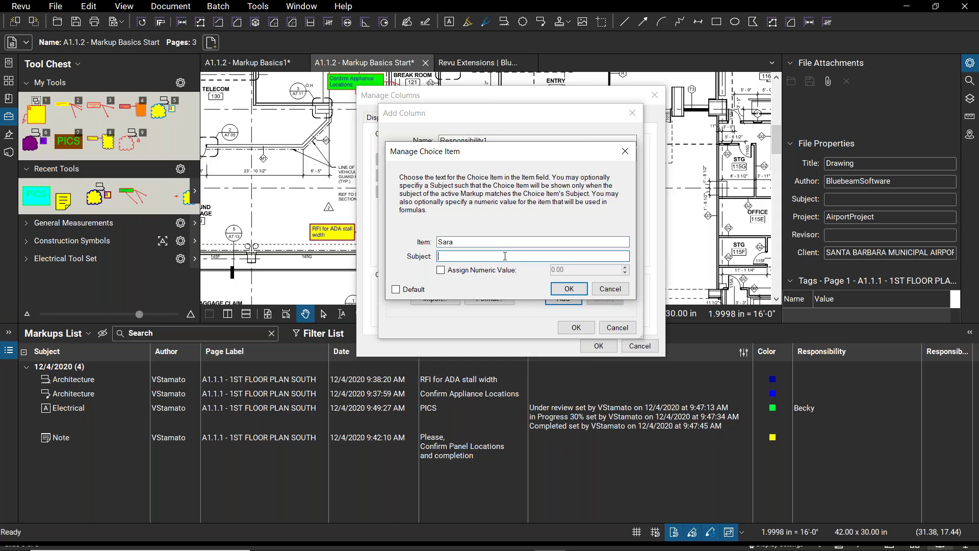
type("Elec")
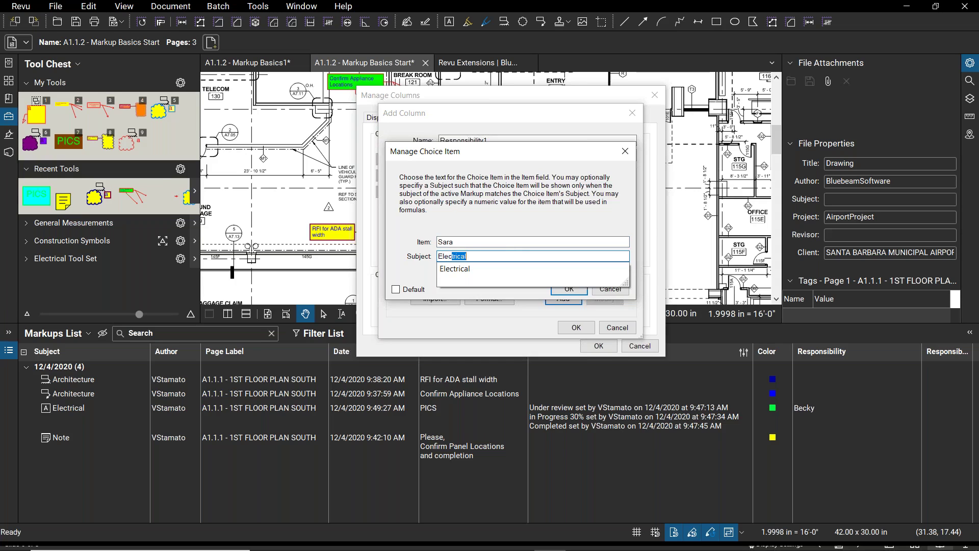
type("trical")
left_click(568, 288)
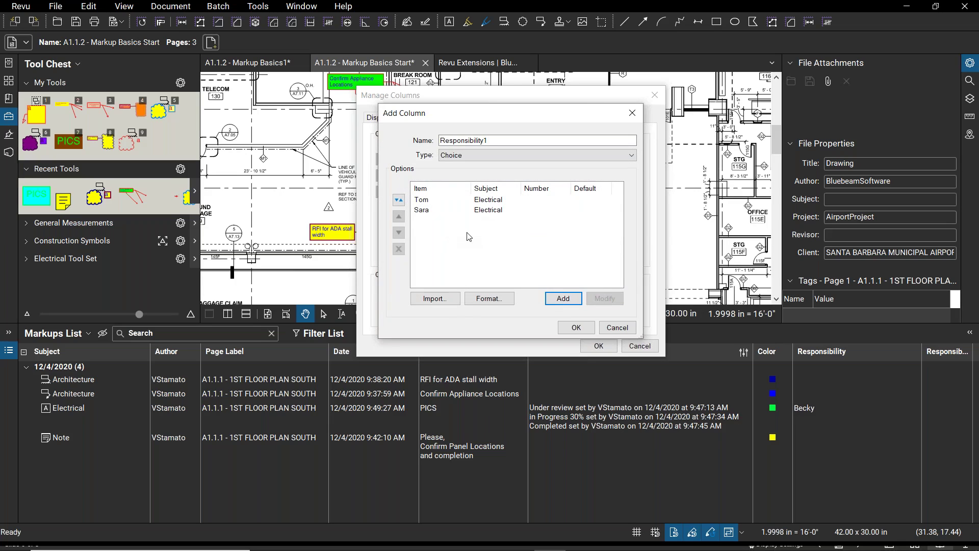
Step: Add a third person's name as a choice item with the subject Architecture
left_click(558, 298)
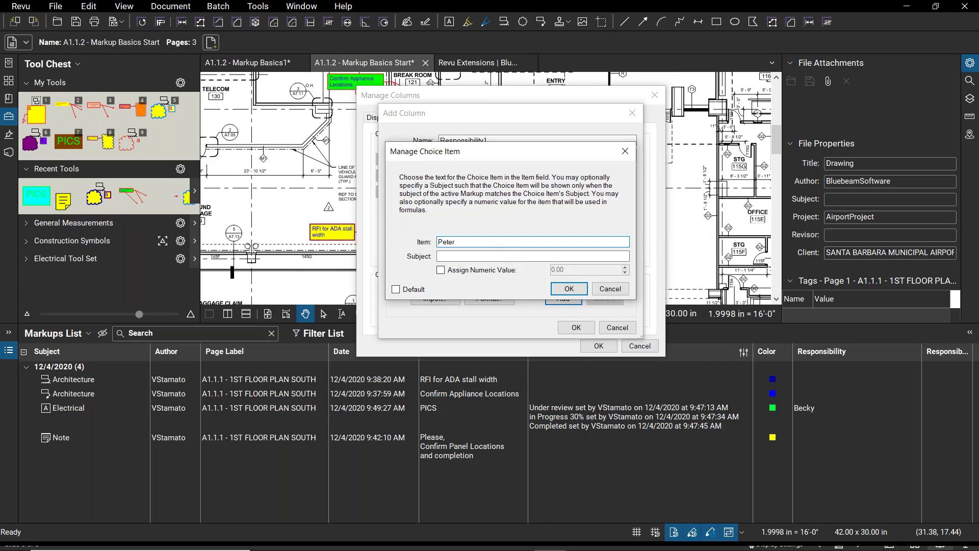
left_click(512, 256)
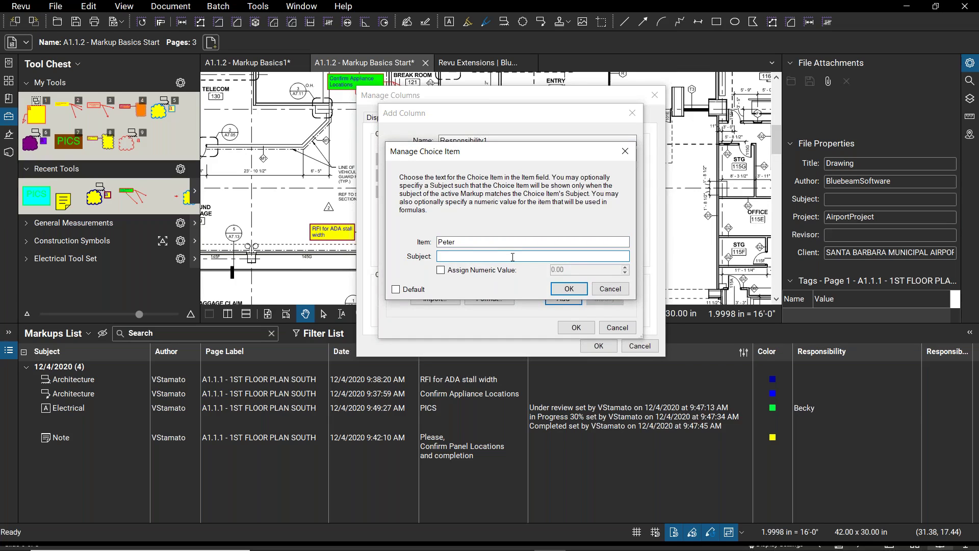
type("A")
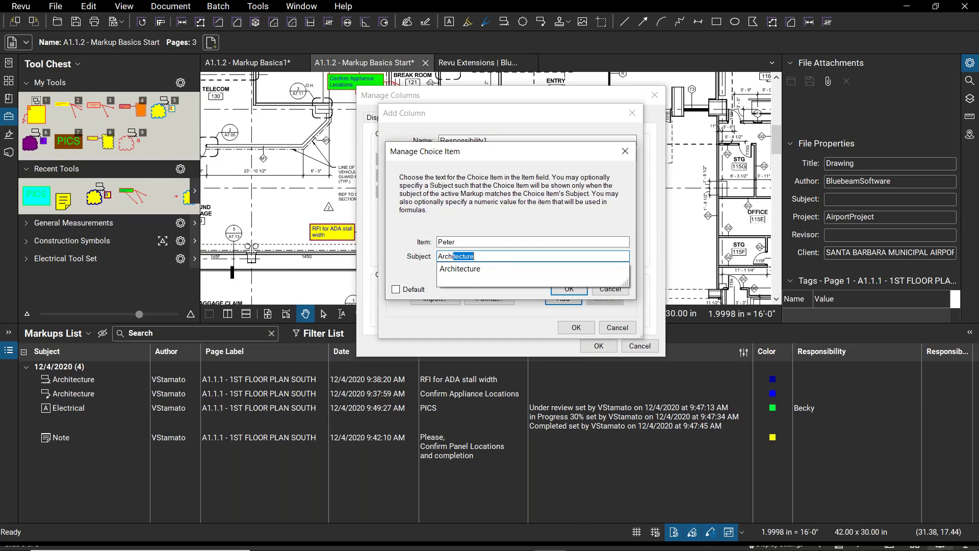
type("rchitectur")
key("Return")
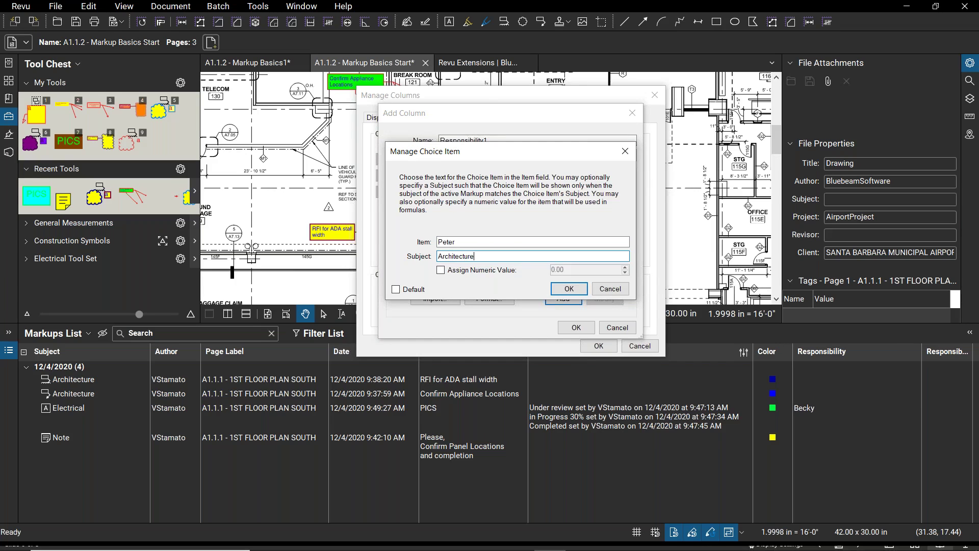
left_click(565, 289)
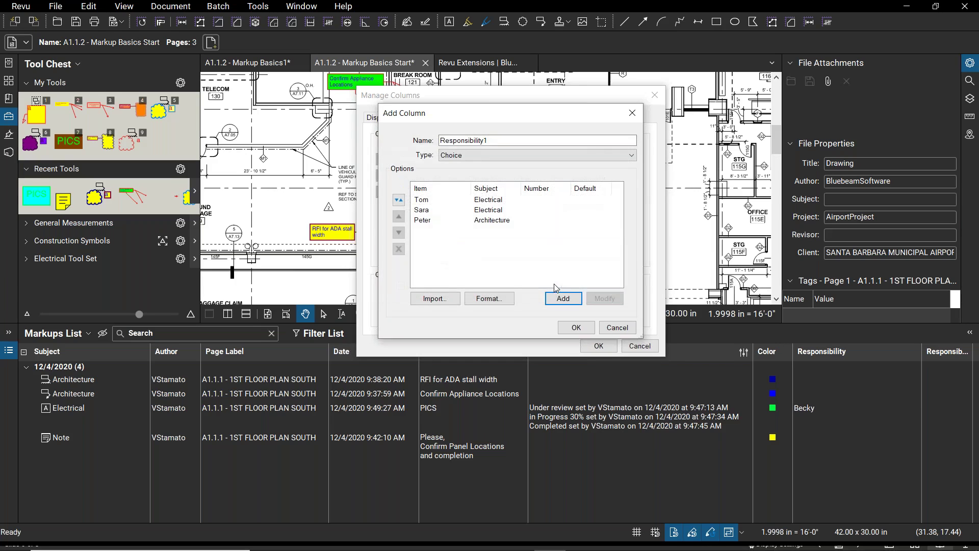
Step: Add a fourth person's name as a choice item, also limited to the subject Architecture
left_click(551, 299)
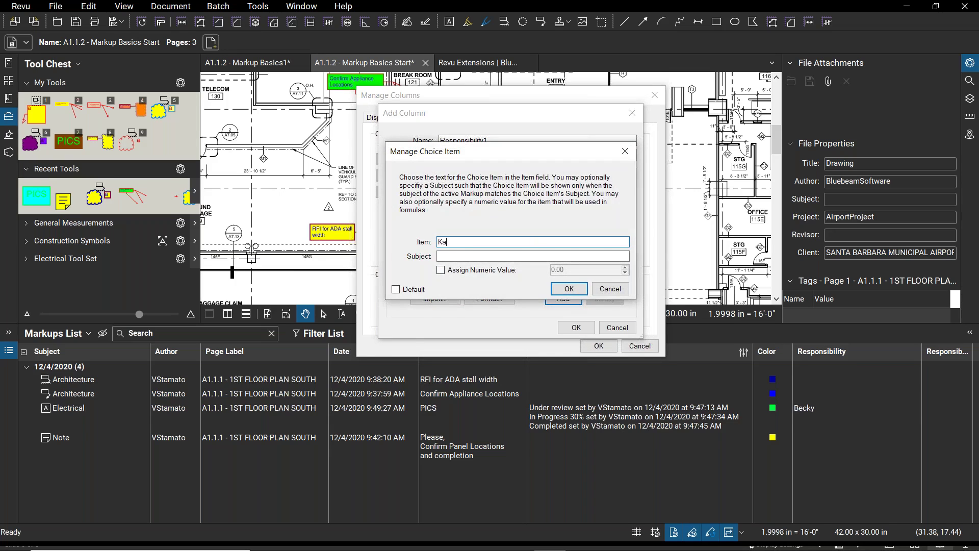
left_click(517, 255)
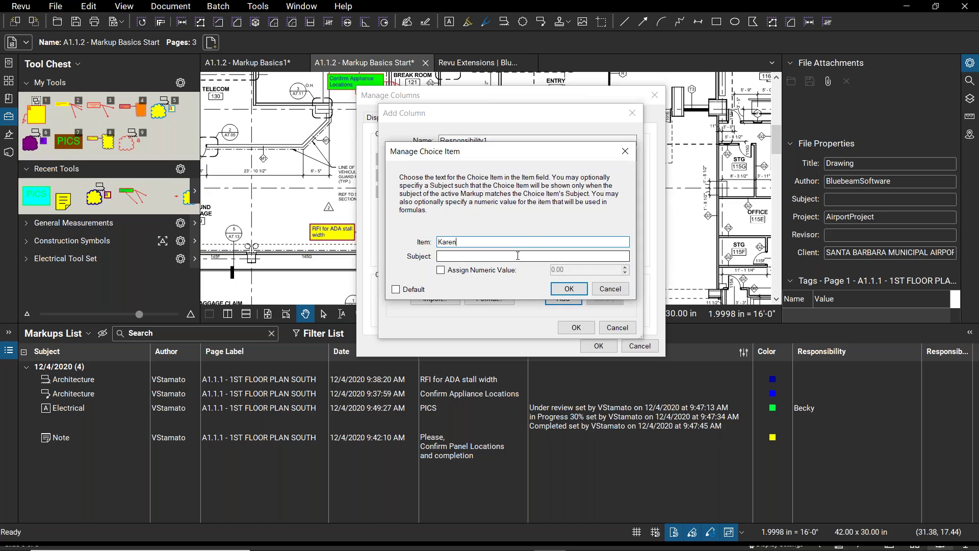
type("A")
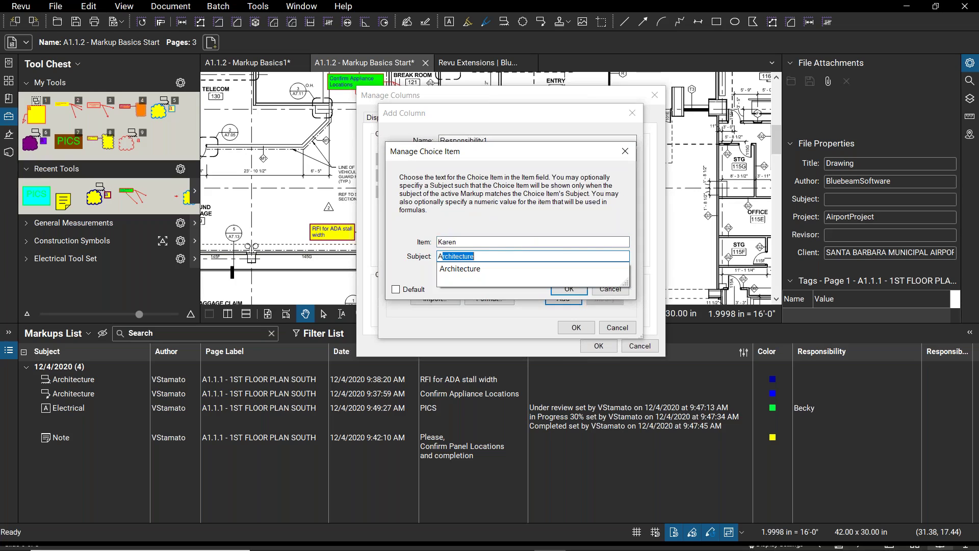
type("rchitecture")
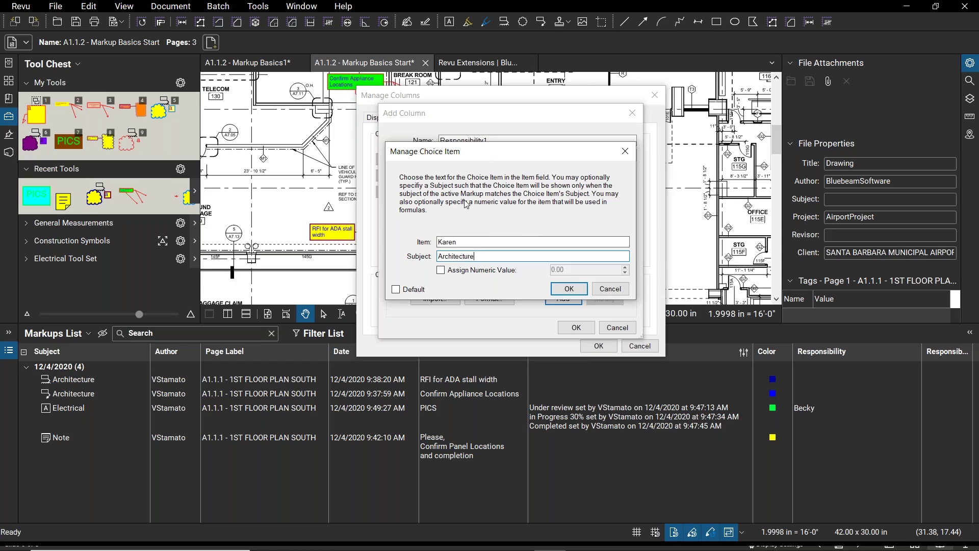
left_click(564, 289)
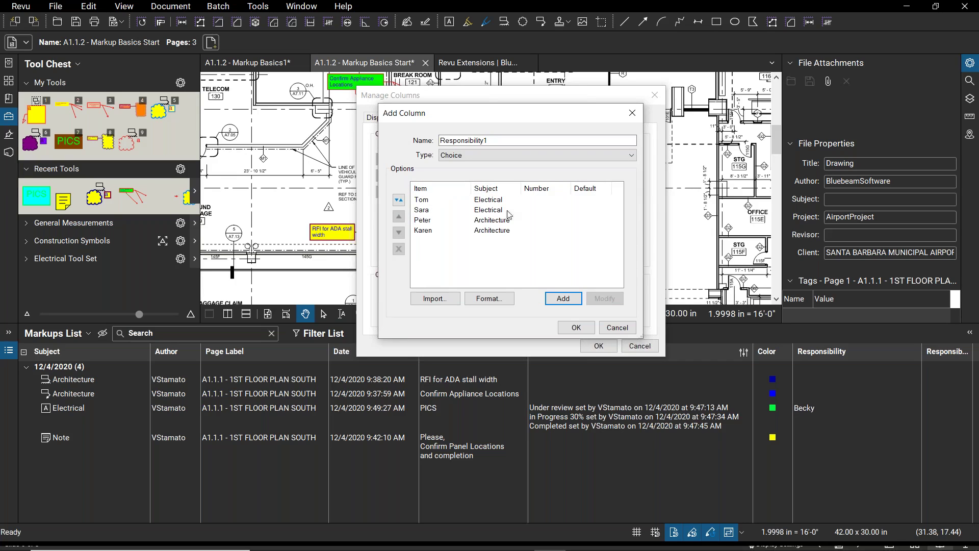
Step: Save the Responsibility1 column and narrow the two older responsibility columns in the Markups List so the new column fits
left_click(576, 327)
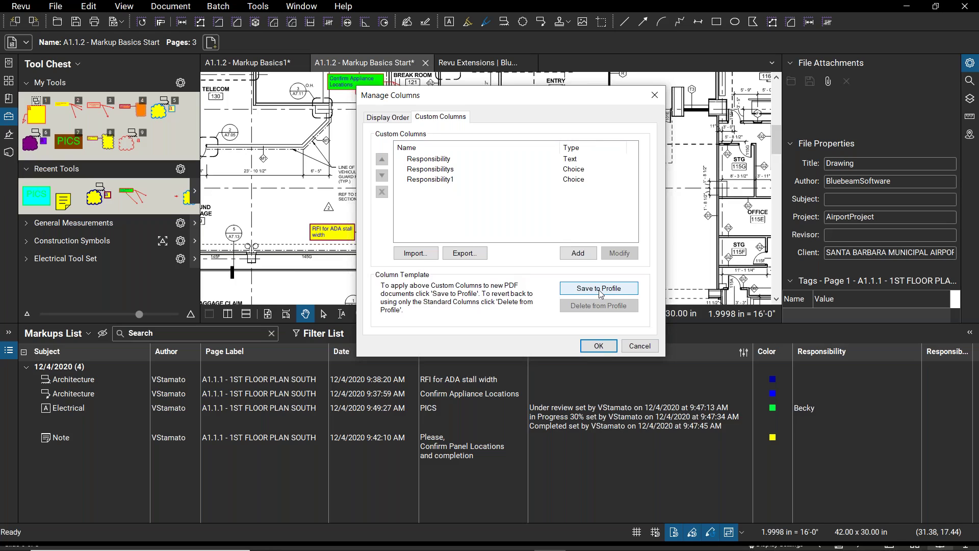
left_click(601, 347)
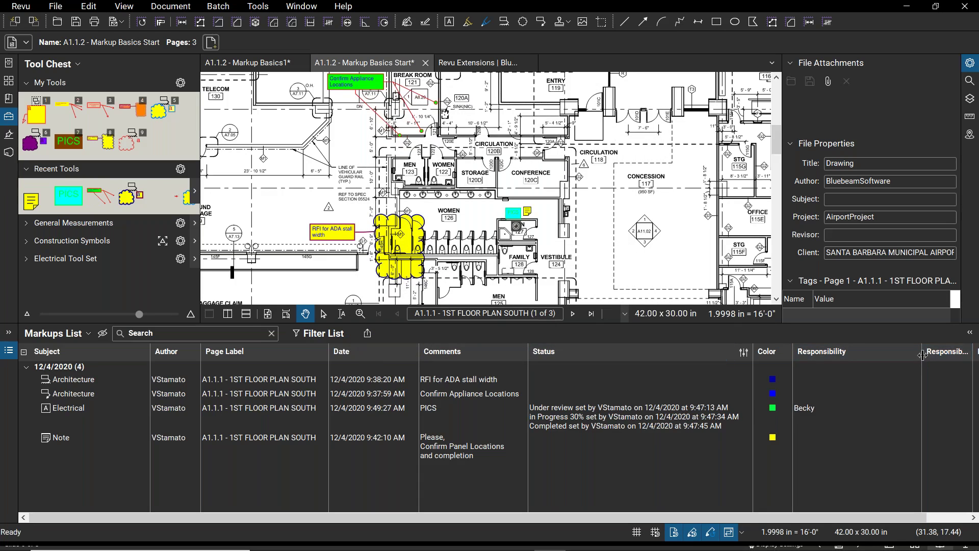
mouse_move(922, 358)
left_mouse_down()
mouse_move(839, 361)
mouse_move(931, 352)
left_mouse_up()
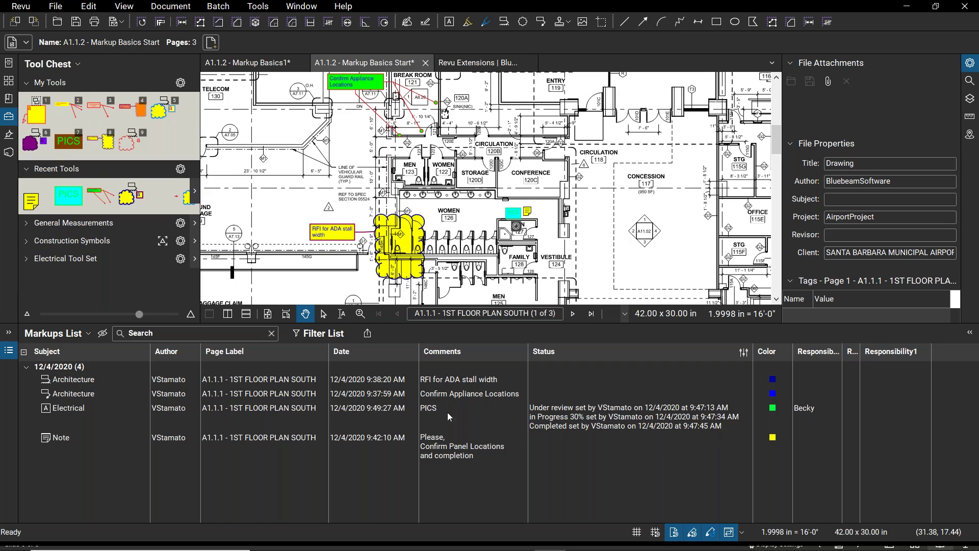
Step: Assign the first Electrical person to the "PICS" markup in the Responsibility1 column
left_click(883, 405)
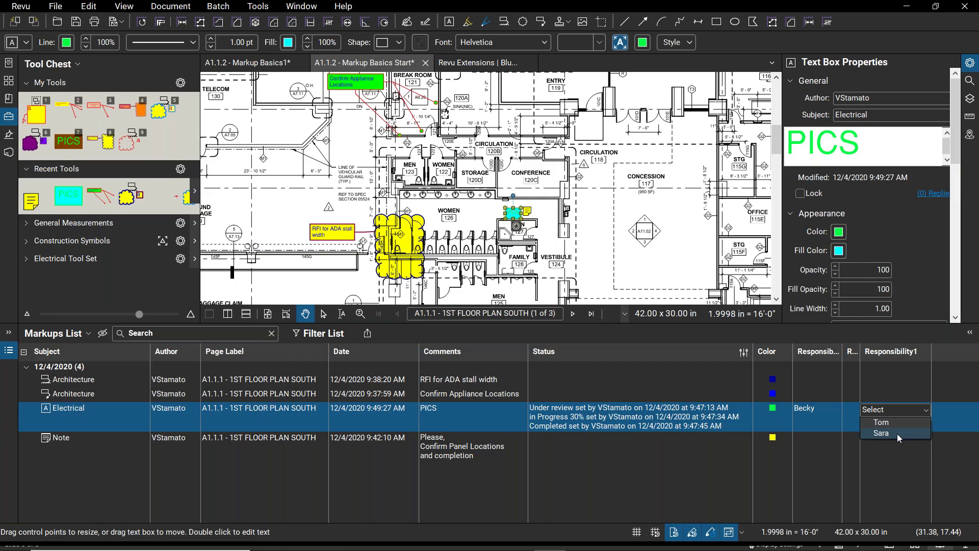
left_click(897, 421)
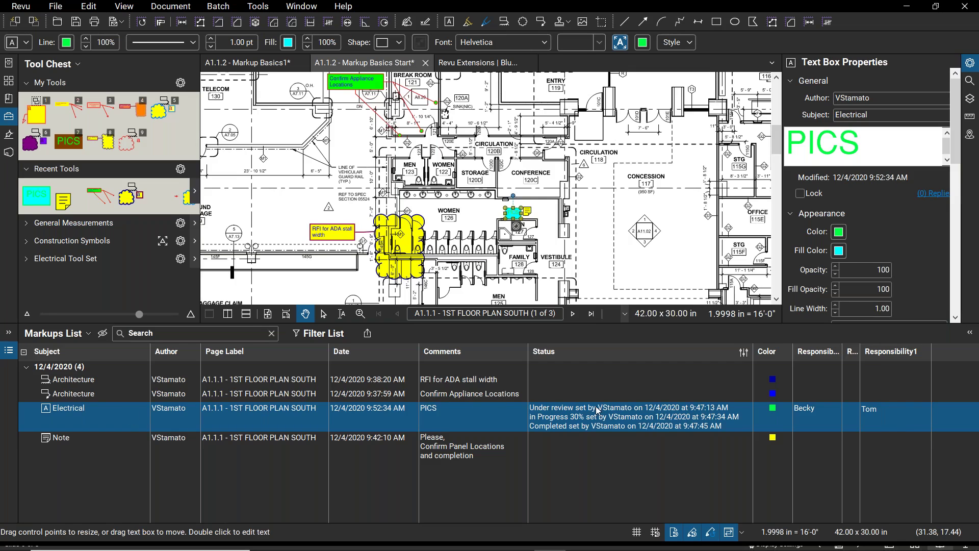
Step: In the Responsibility1 column, assign the first Architecture person to "Confirm Appliance Locations" and the second to "RFI for ADA stall width"
left_click(887, 395)
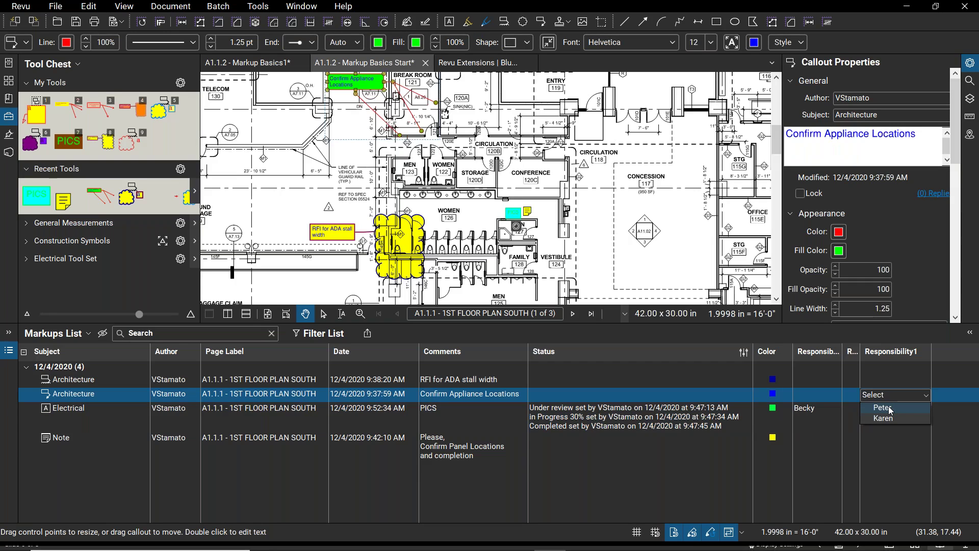
left_click(885, 408)
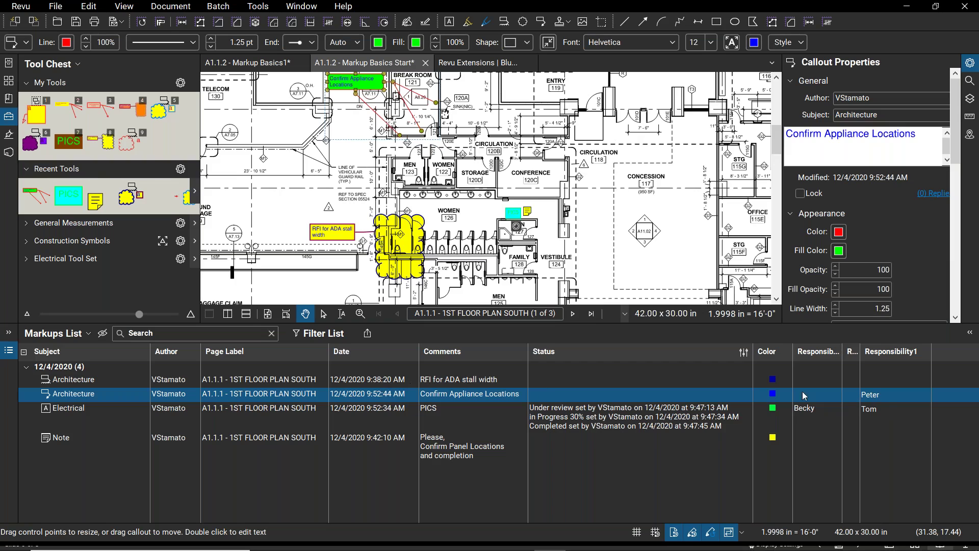
left_click(873, 380)
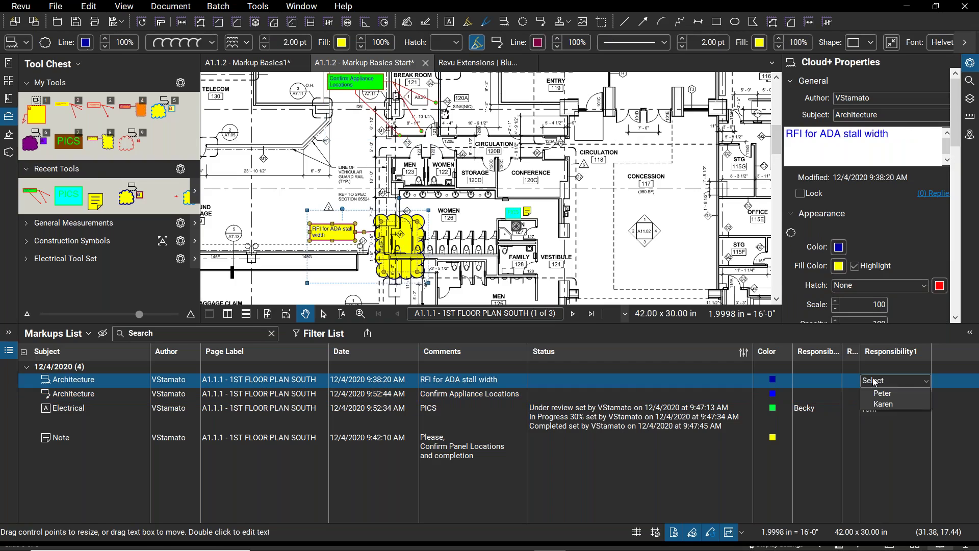
left_click(889, 405)
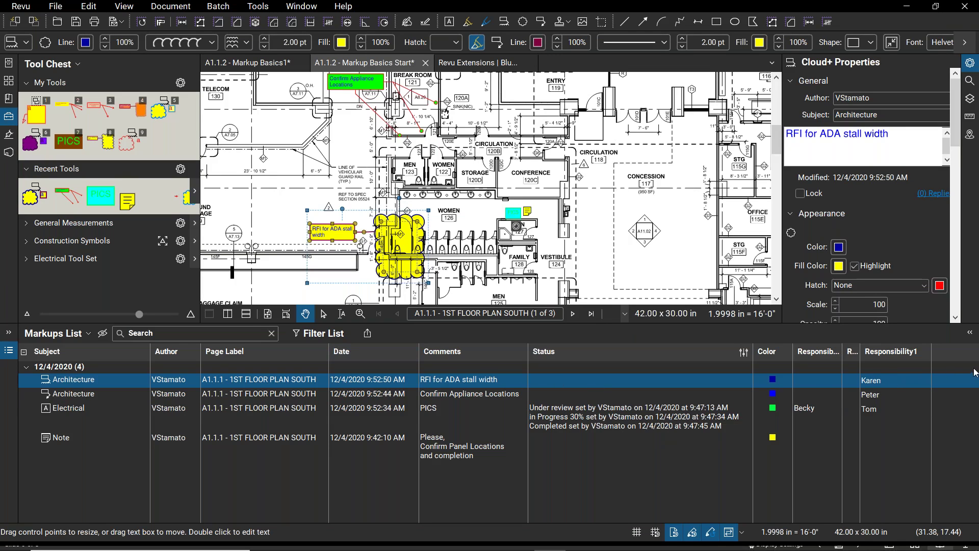
Step: Narrow the Status column slightly and reduce the Markups List's height to give the drawing more room
left_click_drag(932, 351, 939, 350)
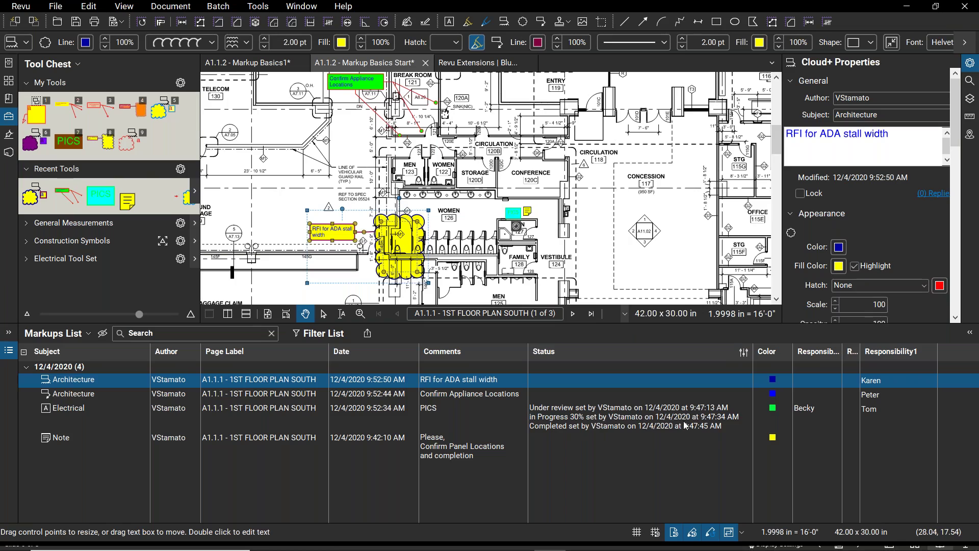
mouse_move(753, 359)
left_mouse_down()
mouse_move(717, 360)
mouse_move(747, 361)
left_mouse_up()
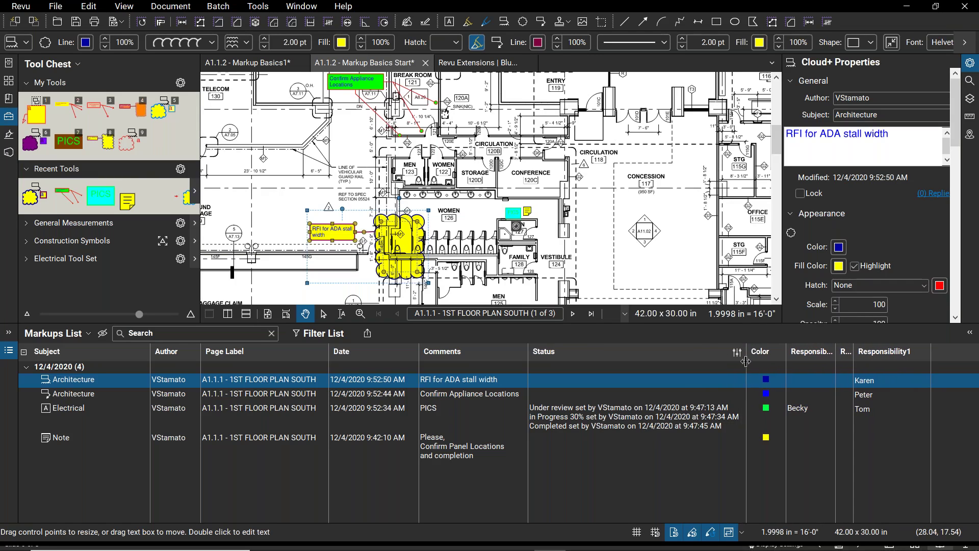
left_click_drag(636, 329, 637, 406)
Step: Lower the fill opacity of the "PICS" text box near room 127 to 10 and deselect it
scroll(506, 263, "up", 2)
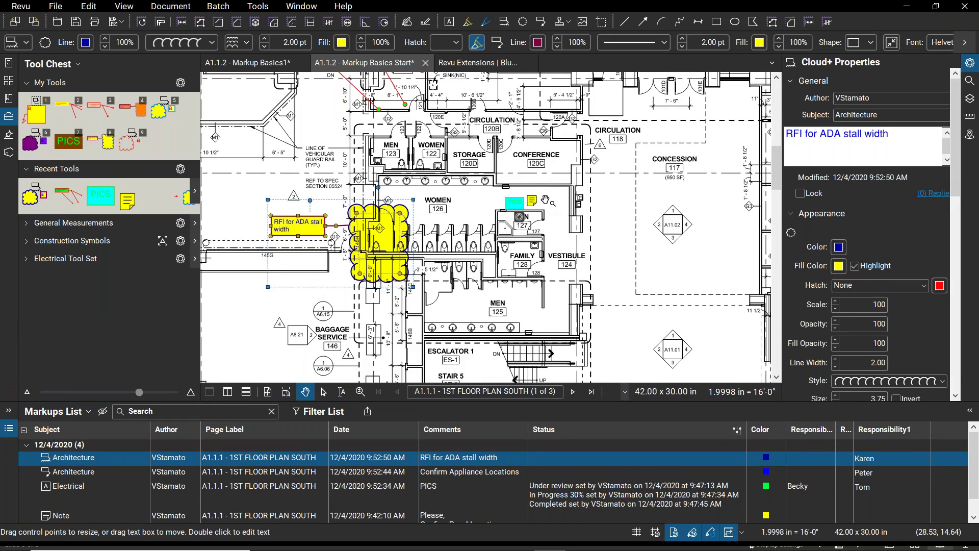
left_click(516, 204)
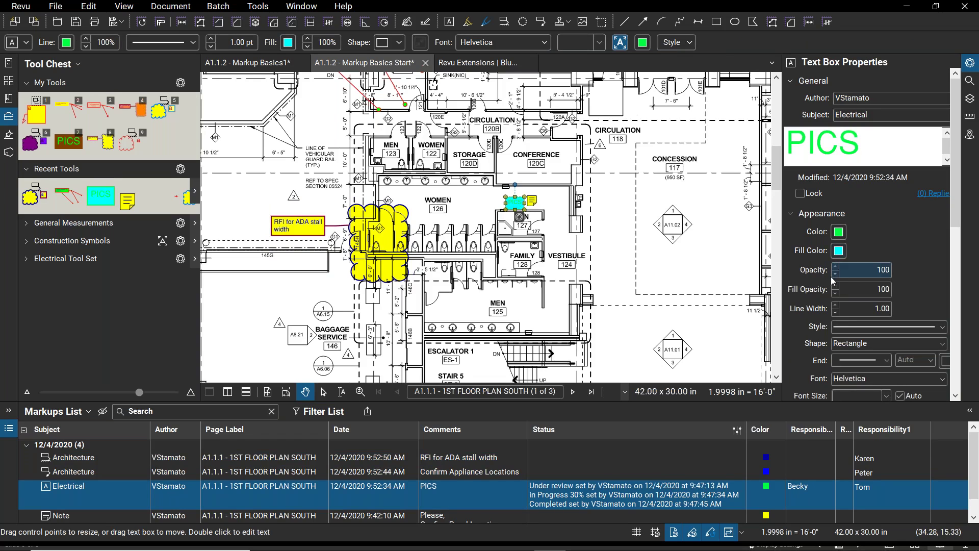
left_click(835, 293)
left_click(834, 292)
left_click(834, 292)
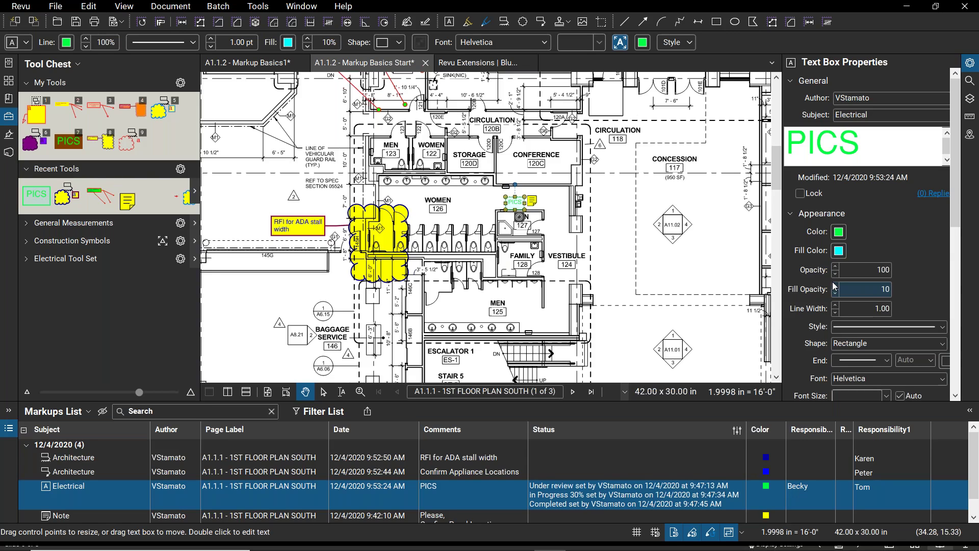
left_click(580, 199)
Step: Examine the "PICS" and "Confirm Appliance Locations" markups up close and in the context of the floor plan
scroll(515, 204, "up", 8)
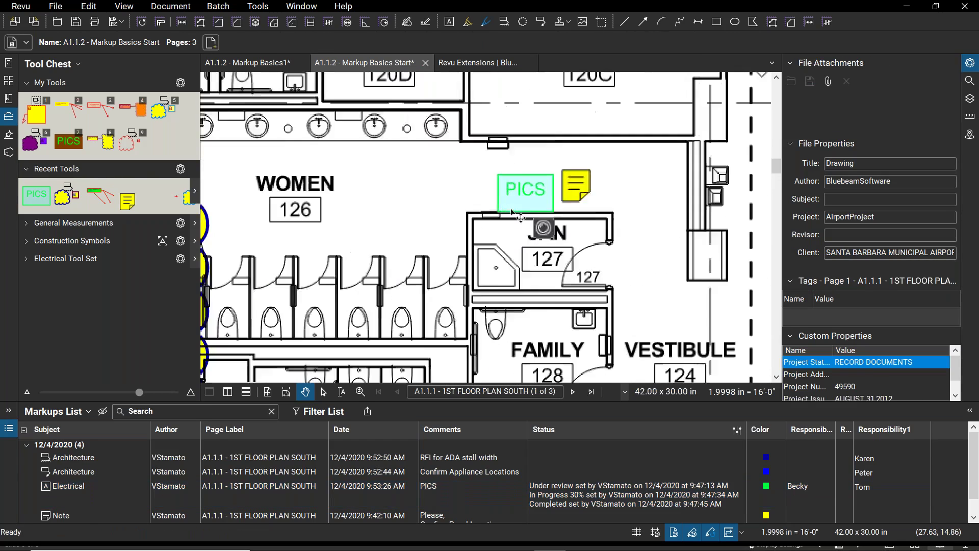
scroll(535, 191, "down", 2)
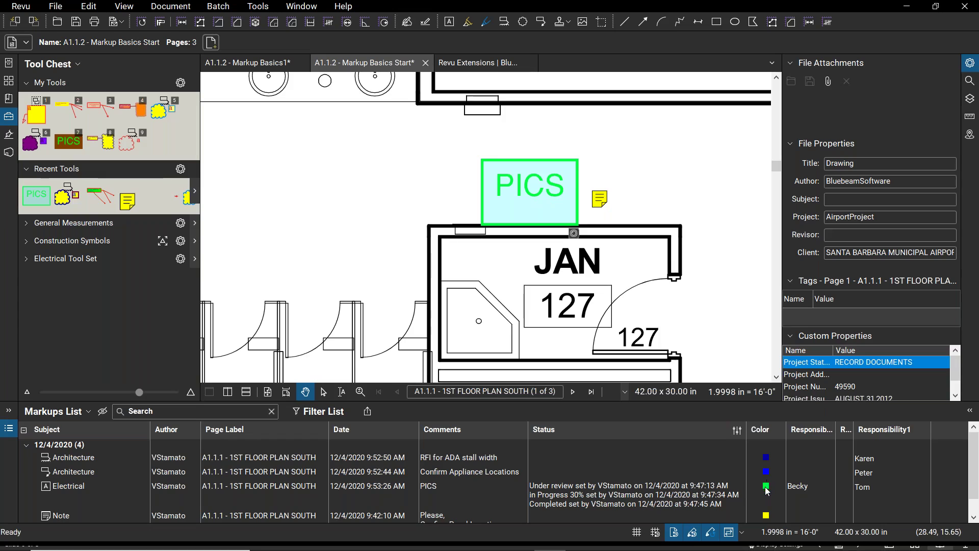
scroll(631, 305, "down", 5)
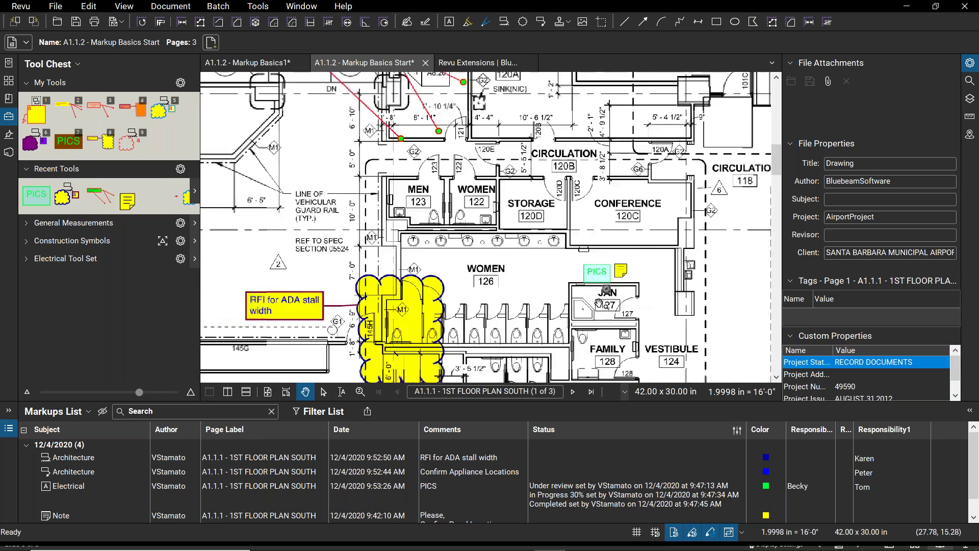
scroll(542, 279, "down", 3)
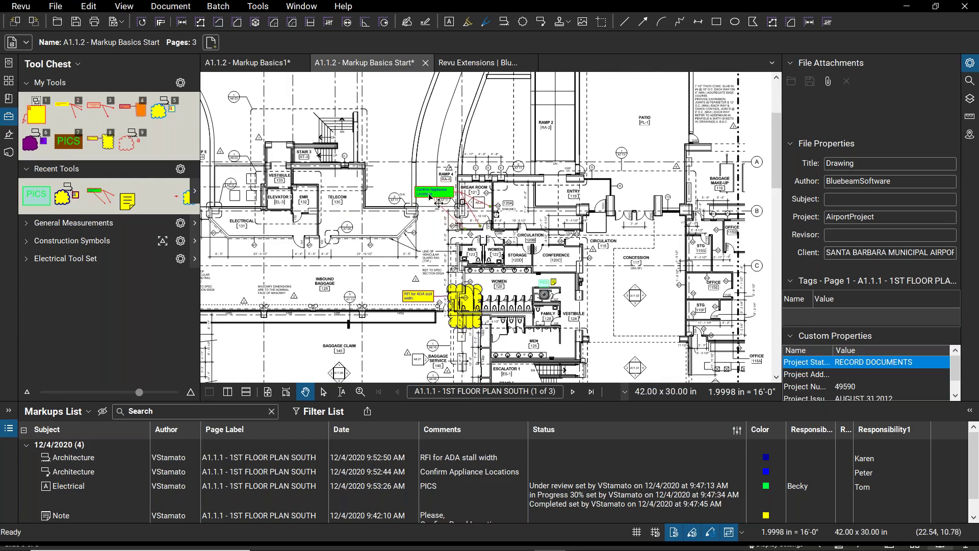
scroll(446, 200, "up", 3)
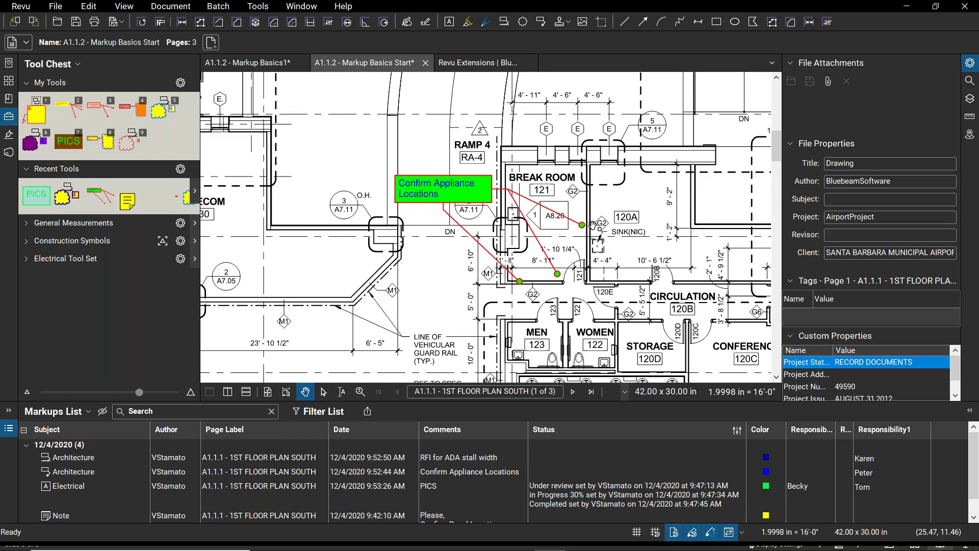
scroll(527, 272, "down", 5)
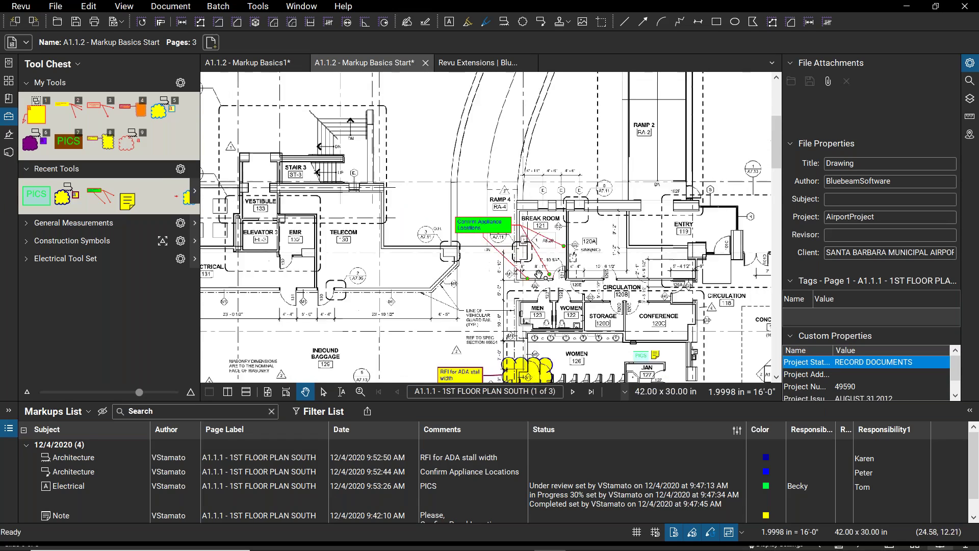
scroll(484, 270, "up", 3)
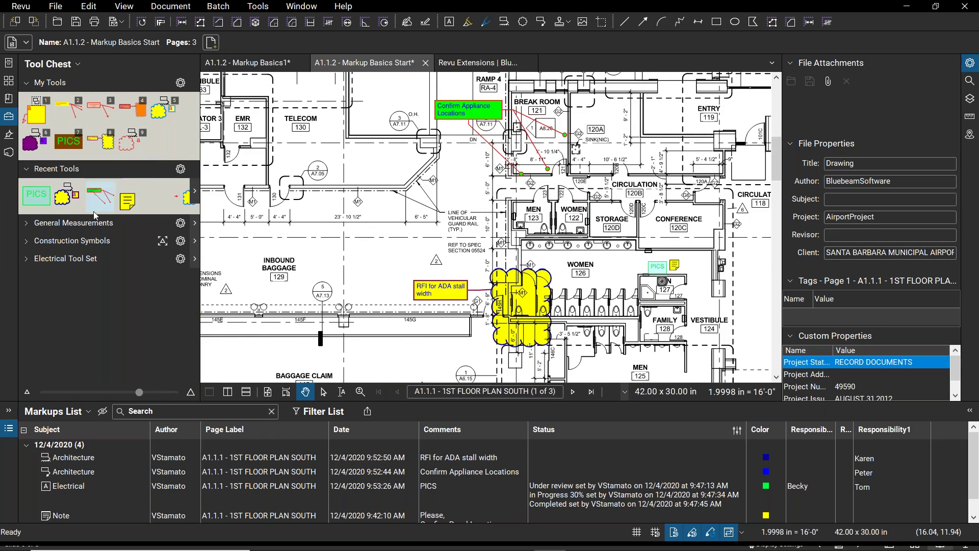
Step: Look over the Revu Extensions page and the A1.1.2 - Markup Basics1 drawing, and return to A1.1.2 - Markup Basics Start
left_click(478, 65)
scroll(417, 289, "down", 3)
scroll(415, 284, "up", 6)
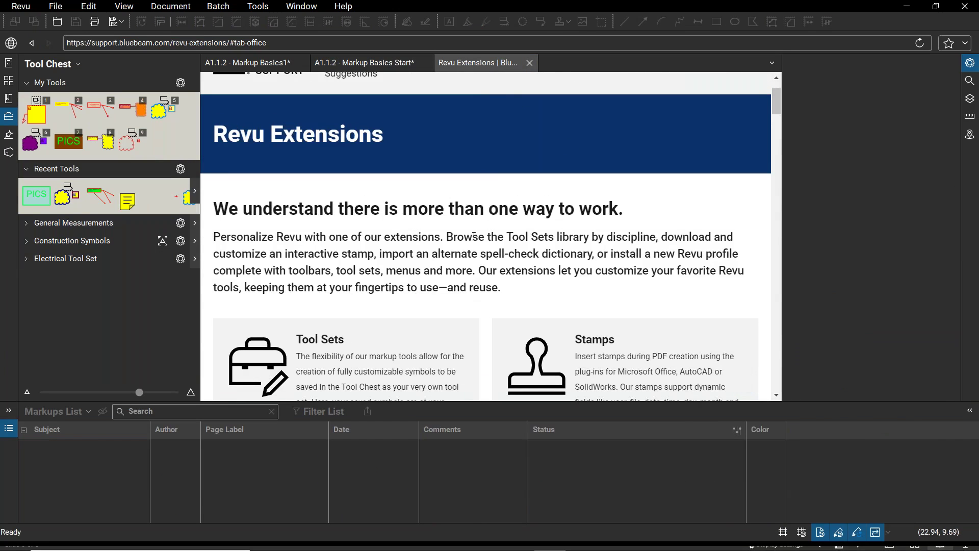
scroll(418, 142, "up", 2)
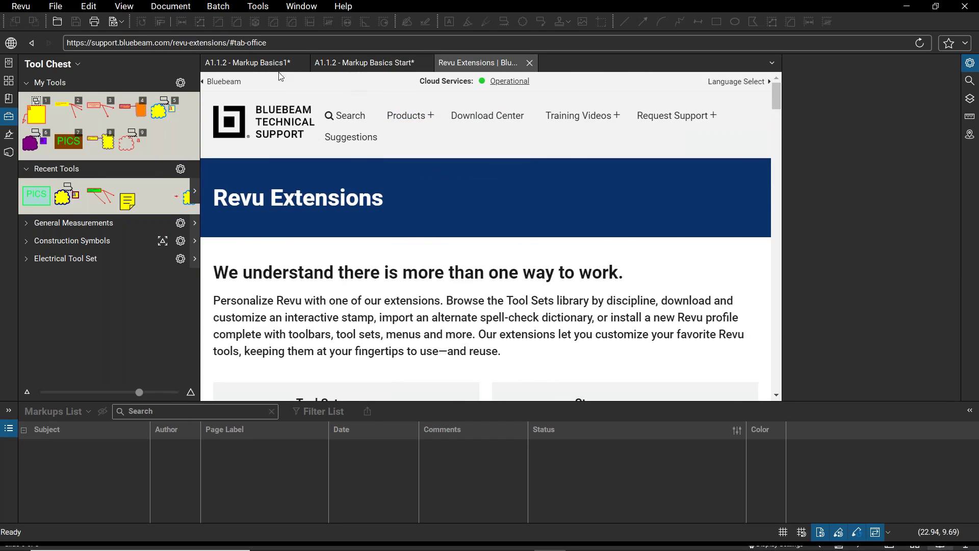
left_click(254, 66)
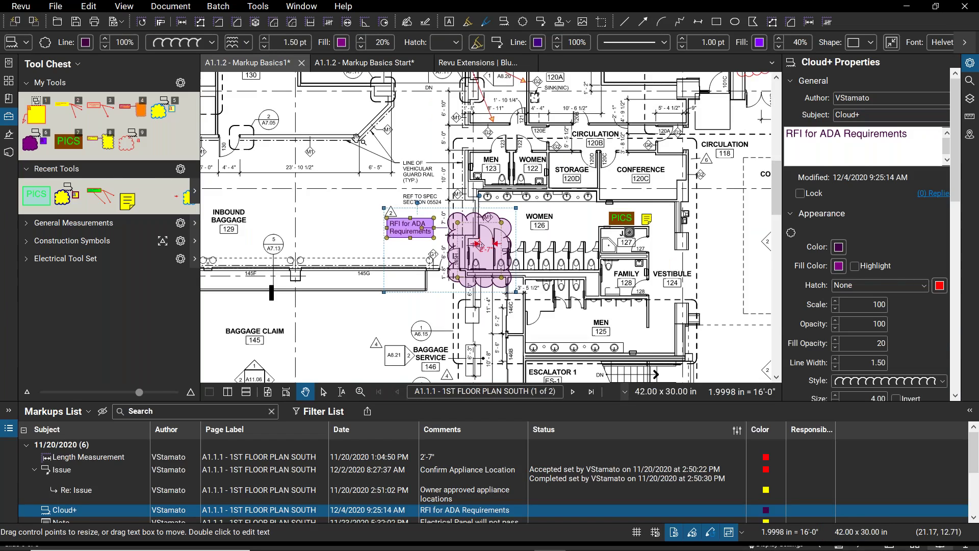
key("Escape")
left_click(372, 68)
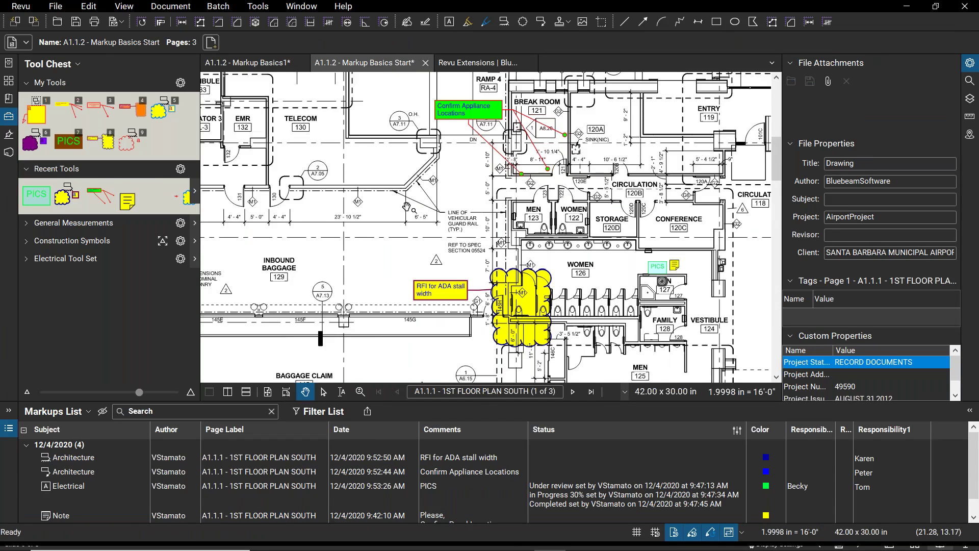
Step: Hide all markups to inspect the clean floor plan sheet, and show the markups again
scroll(403, 206, "down", 3)
scroll(403, 206, "down", 2)
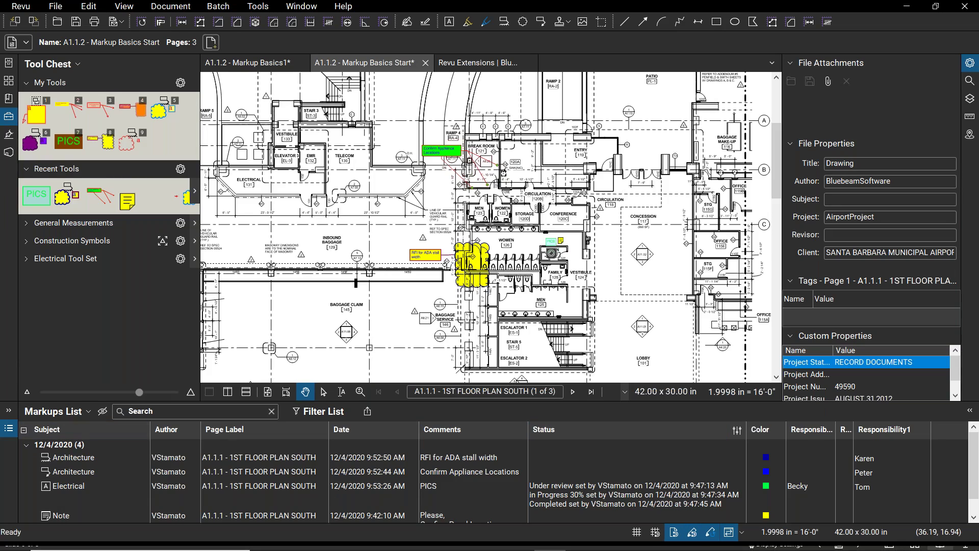
left_click_drag(378, 406, 377, 404)
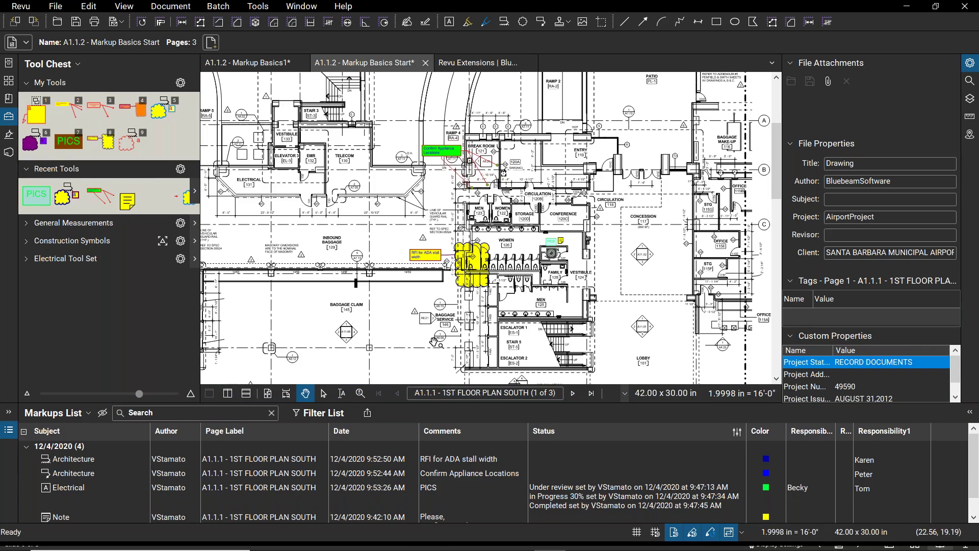
left_click(103, 414)
left_click(103, 414)
left_click(103, 414)
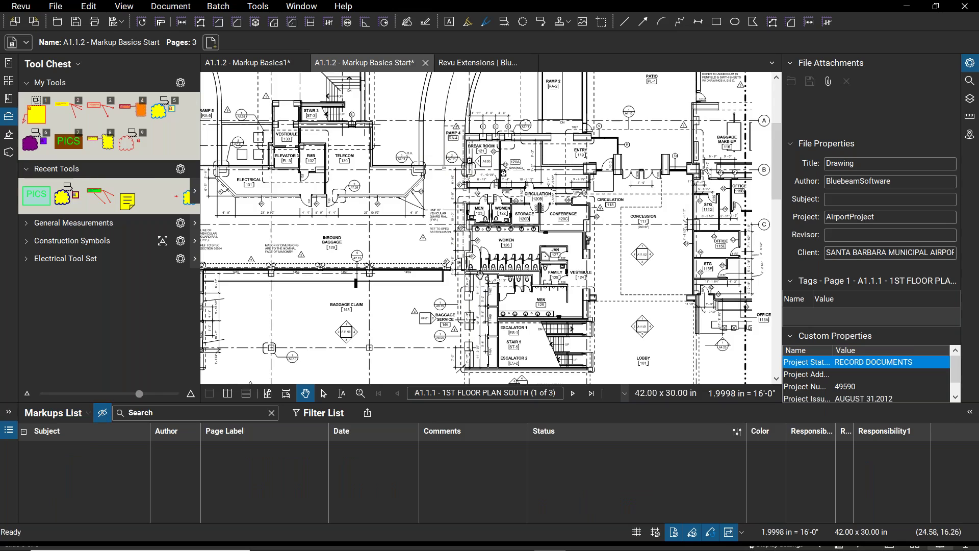
scroll(484, 272, "down", 3)
scroll(461, 282, "down", 2)
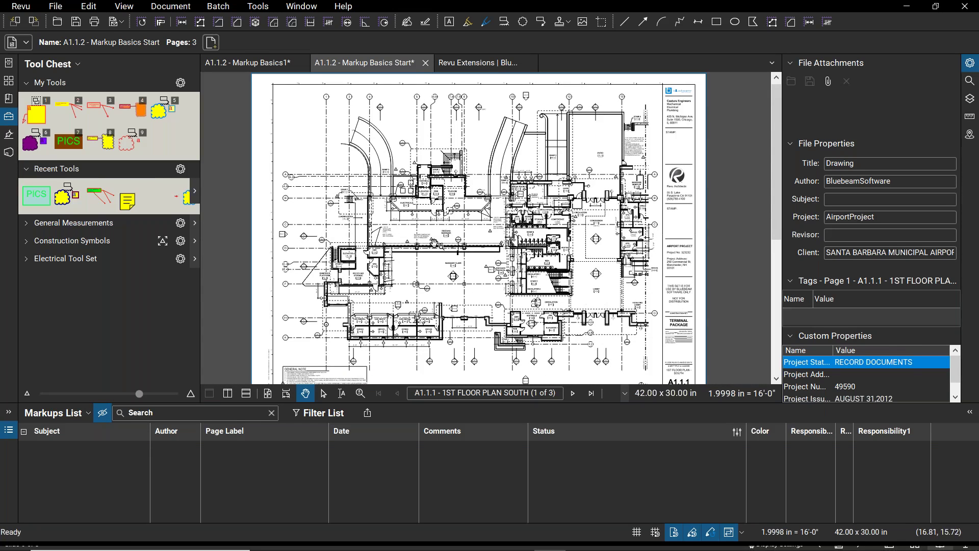
scroll(437, 244, "up", 2)
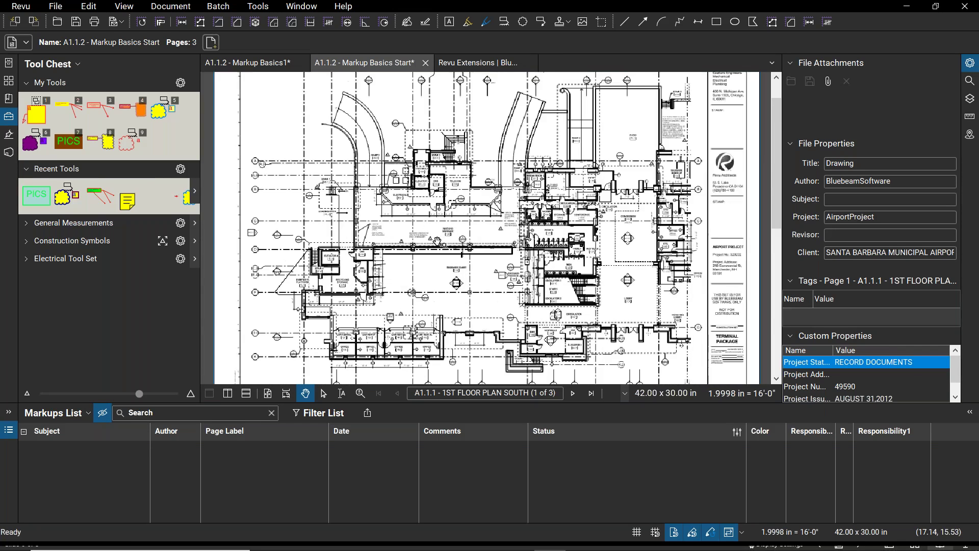
left_click(102, 414)
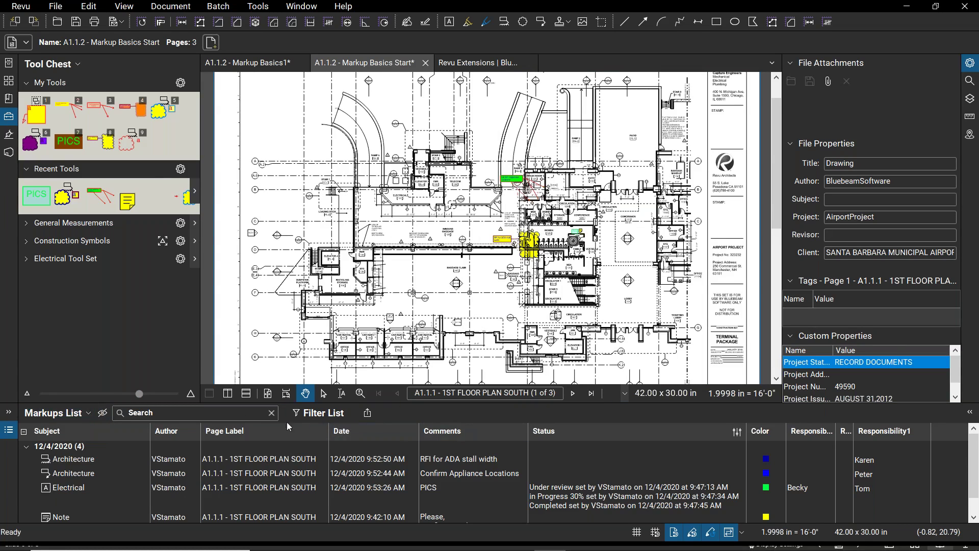
Step: Start a PDF summary of the markups with Append and Hyperlink to Current PDF enabled
left_click(367, 413)
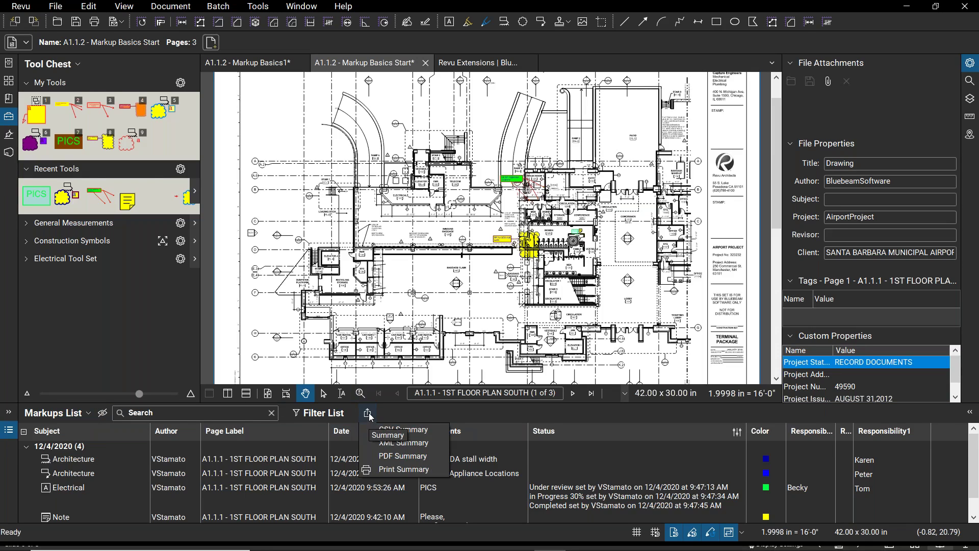
left_click(411, 457)
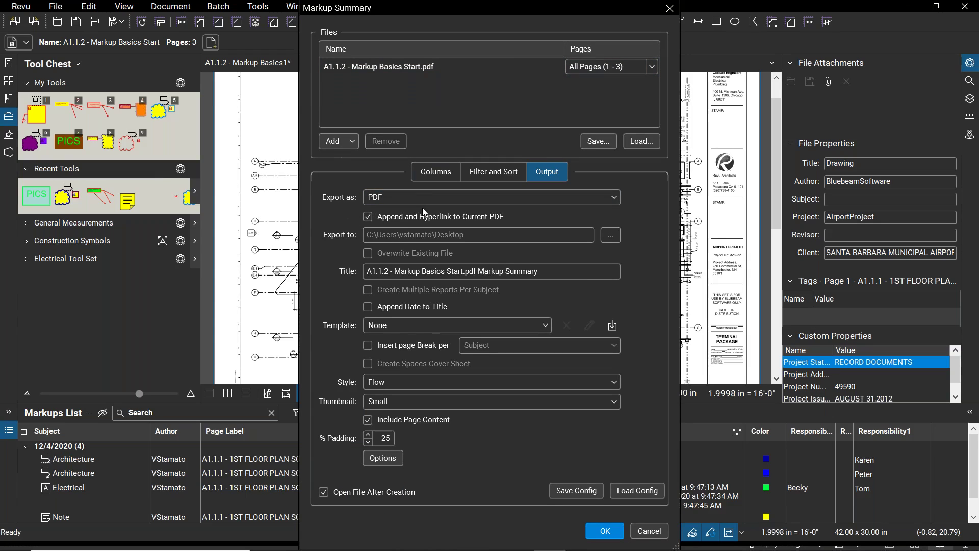
left_click(370, 220)
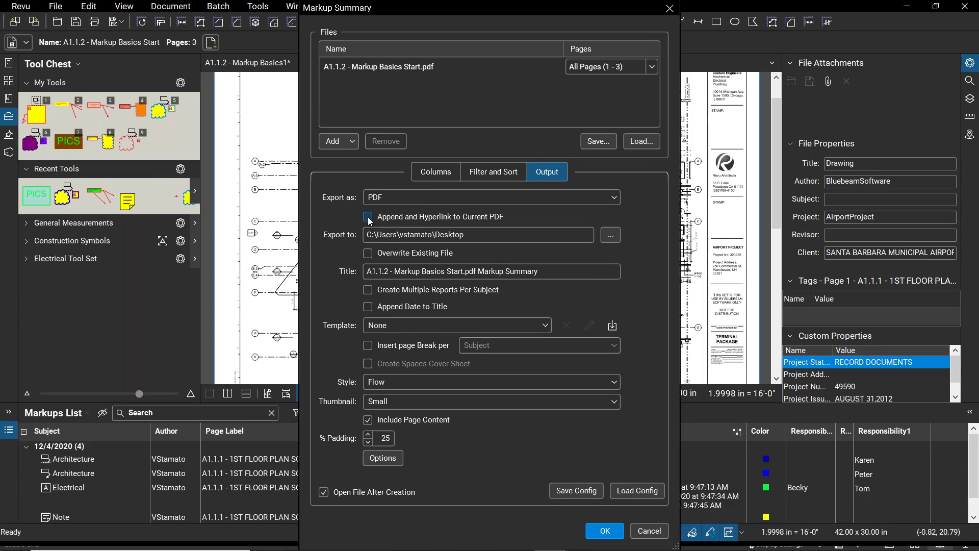
left_click(370, 219)
left_click(371, 219)
left_click(371, 220)
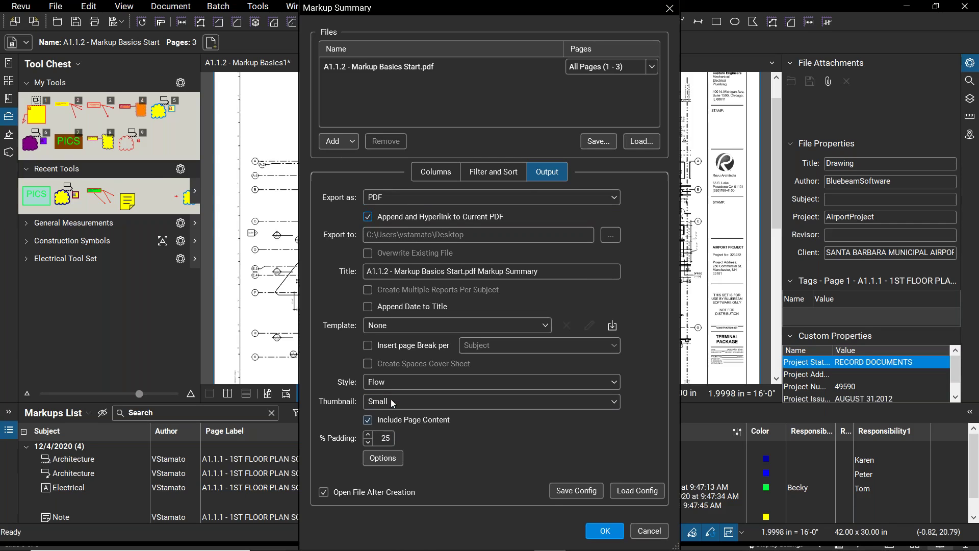
Step: Review the summary's Style and Thumbnail output choices, keeping Flow and Small
left_click(407, 383)
left_click(405, 383)
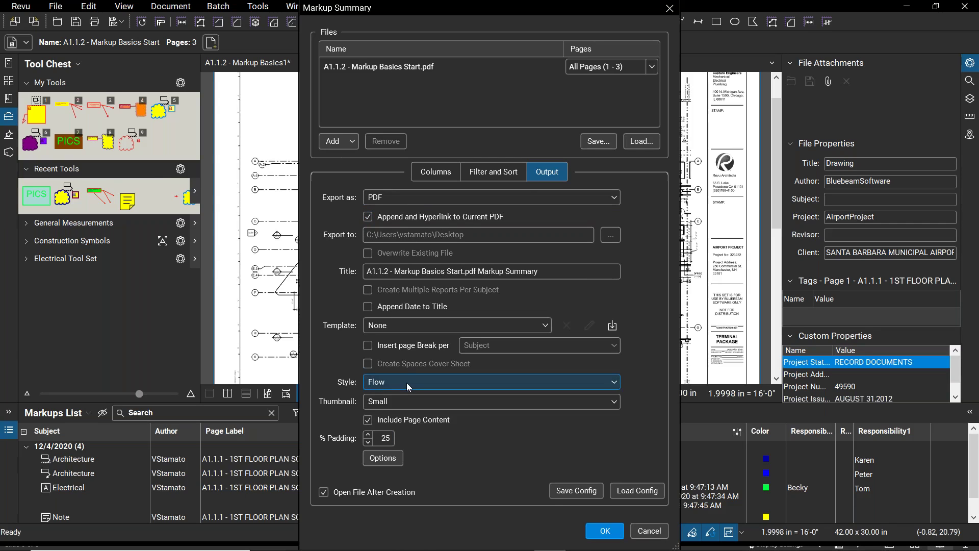
left_click(406, 382)
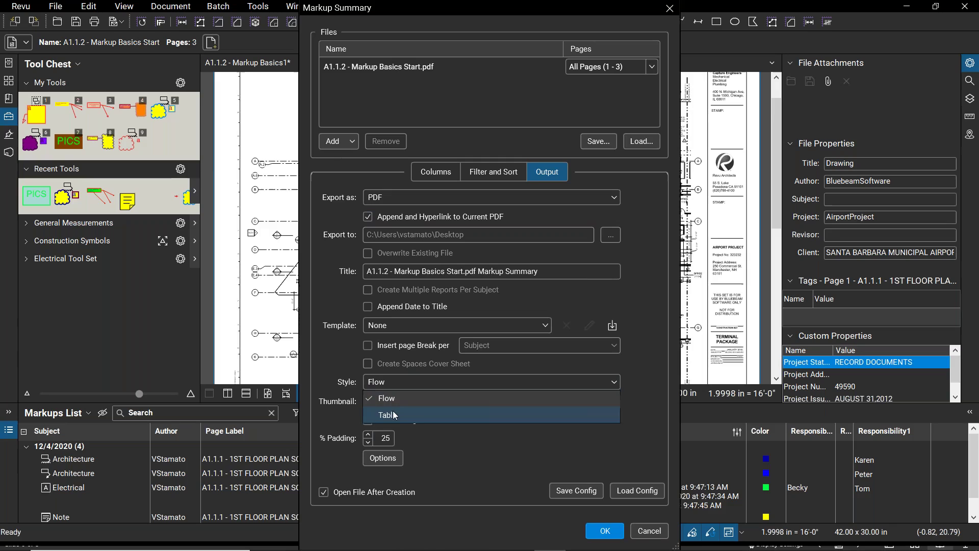
left_click(399, 382)
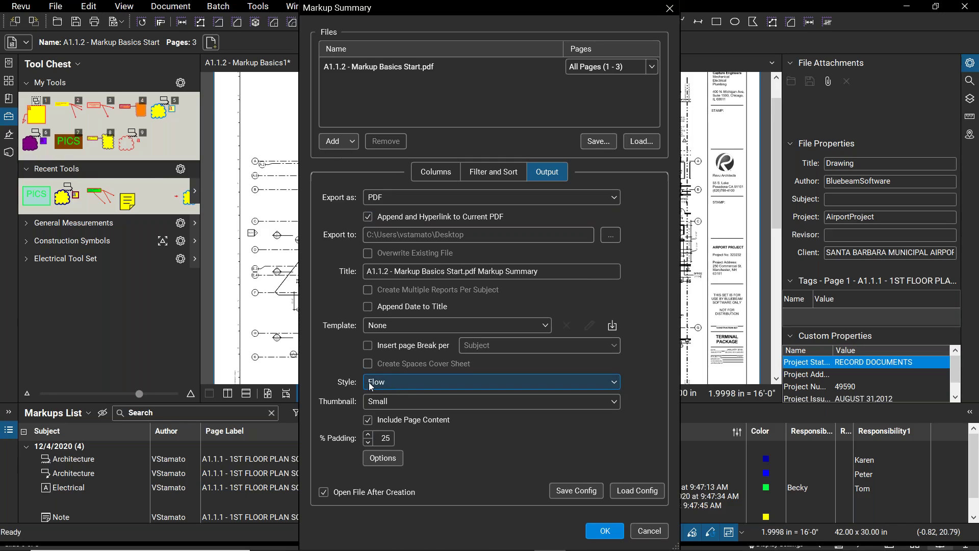
left_click(399, 402)
left_click(399, 402)
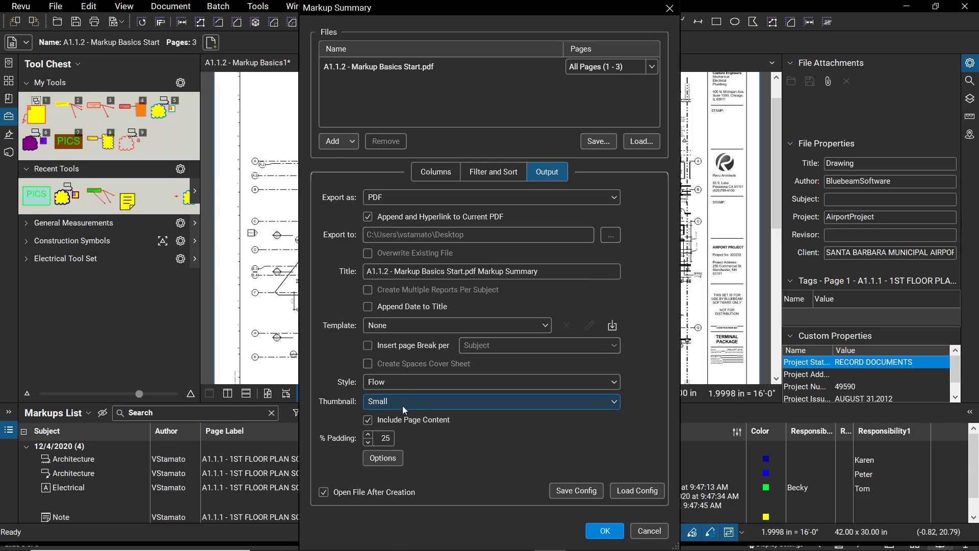
Step: Limit the summary's columns to Subject, Date, Comments, Status and Responsibility1
left_click(431, 174)
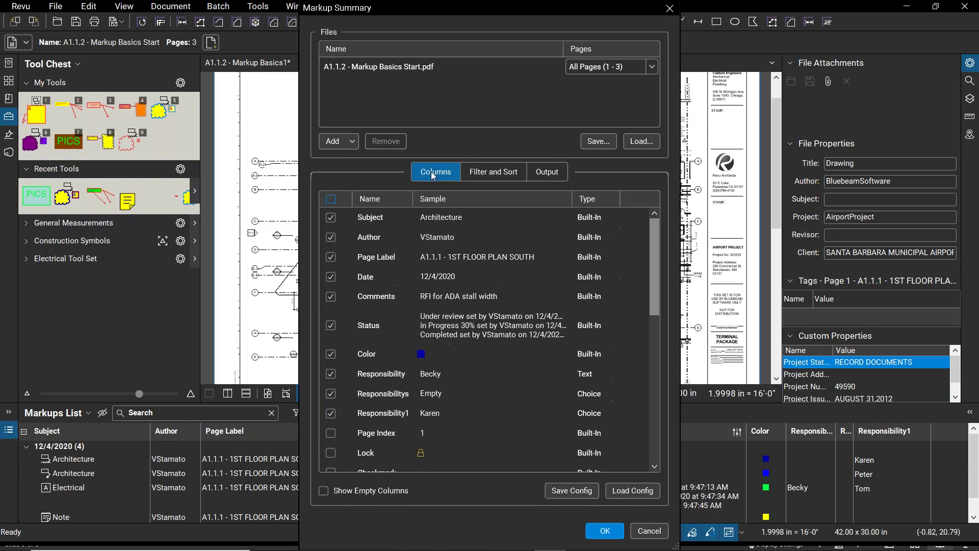
left_click(330, 199)
left_click(331, 199)
left_click(330, 199)
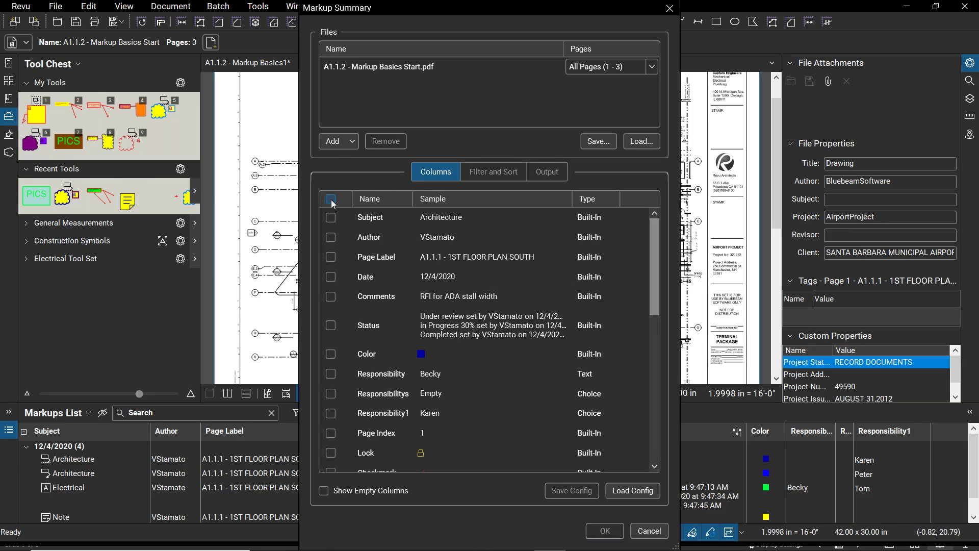
left_click(330, 217)
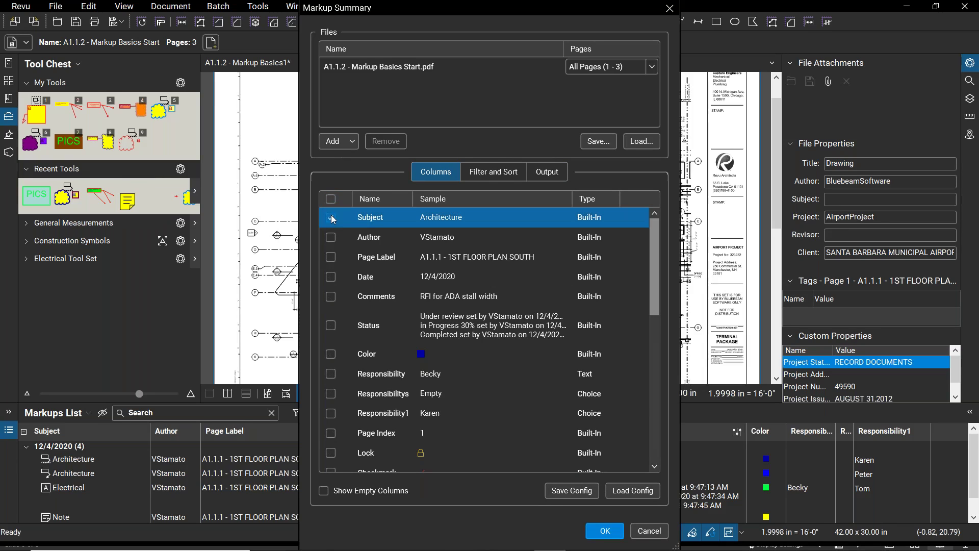
left_click(331, 276)
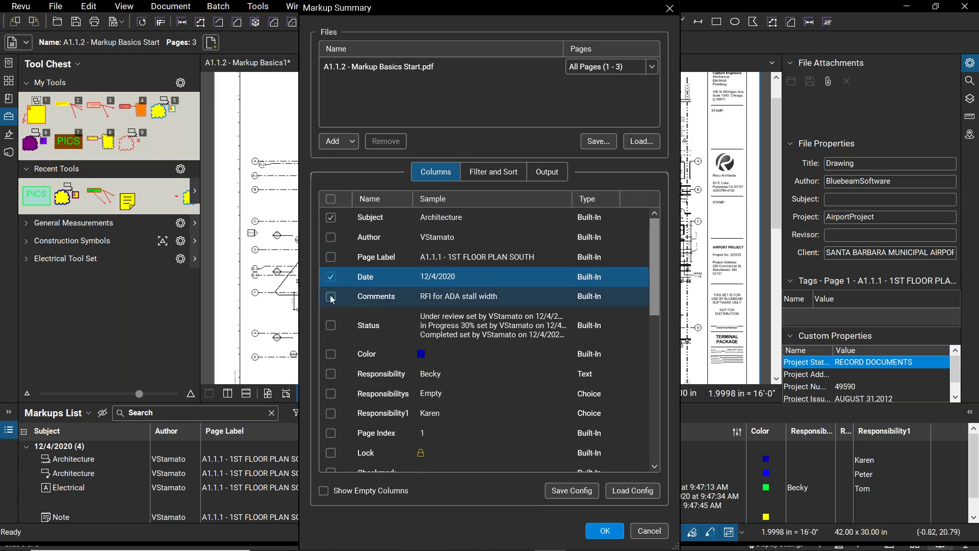
left_click(331, 296)
left_click(331, 326)
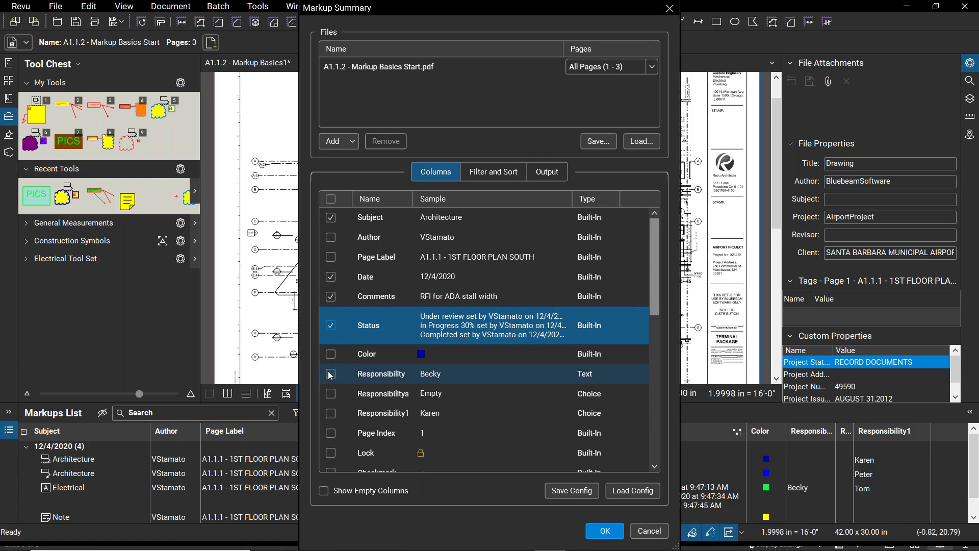
left_click(331, 414)
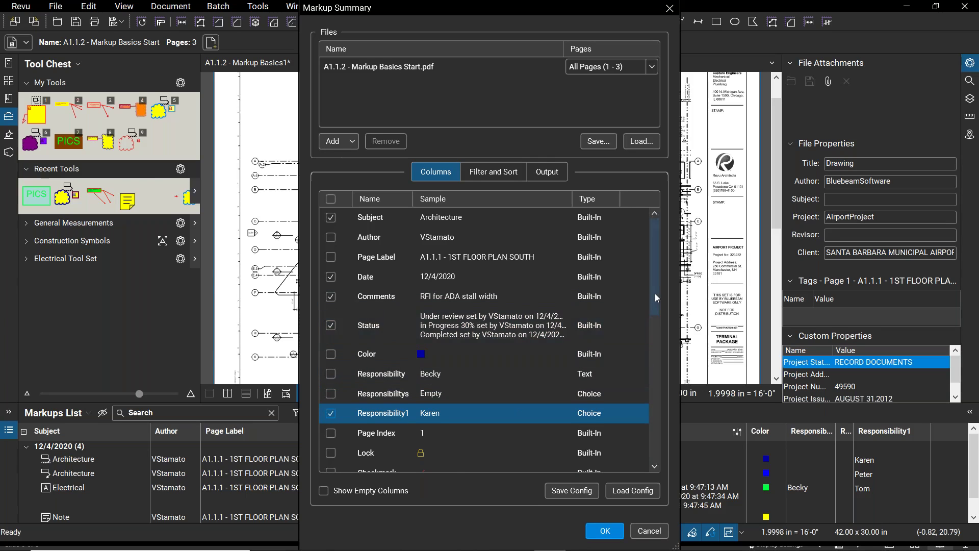
left_click_drag(654, 293, 651, 272)
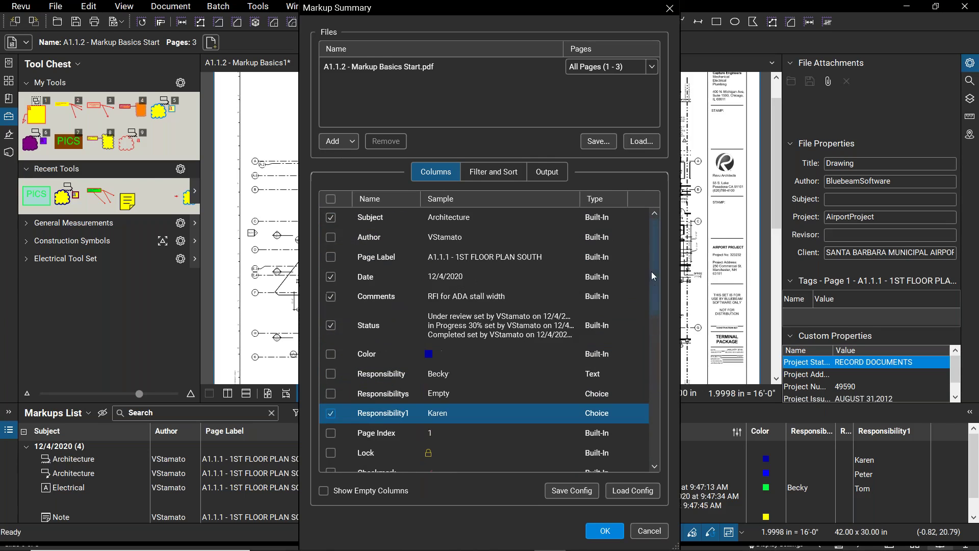
Step: Filter the summary's subjects to Architecture and Electrical, excluding Note
left_click(485, 172)
left_click(414, 216)
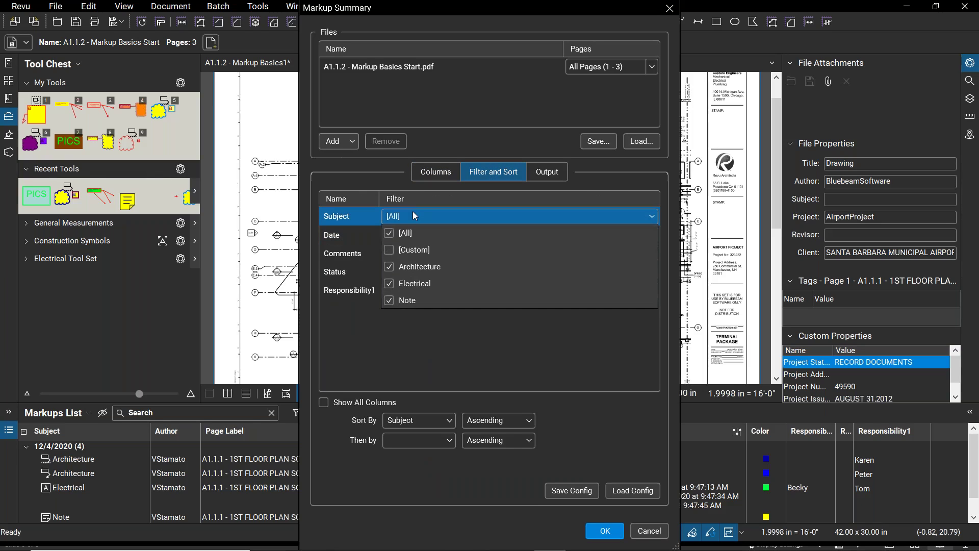
left_click(389, 300)
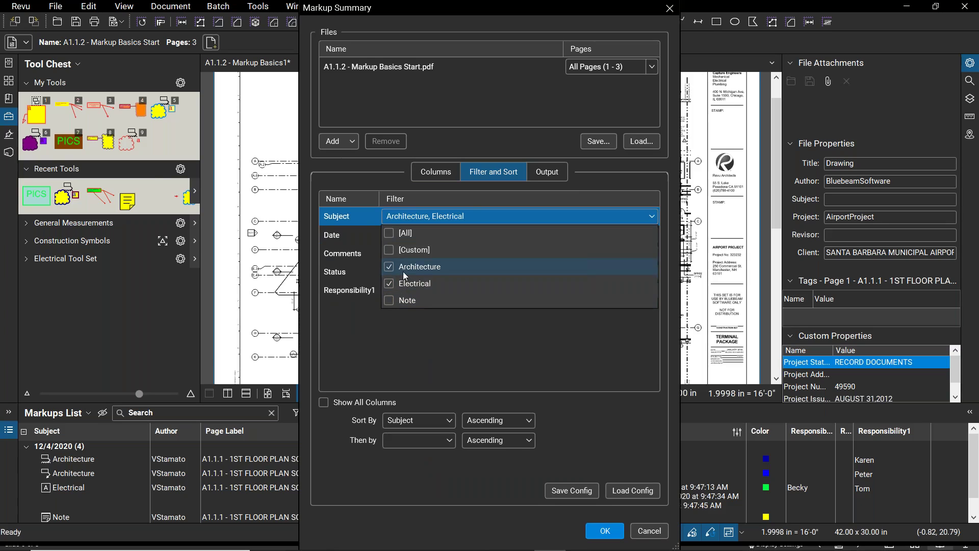
Step: Review the Comments and Status filter choices, including the custom Status filter rules, leaving both filters at All
left_click(348, 254)
left_click(400, 253)
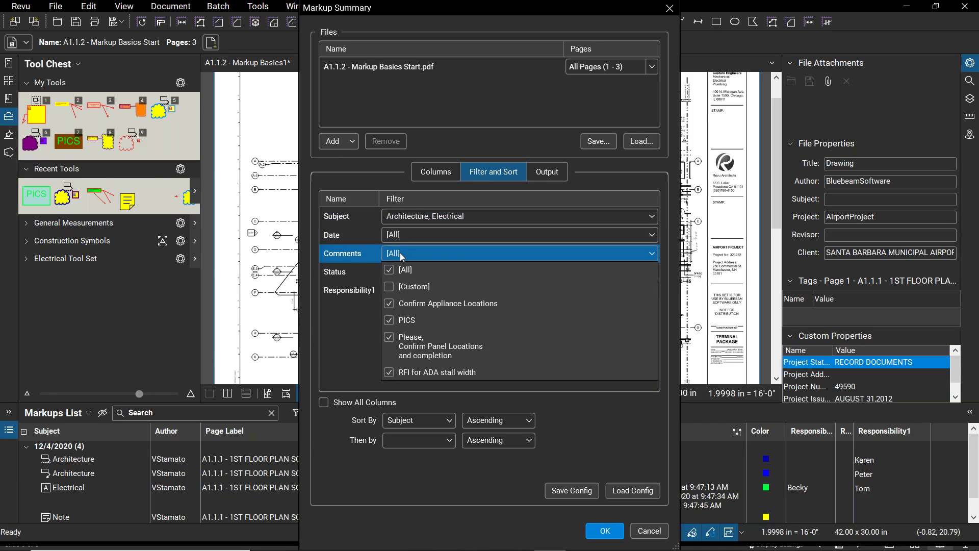
left_click(420, 250)
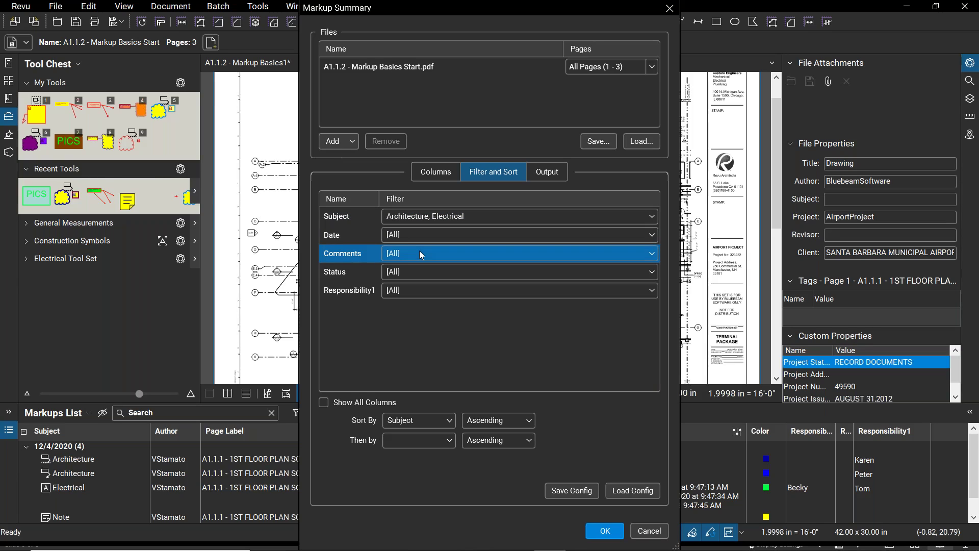
left_click(412, 270)
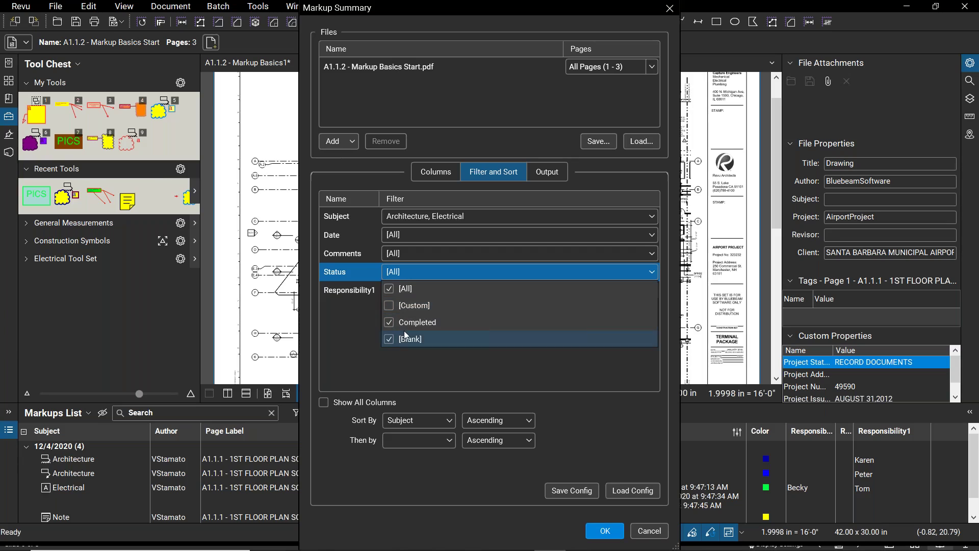
left_click(390, 306)
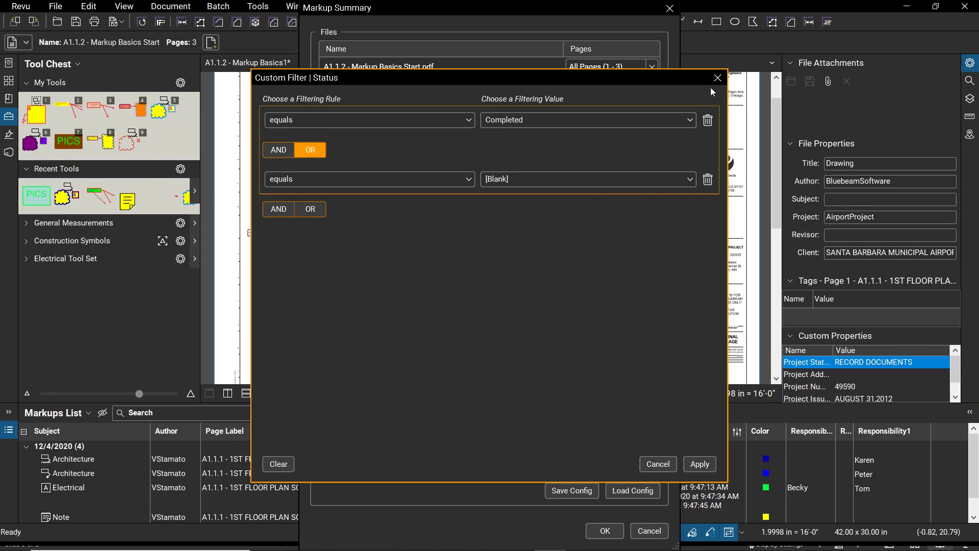
left_click(659, 464)
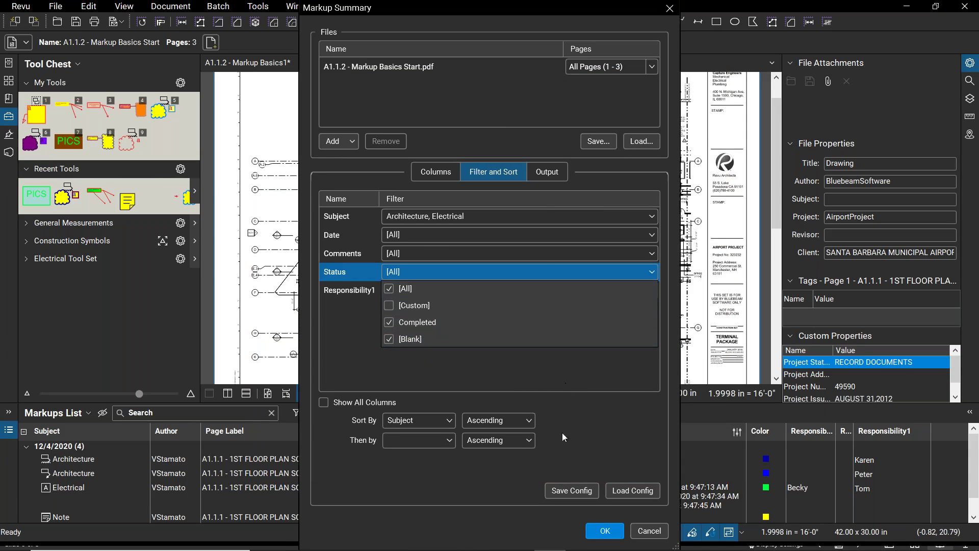
Step: Generate the PDF markup summary and read its Architecture and Electrical entries
left_click(605, 533)
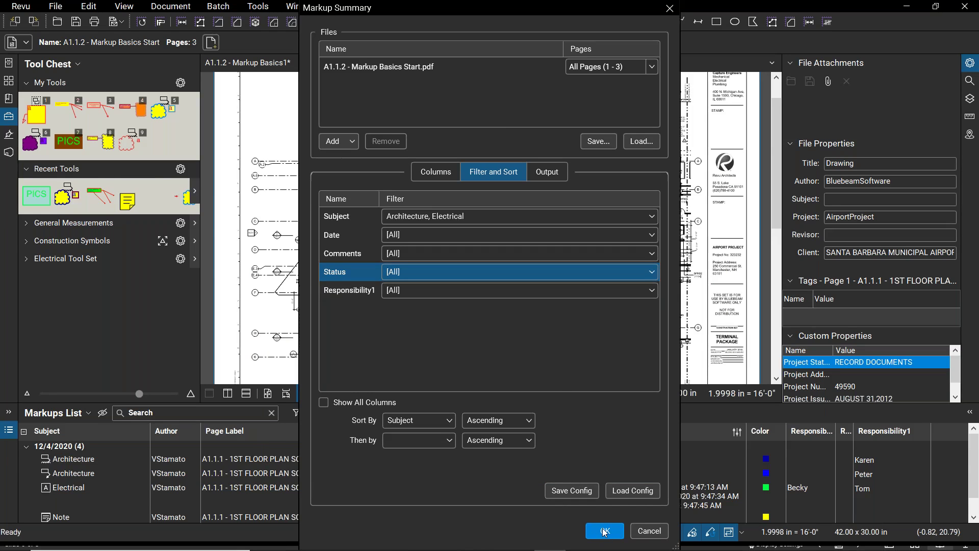
left_click(605, 531)
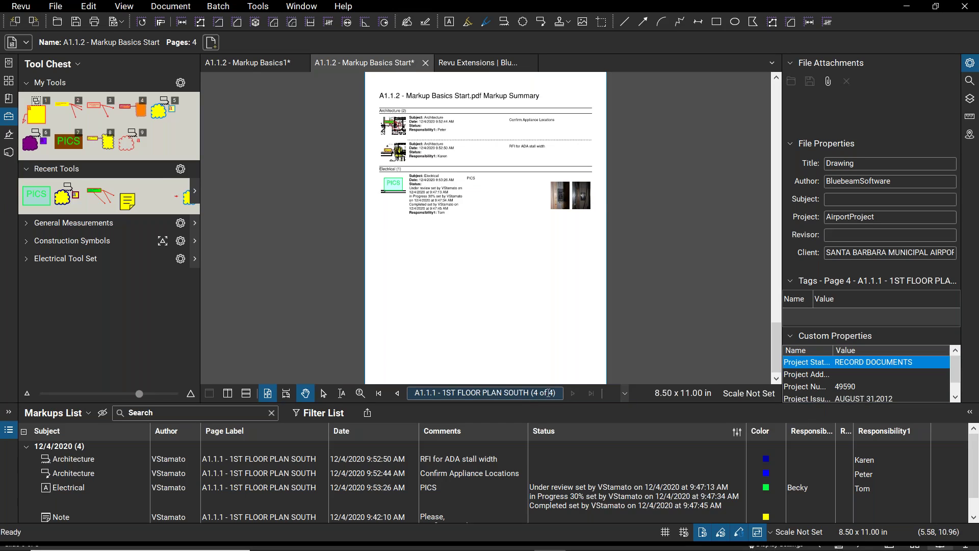
scroll(444, 127, "up", 3)
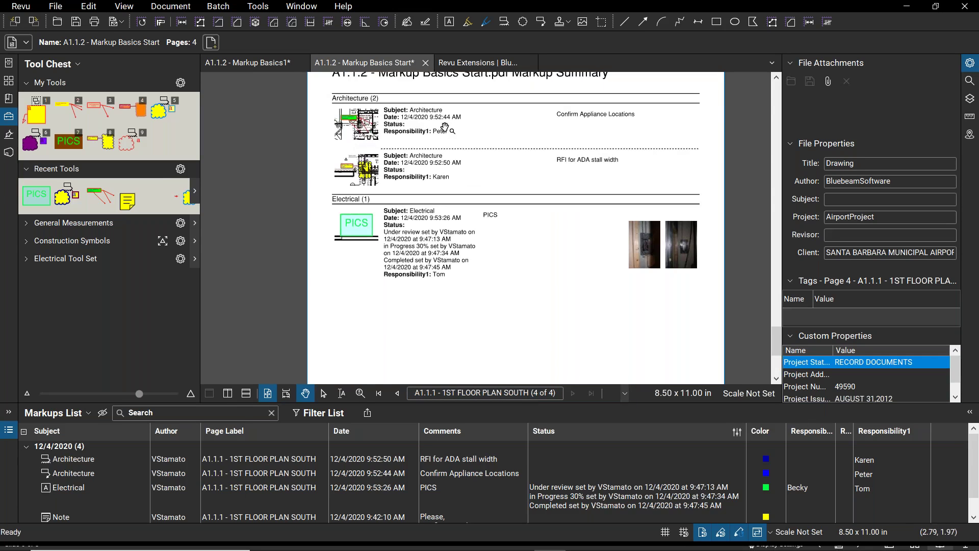
scroll(429, 149, "up", 2)
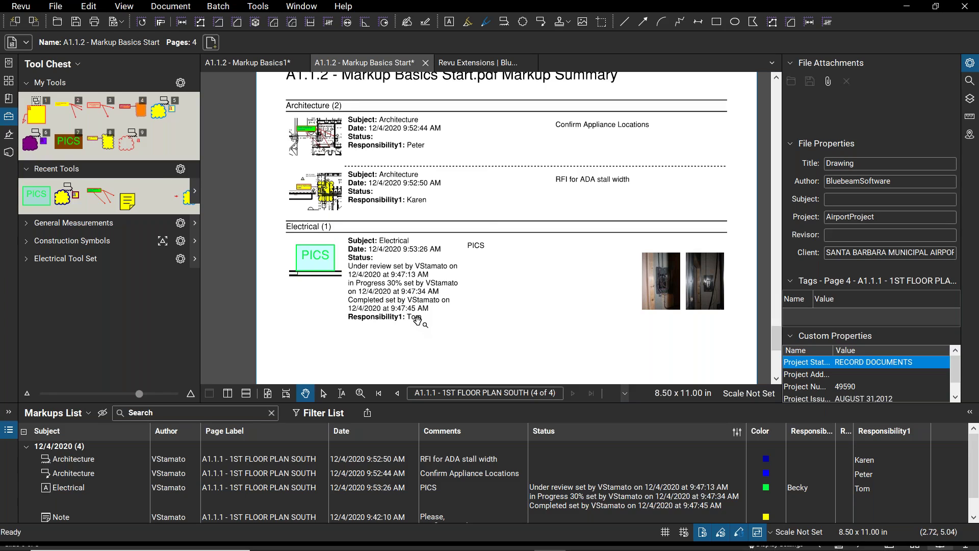
scroll(378, 183, "up", 2)
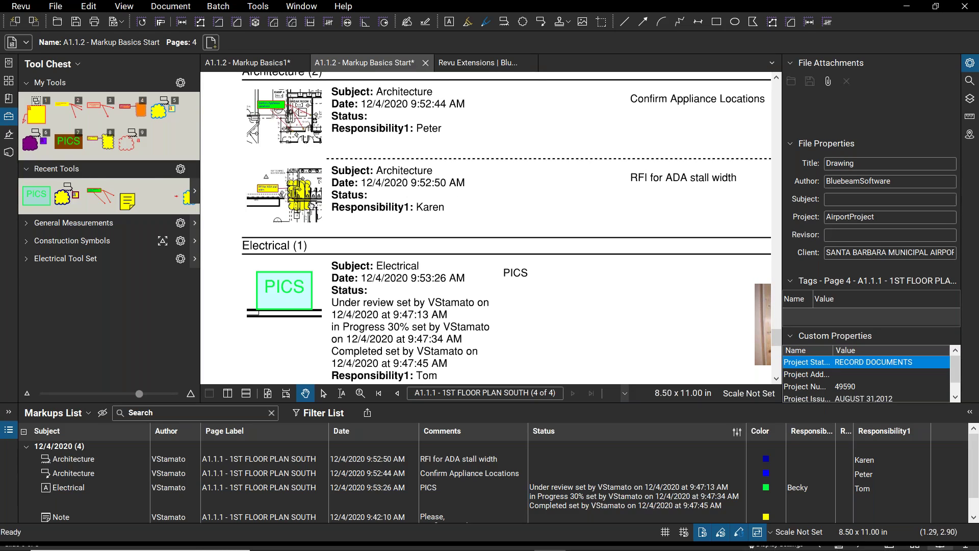
Step: Follow the summary's link to the RFI for ADA stall width markup, return to the summary page and review its entries
left_click(297, 194)
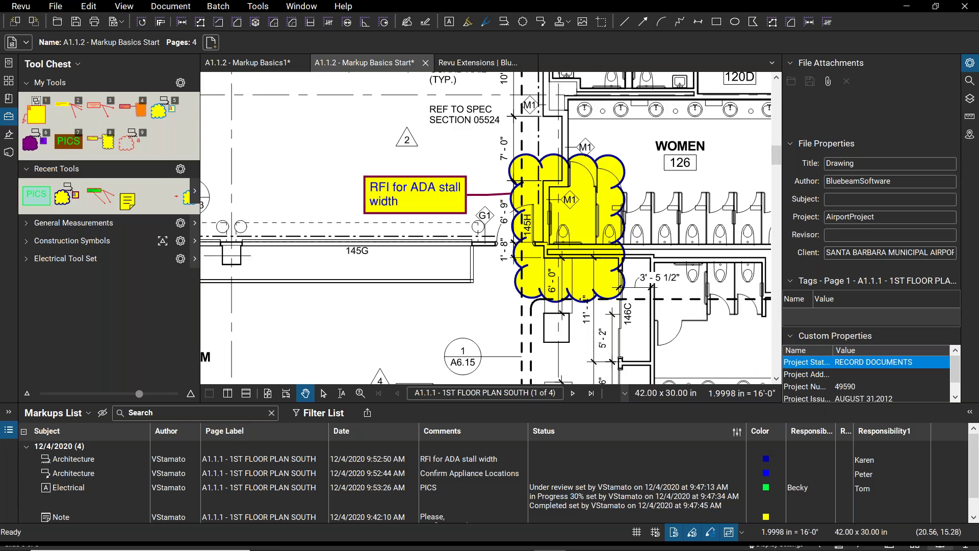
scroll(299, 191, "down", 4)
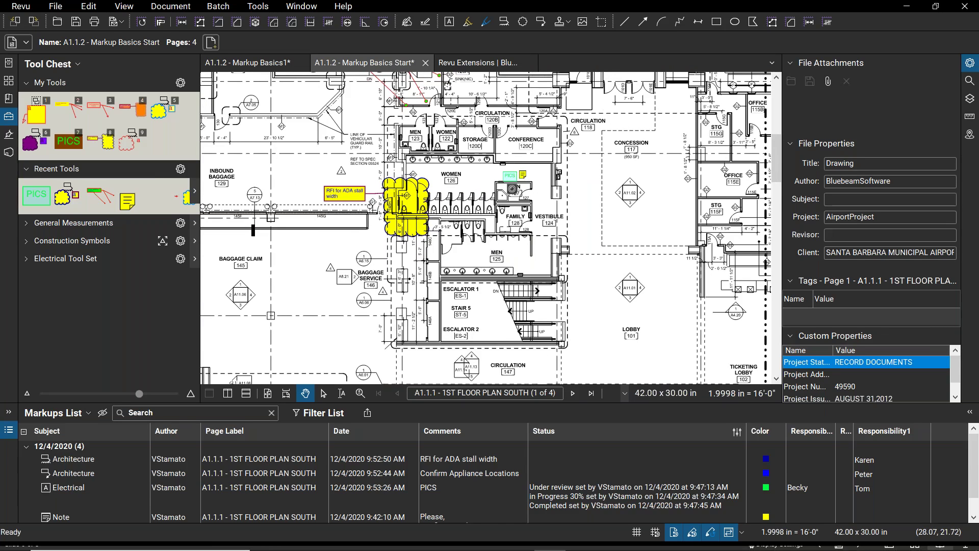
double_click(573, 396)
left_click(572, 394)
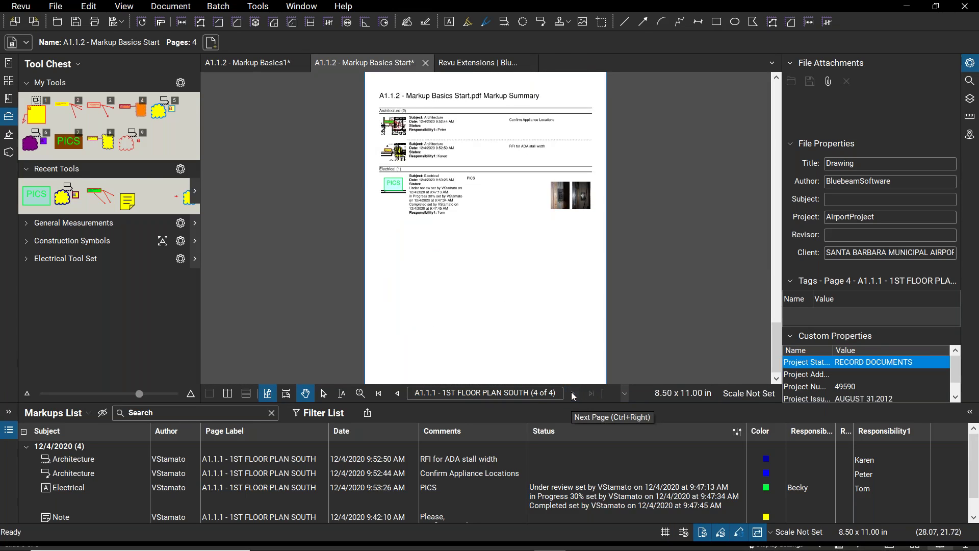
scroll(407, 188, "up", 5)
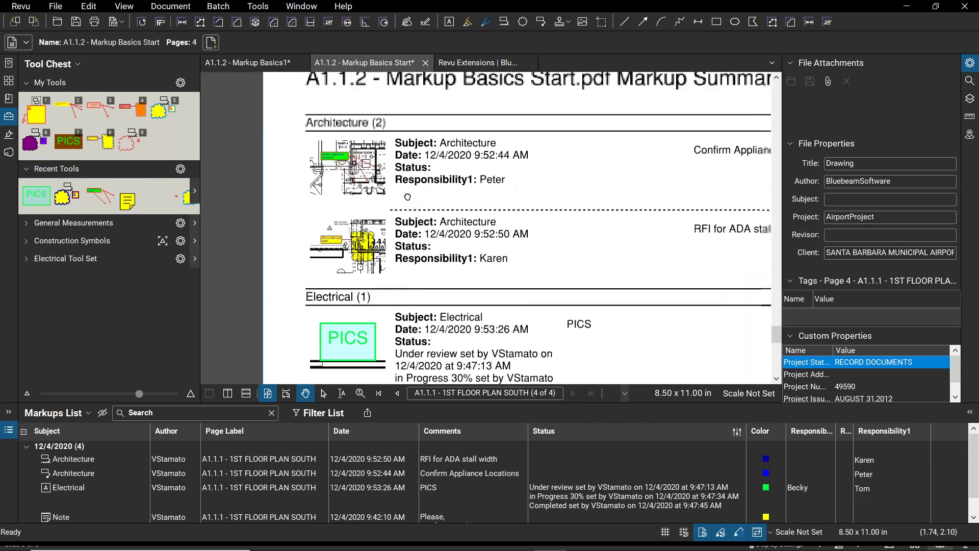
scroll(546, 183, "down", 4)
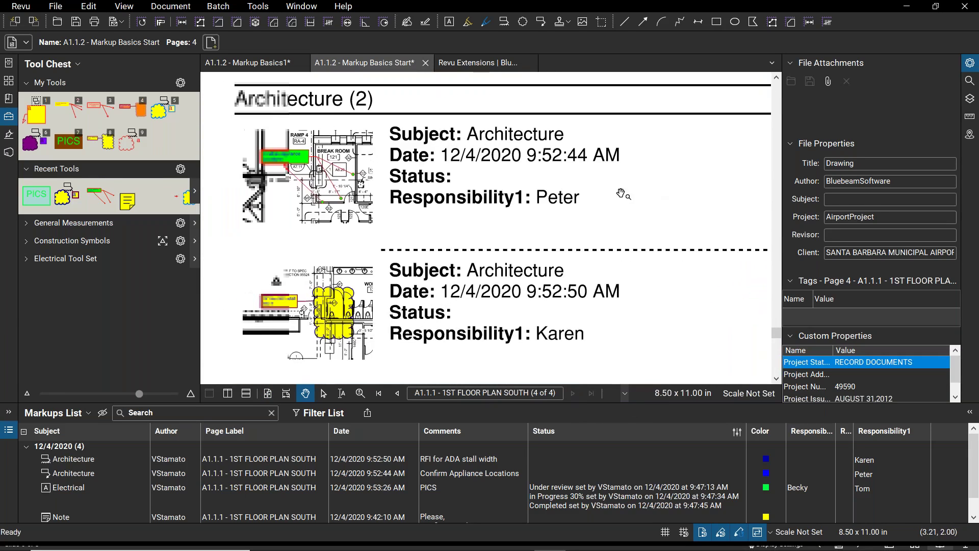
scroll(546, 183, "down", 3)
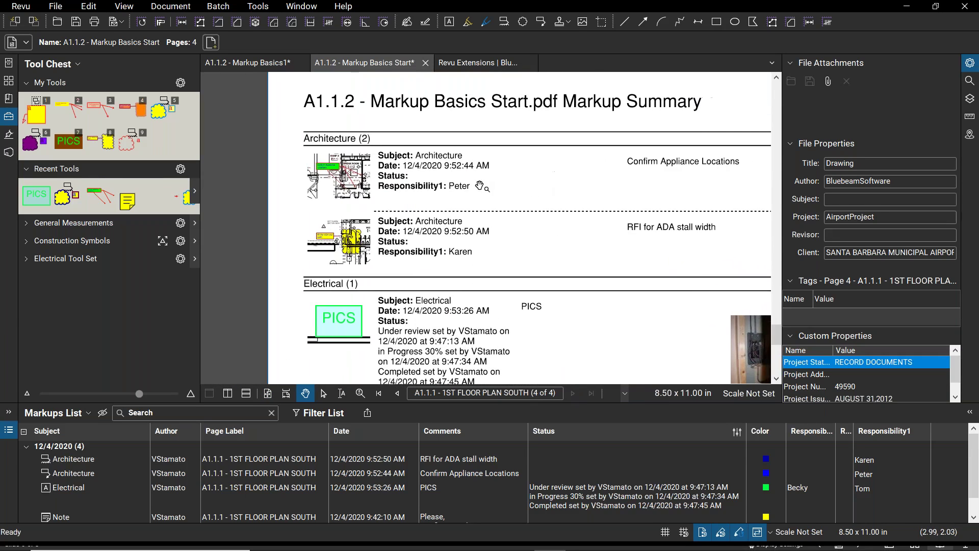
left_click_drag(535, 183, 514, 185)
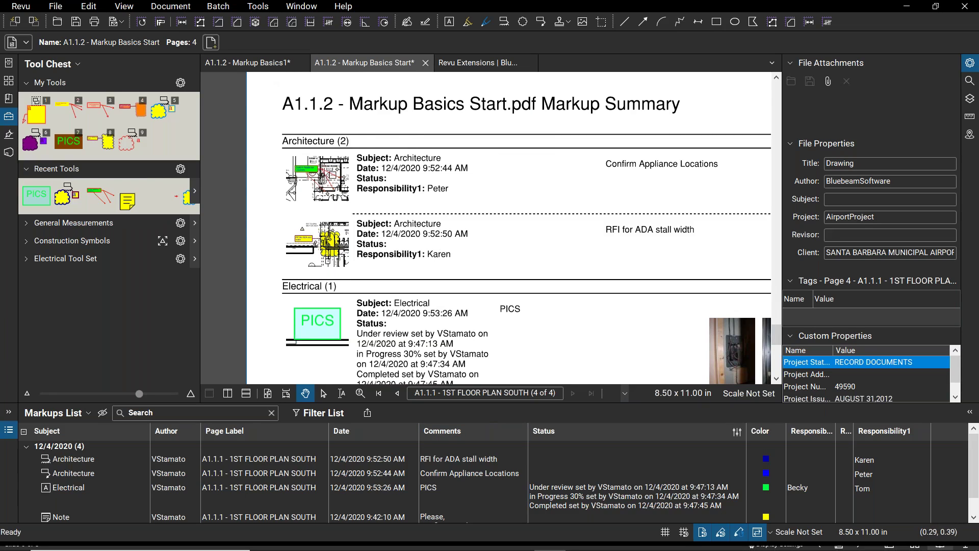
Step: Switch to the PowerPoint slide show and advance to the Thank you slide
left_click(265, 64)
left_click(365, 64)
key("alt+Tab")
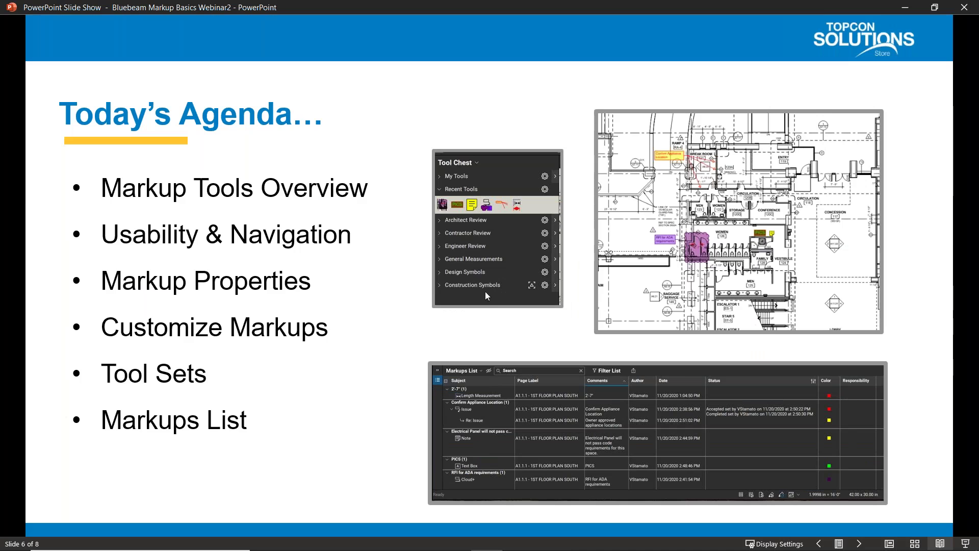
left_click(405, 282)
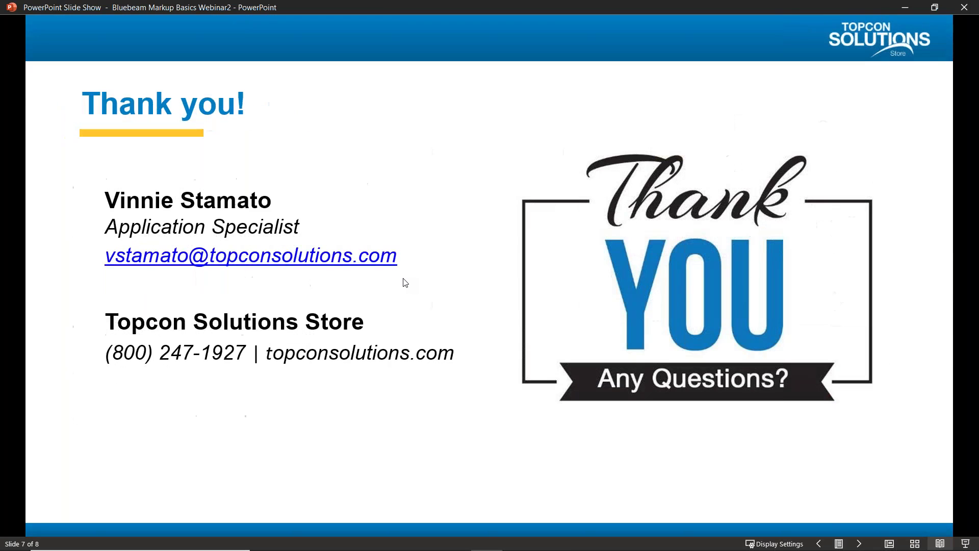